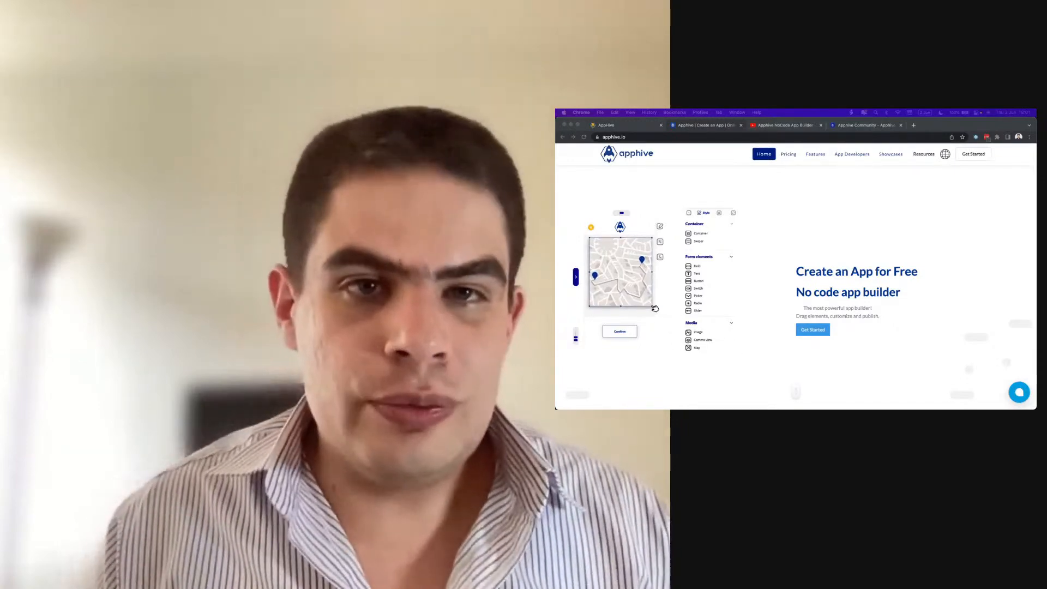
- Switch to the browser tab showing the Apphive NoCode App Builder YouTube channel
click(774, 128)
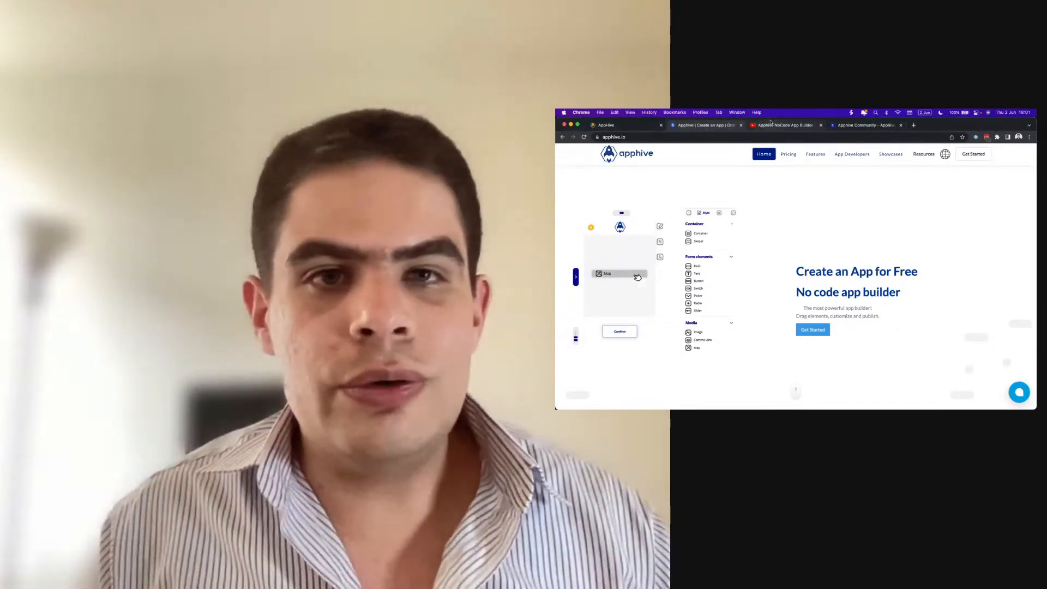
click(771, 127)
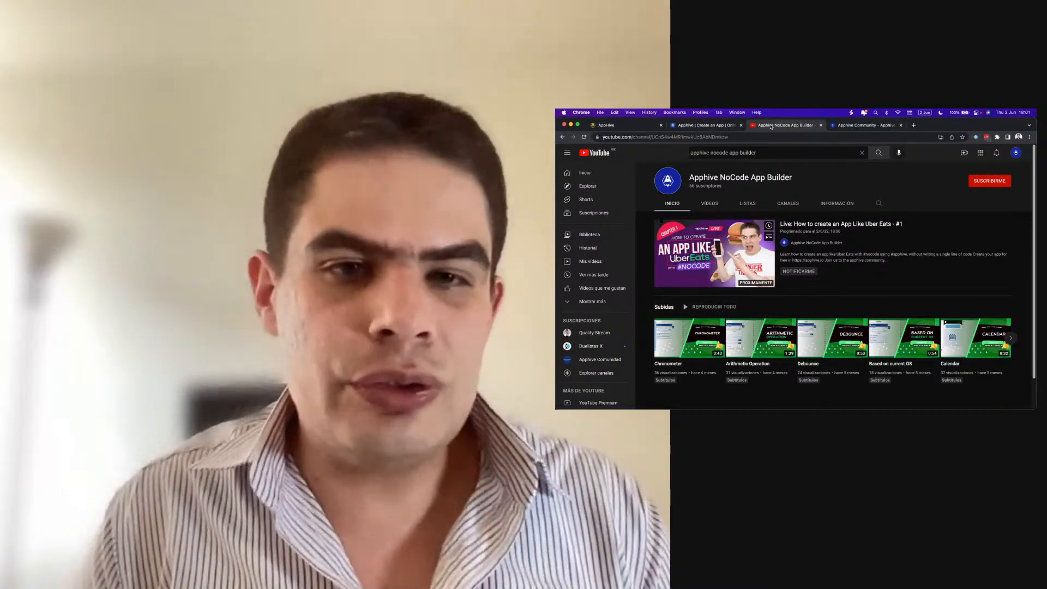
- Return to the Apphive editor dashboard listing the ClickUp Tickets and Woocommerce apps
click(724, 125)
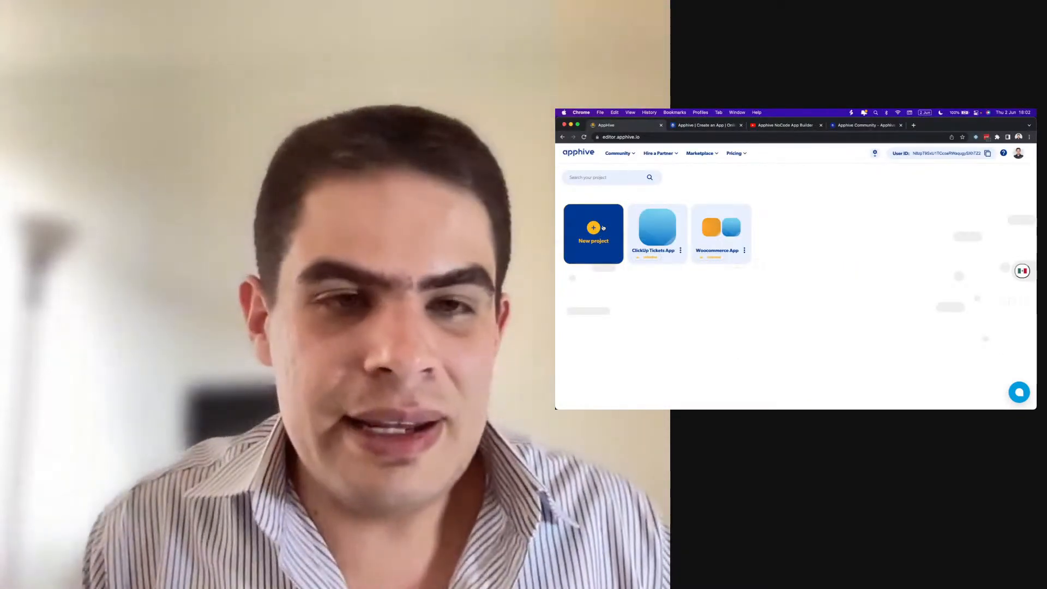
- Begin a new Apphive project based on the Blank template
click(604, 228)
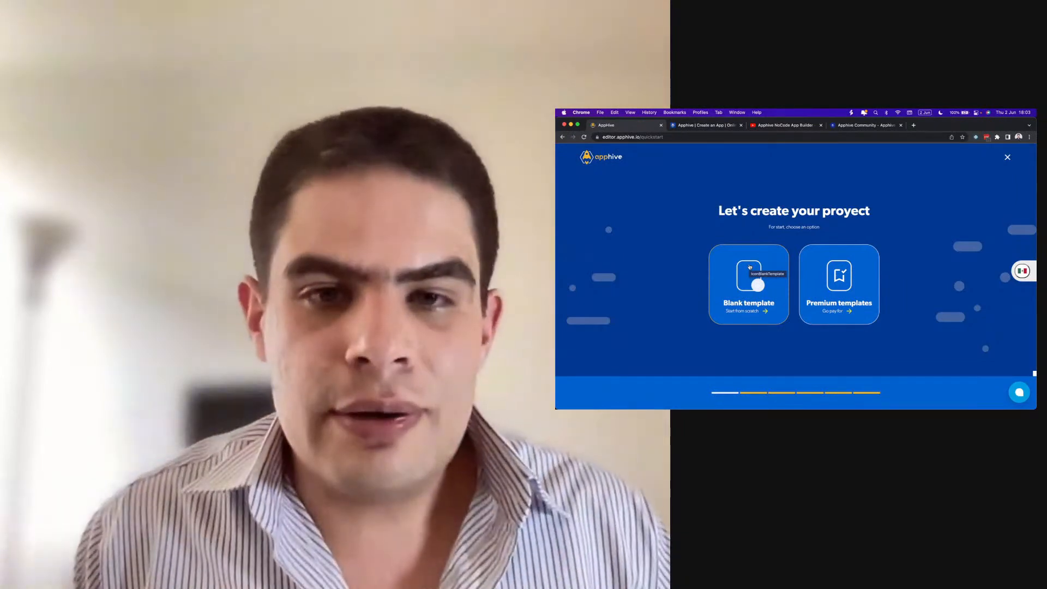
click(740, 284)
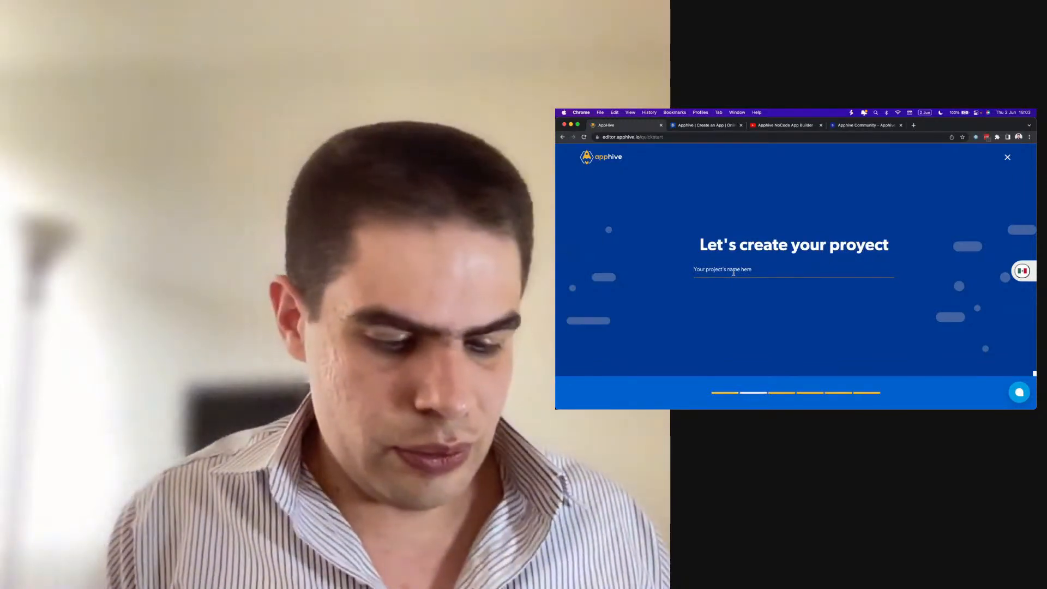
- Name the project 'Eatbear' and its first app 'User'
text(u)
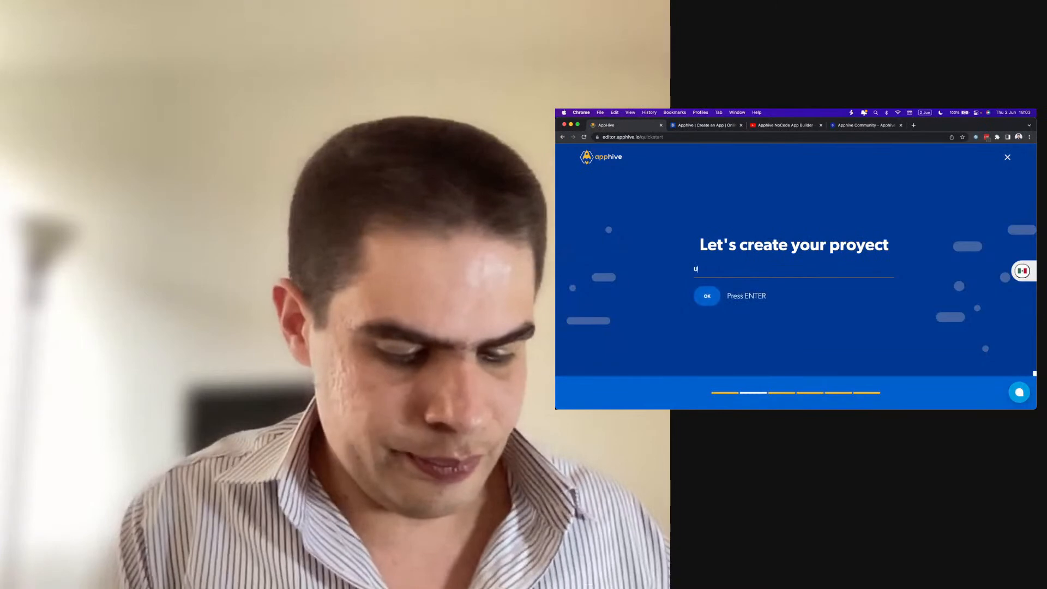
text(ber)
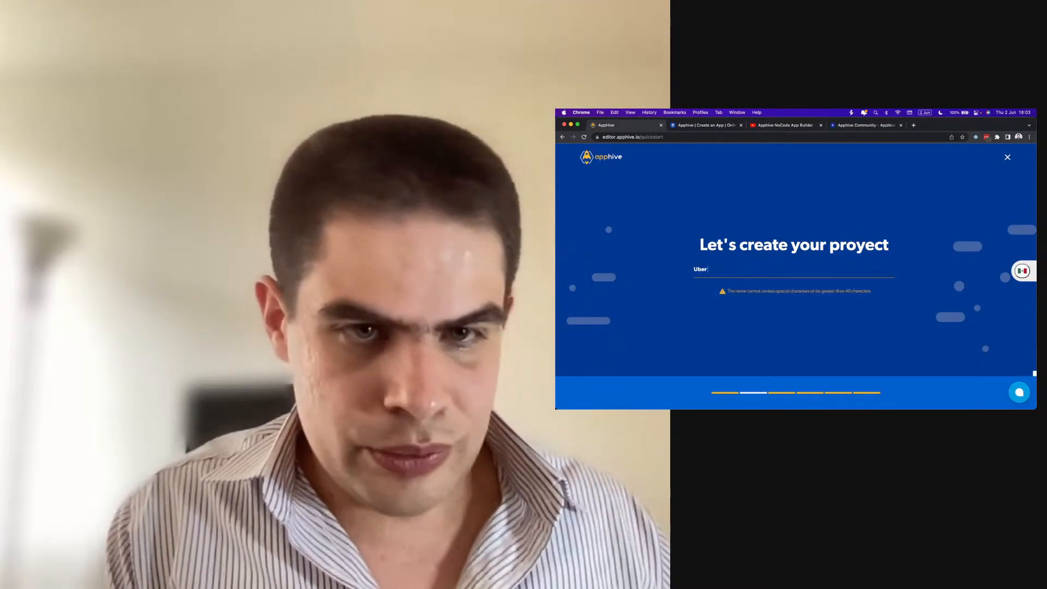
key(BackSpace)
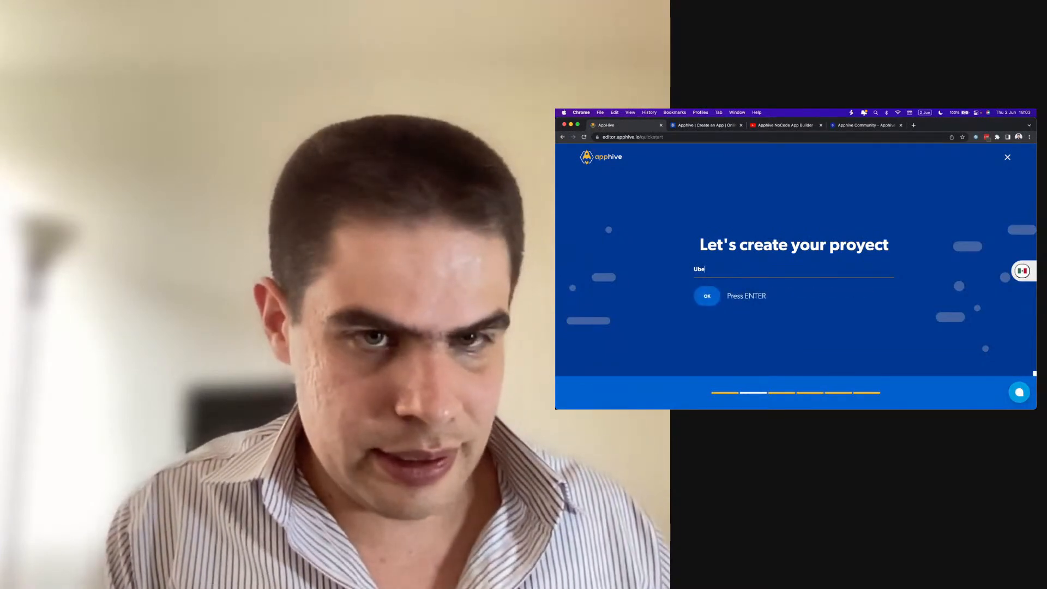
key(BackSpace)
text(Eat)
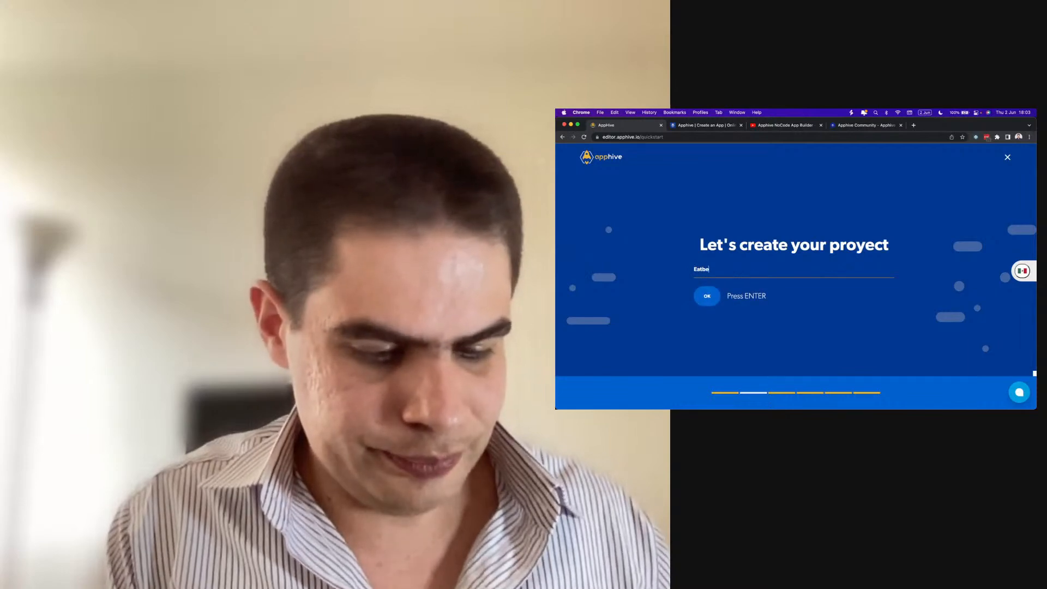
text(bear)
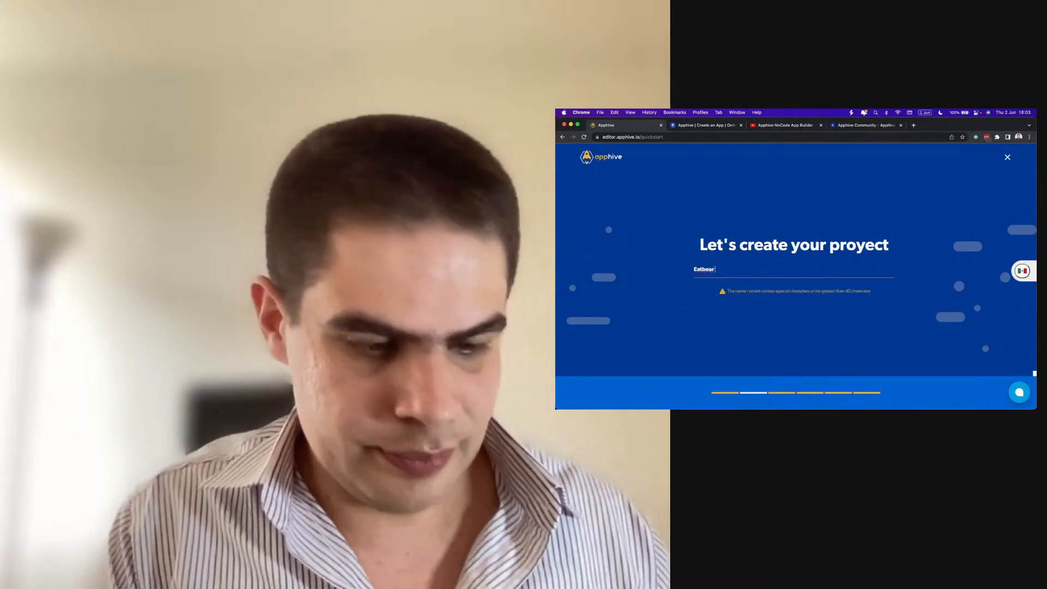
key(BackSpace)
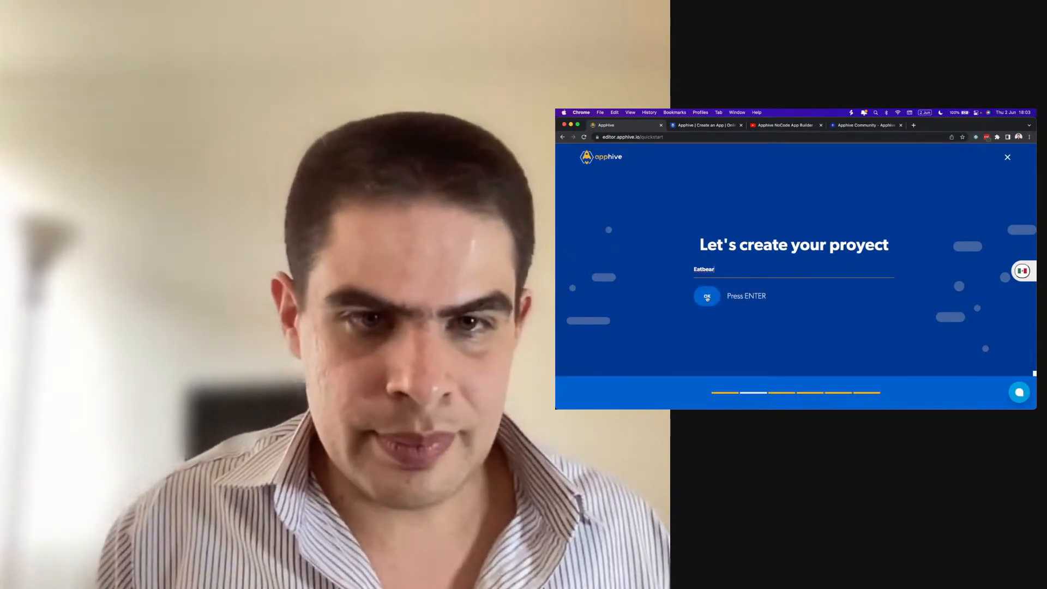
click(706, 297)
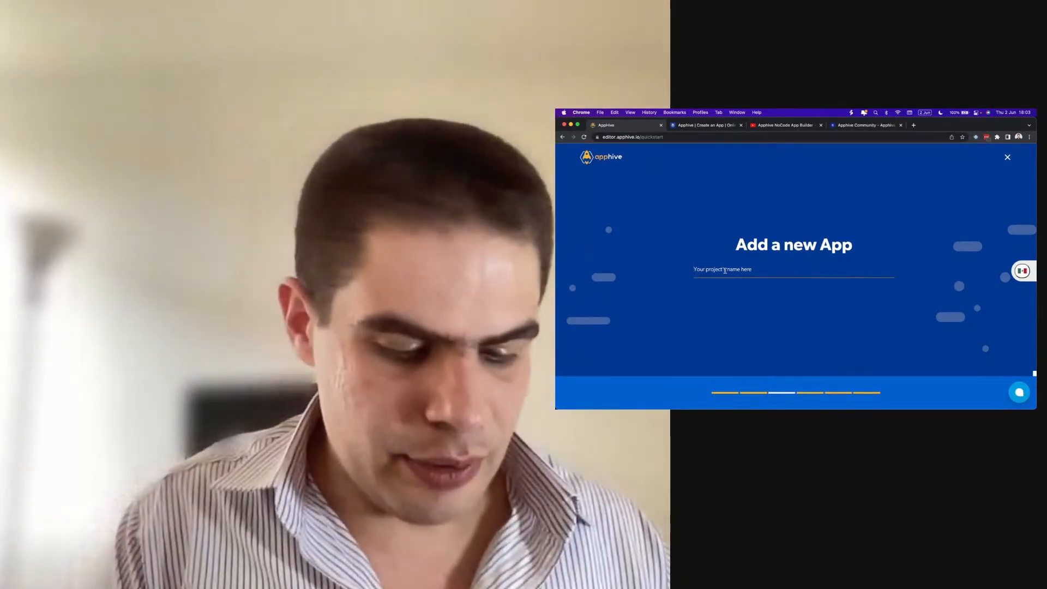
text(user)
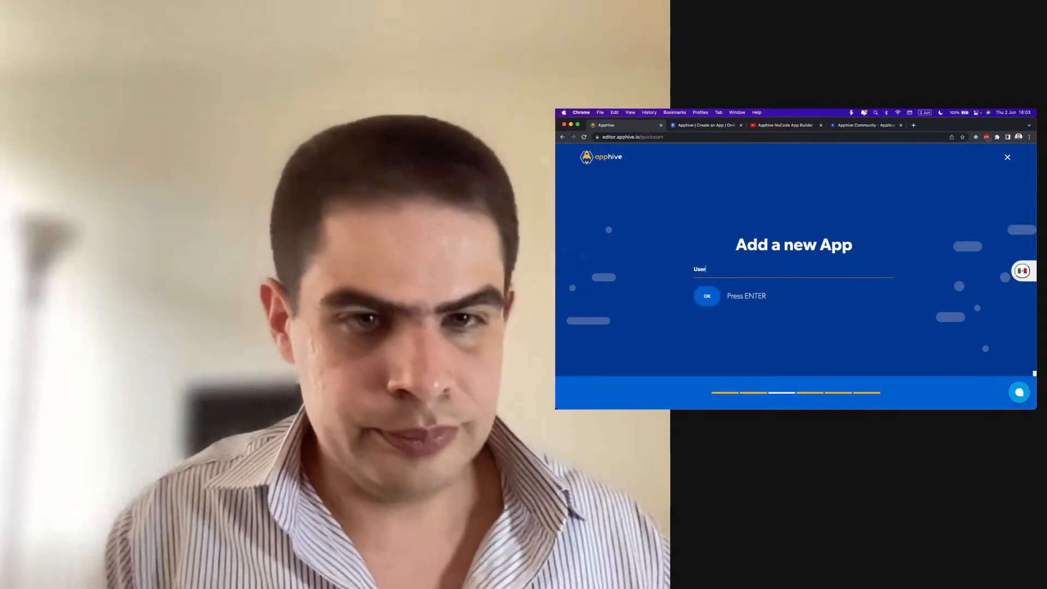
click(709, 296)
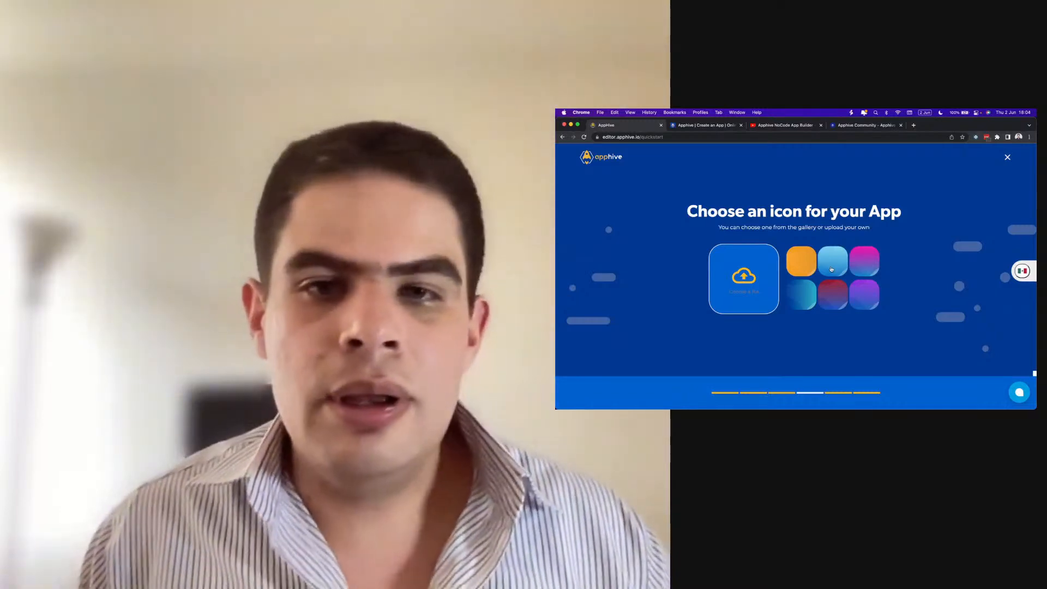
- Choose the light-blue app icon and the monthly Free plan at $0.00
click(832, 269)
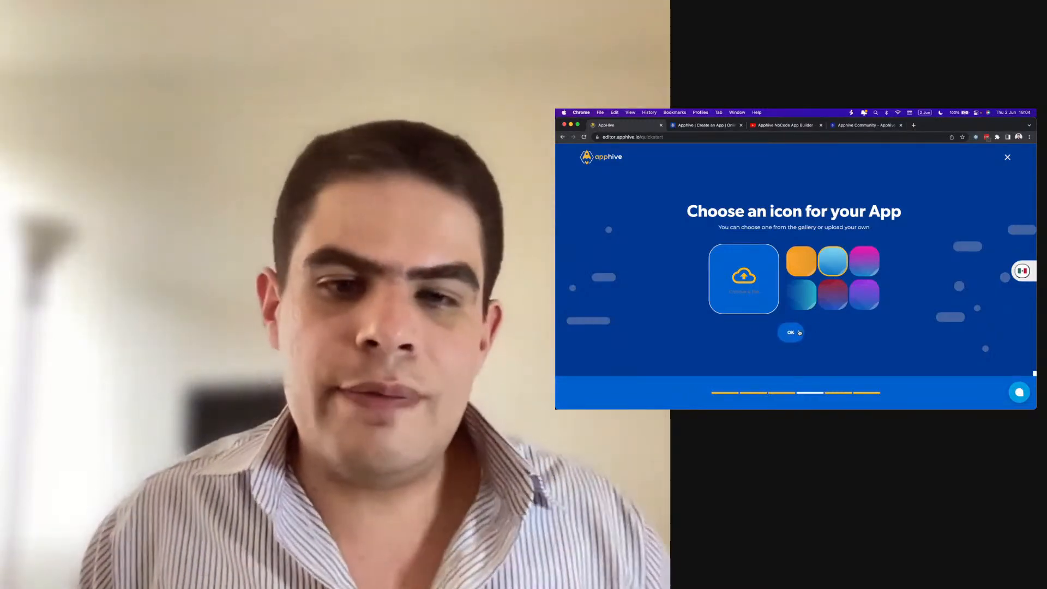
click(798, 333)
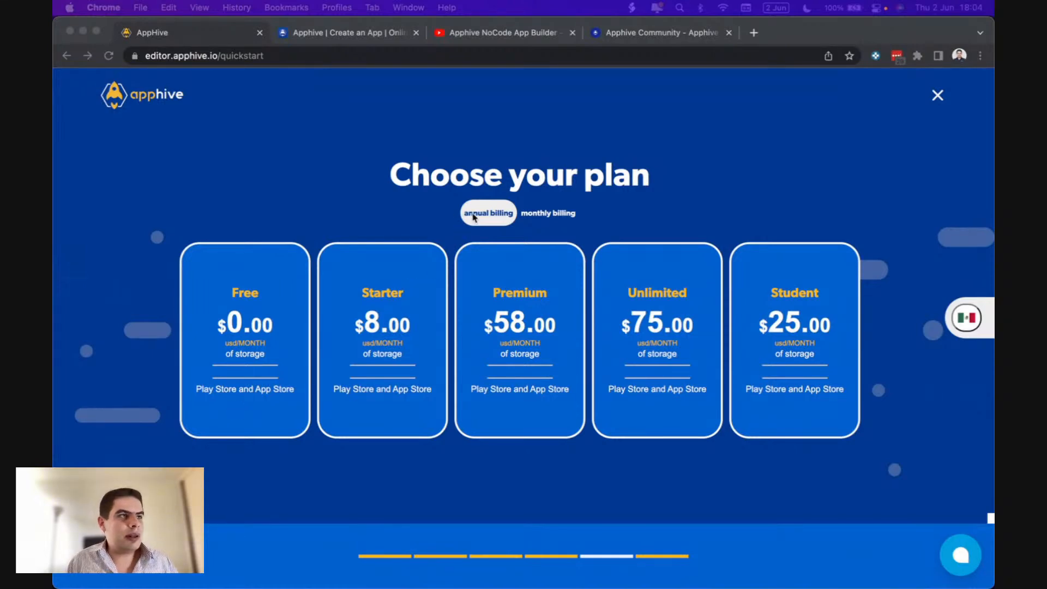
click(564, 214)
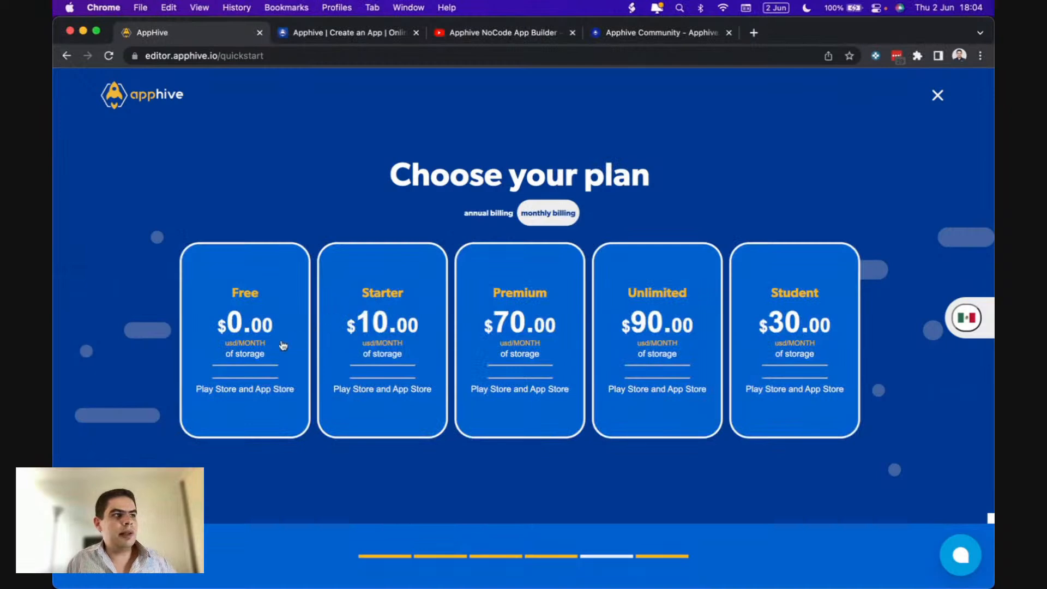
click(275, 361)
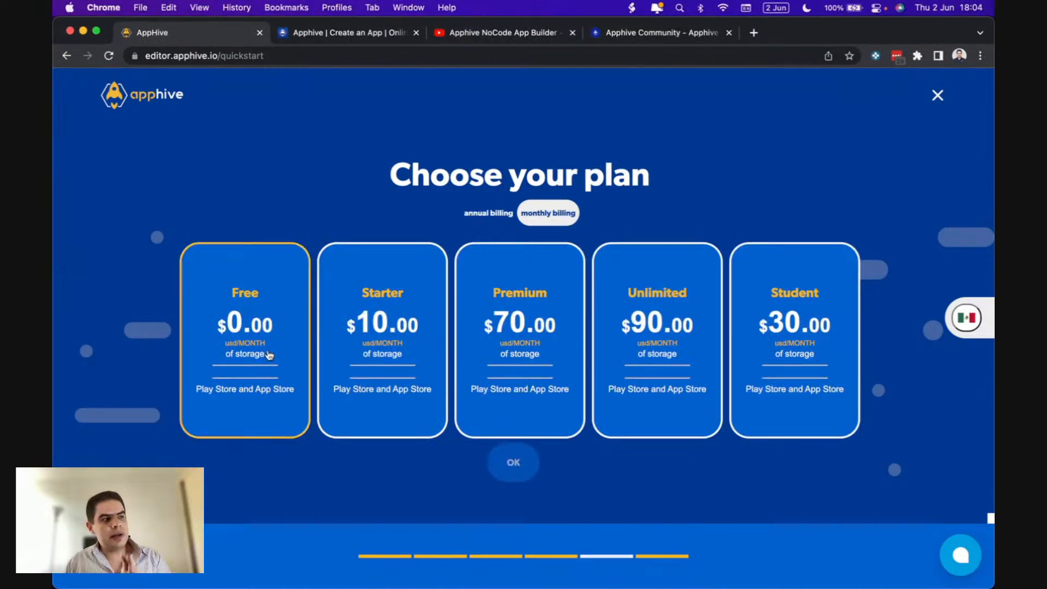
click(513, 463)
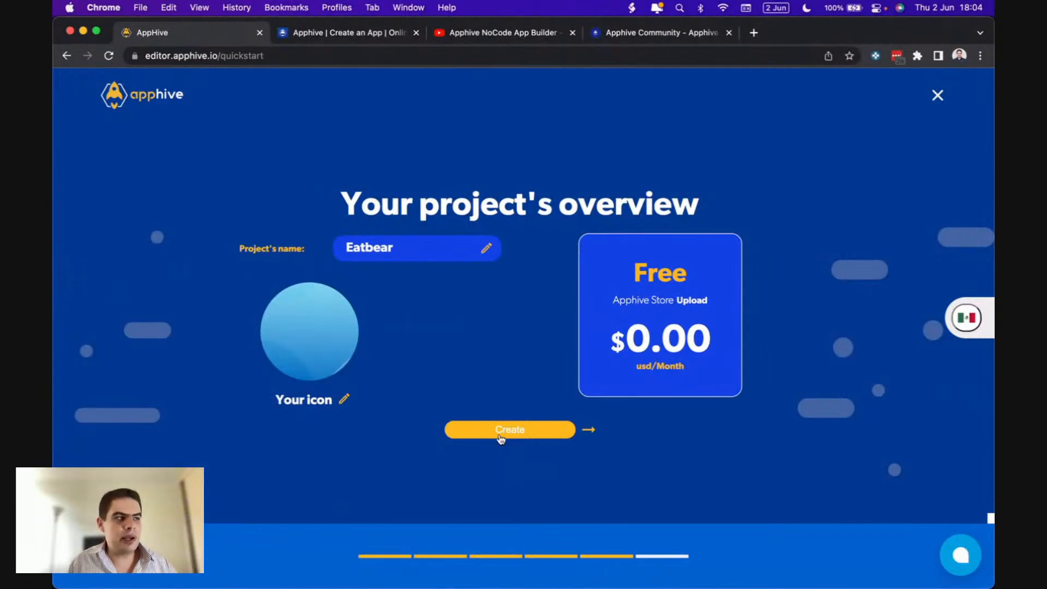
- Create the Eatbear project so the editor opens on the User app's empty page
click(501, 433)
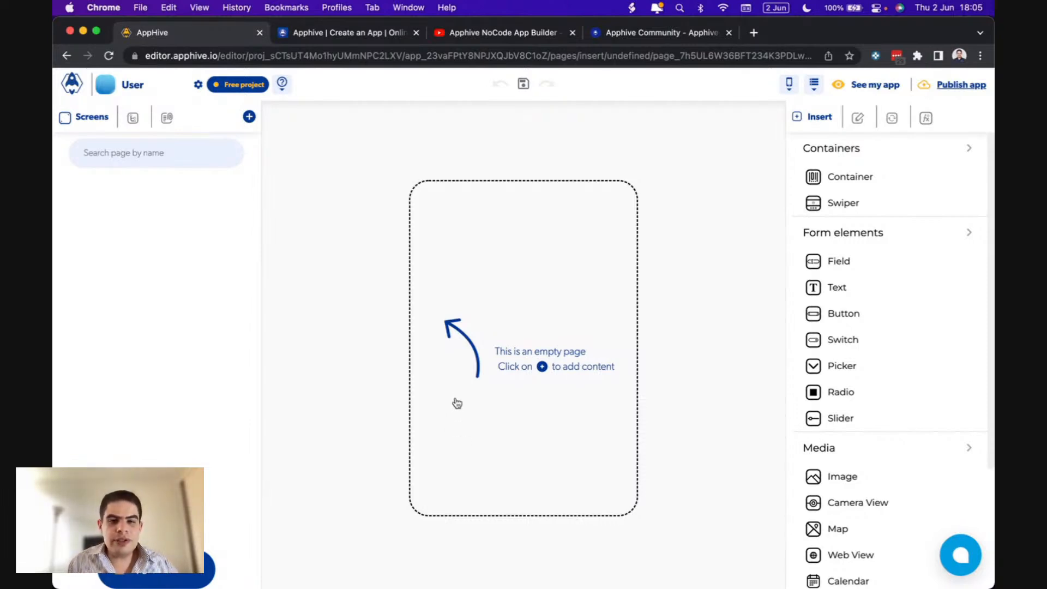
- Open the Public Templates gallery showing themeapp Sign In, Password, Cart and Product templates
click(453, 382)
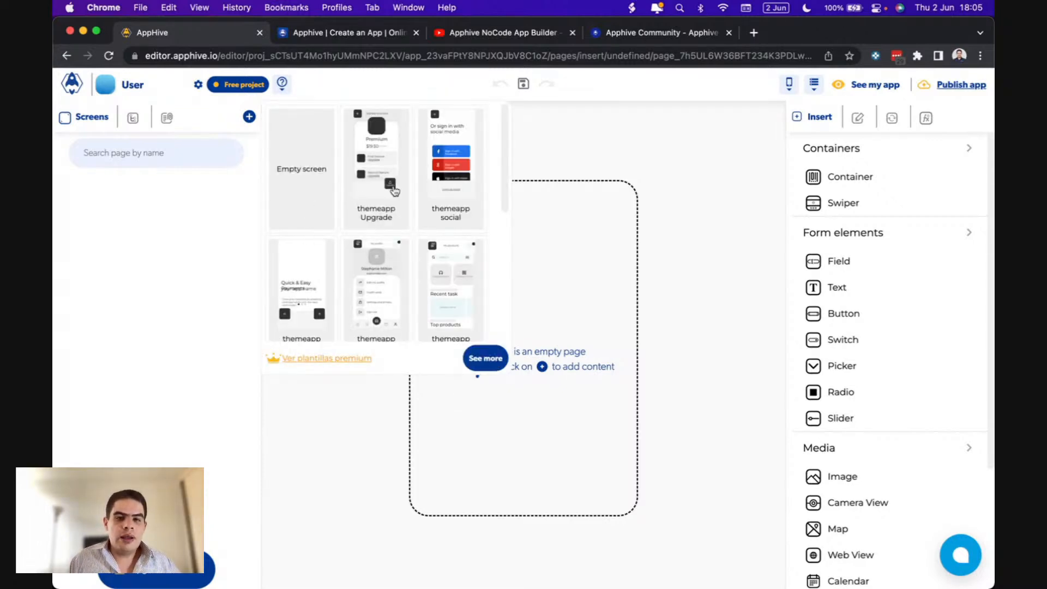
click(577, 319)
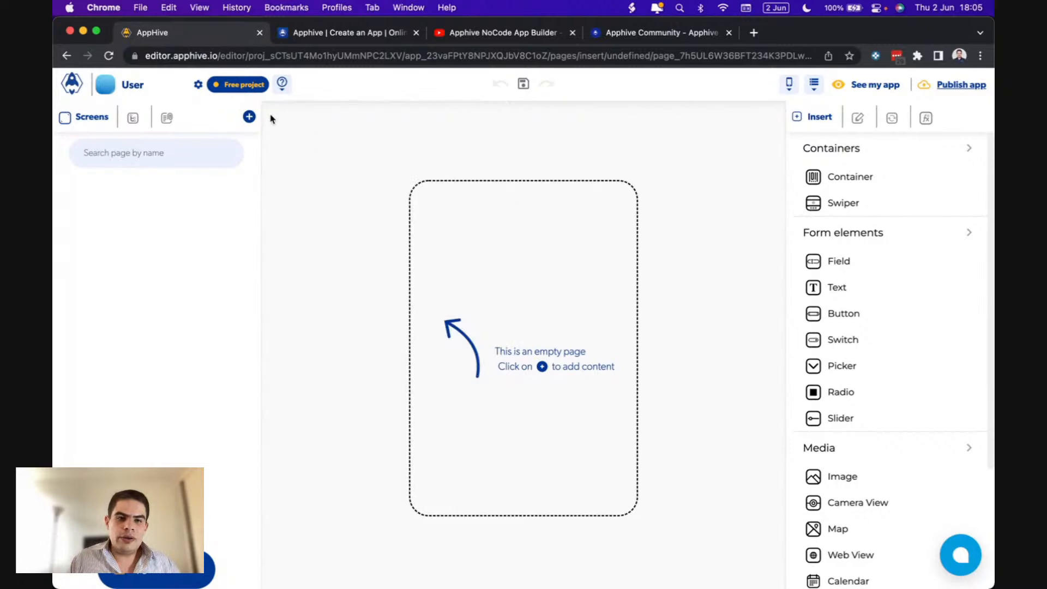
click(249, 117)
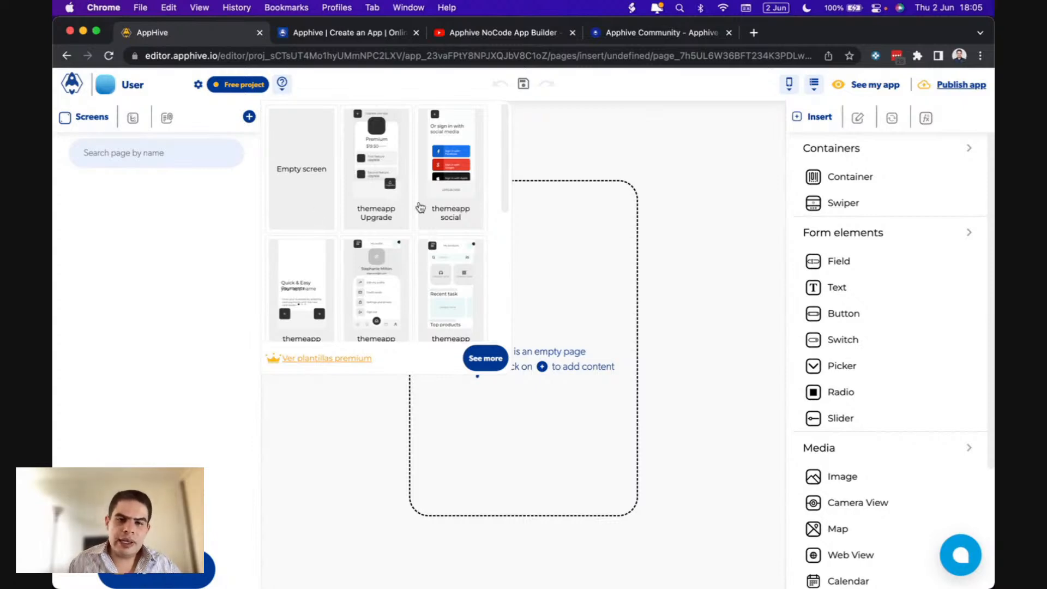
scroll(452, 237, down, 3)
scroll(452, 238, down, 1)
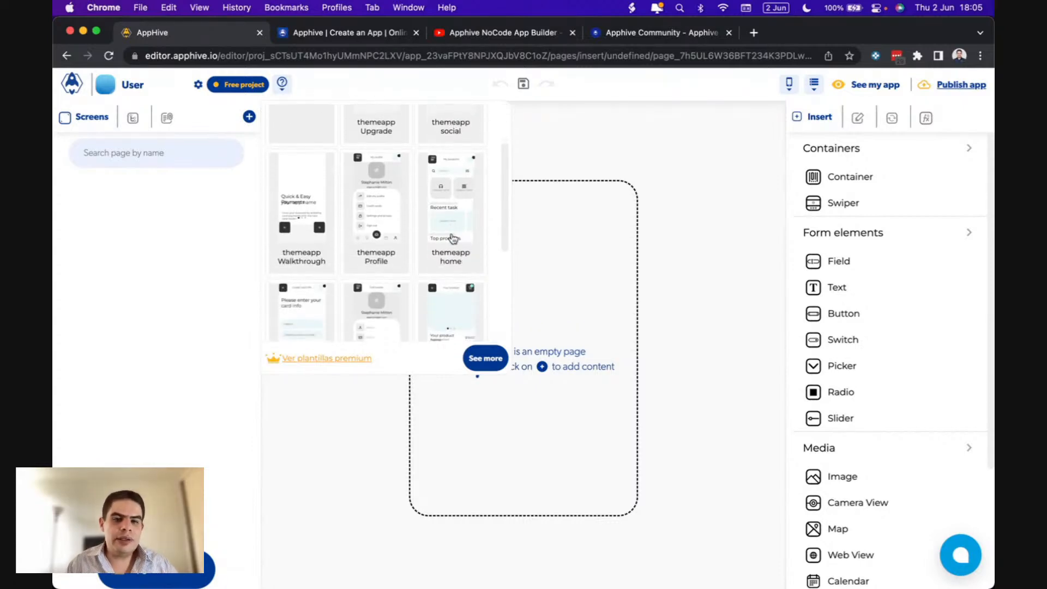
scroll(452, 238, up, 4)
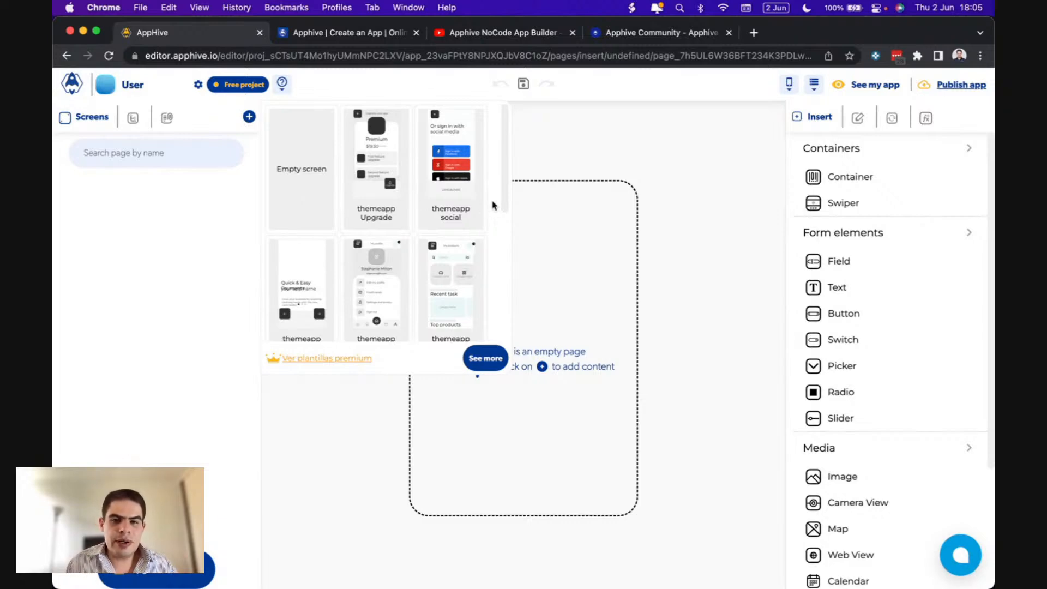
scroll(442, 255, down, 5)
scroll(442, 255, down, 3)
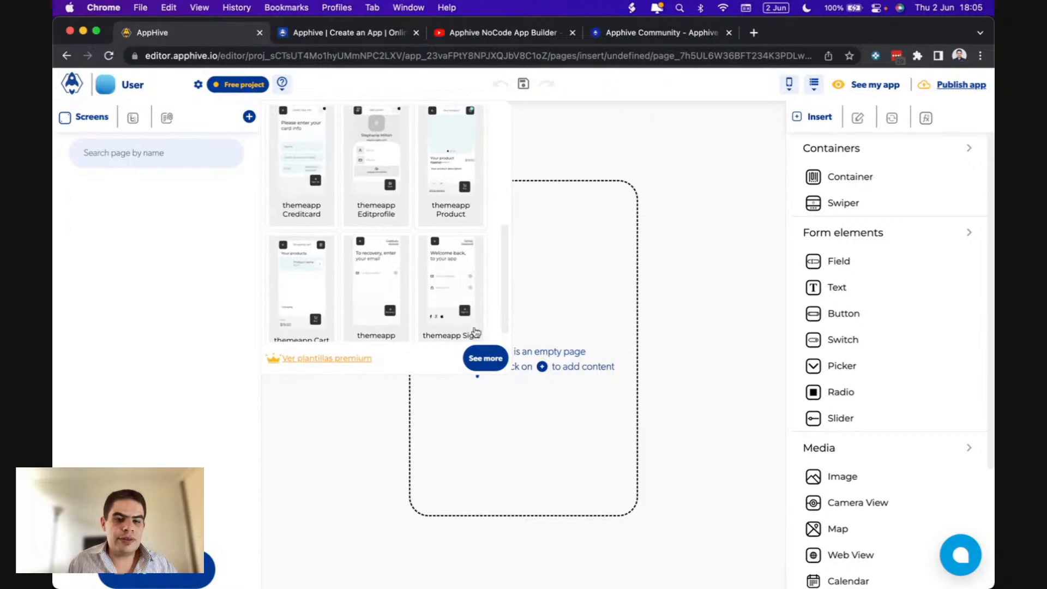
click(485, 360)
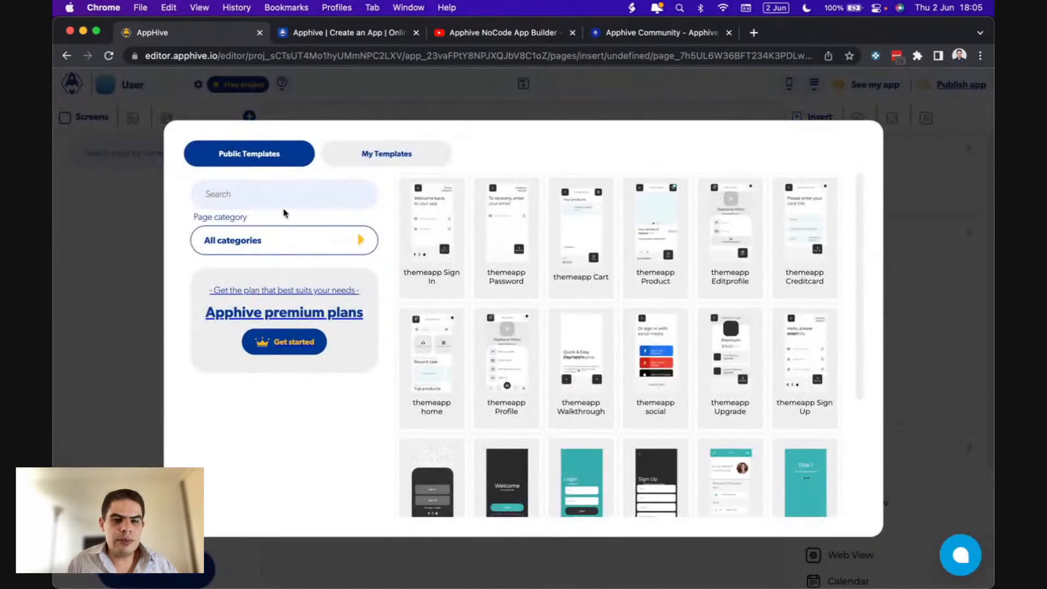
- Search the templates for 'delivery app' and preview the Delivery and Delivery Details templates
click(271, 196)
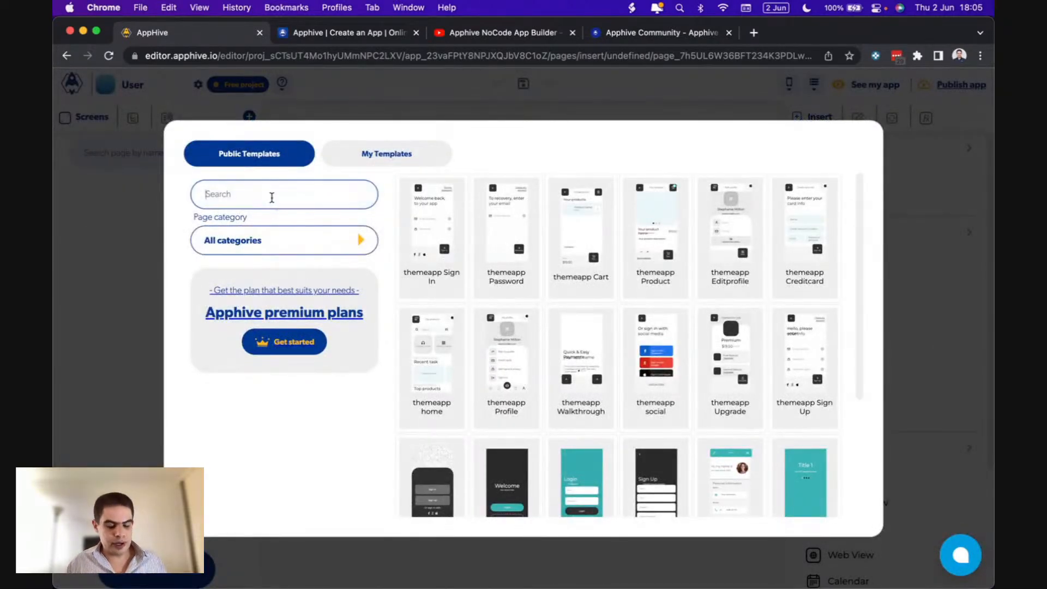
text(ta)
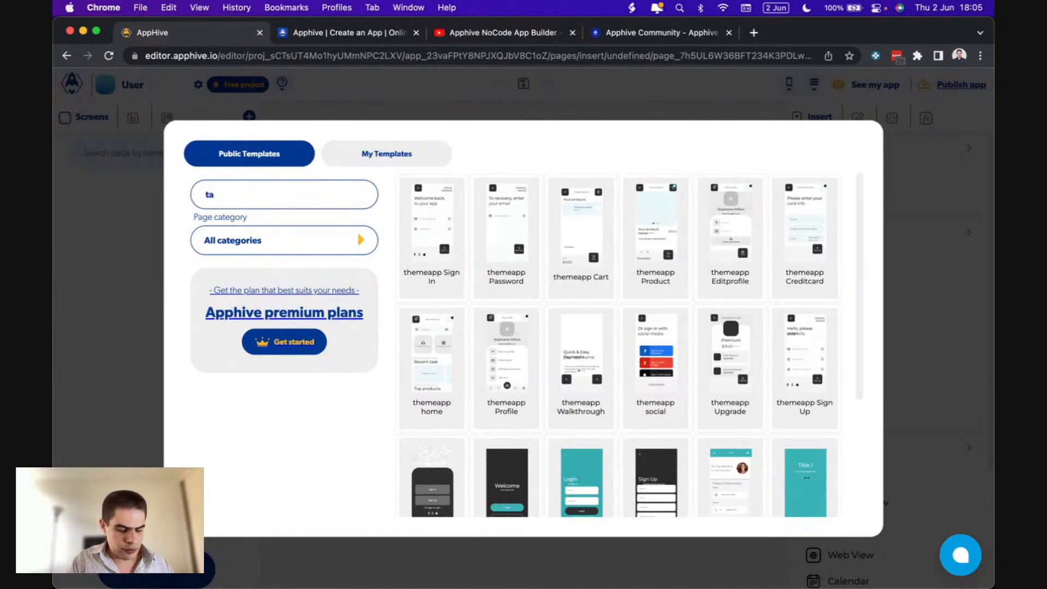
key(BackSpace)
key(BackSpace)
text(u)
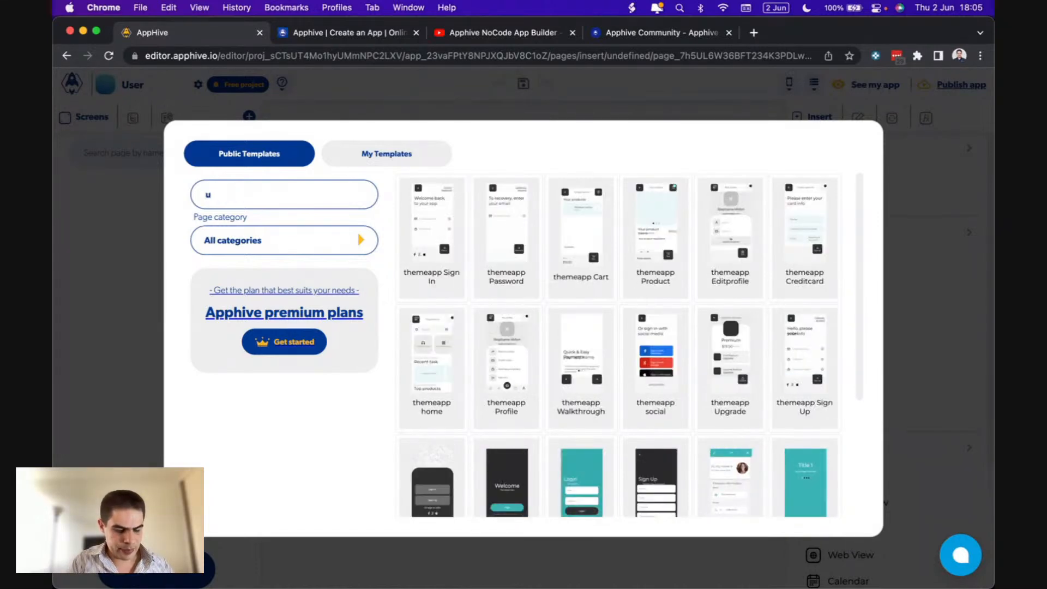
key(BackSpace)
text(delivery app)
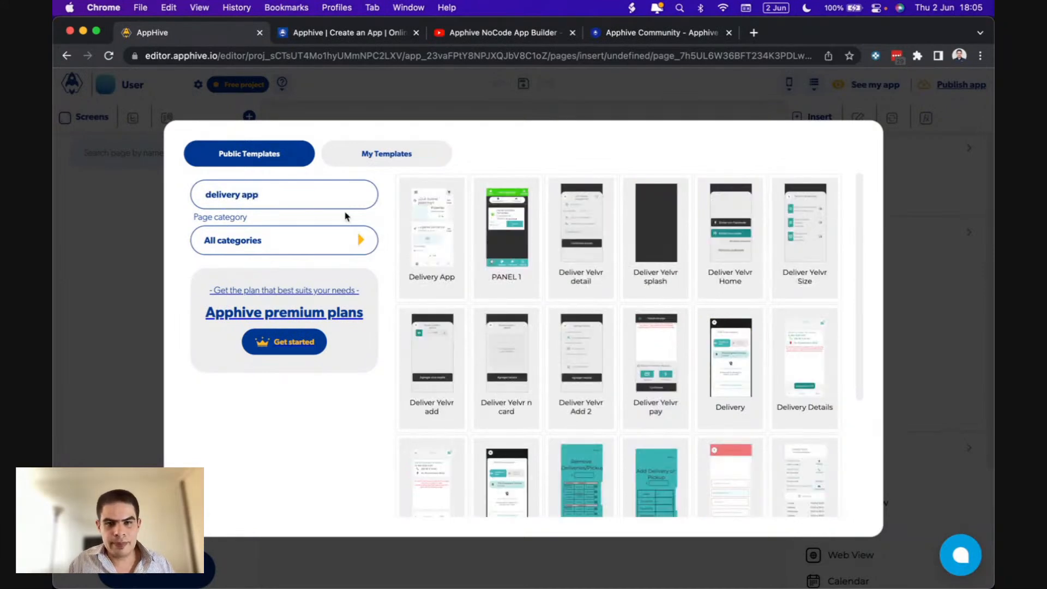
click(515, 229)
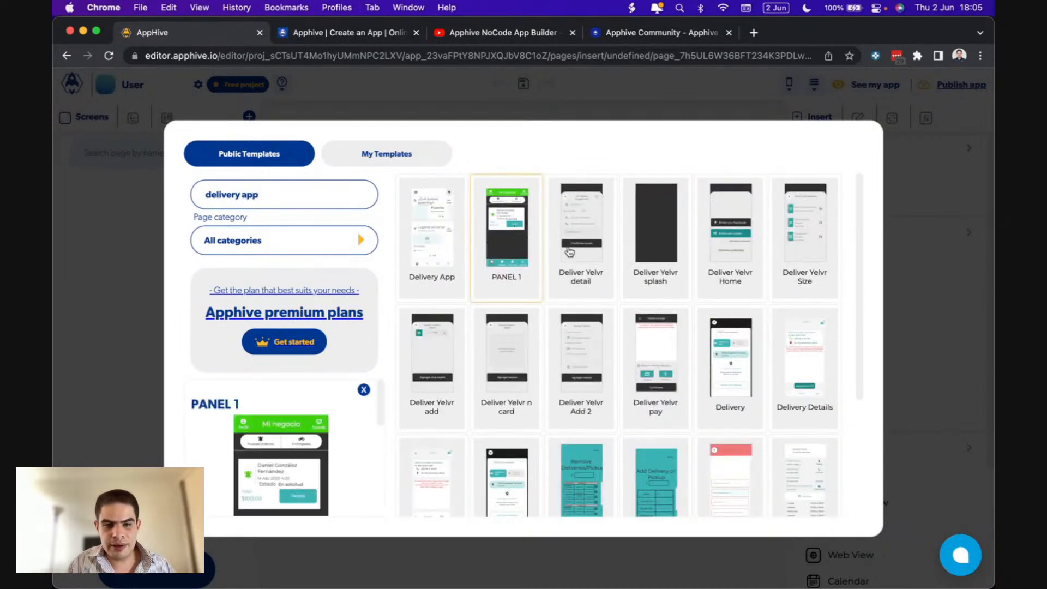
click(725, 348)
click(781, 368)
scroll(669, 422, down, 1)
scroll(669, 421, down, 3)
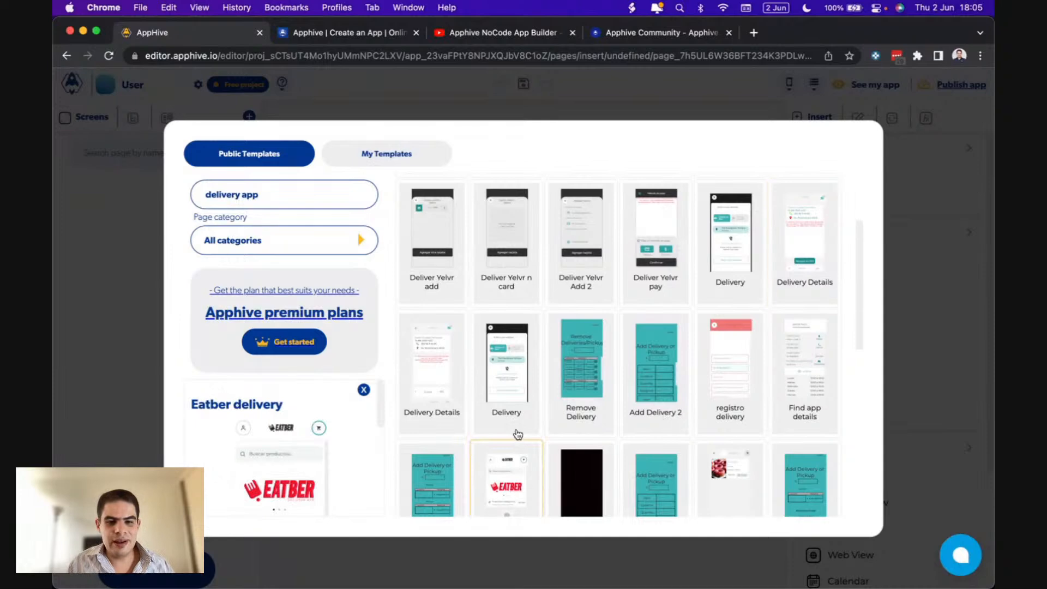
scroll(517, 434, down, 2)
scroll(517, 434, up, 3)
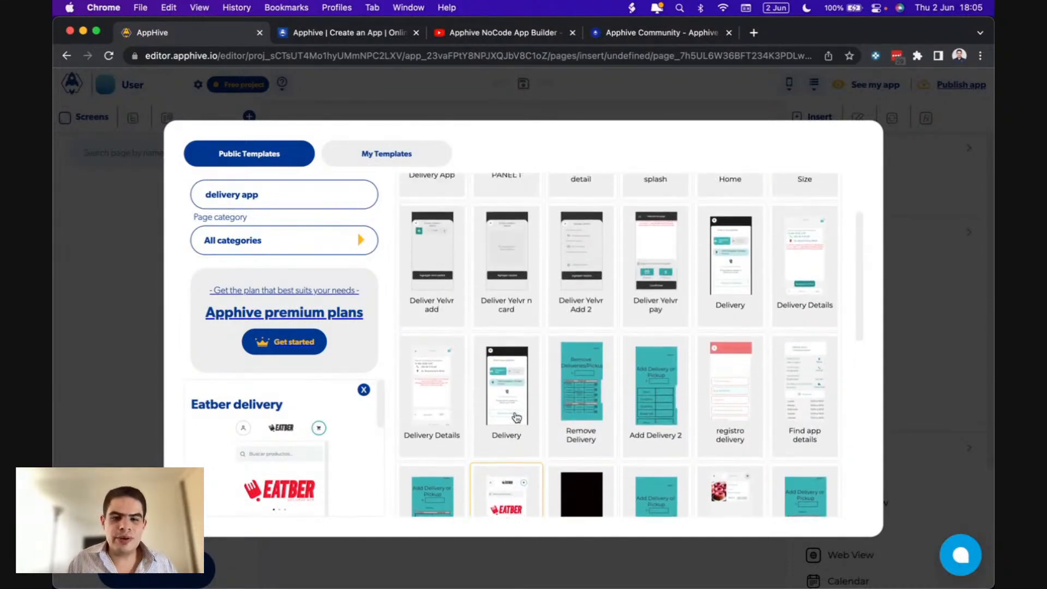
scroll(579, 283, up, 3)
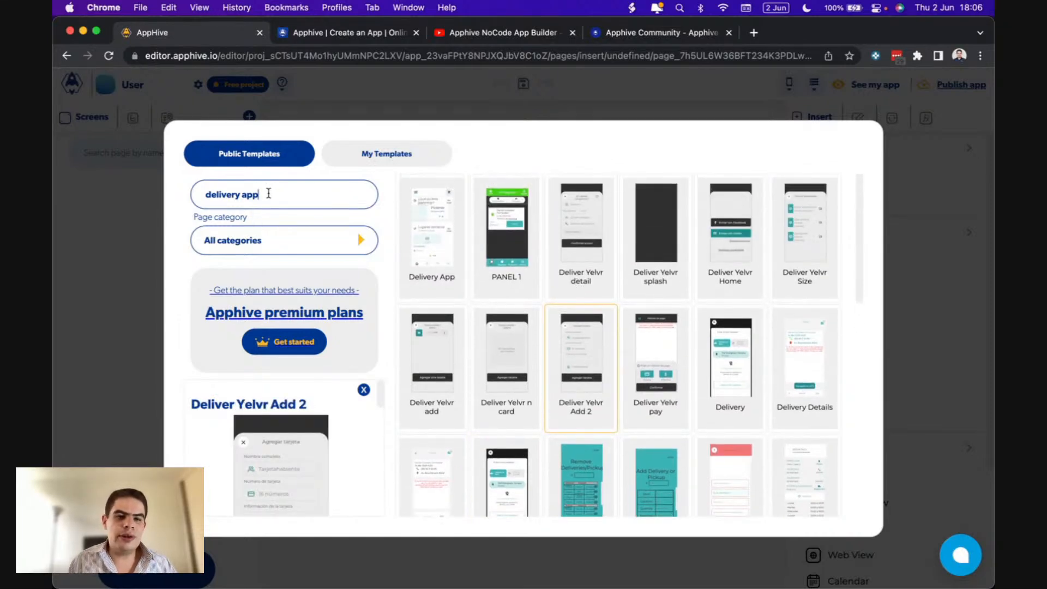
- Search 'login', compare the themeapp templates, and add the Login template to the screen
drag(270, 195, 180, 199)
text(login)
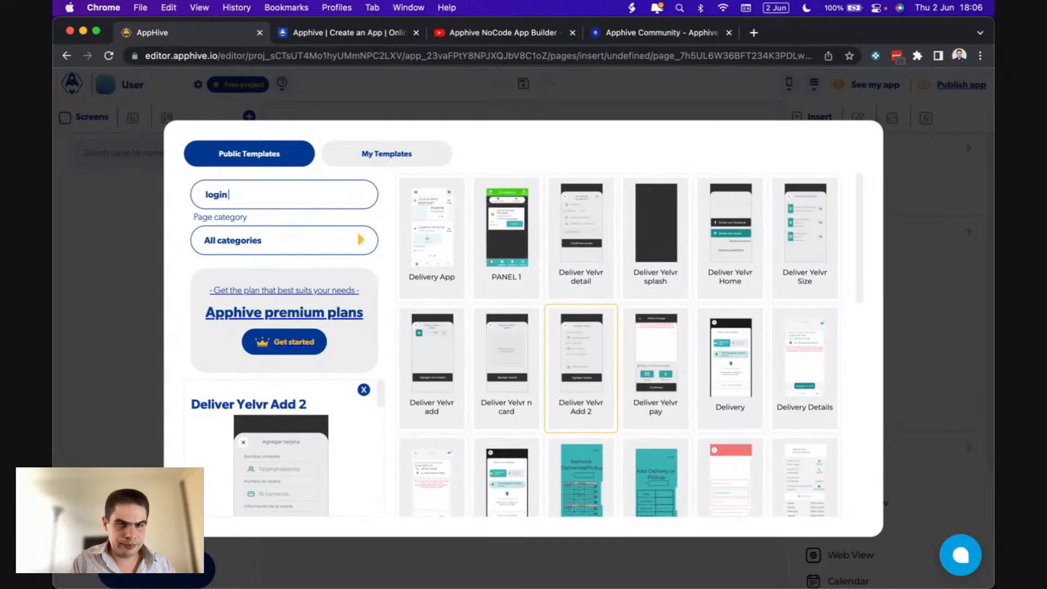
text( sc)
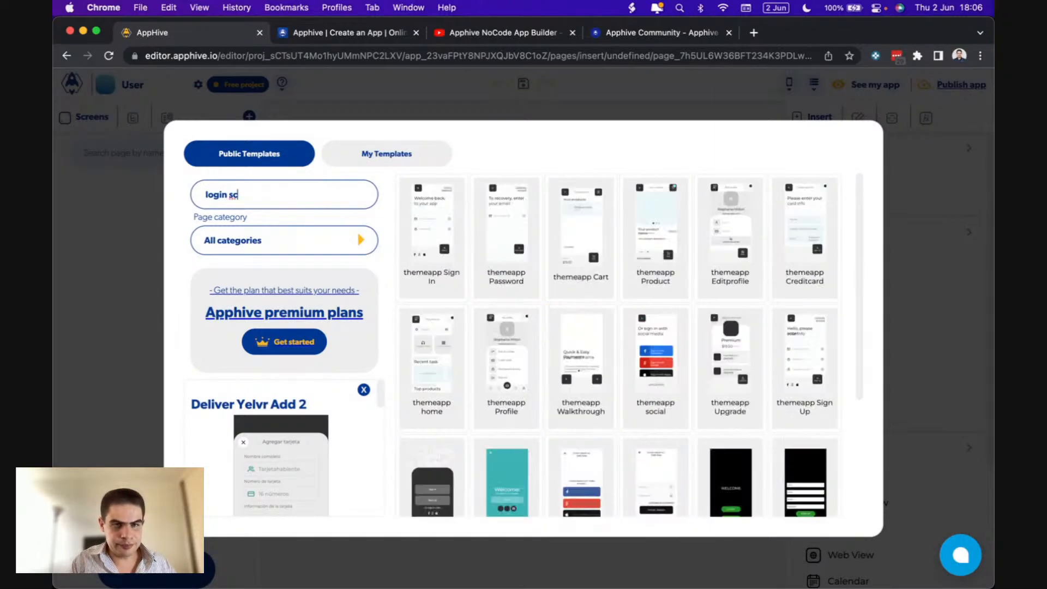
key(BackSpace)
key(BackSpace)
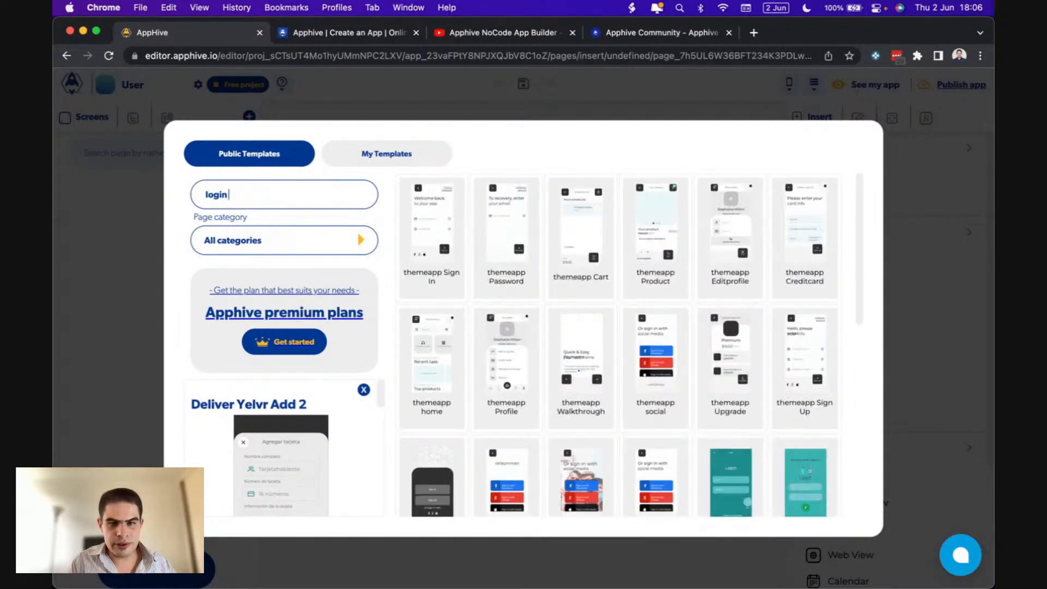
click(596, 339)
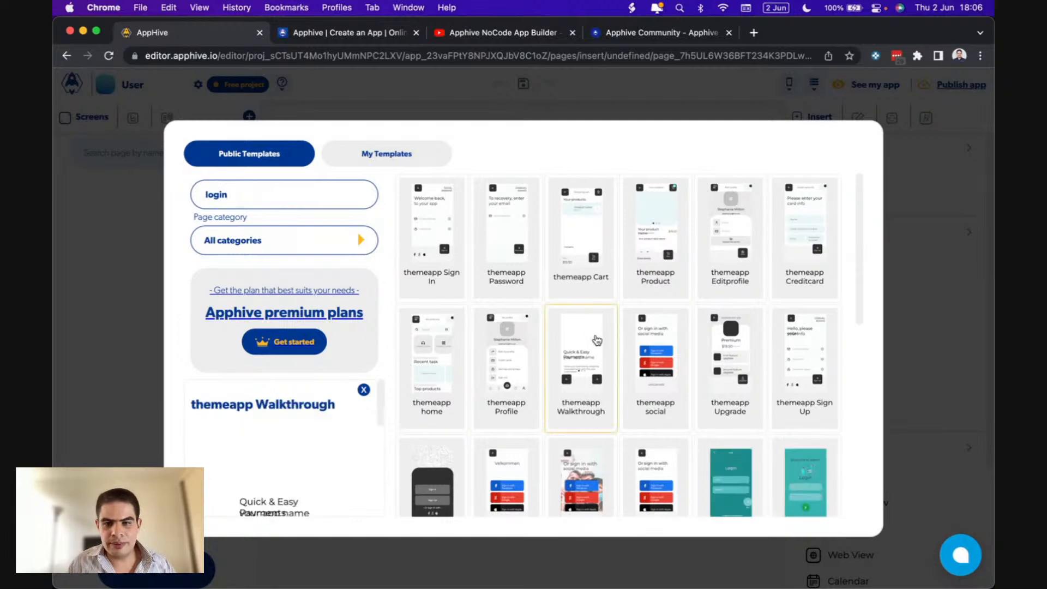
click(667, 359)
scroll(663, 349, down, 3)
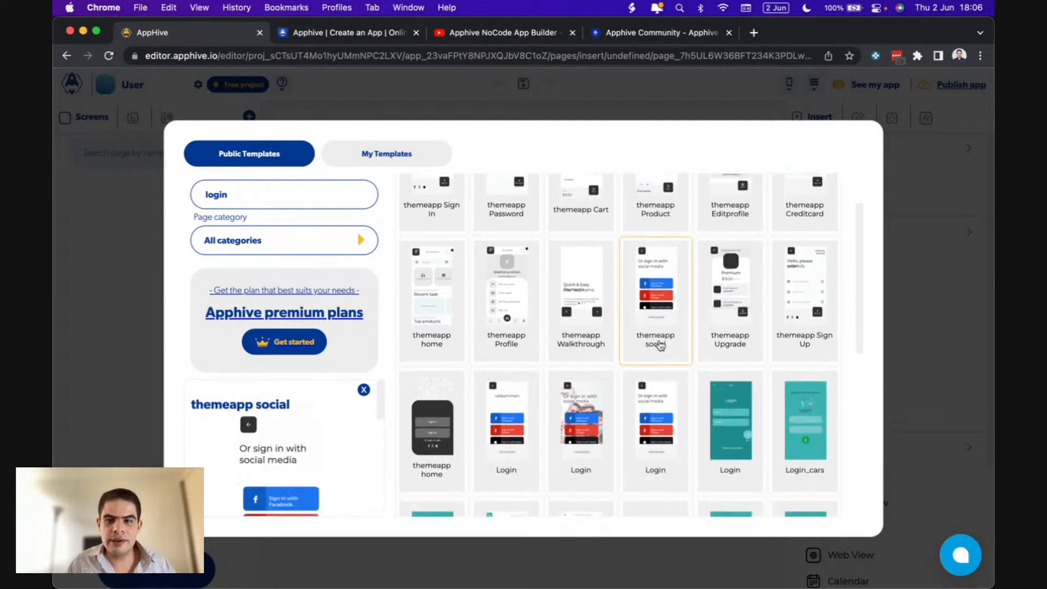
scroll(660, 345, down, 1)
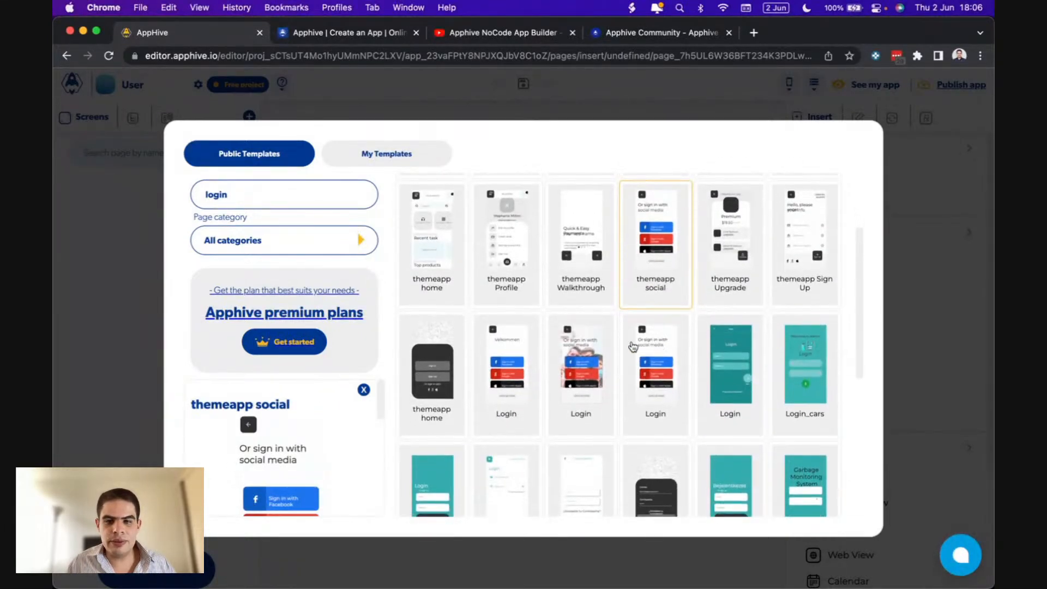
scroll(278, 447, down, 3)
click(658, 385)
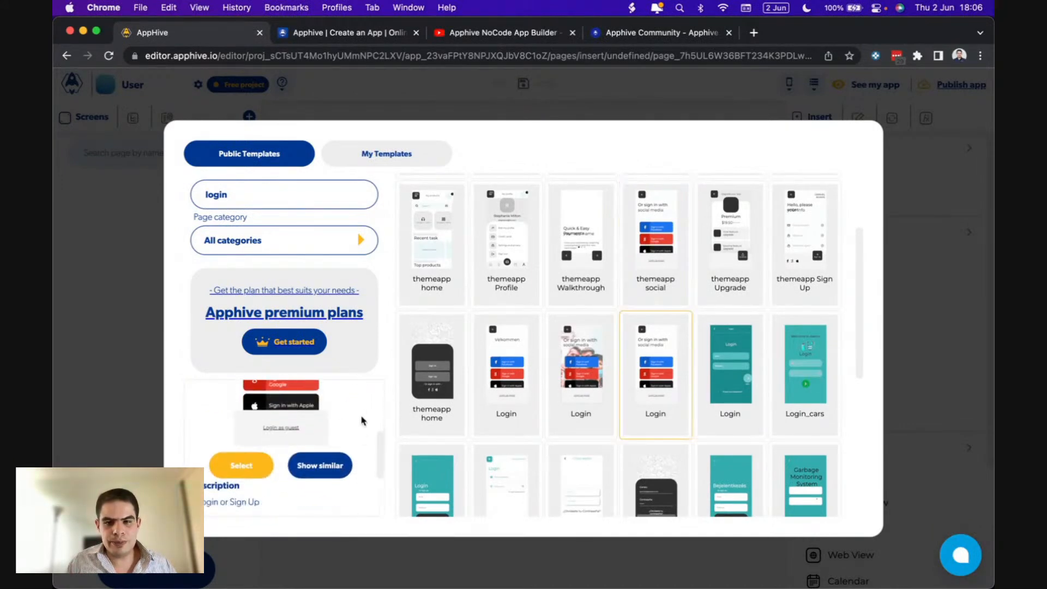
click(248, 464)
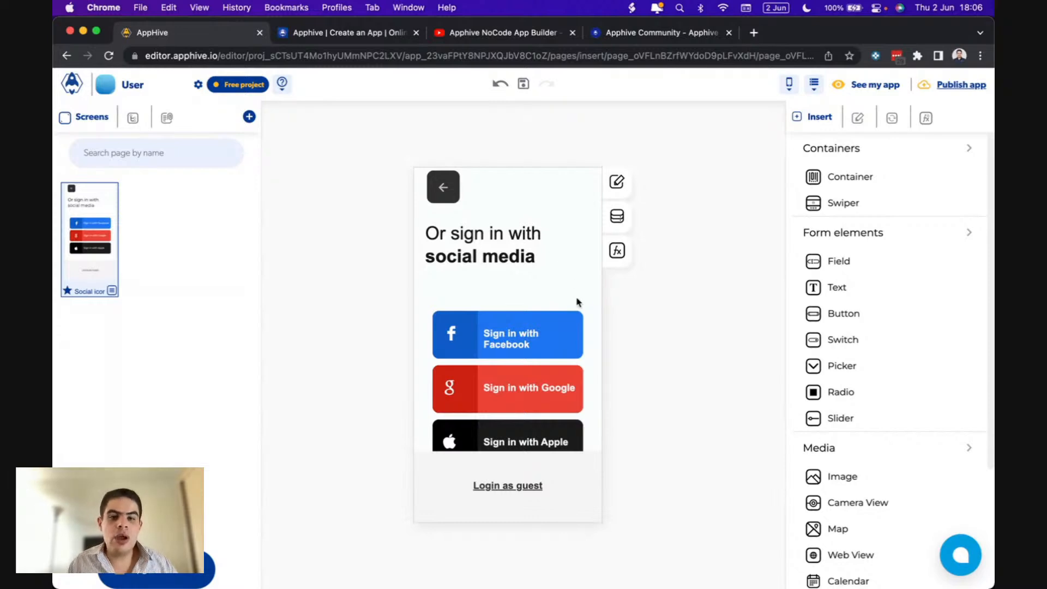
click(580, 322)
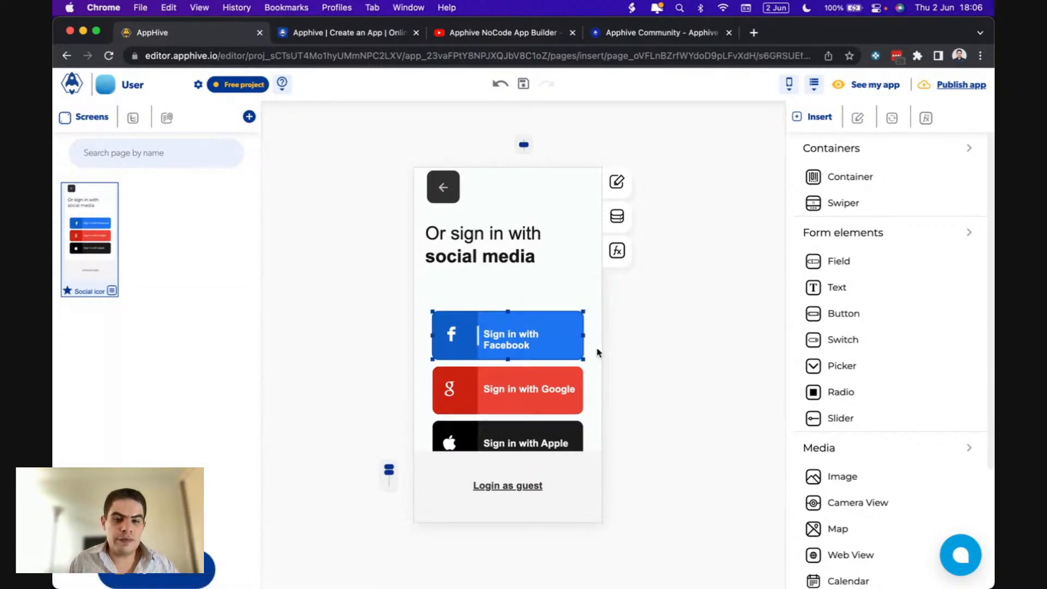
click(571, 377)
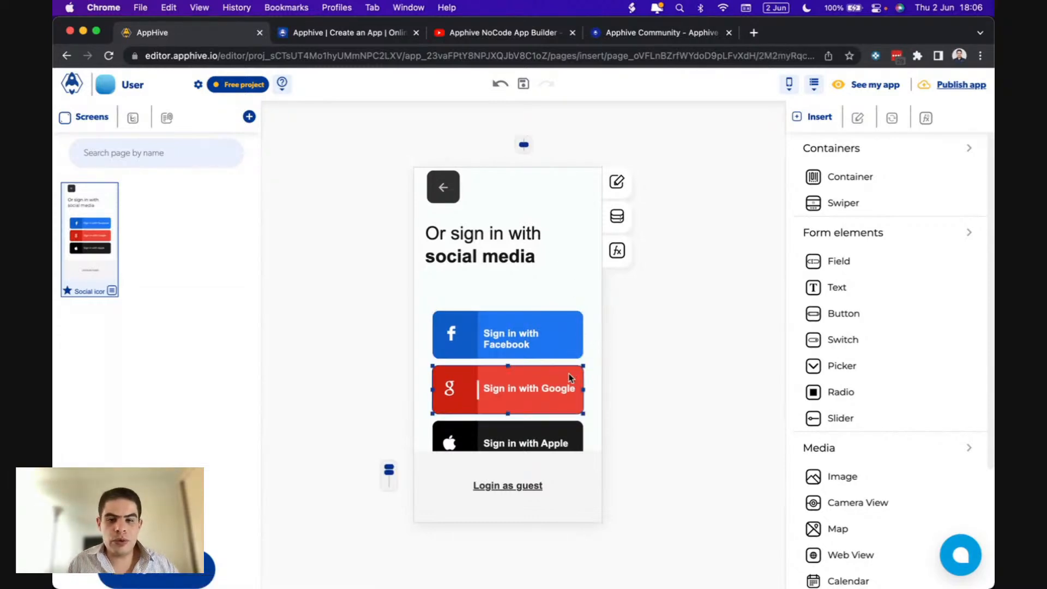
click(569, 433)
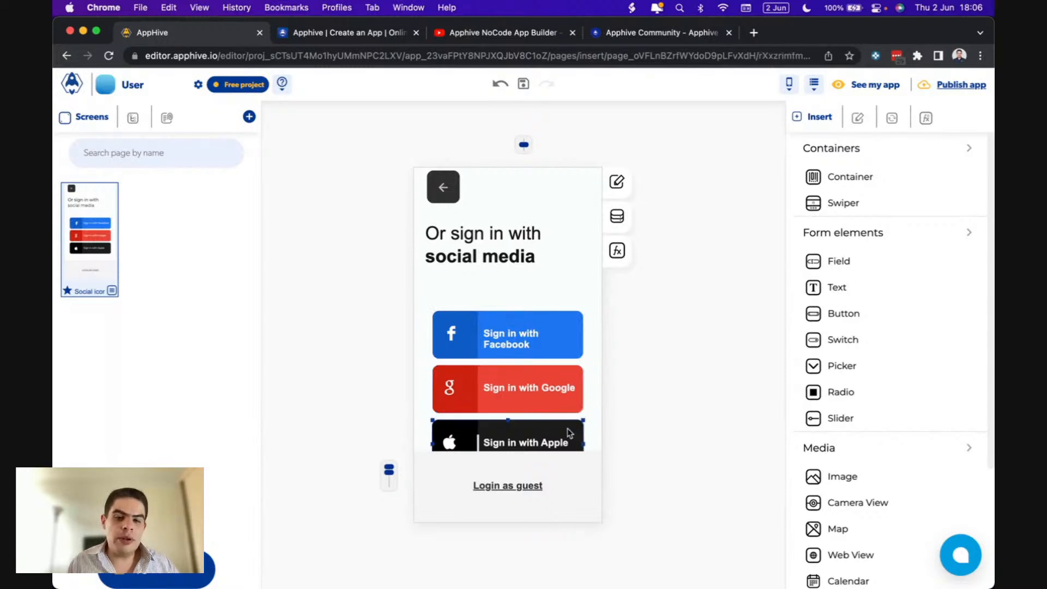
click(564, 472)
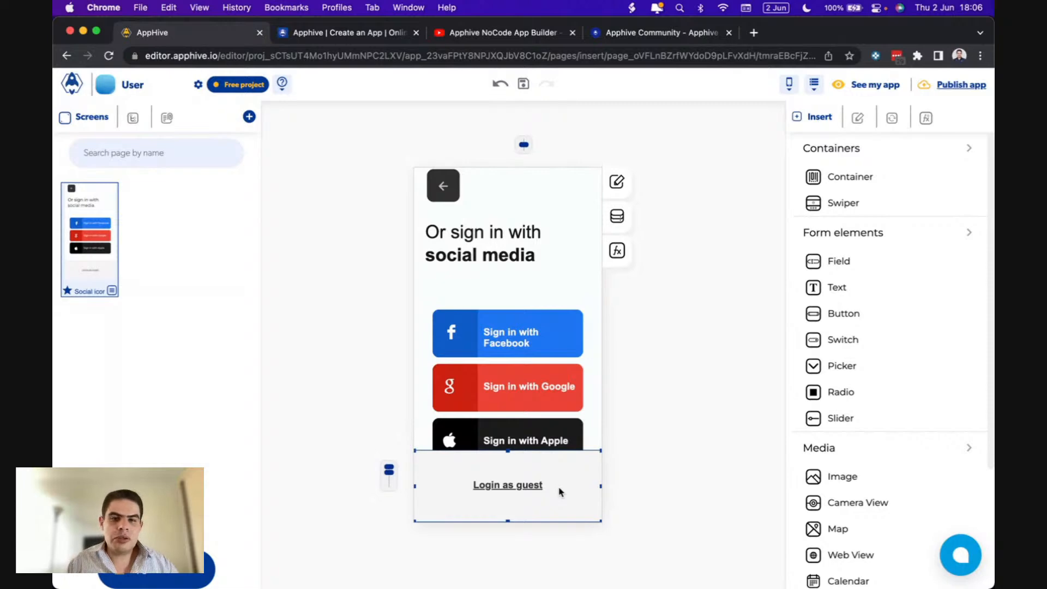
- Add a Home screen from the themeapp home template and review its products, categories and tasks
click(251, 117)
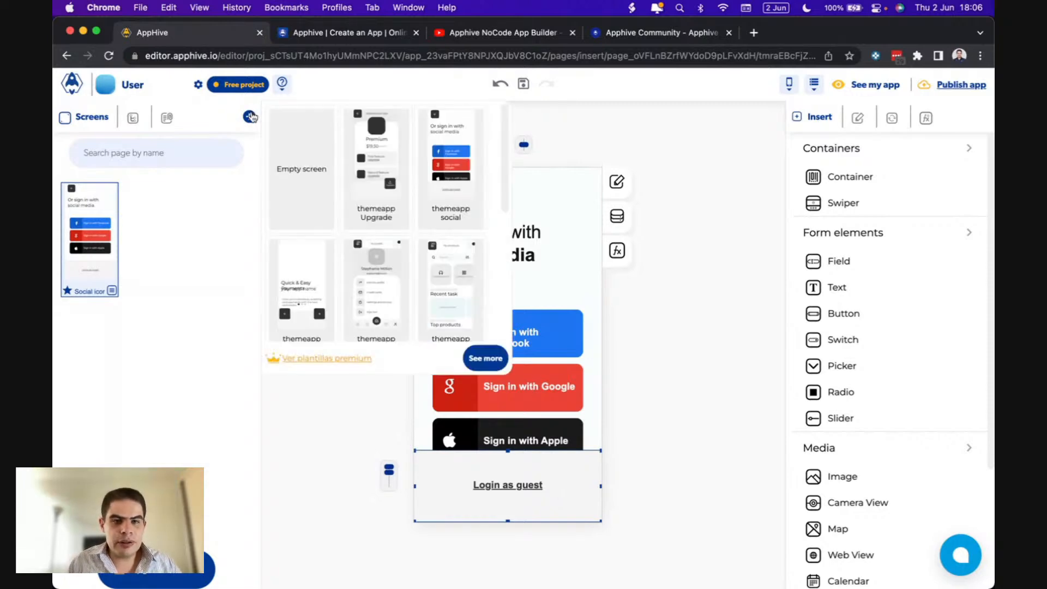
scroll(419, 196, down, 1)
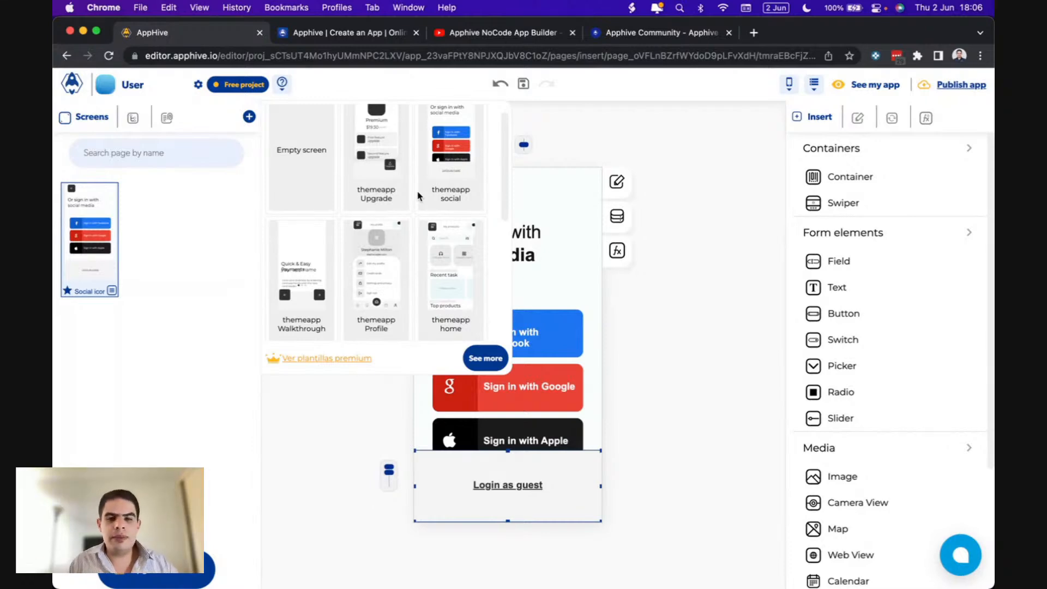
click(442, 267)
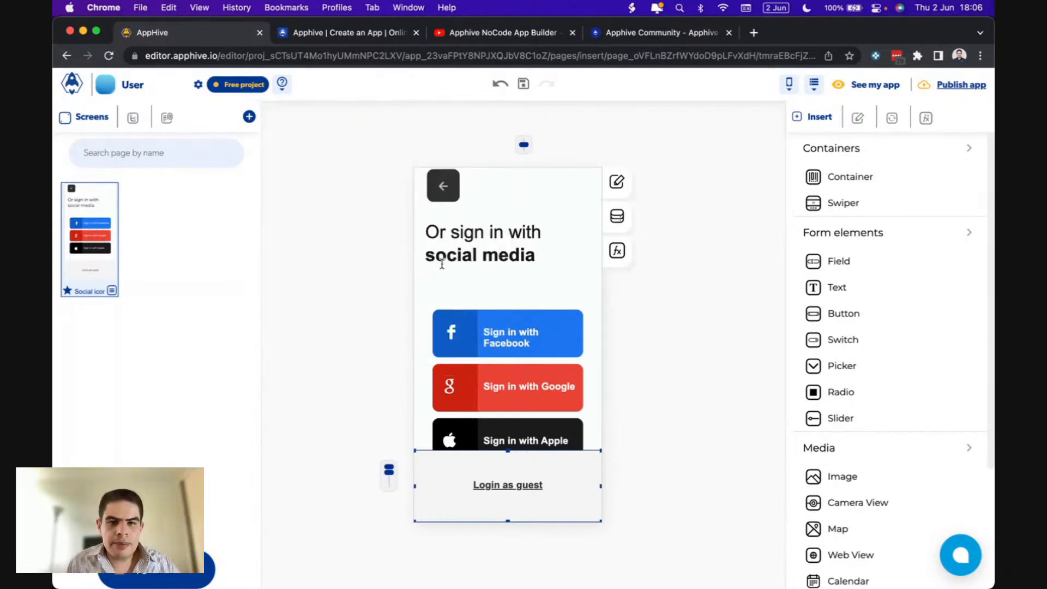
scroll(518, 310, down, 3)
scroll(519, 310, down, 3)
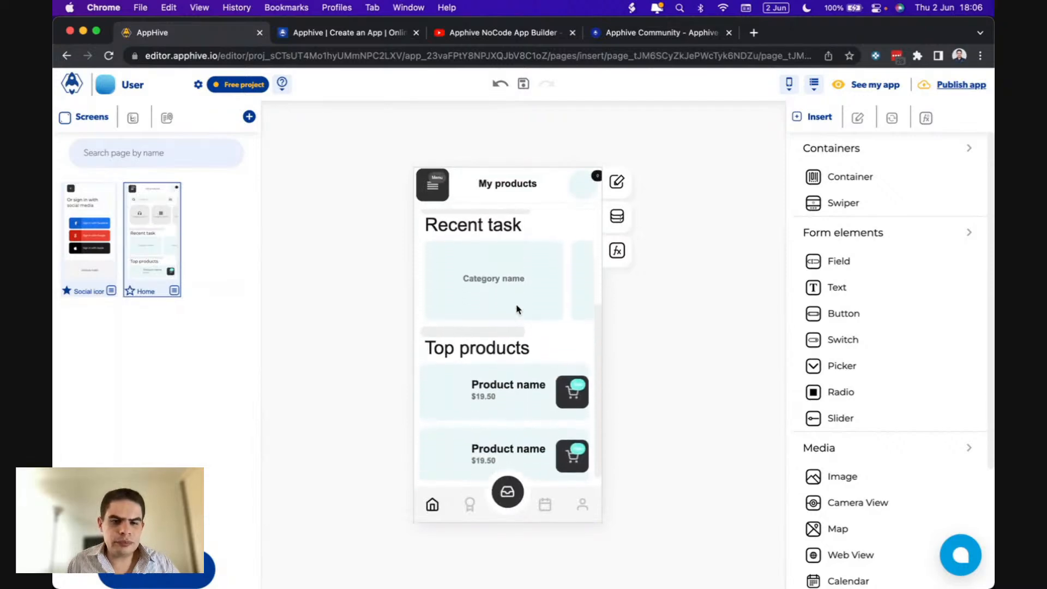
scroll(518, 309, up, 6)
scroll(496, 311, right, 2)
scroll(496, 313, left, 3)
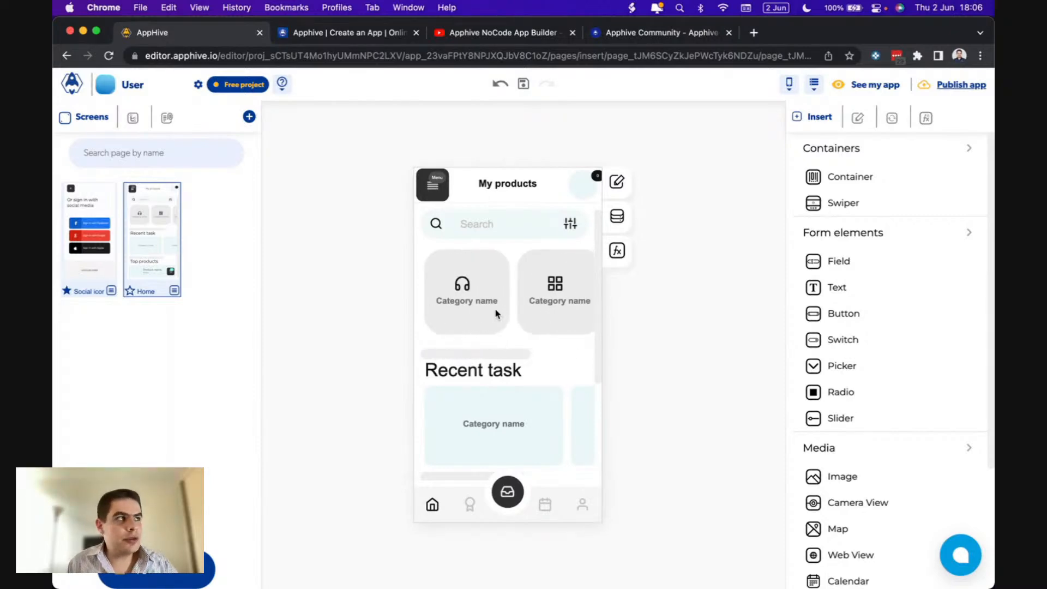
scroll(497, 351, down, 3)
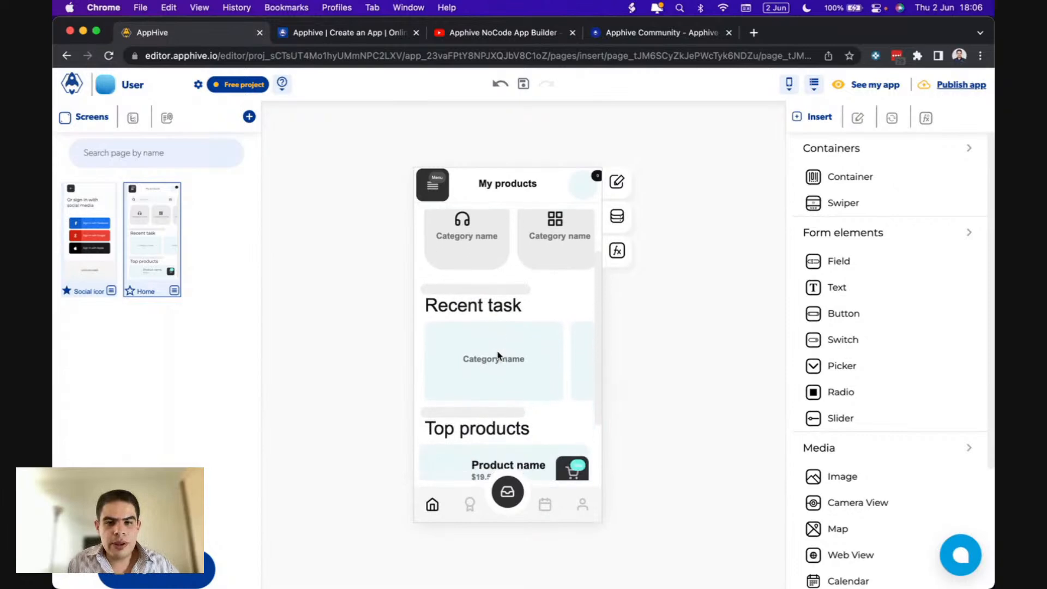
scroll(521, 348, right, 3)
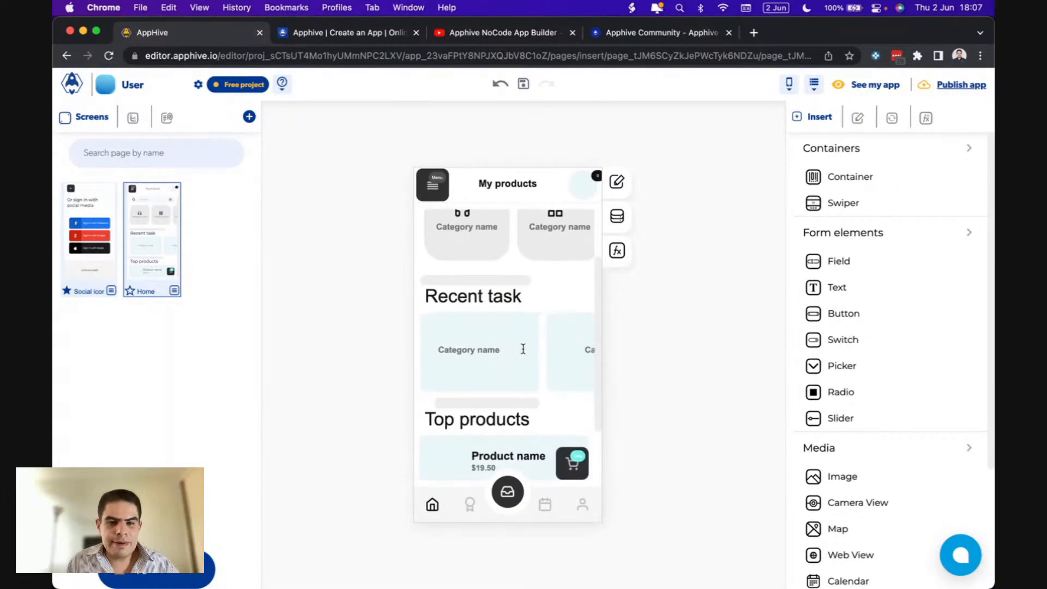
scroll(522, 350, down, 3)
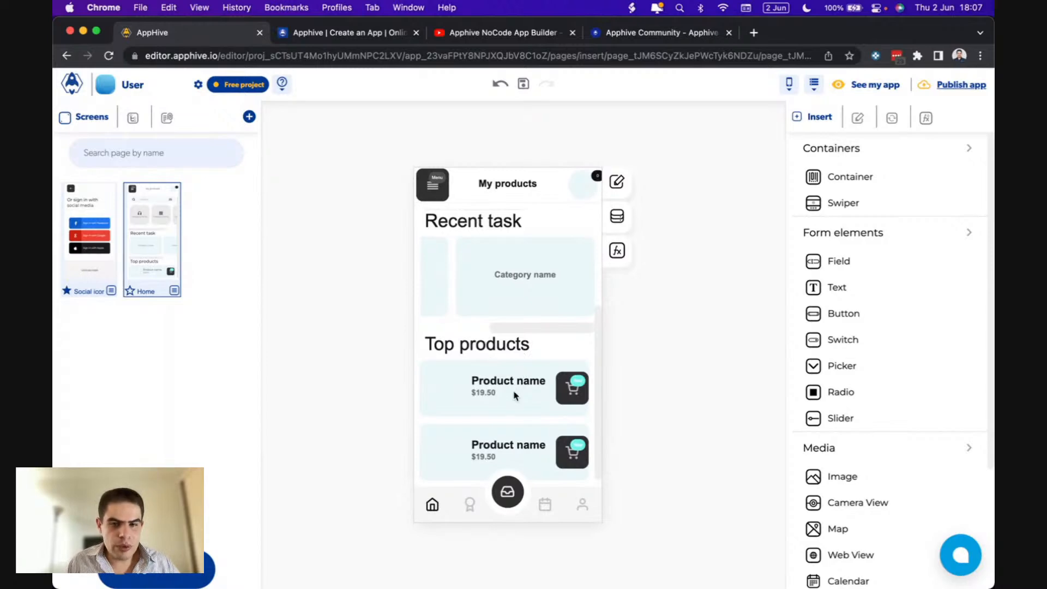
scroll(540, 425, up, 2)
scroll(538, 424, up, 3)
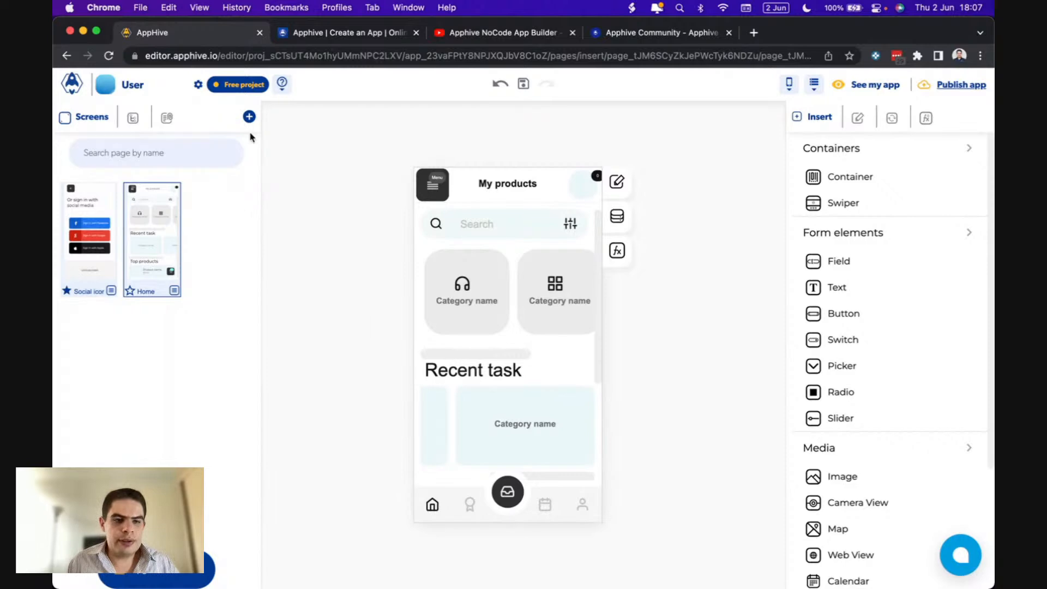
- Rename the 'Social icon' screen to Login, then show the screen templates again
click(109, 233)
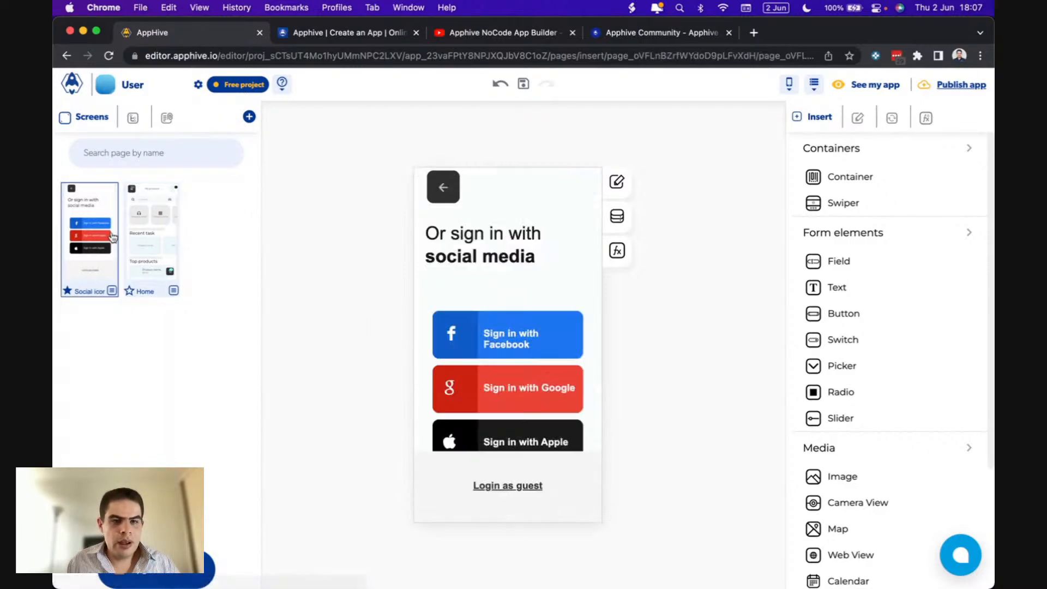
click(161, 238)
double_click(93, 291)
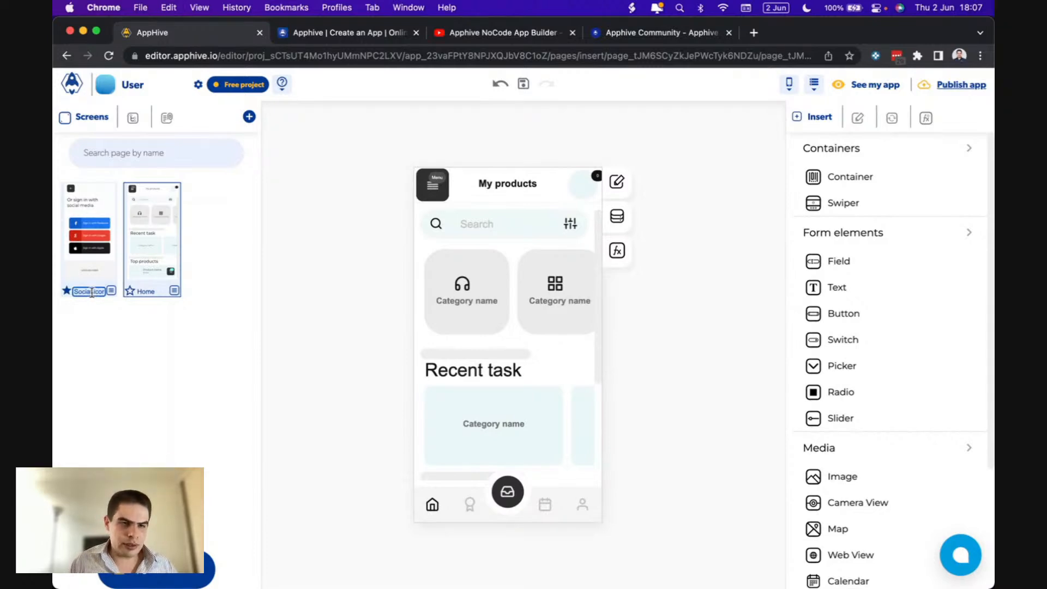
text(Login)
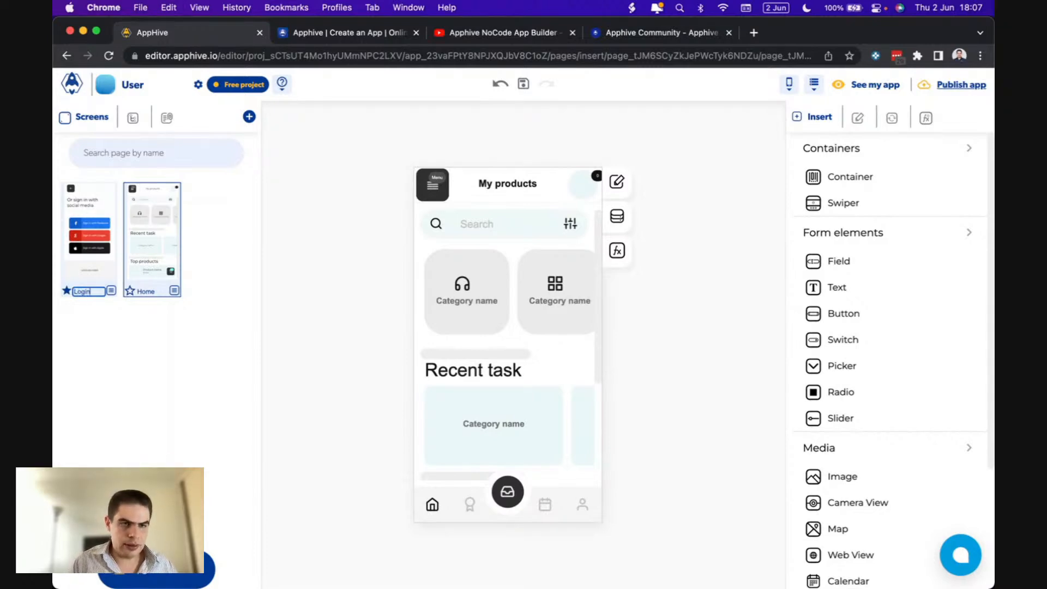
click(118, 332)
click(250, 118)
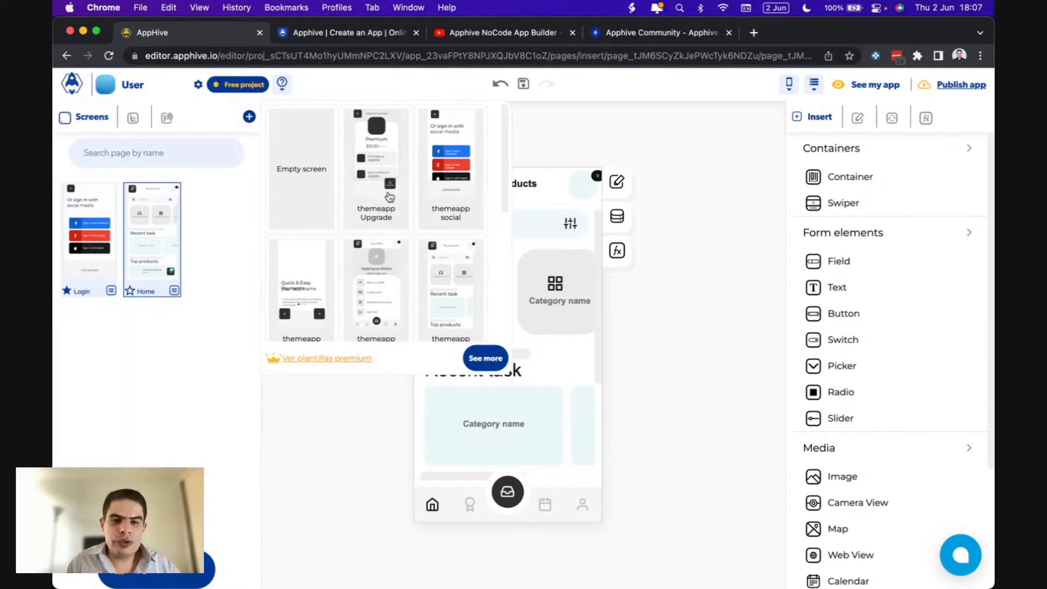
- Add the themeapp Sign Up template from the full template gallery as a new screen
scroll(389, 197, down, 10)
scroll(388, 197, down, 2)
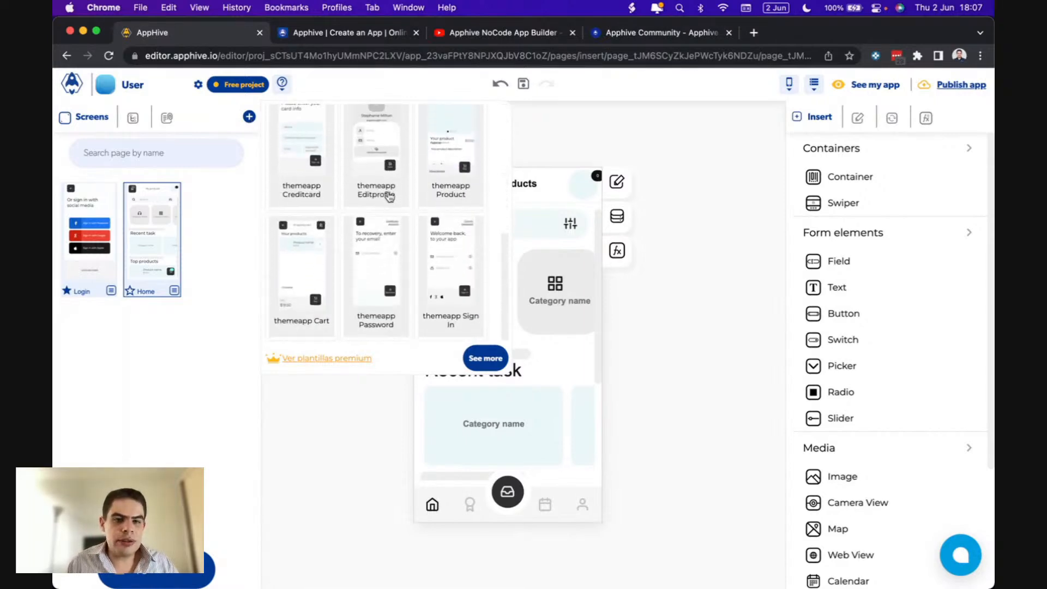
click(485, 358)
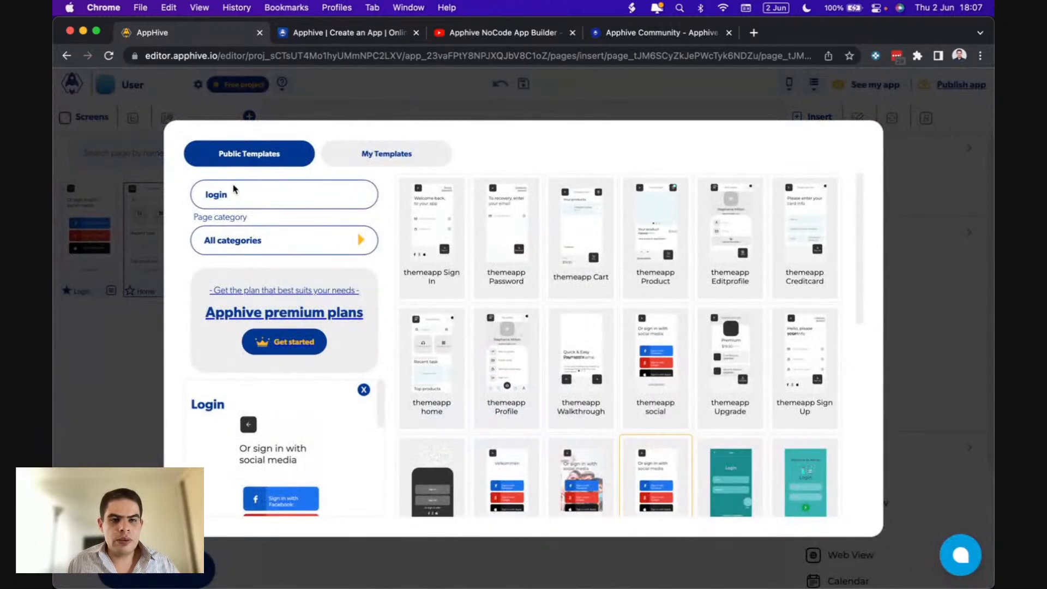
double_click(214, 192)
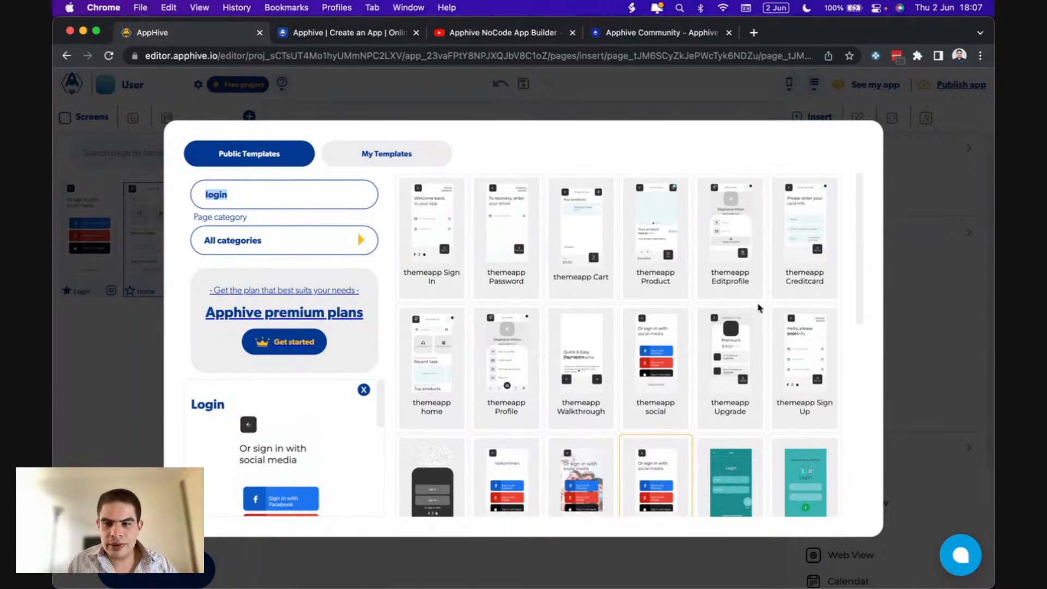
click(807, 348)
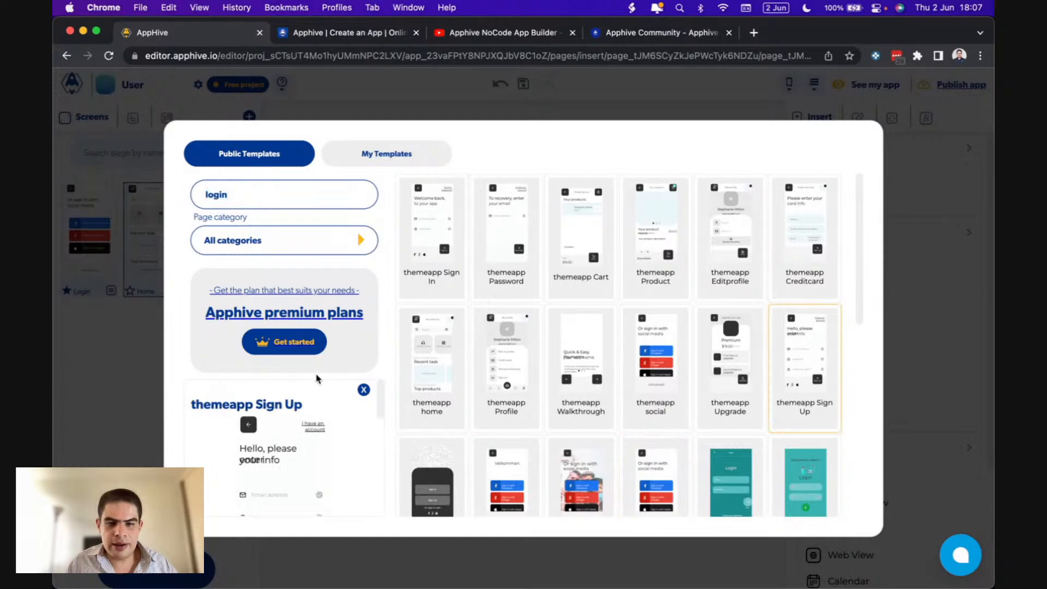
scroll(335, 425, down, 5)
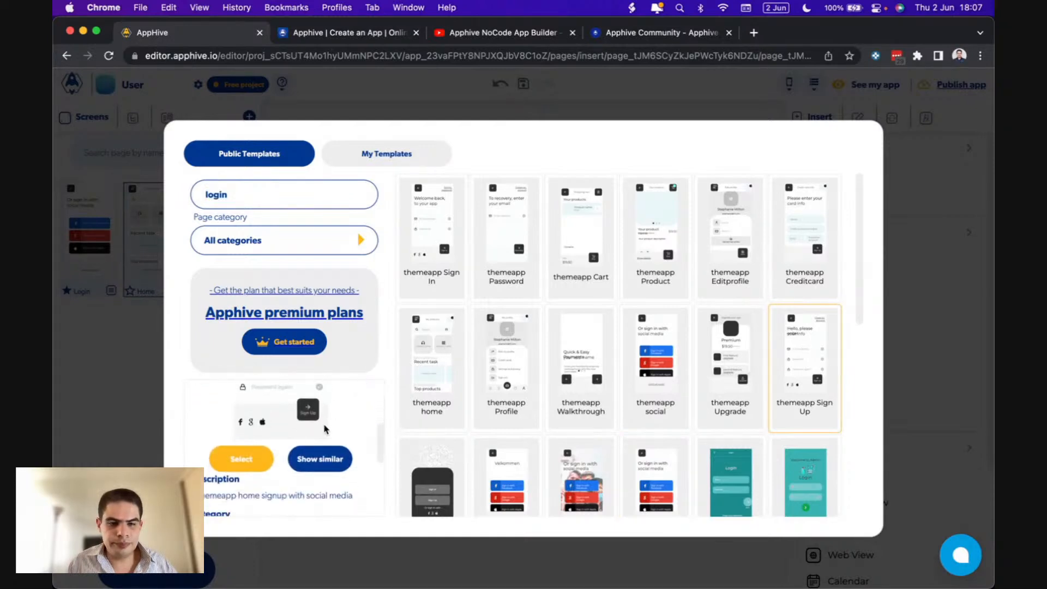
click(243, 460)
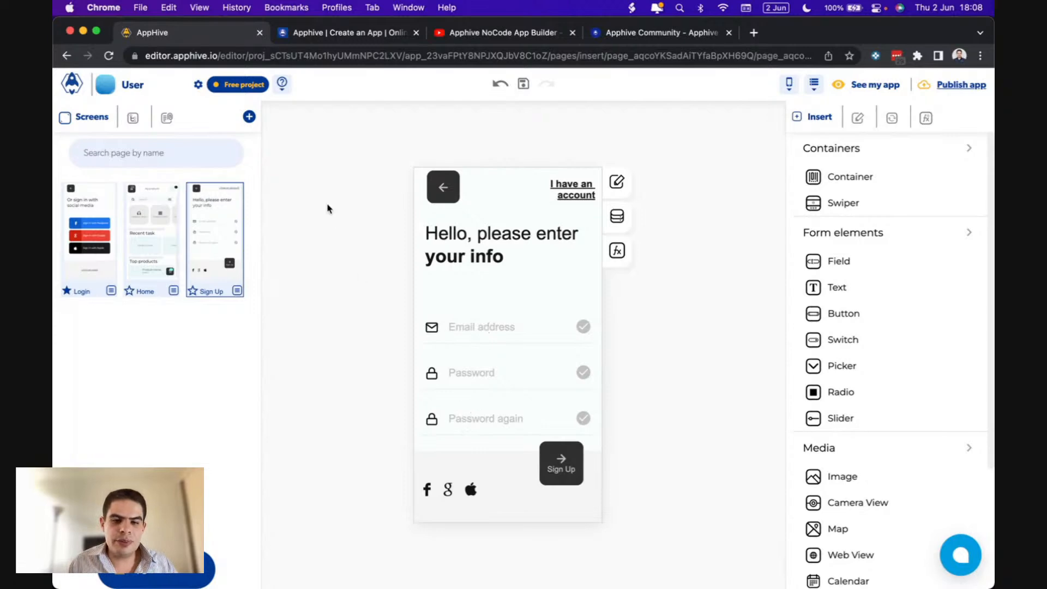
- Add the themeapp Sign In and password Recovery templates as screens
click(249, 117)
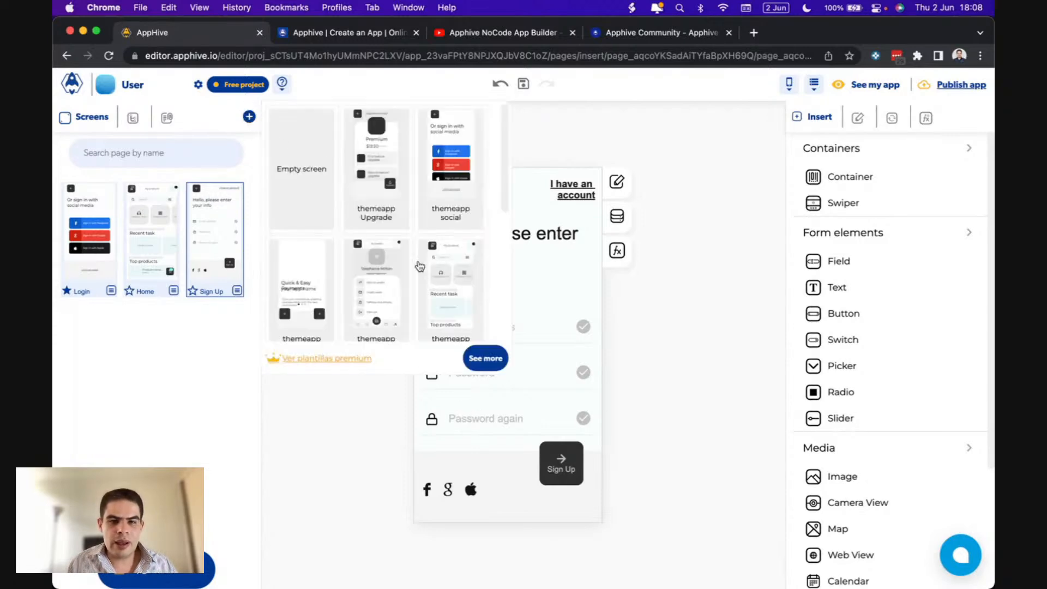
scroll(419, 267, down, 5)
click(461, 276)
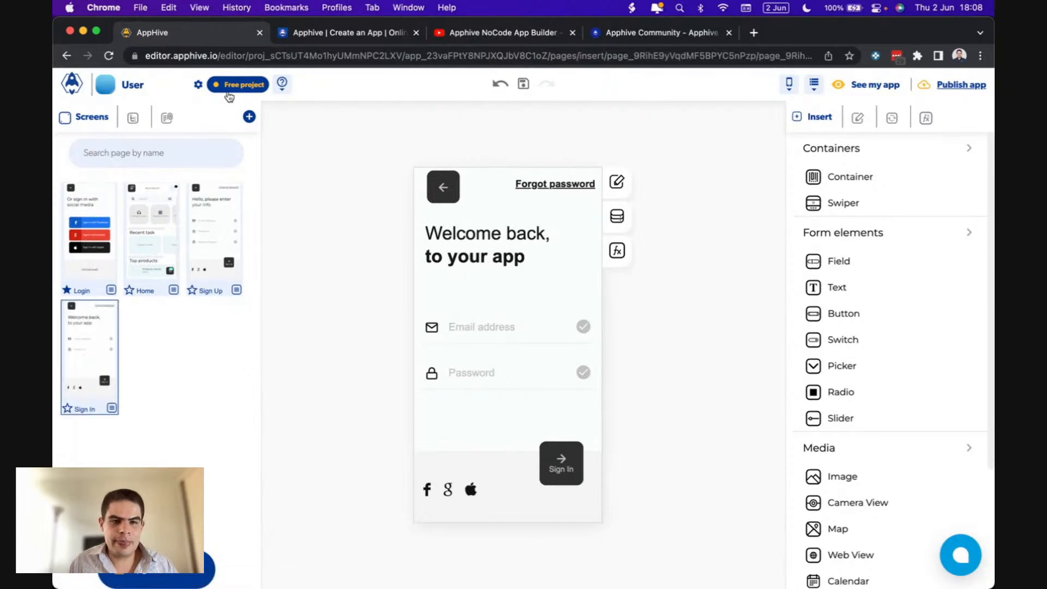
click(250, 116)
scroll(358, 230, down, 5)
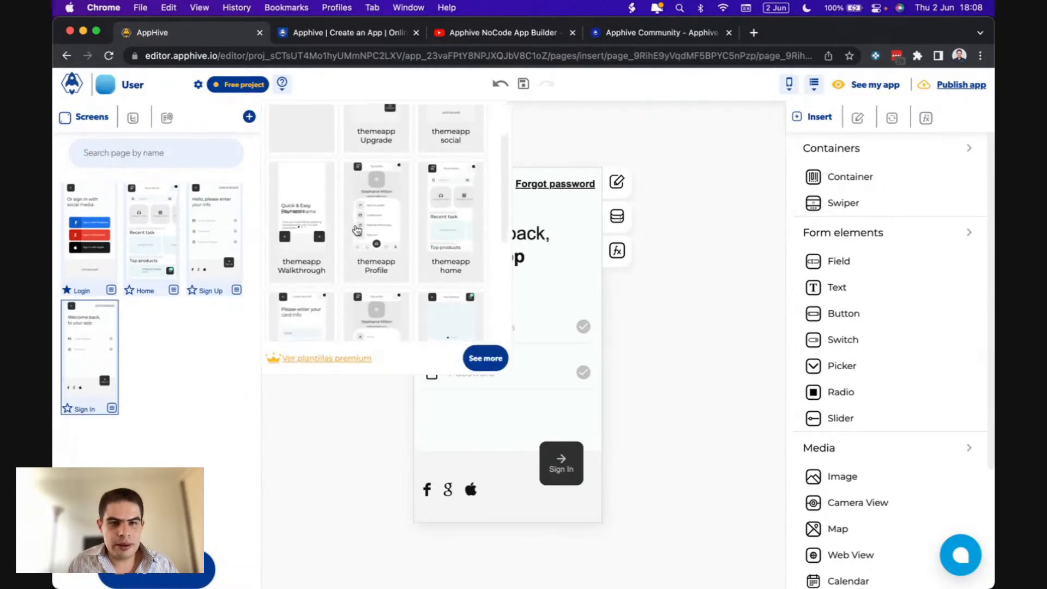
click(373, 260)
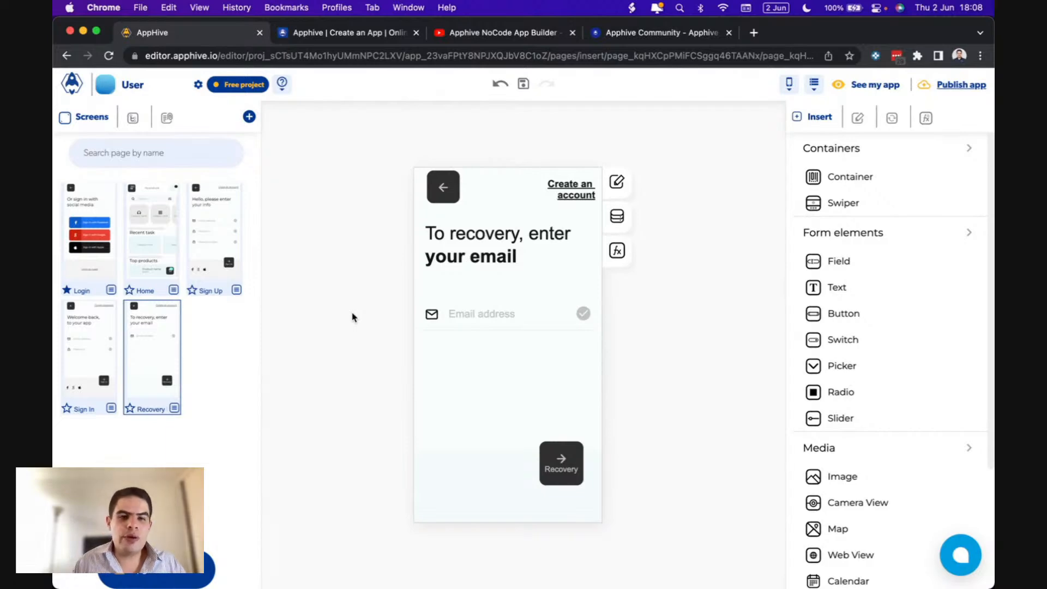
- On the Login screen, retype 'Login as guest' as 'Login with email' and shorten its area
click(98, 257)
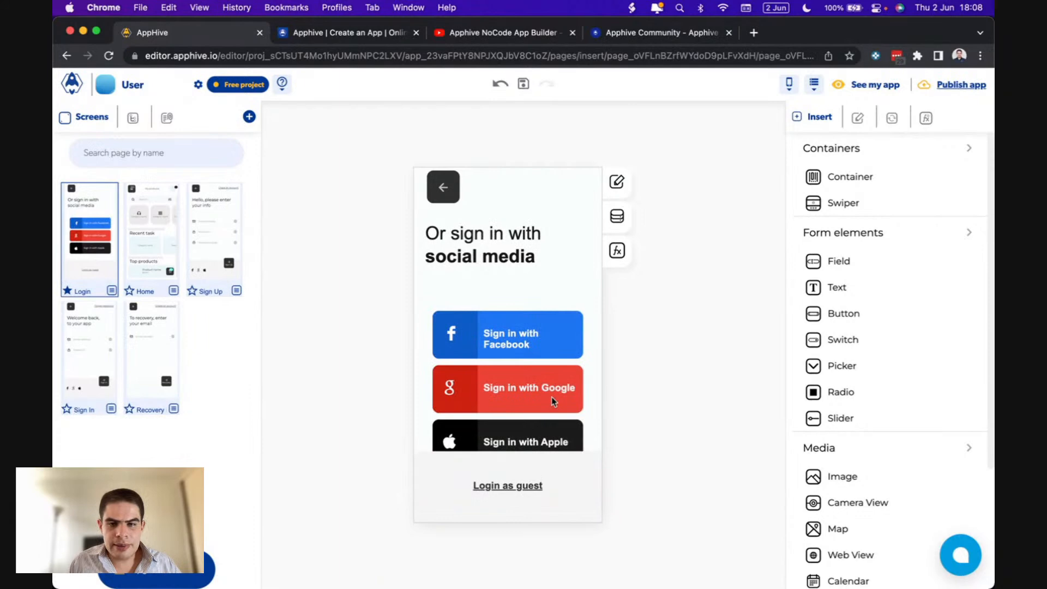
click(512, 494)
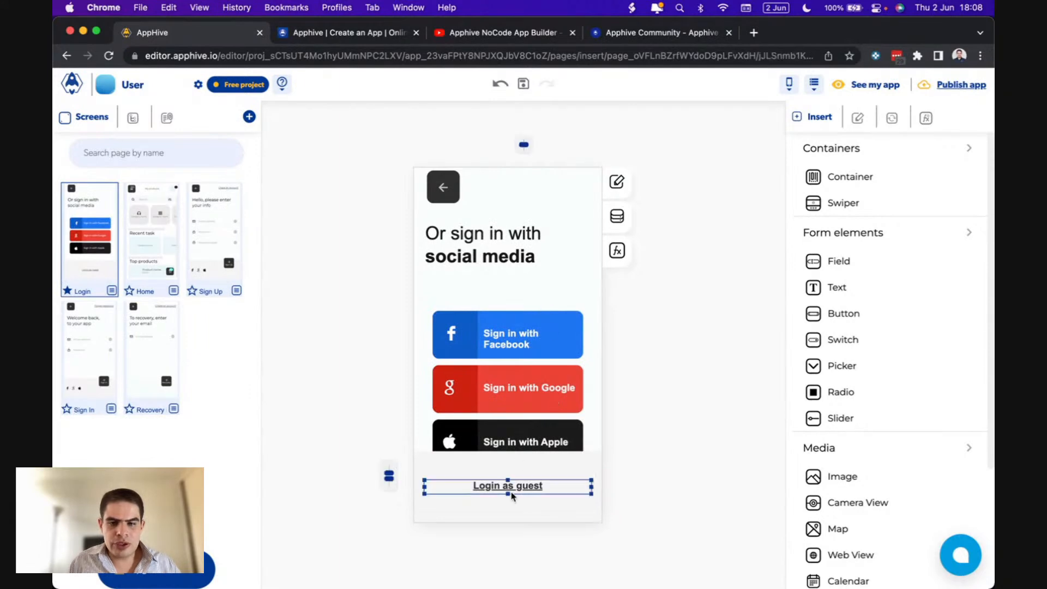
double_click(529, 484)
text(Login with email)
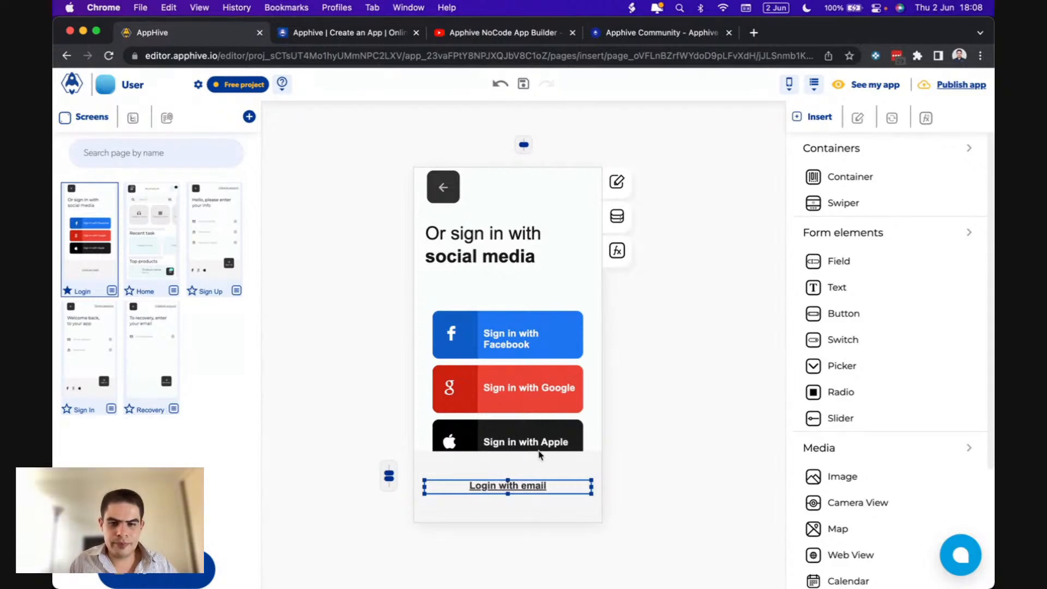
click(539, 453)
drag(508, 452, 508, 460)
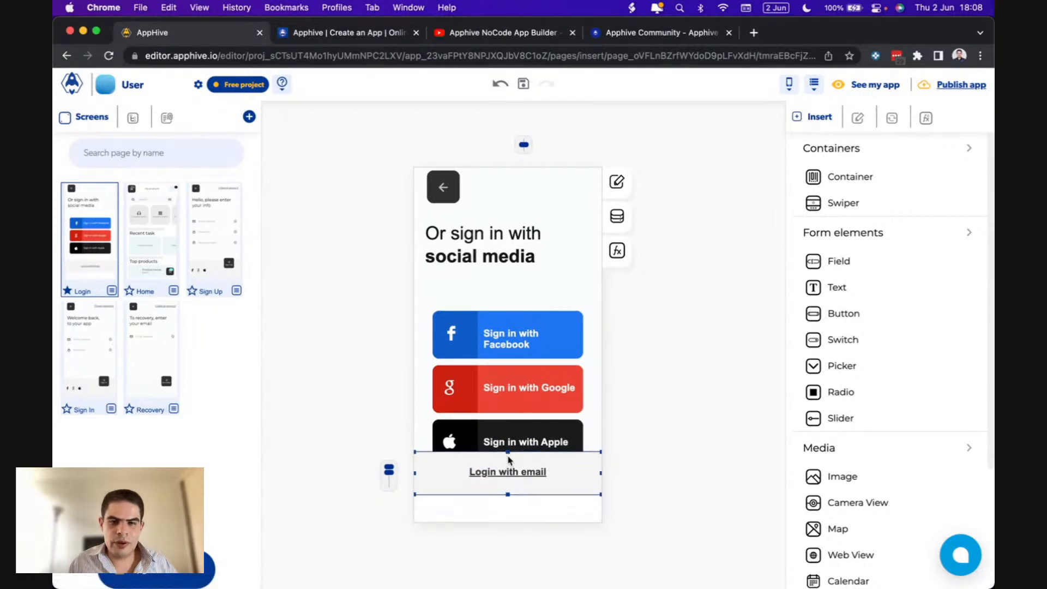
- Change the link wording so it reads 'Sign in with email'
click(558, 341)
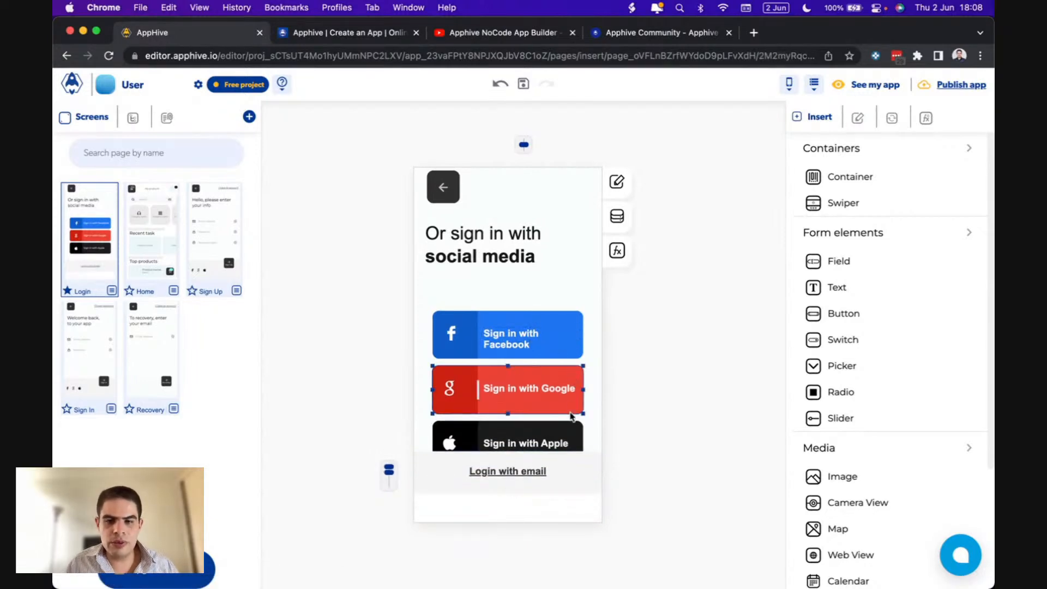
click(569, 435)
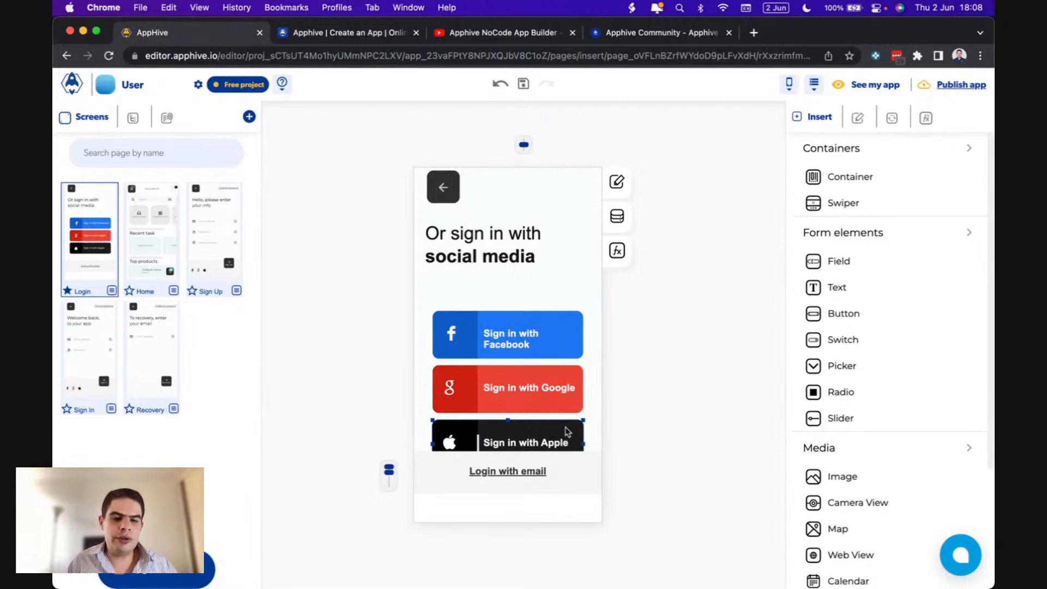
click(573, 468)
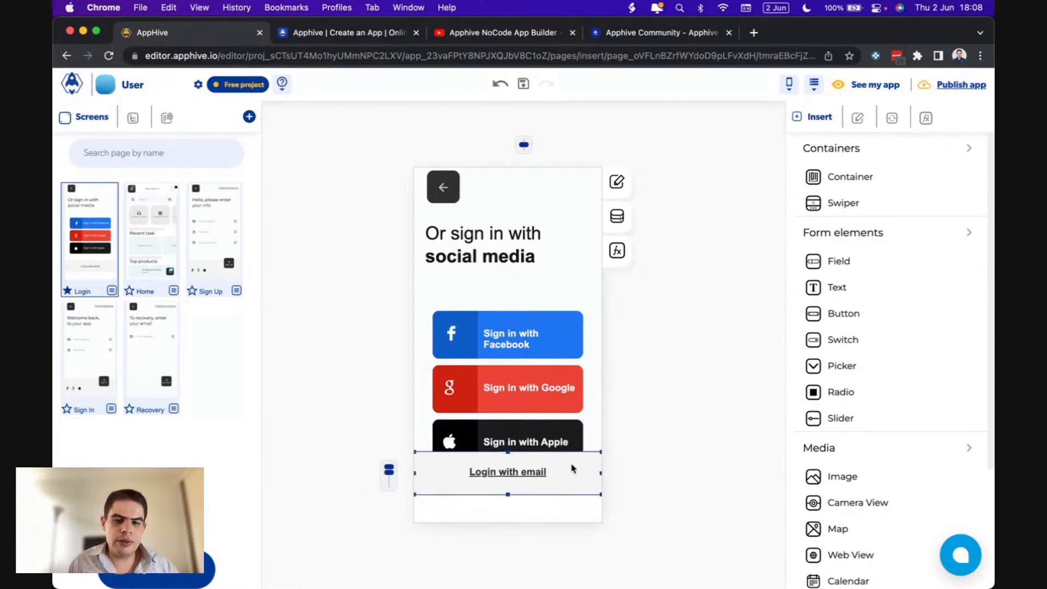
click(487, 473)
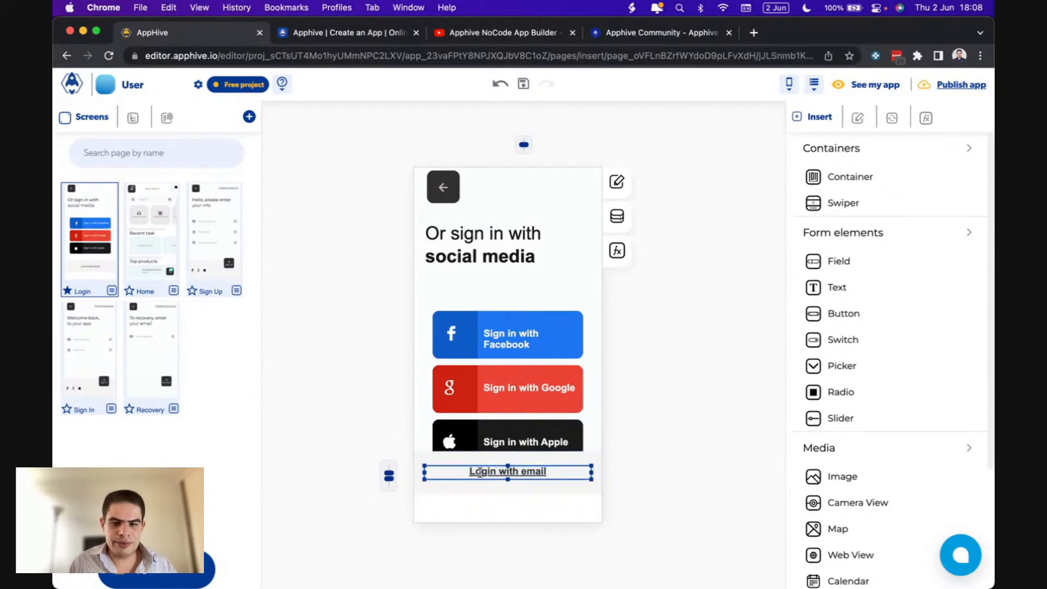
double_click(485, 473)
text(Sign)
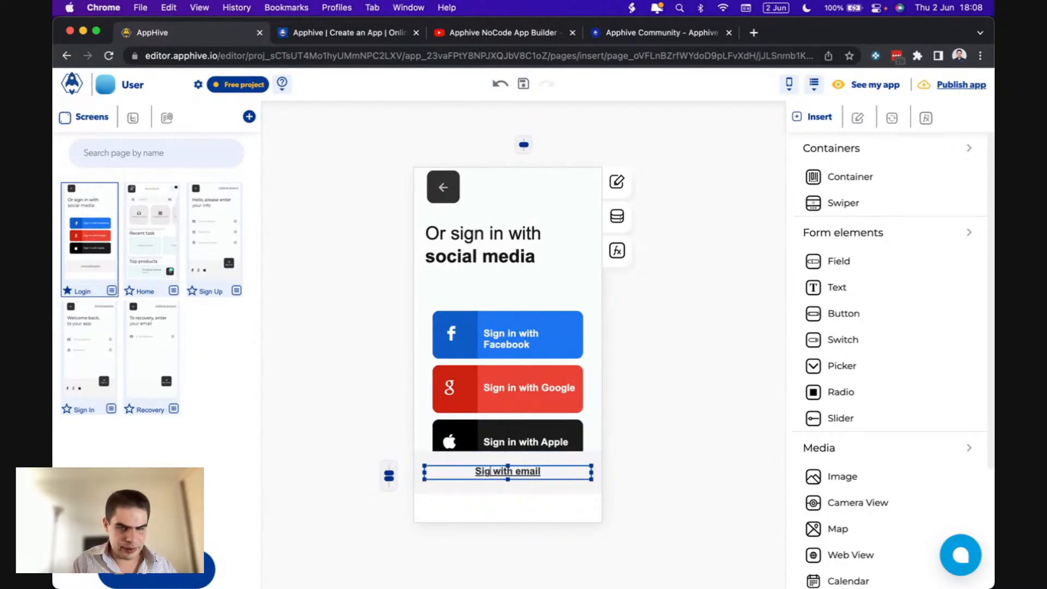
text( in)
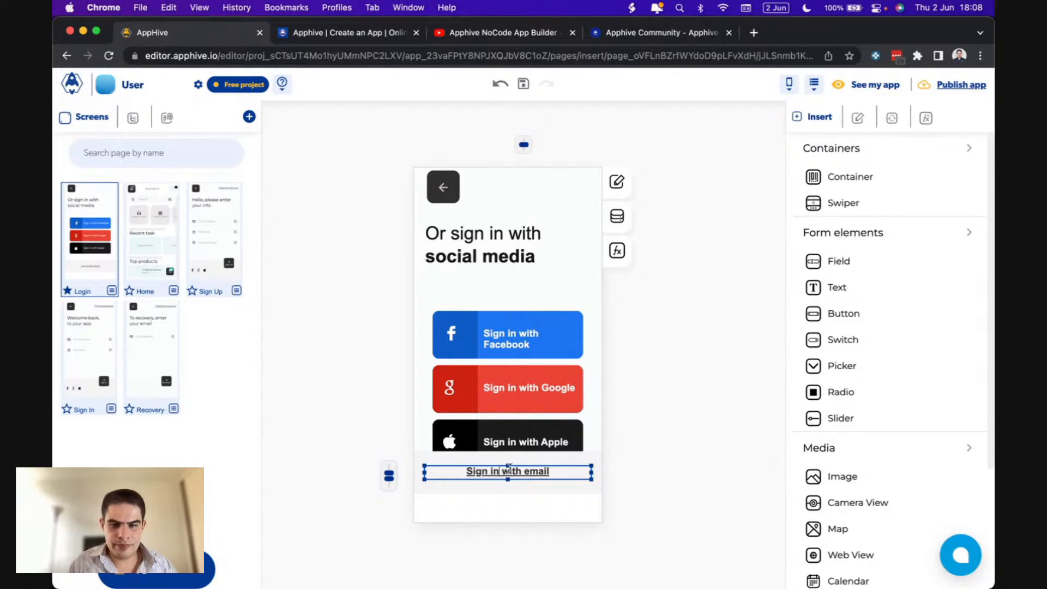
click(569, 500)
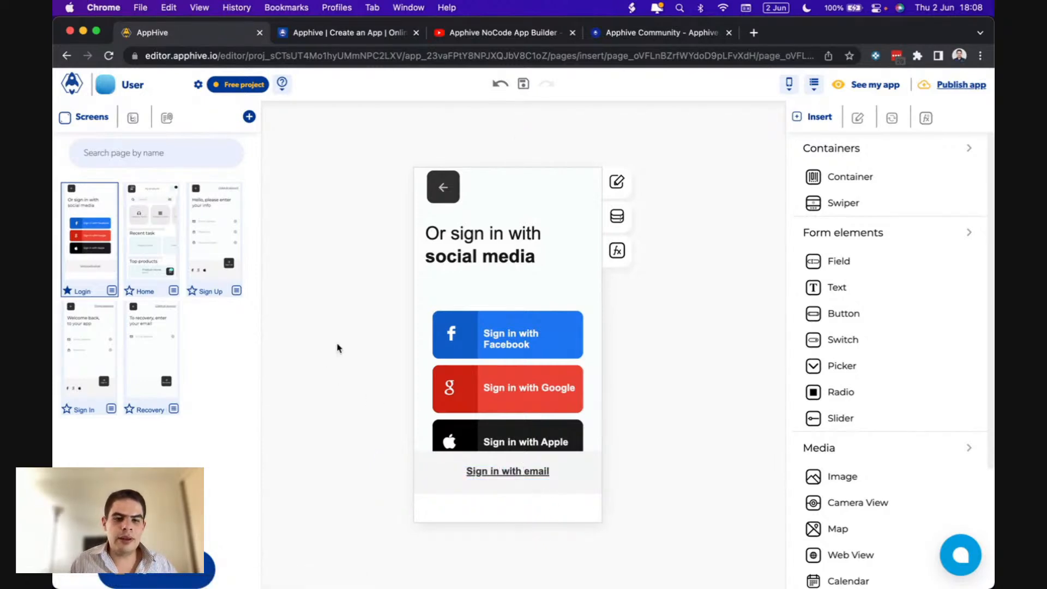
click(208, 248)
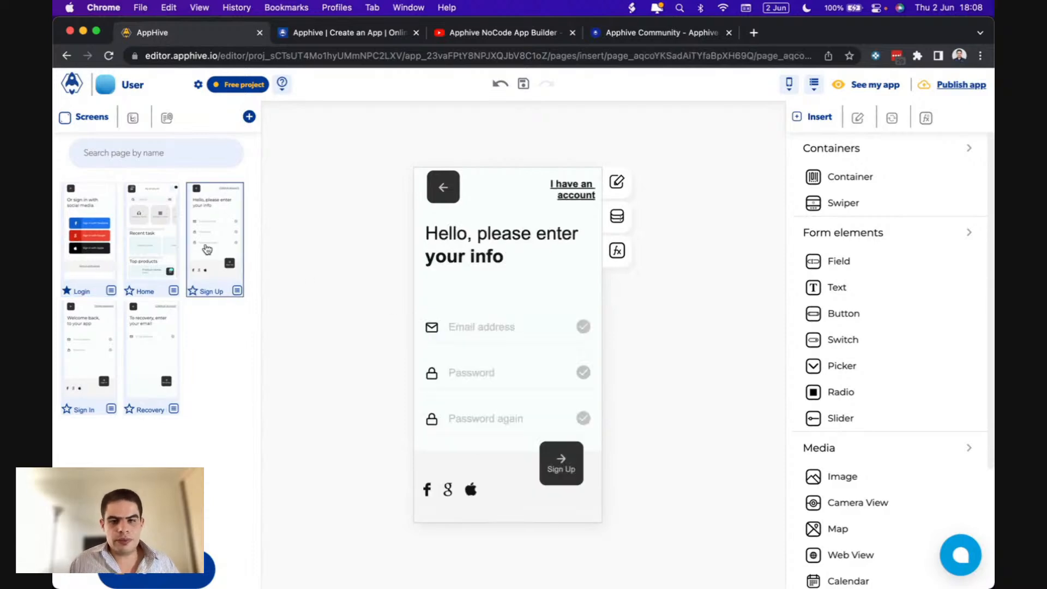
click(108, 333)
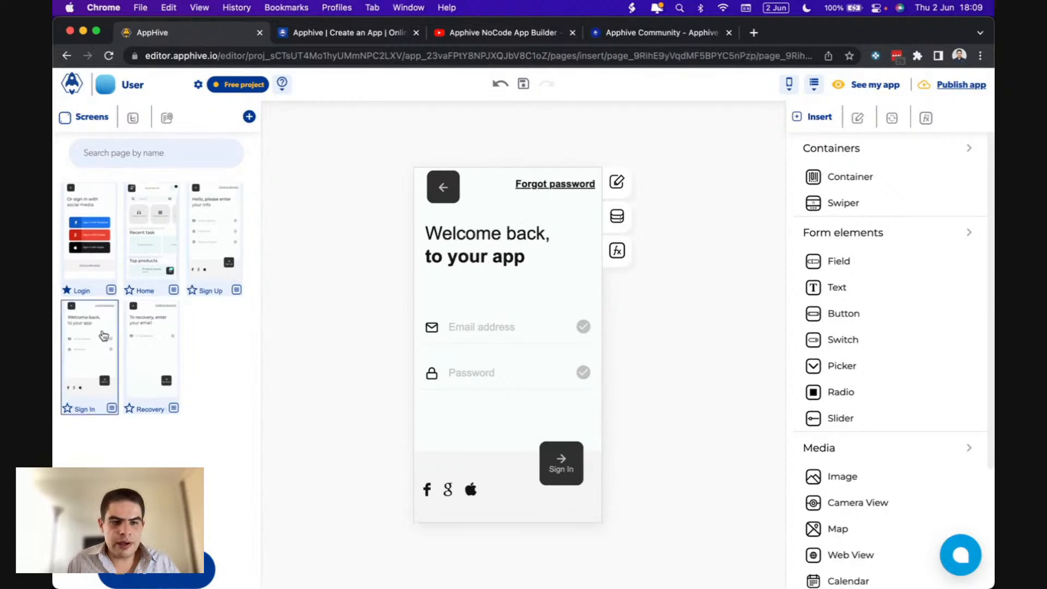
click(90, 260)
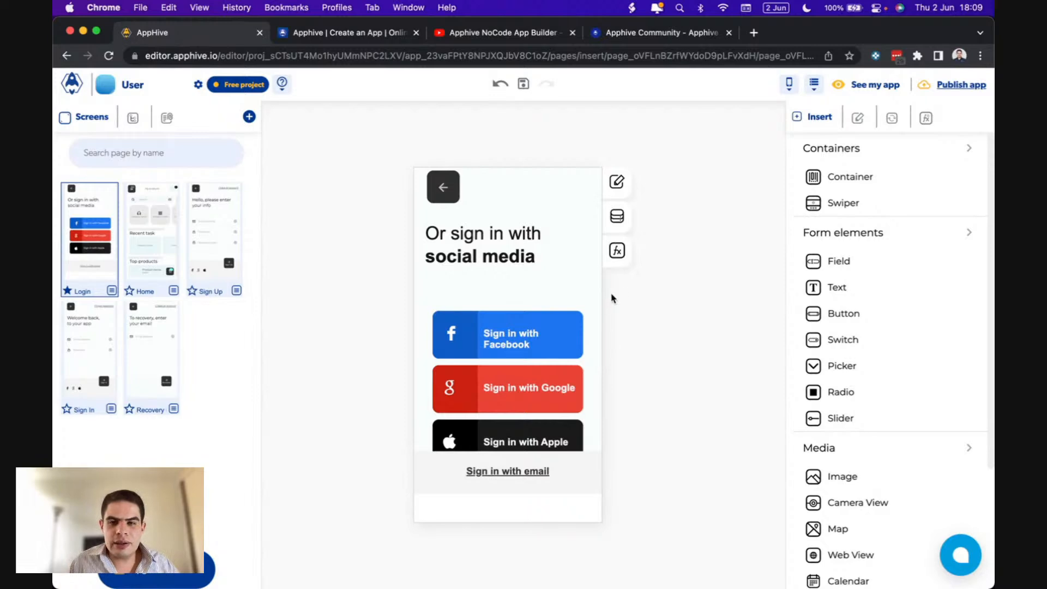
- Try grey 600–900 Login screen backgrounds, keep white 50, and select the Facebook button
click(617, 184)
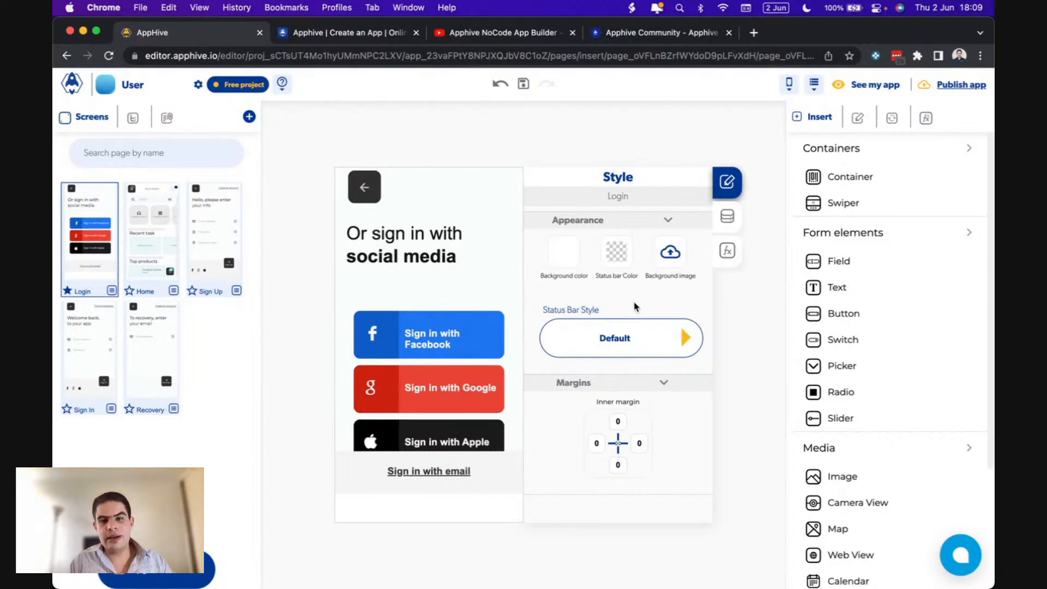
click(563, 253)
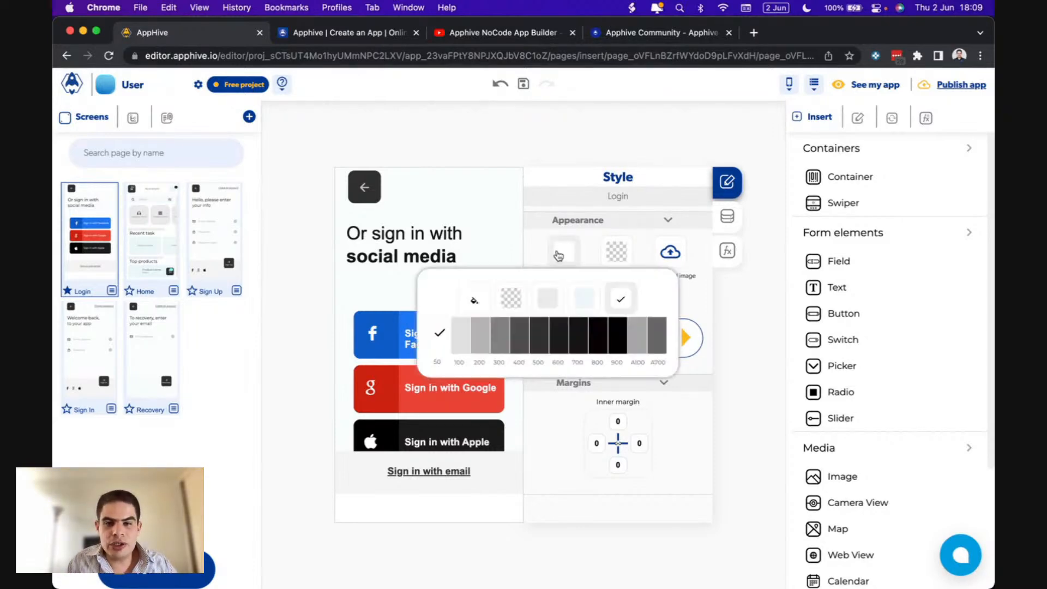
click(600, 332)
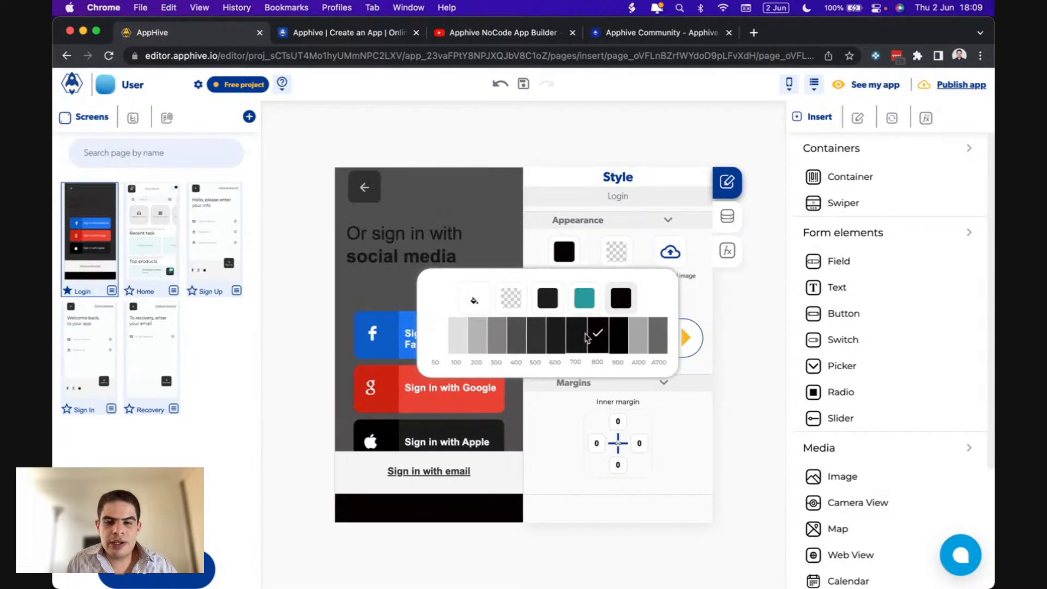
click(565, 338)
click(598, 338)
click(618, 338)
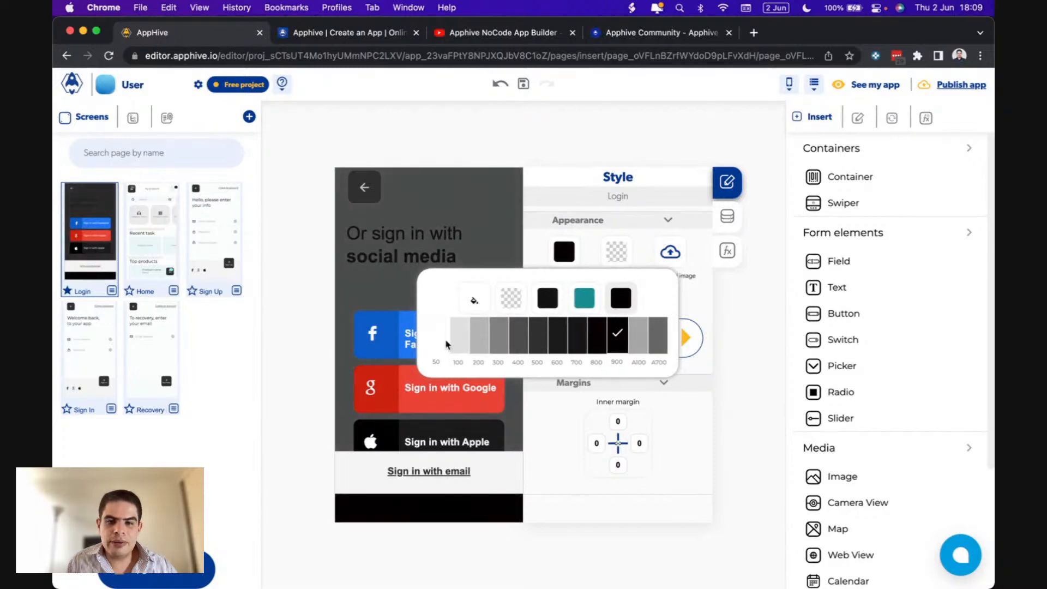
click(438, 342)
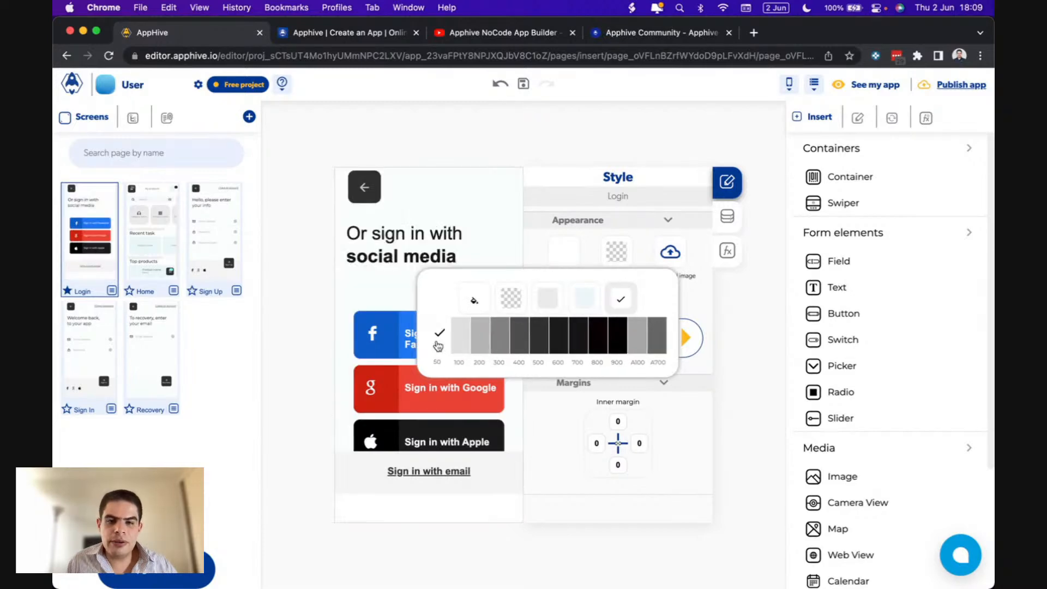
click(567, 257)
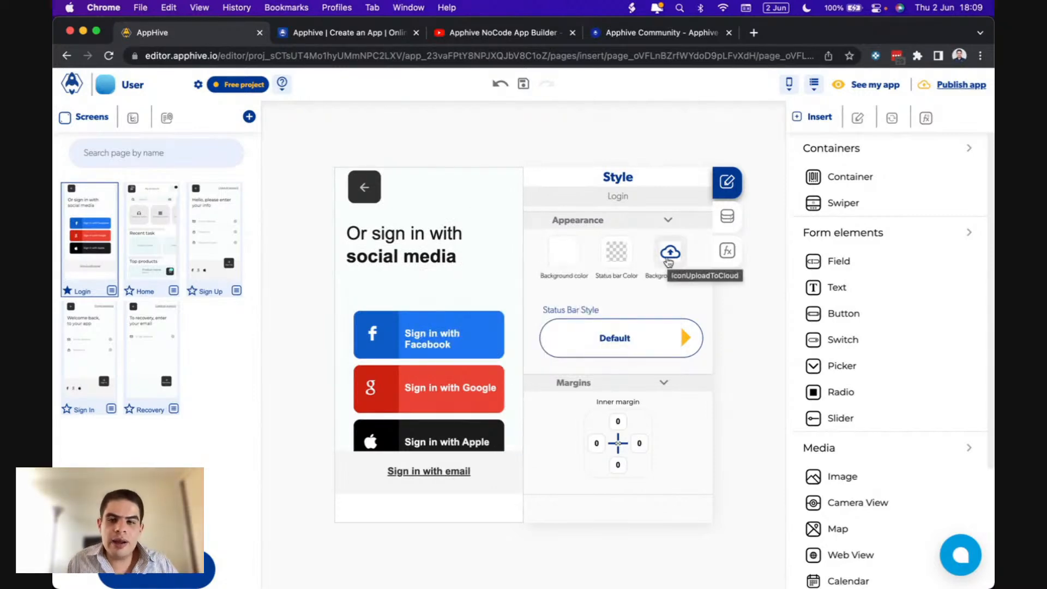
click(490, 320)
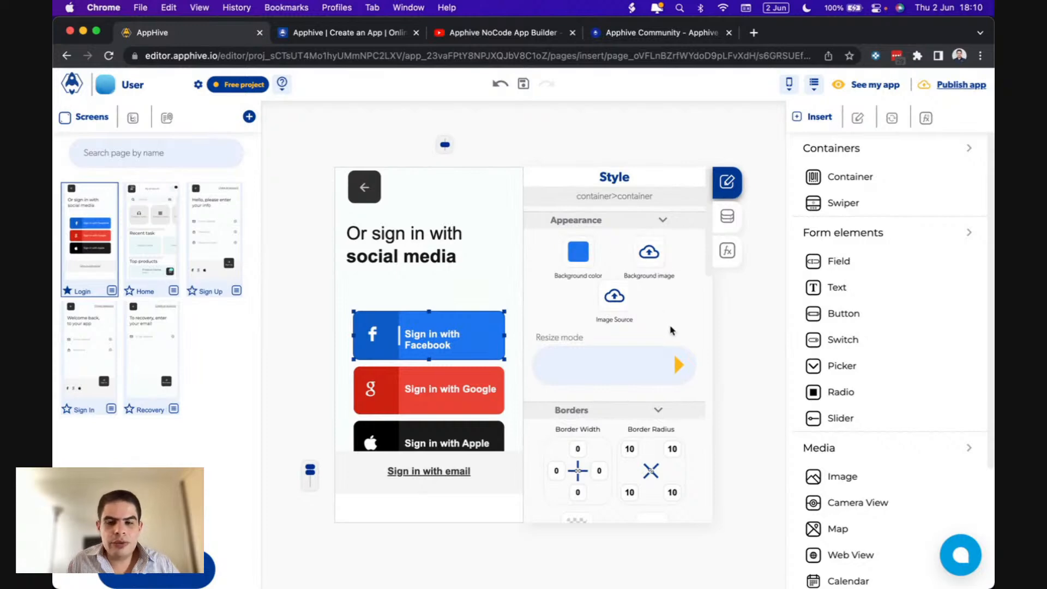
- Resize the Facebook sign-in button's height so its dimensions read 80 × 74 with a 10 px margin
scroll(663, 267, down, 5)
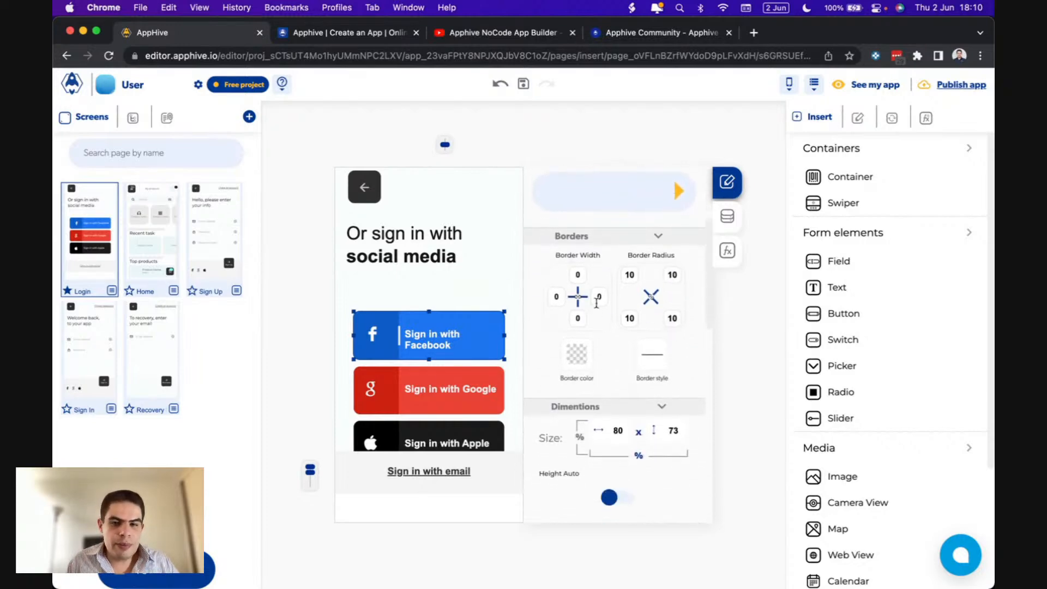
scroll(625, 314, down, 5)
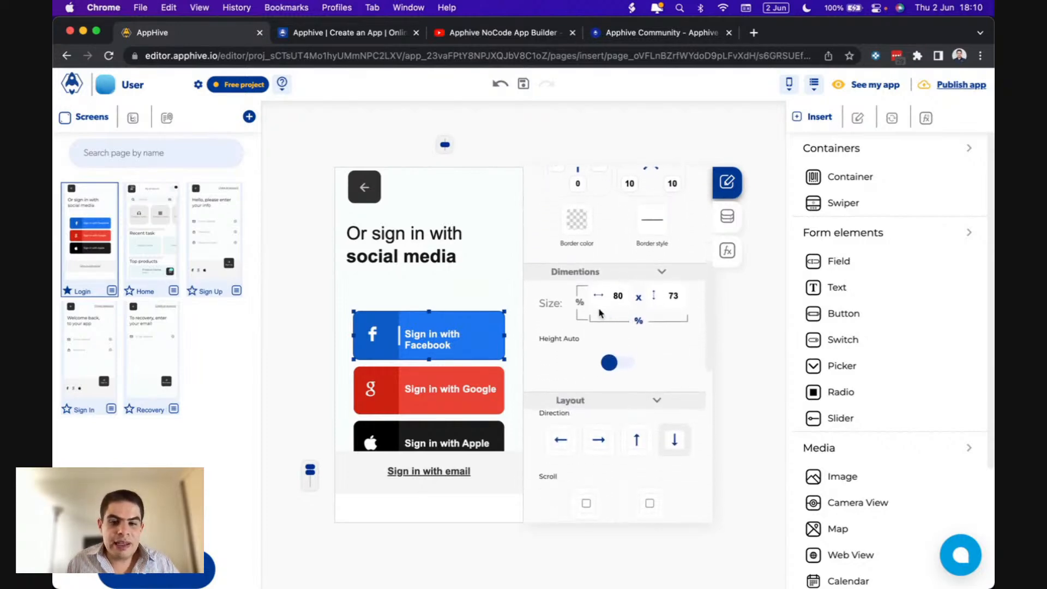
drag(430, 360, 429, 361)
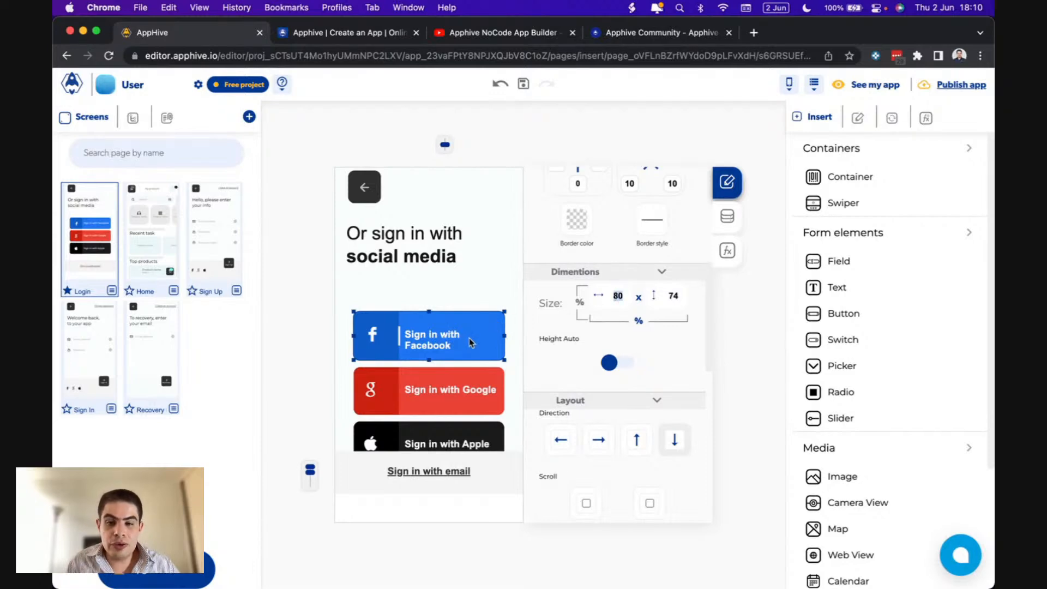
scroll(553, 357, down, 2)
scroll(553, 357, down, 2)
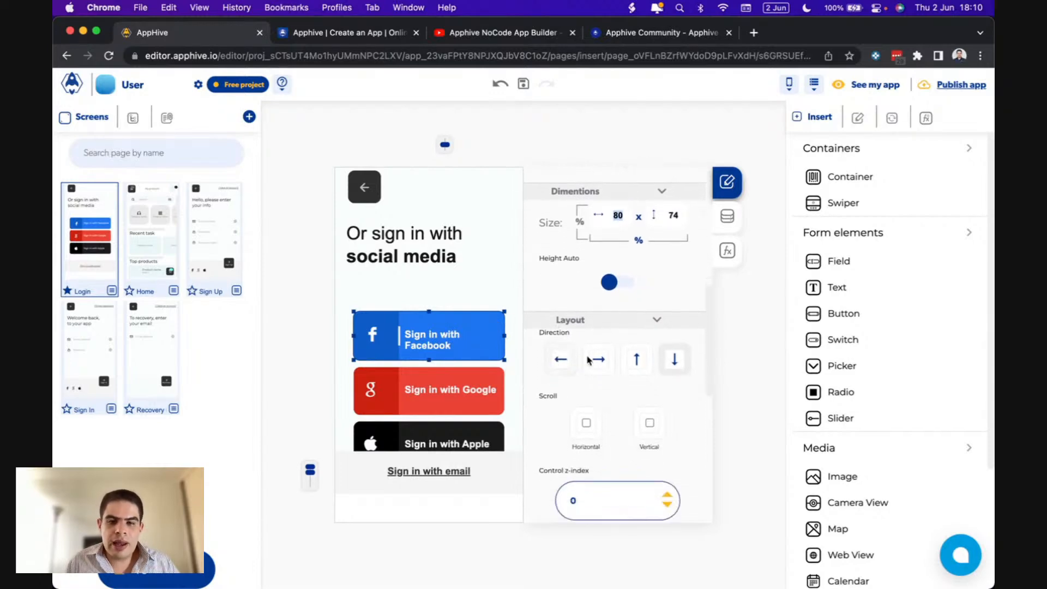
scroll(610, 411, down, 10)
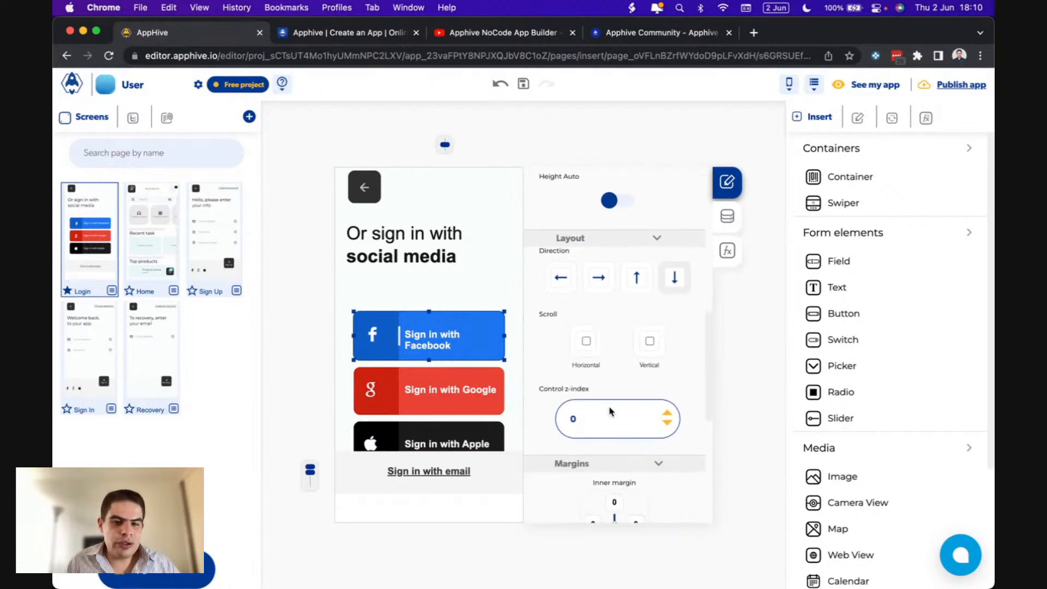
scroll(612, 411, down, 7)
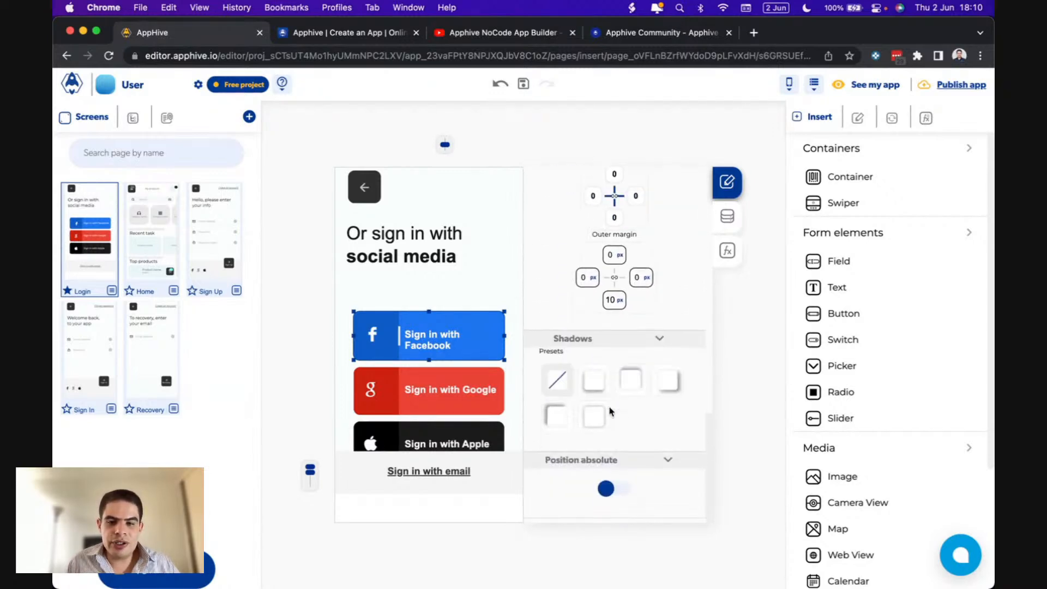
- Stretch the Sign in with Facebook label box to 89 × 37 so its text fits
click(440, 342)
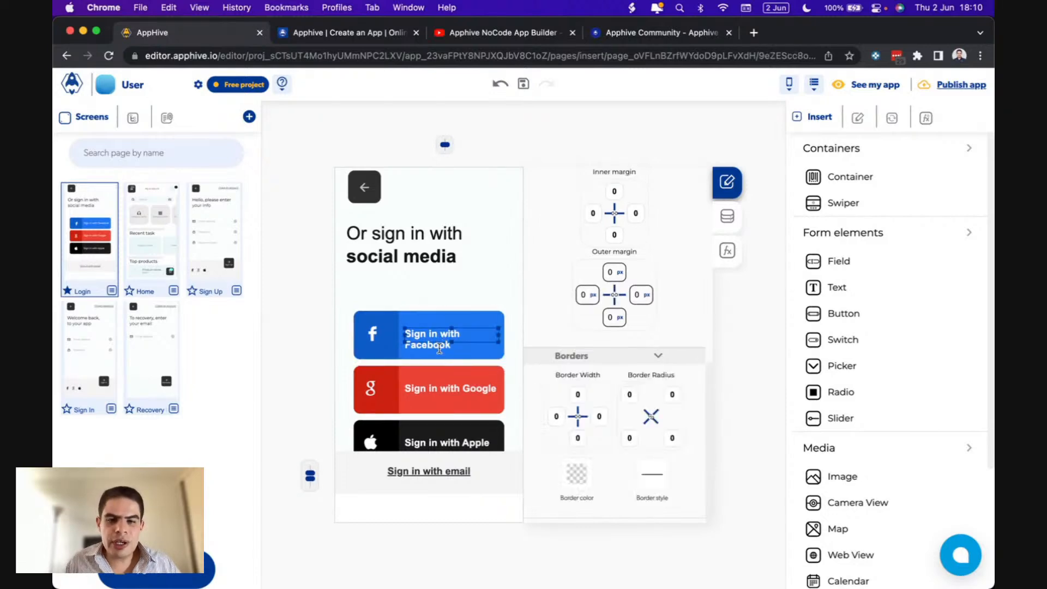
drag(451, 342, 452, 353)
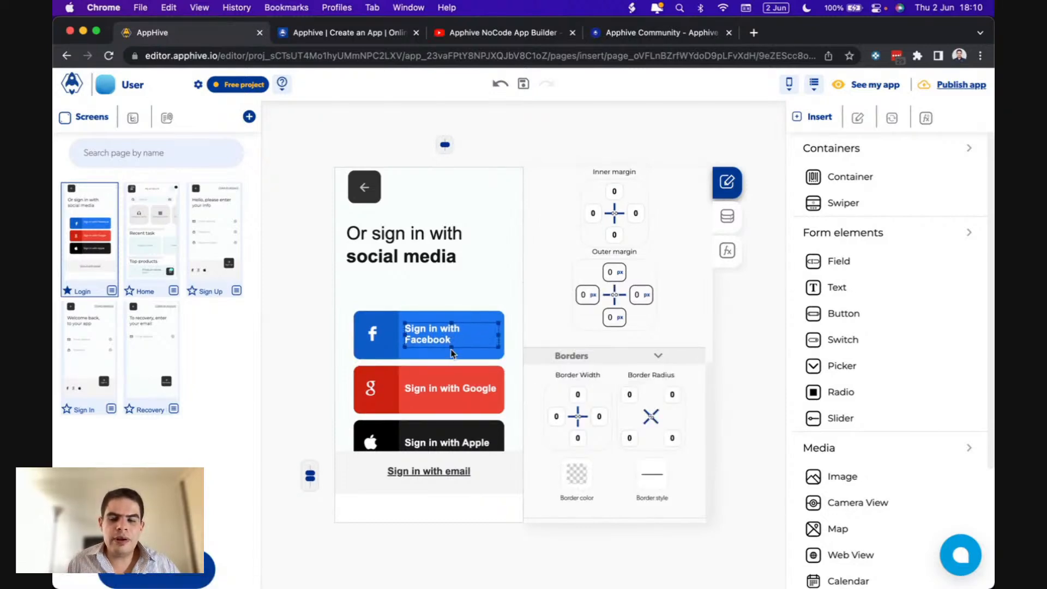
scroll(578, 339, up, 5)
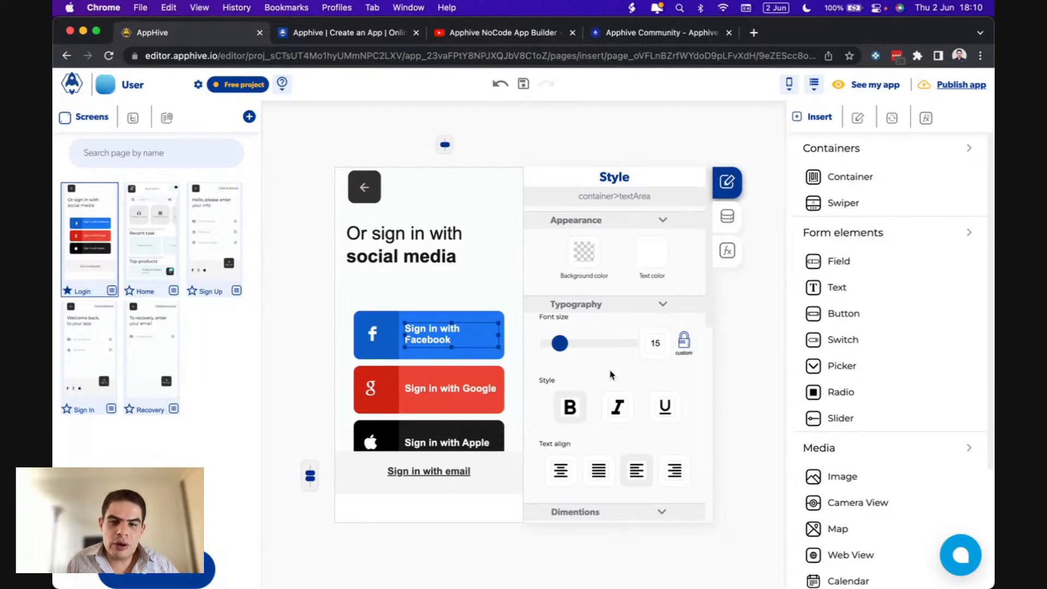
scroll(623, 382, down, 1)
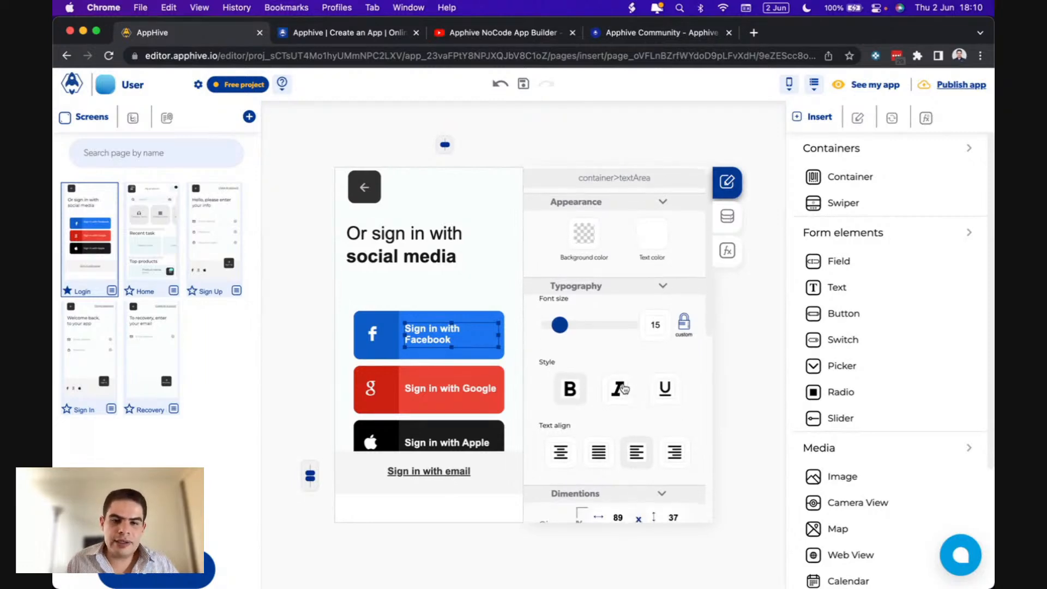
click(473, 317)
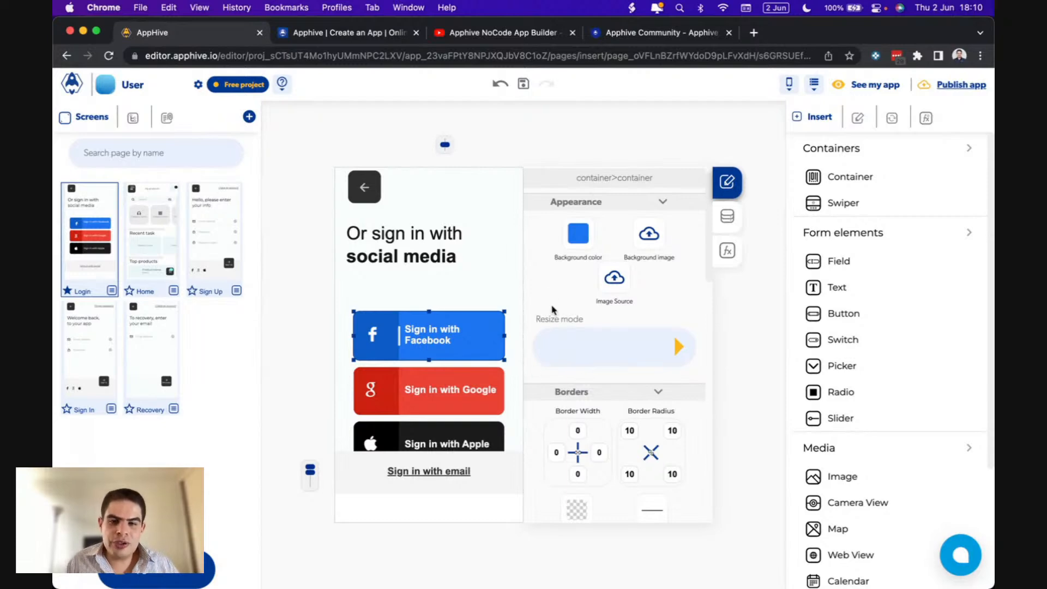
- Set the Sign in with email container's height to 10
click(516, 304)
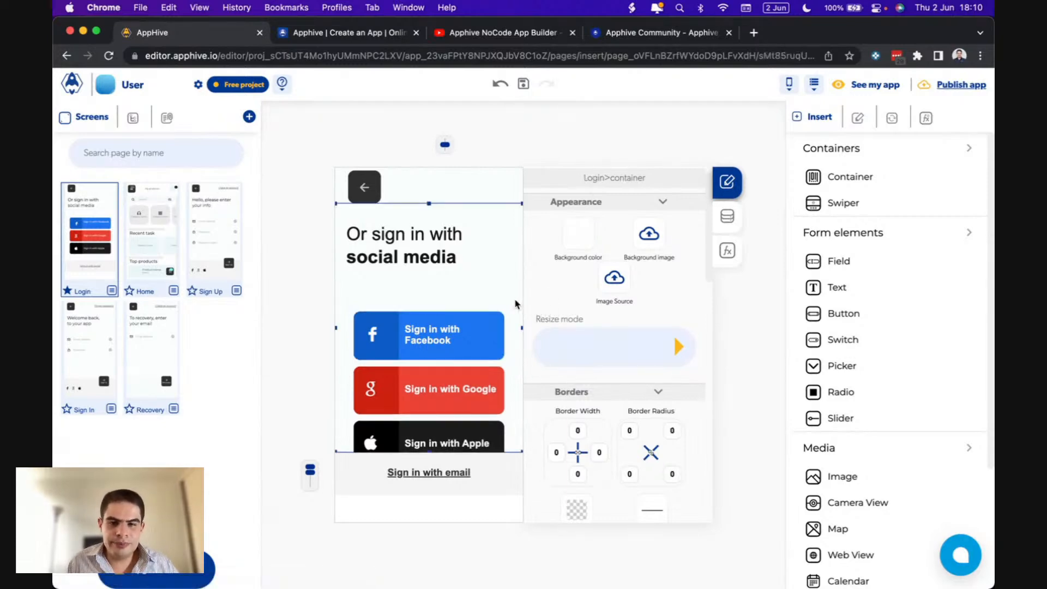
click(504, 199)
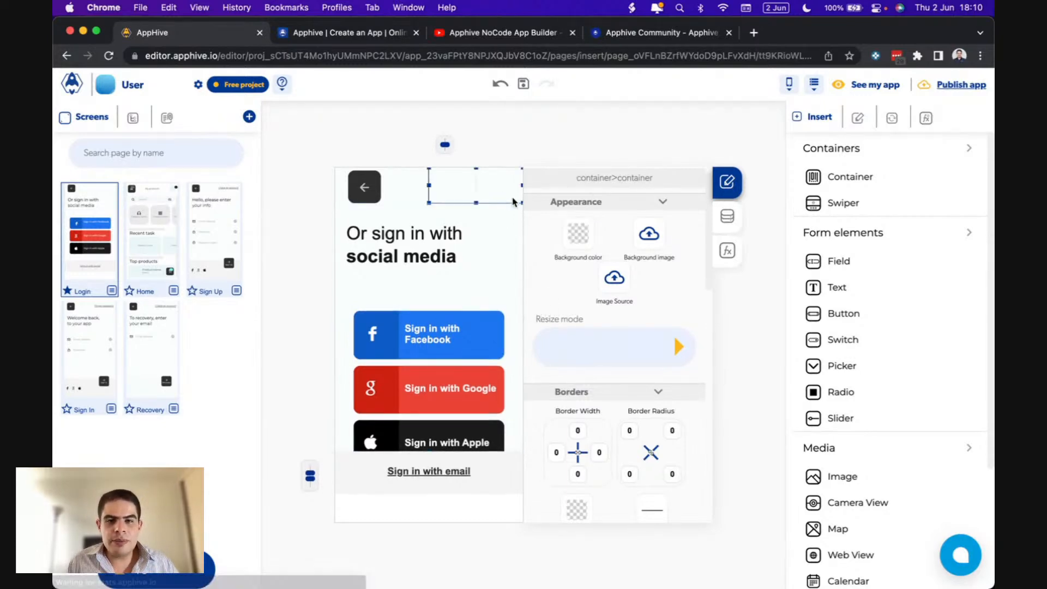
click(417, 203)
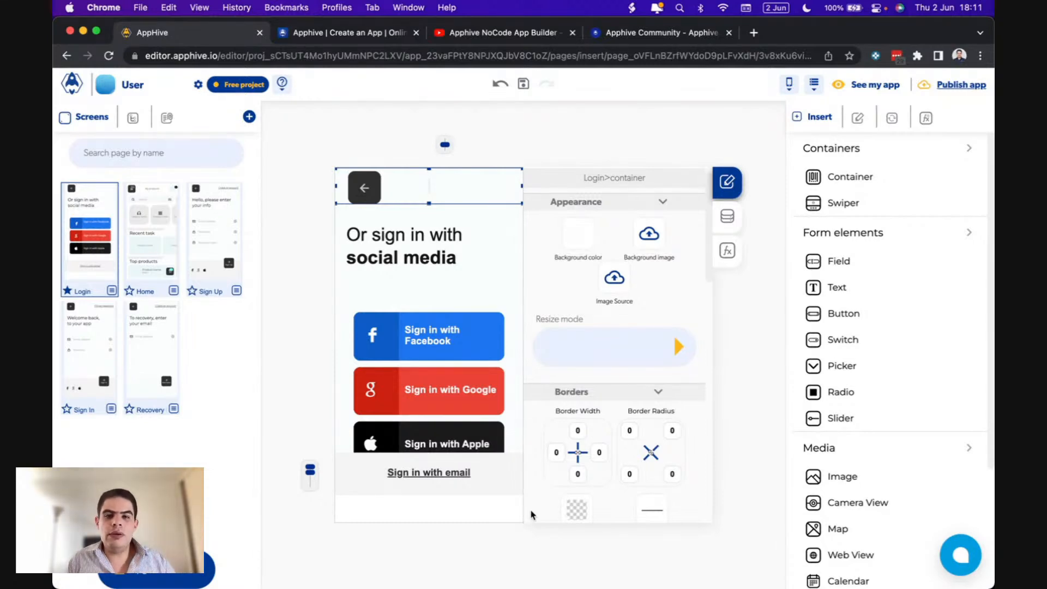
scroll(601, 336, down, 5)
scroll(635, 320, down, 1)
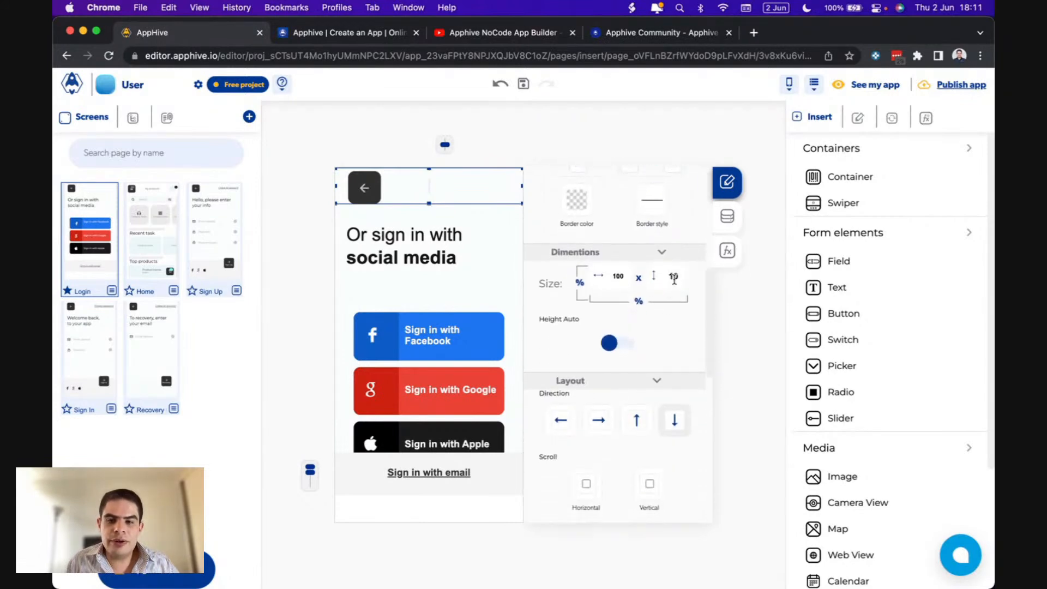
click(497, 465)
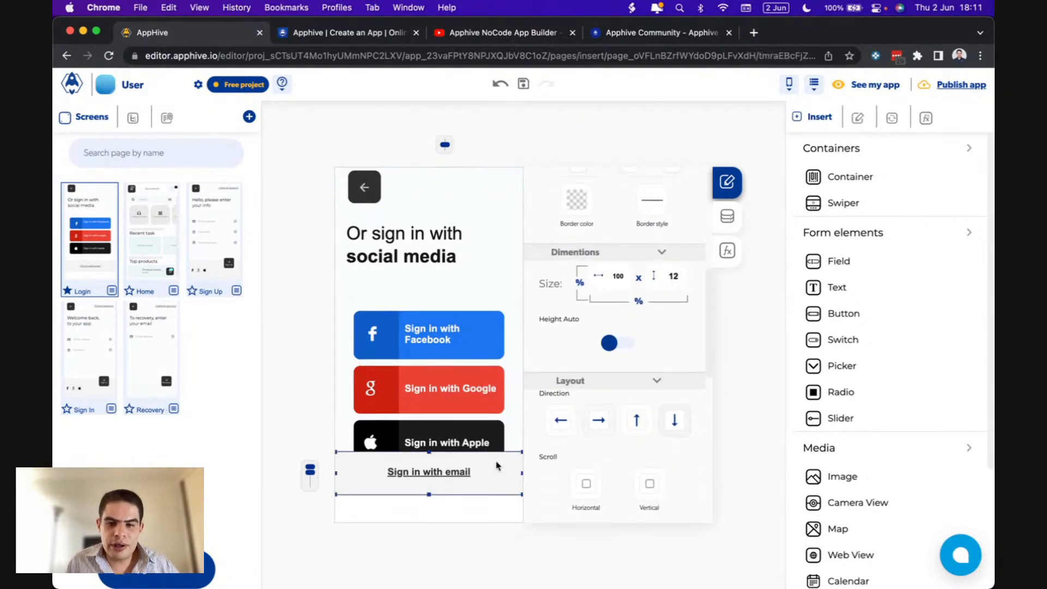
double_click(681, 278)
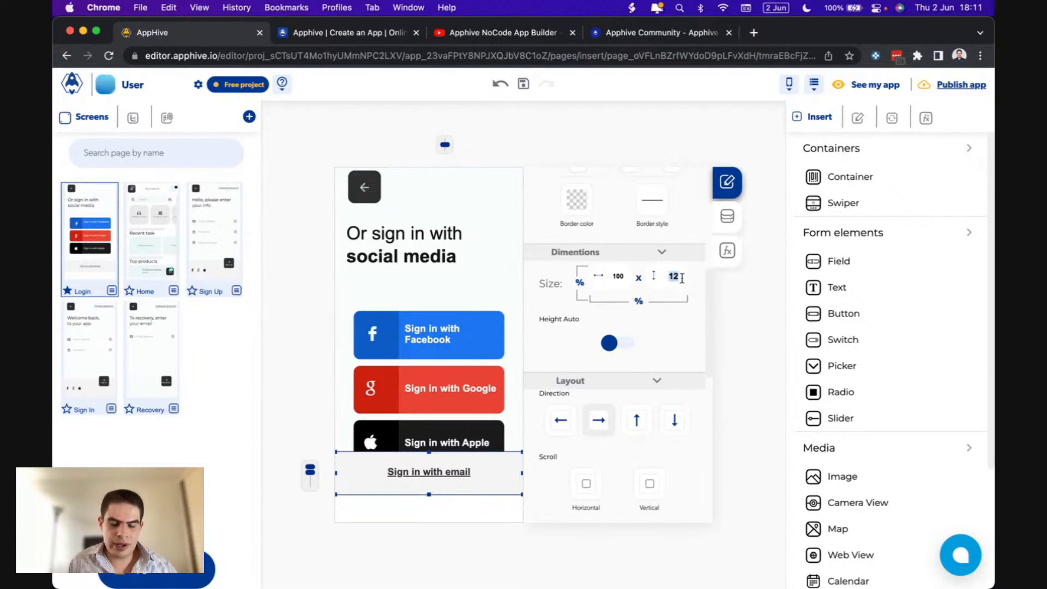
text(10)
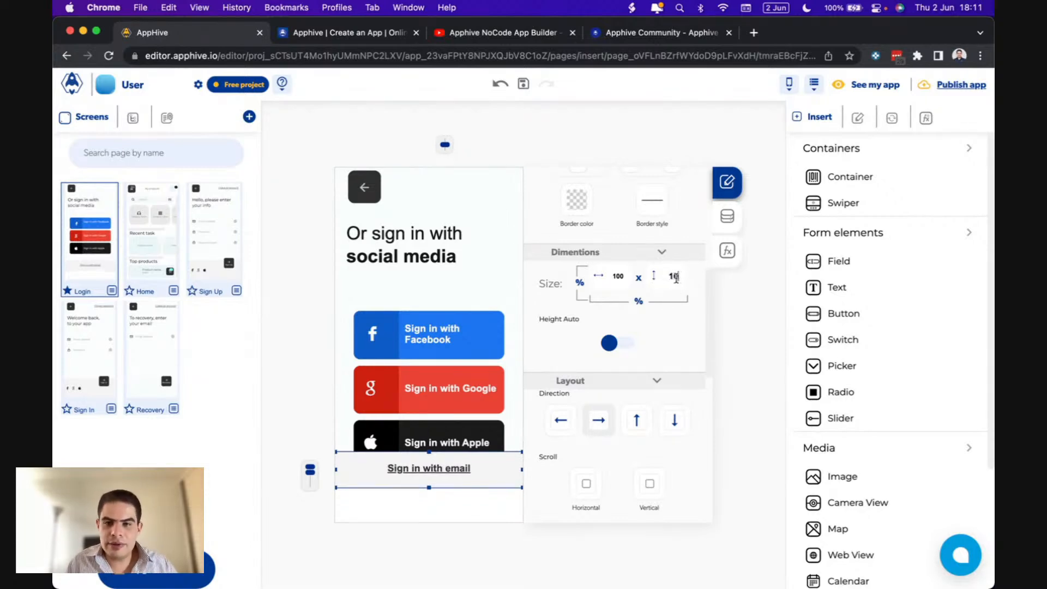
- Set the social sign-in buttons container's height to 80, making it 100 × 80
click(514, 308)
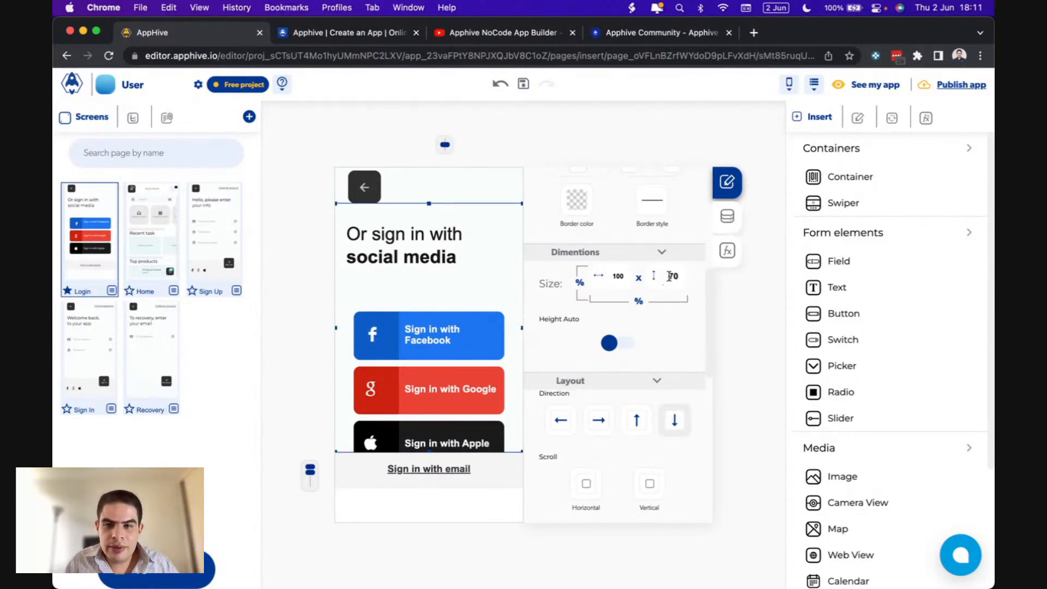
text(80)
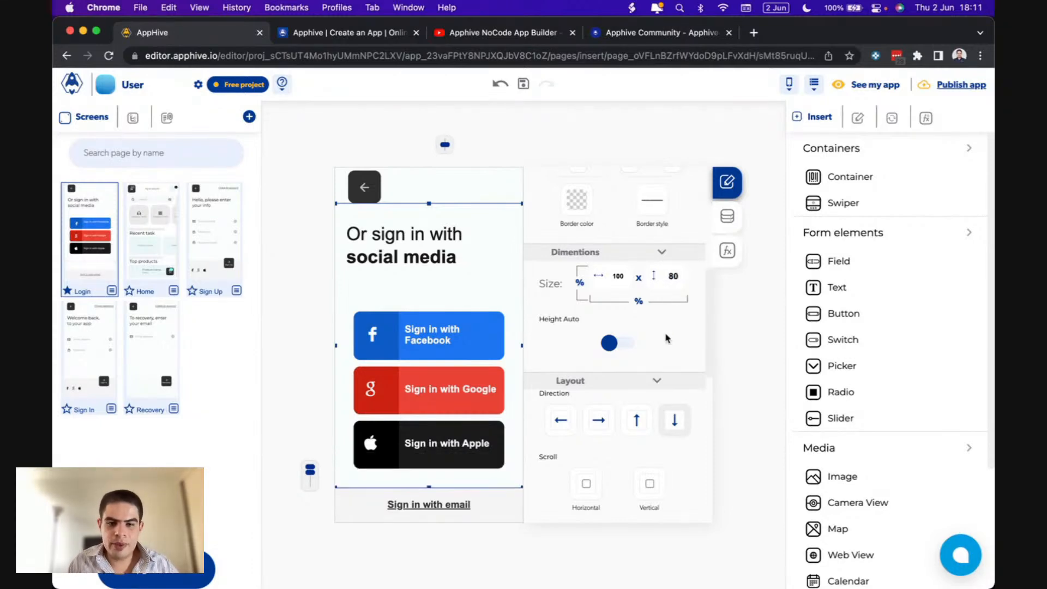
click(443, 185)
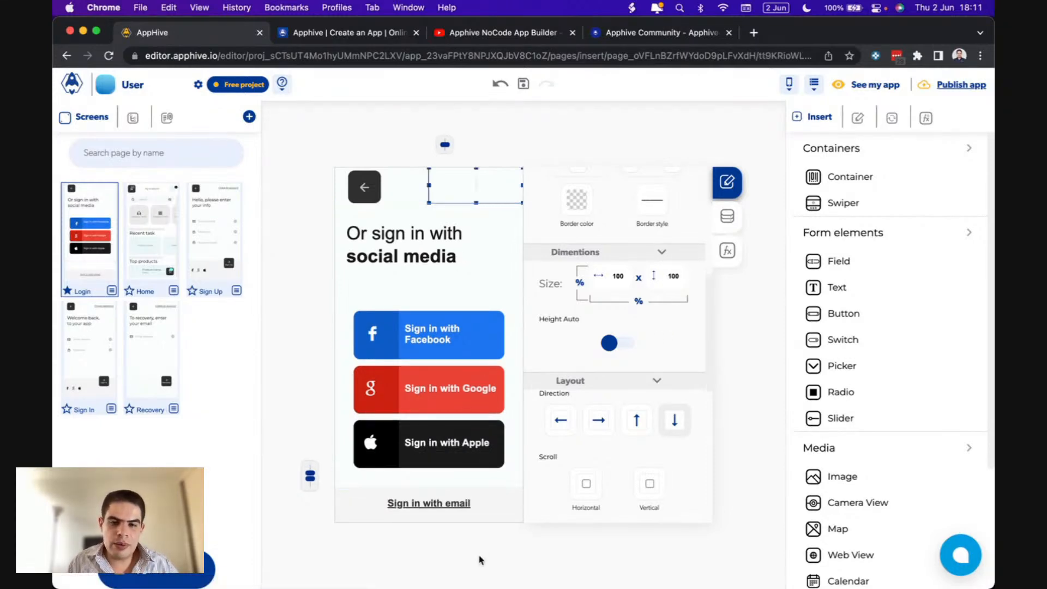
click(489, 493)
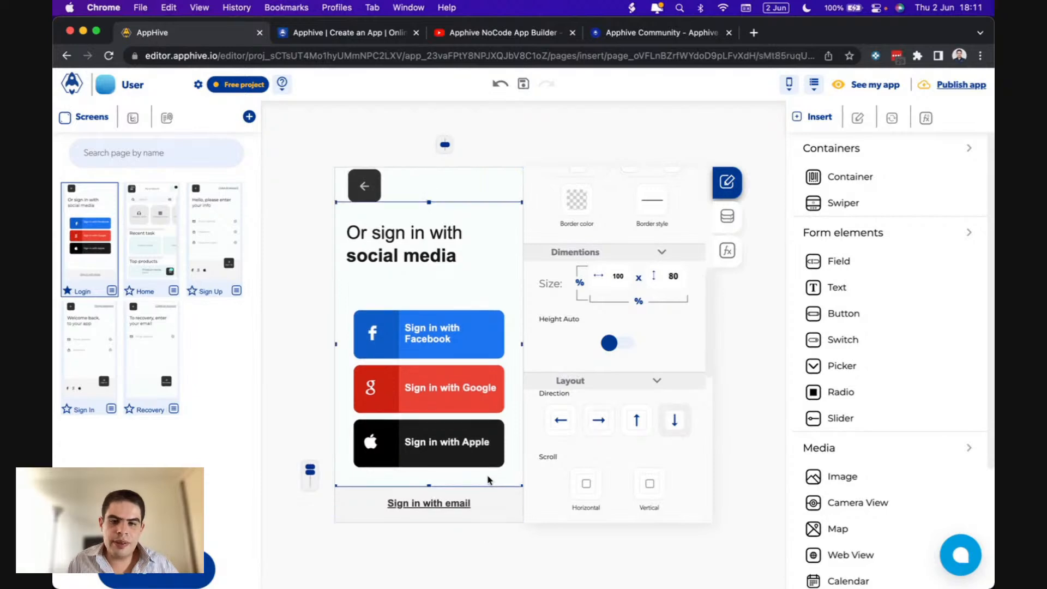
click(438, 198)
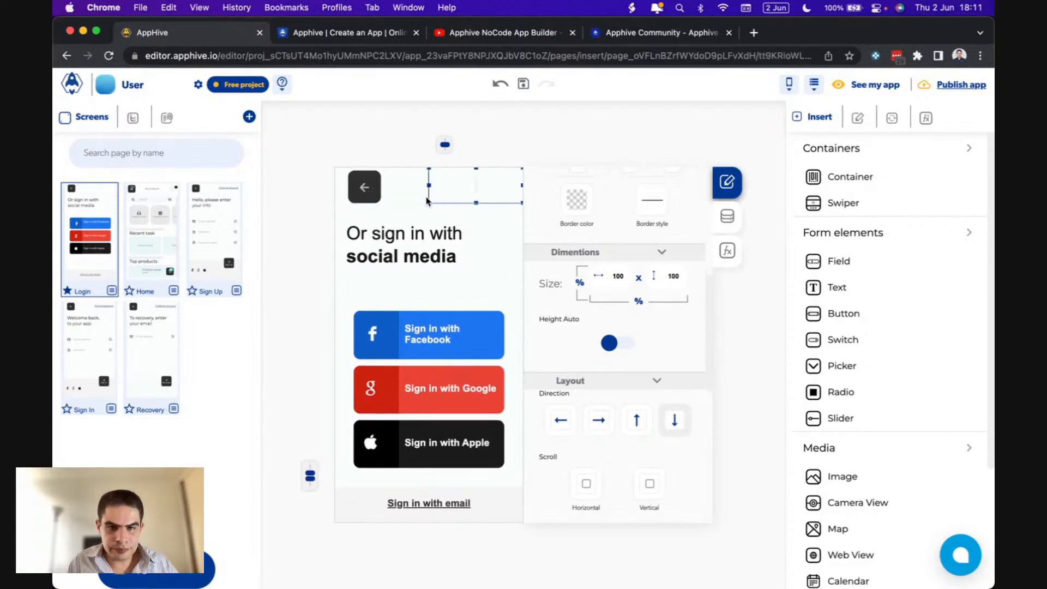
click(428, 203)
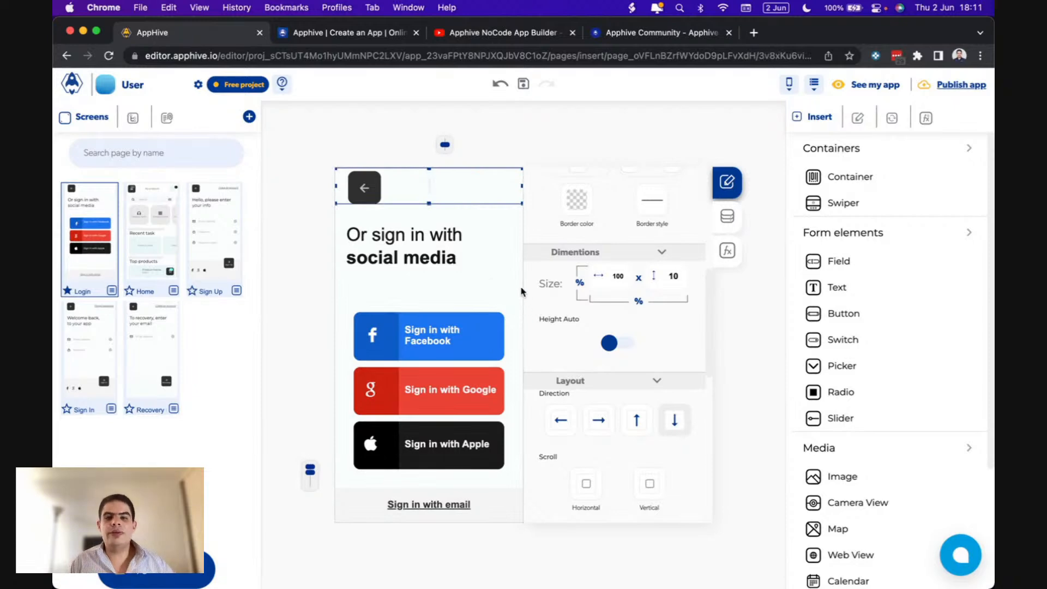
click(485, 319)
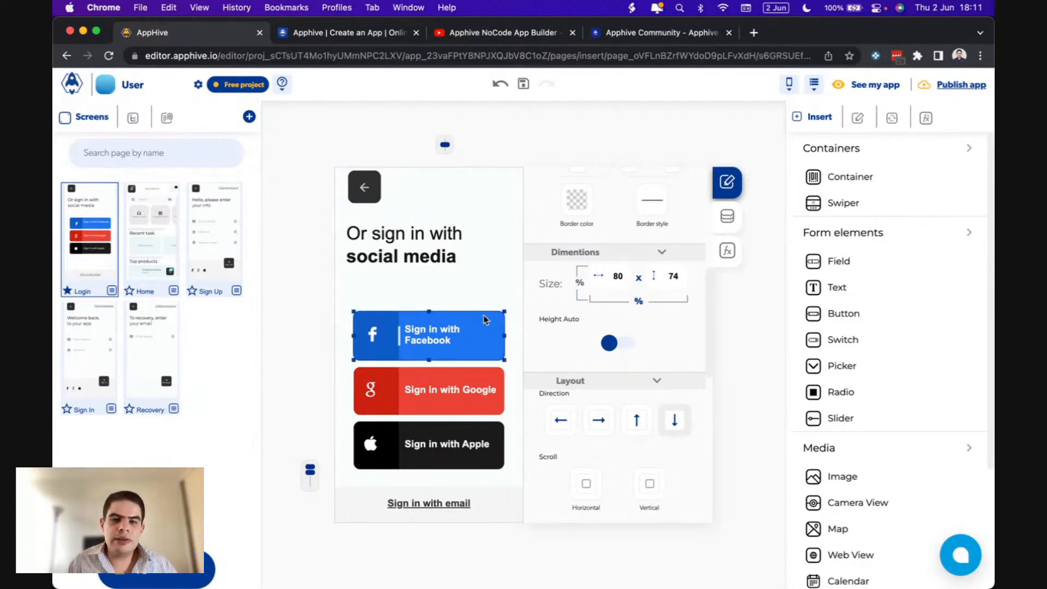
click(381, 248)
click(385, 234)
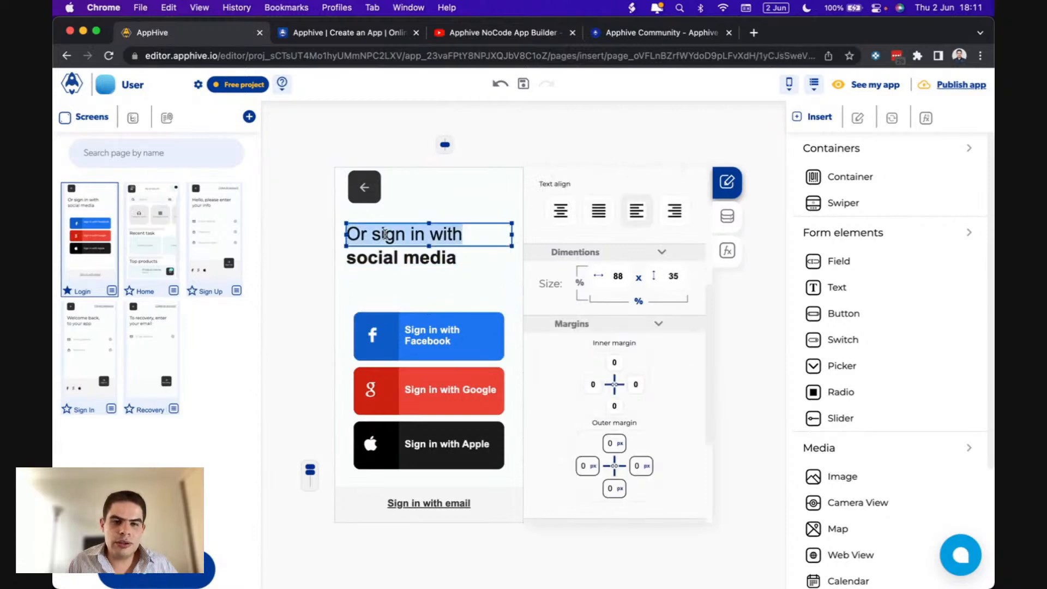
click(499, 290)
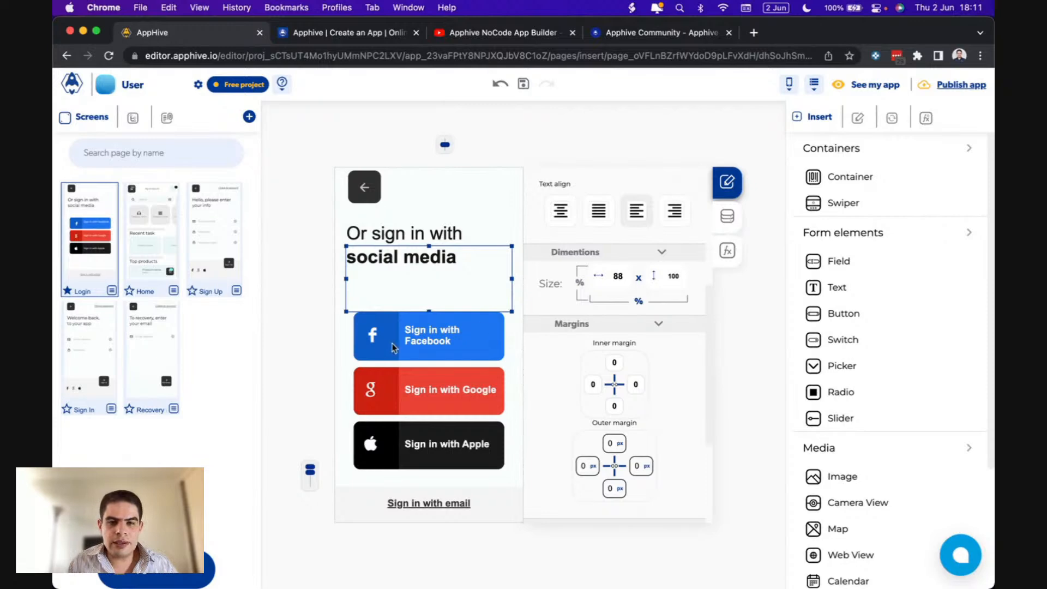
click(373, 335)
click(487, 326)
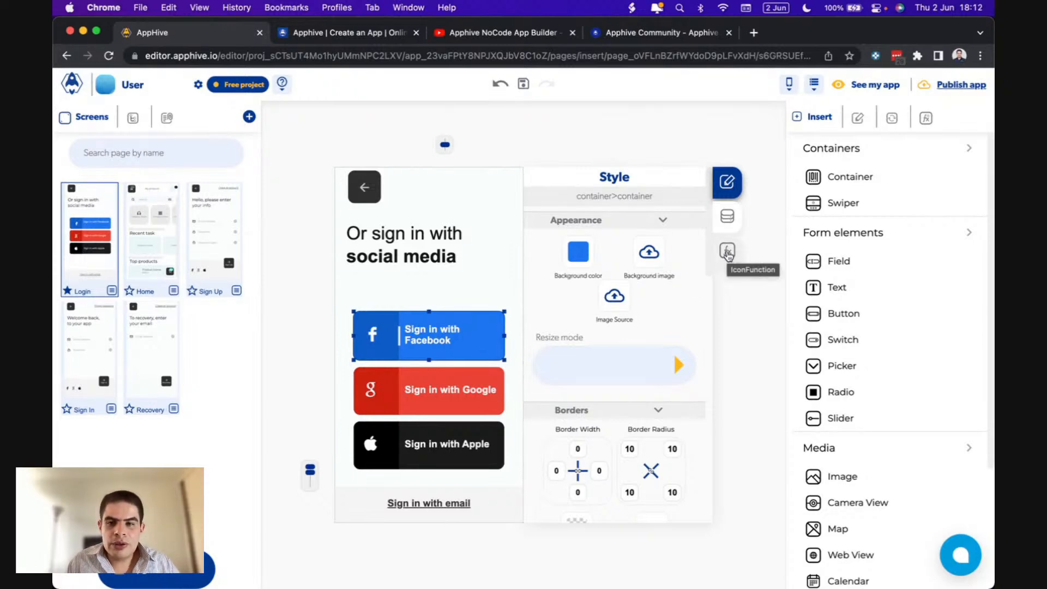
- Add an onPress event to the Facebook button in the Functions panel
click(728, 252)
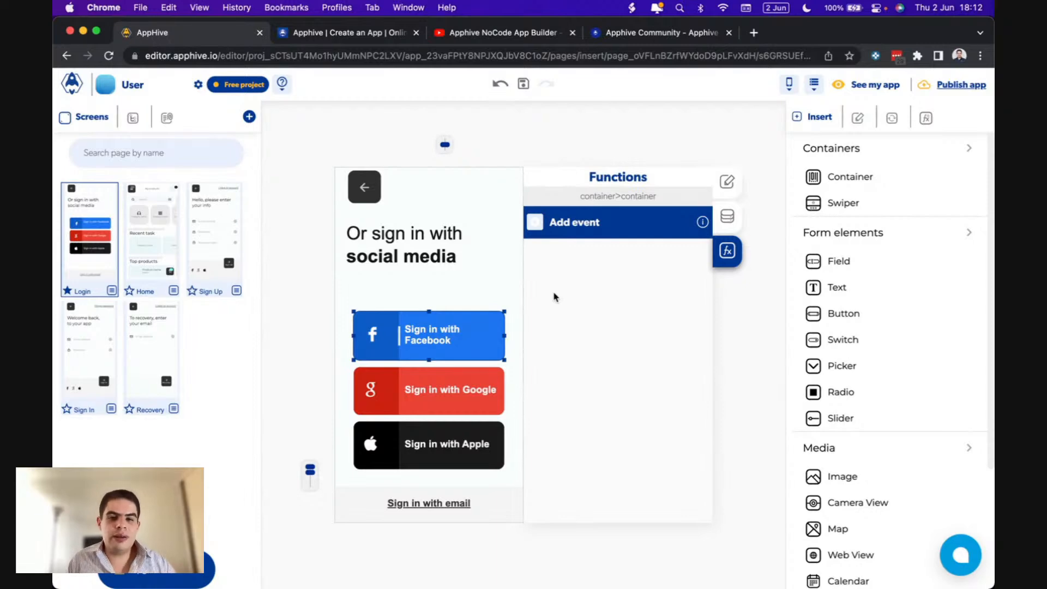
click(536, 225)
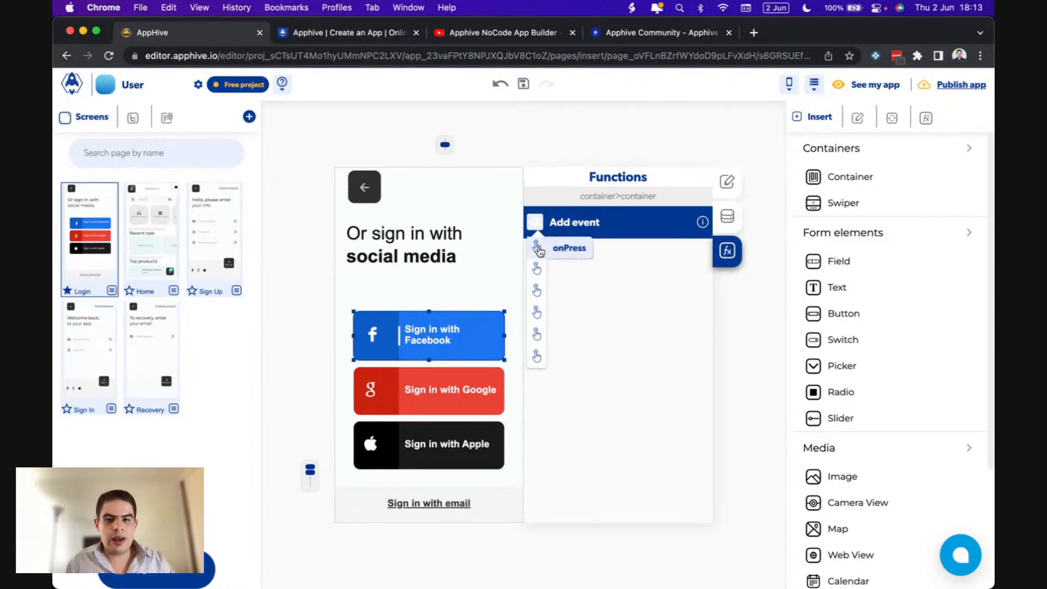
click(538, 249)
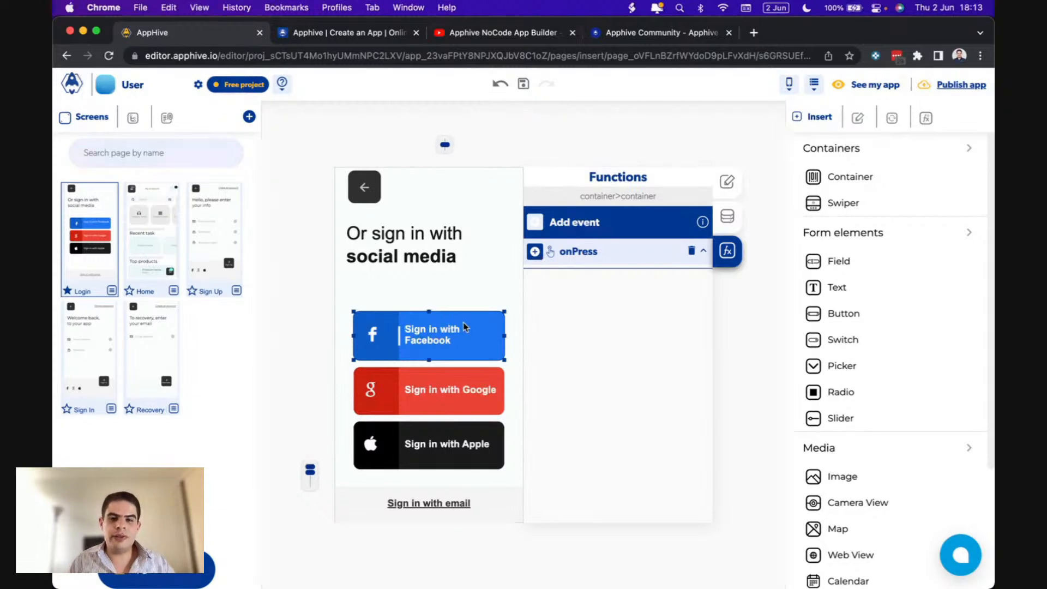
- Browse the onPress action categories to reveal the Users actions, including Login with facebook
click(535, 252)
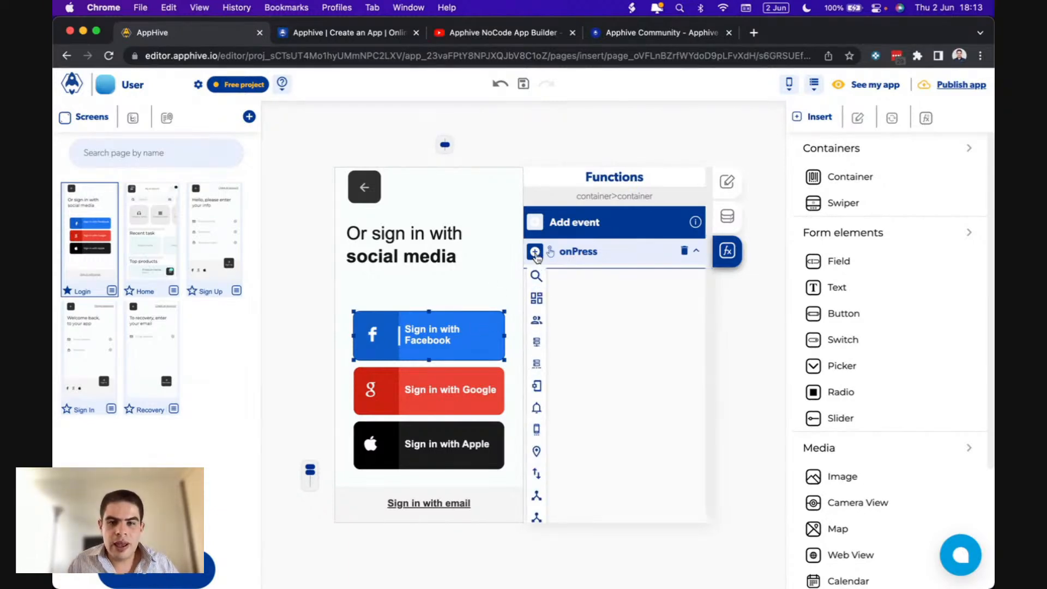
mouse_move(536, 410)
scroll(544, 409, down, 2)
mouse_move(535, 271)
mouse_move(536, 251)
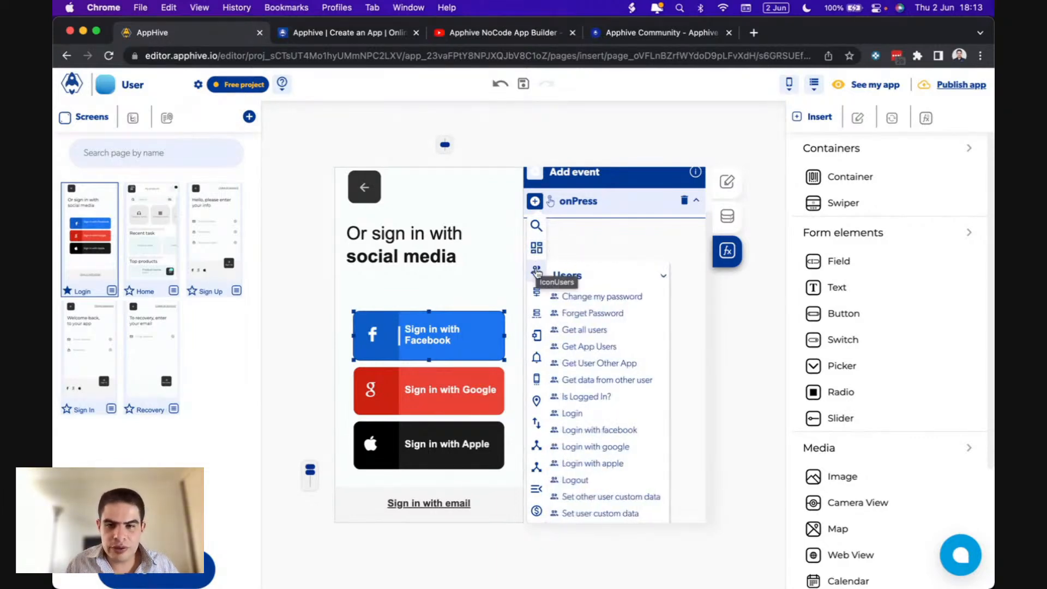
mouse_move(538, 316)
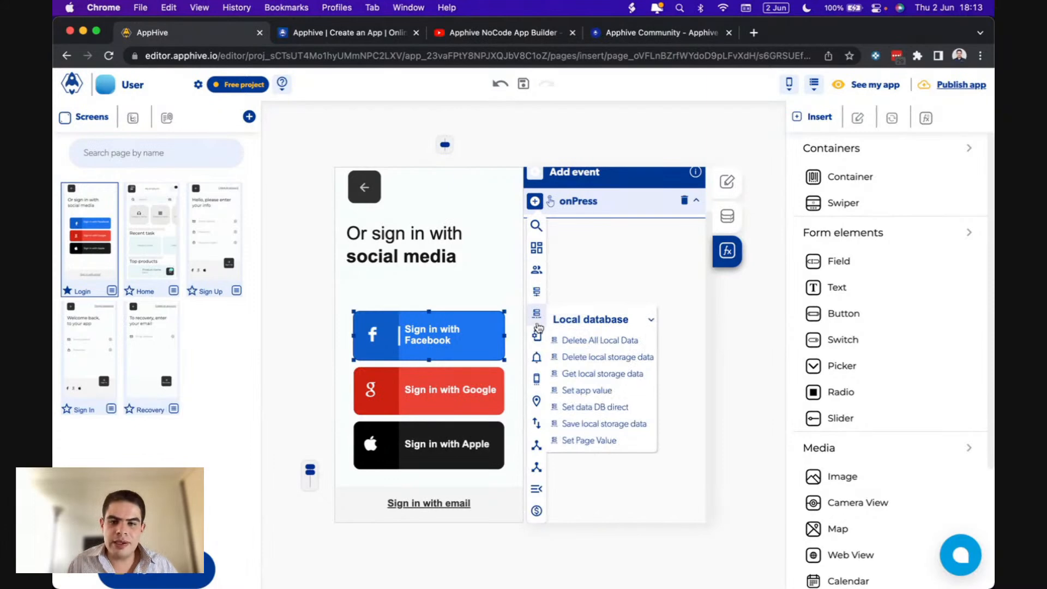
mouse_move(538, 338)
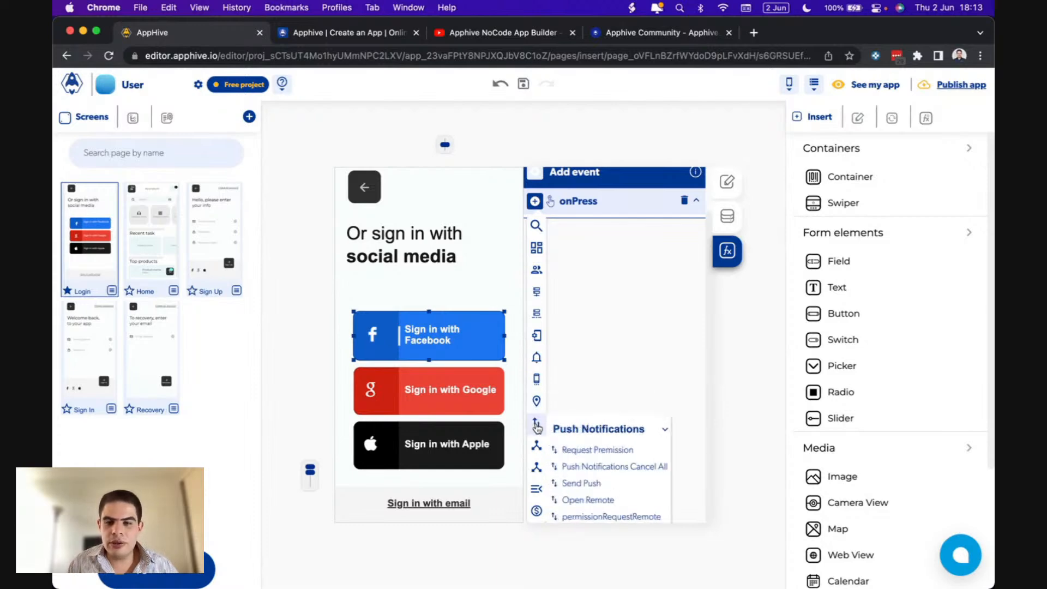
mouse_move(538, 450)
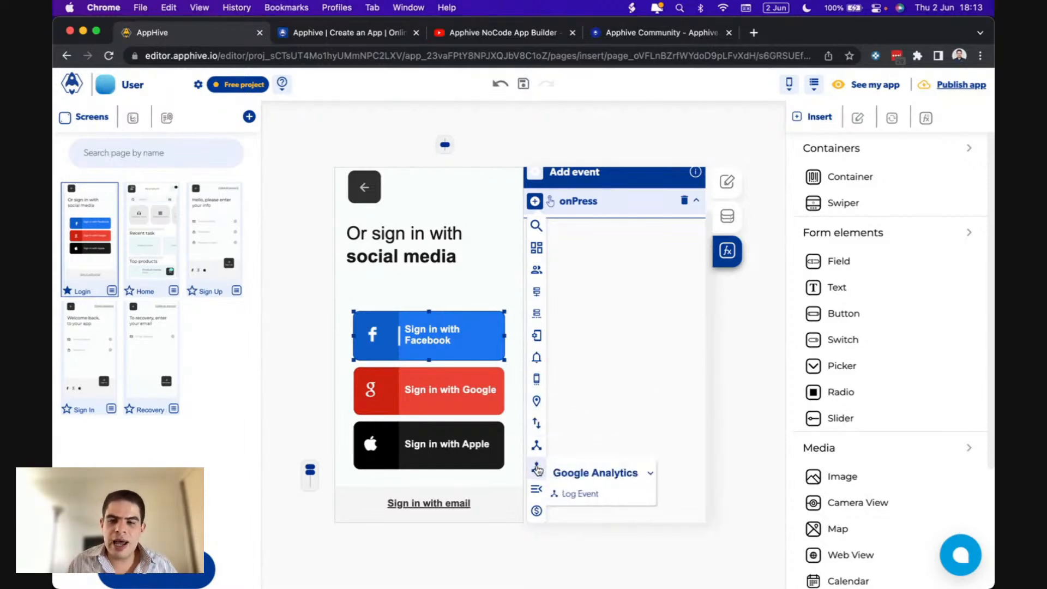
mouse_move(538, 488)
mouse_move(537, 513)
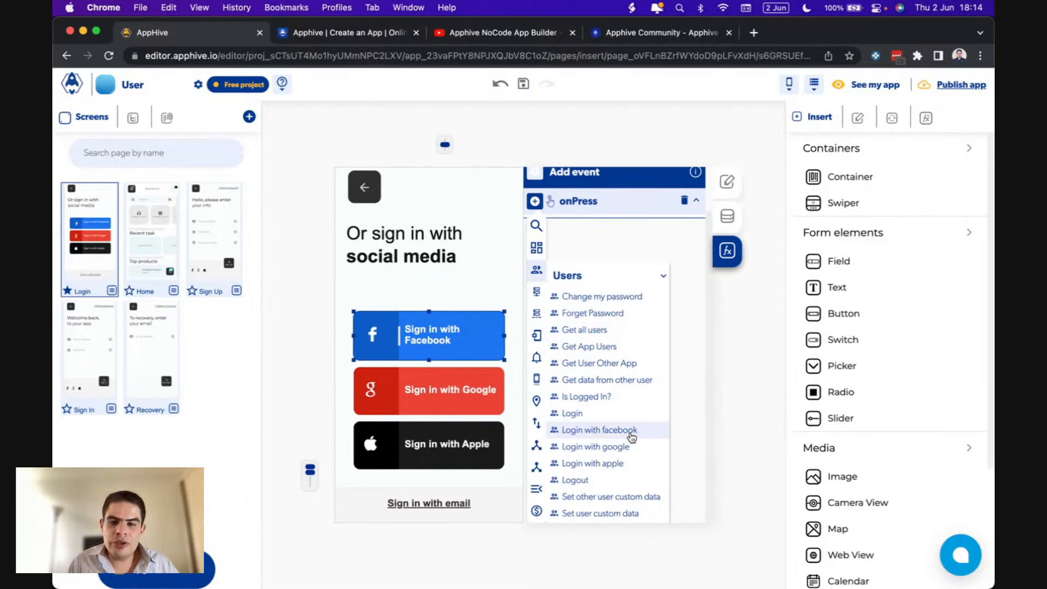
- Make onPress run Login with facebook and collapse the error callback's Alert Error settings
click(601, 431)
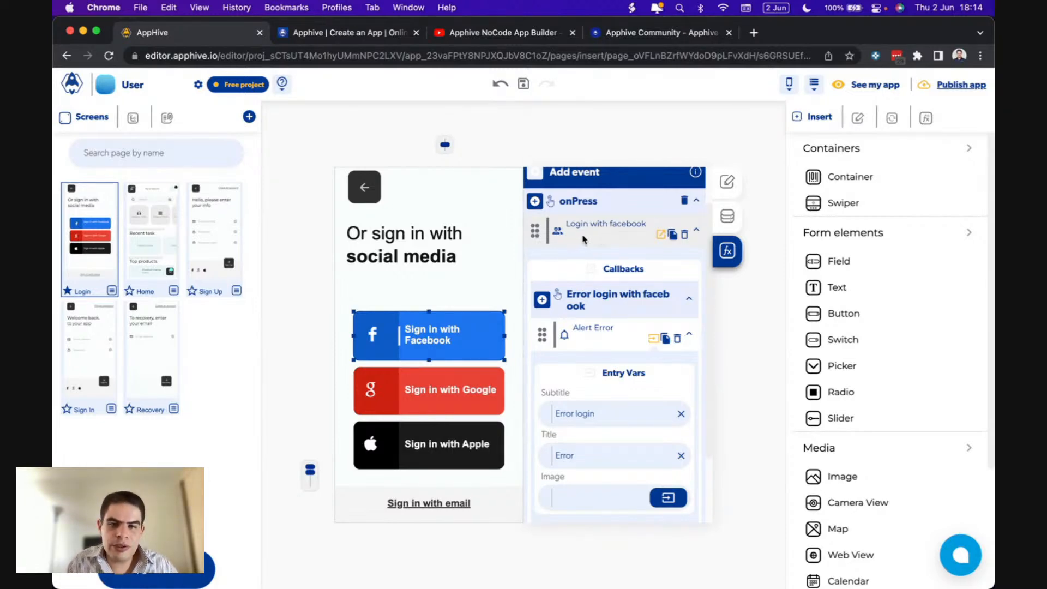
scroll(595, 243, down, 2)
scroll(595, 243, down, 1)
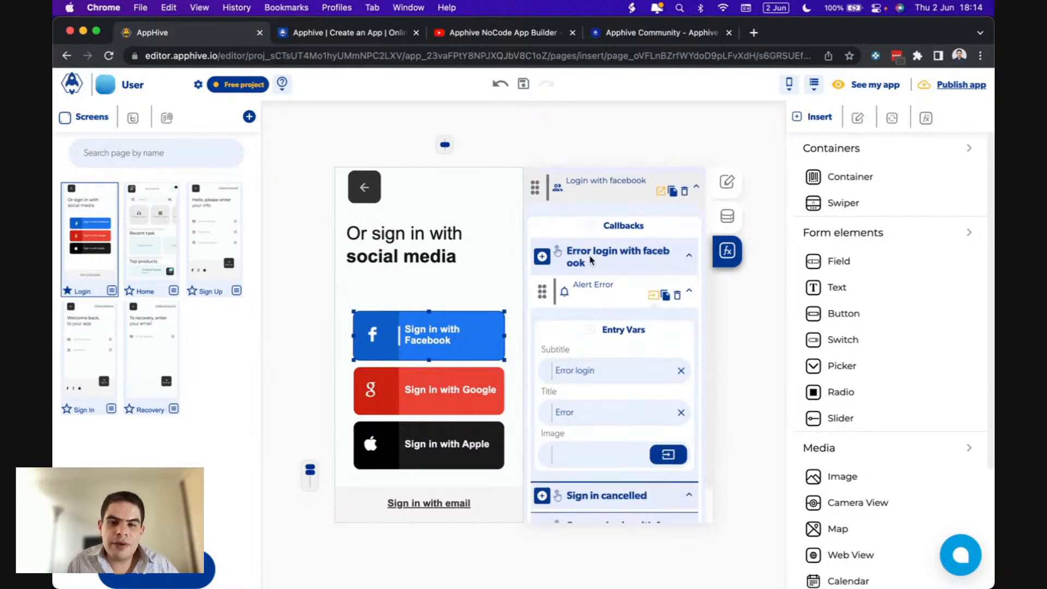
scroll(588, 257, down, 1)
scroll(587, 244, up, 2)
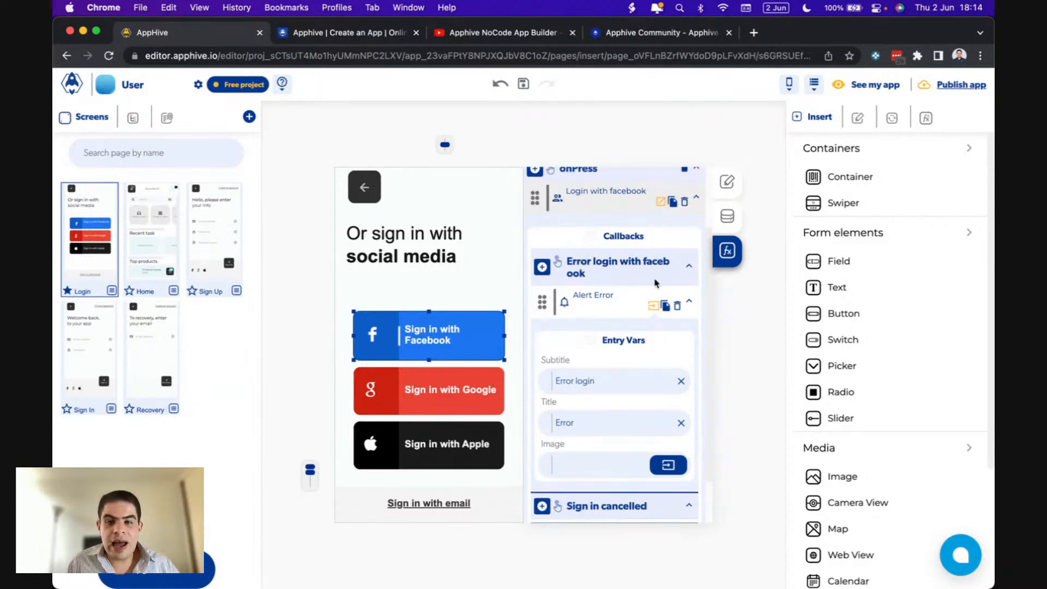
click(653, 306)
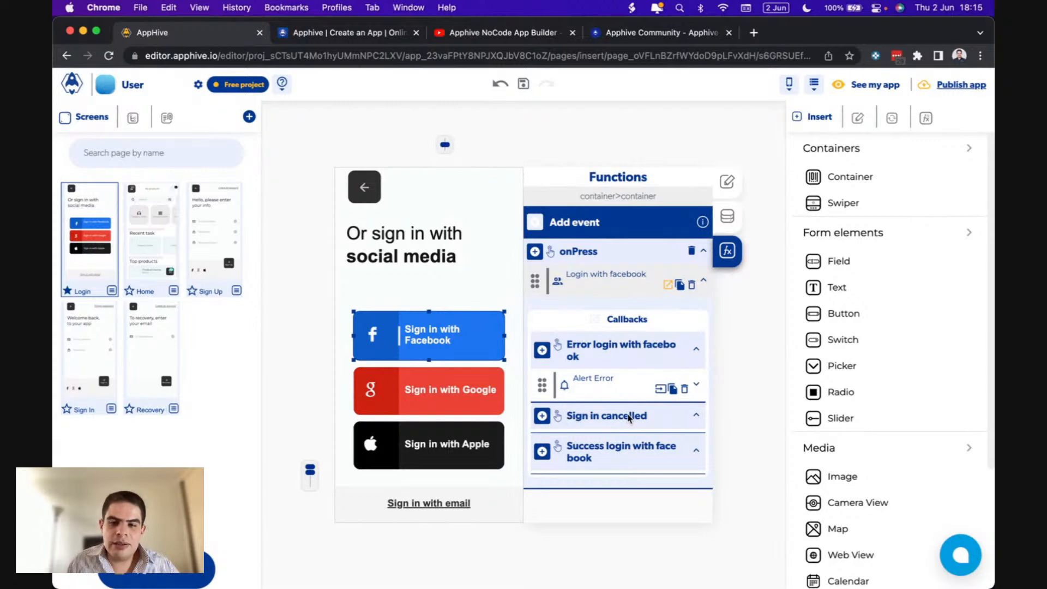
- Add a Navigation Replace screen action to the Facebook login success callback
click(543, 453)
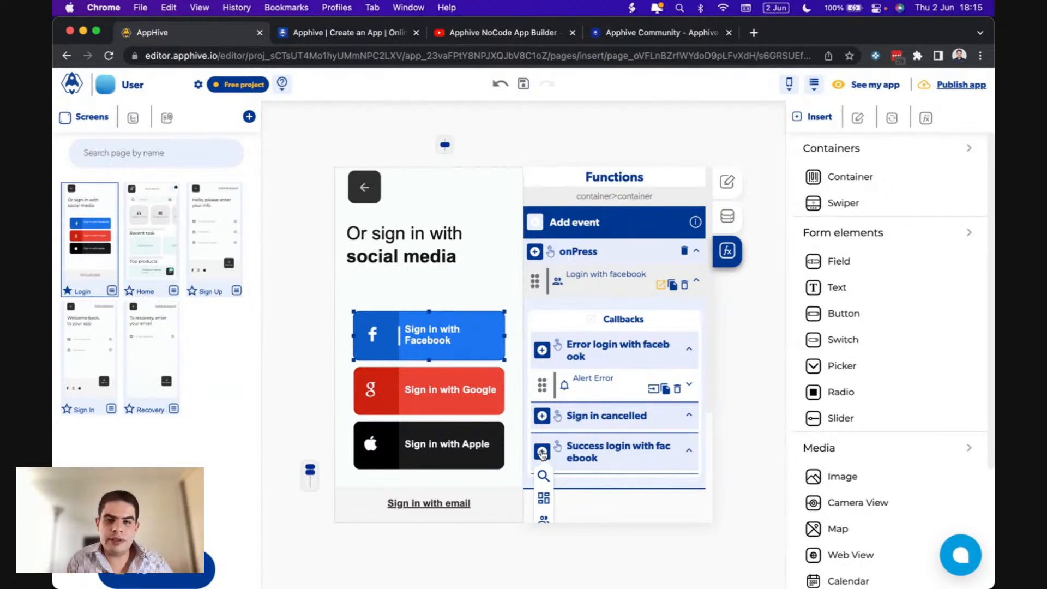
scroll(542, 454, down, 5)
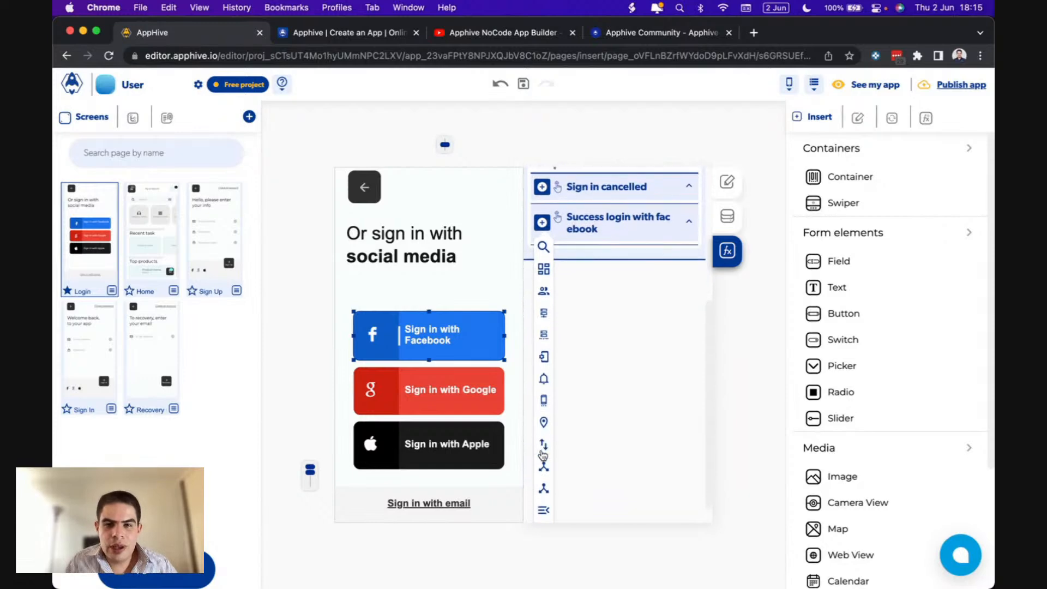
mouse_move(543, 454)
mouse_move(544, 489)
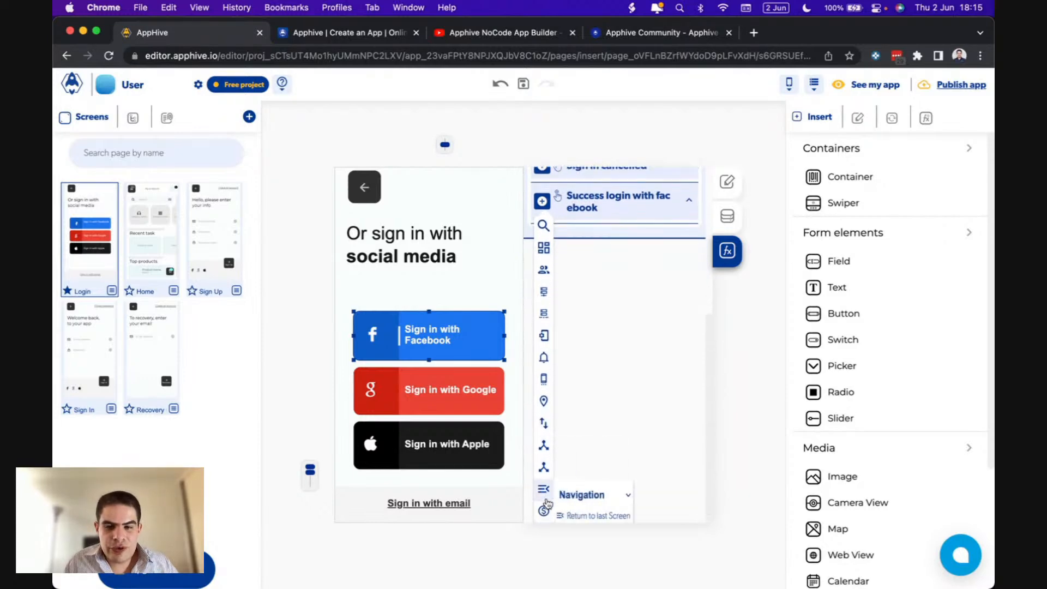
scroll(600, 496, down, 2)
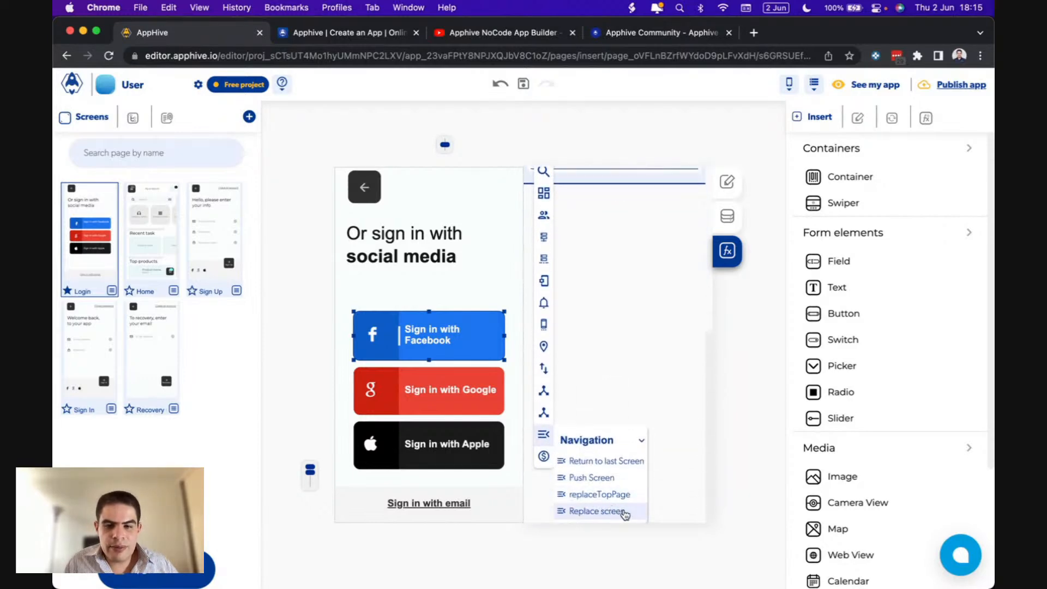
click(607, 510)
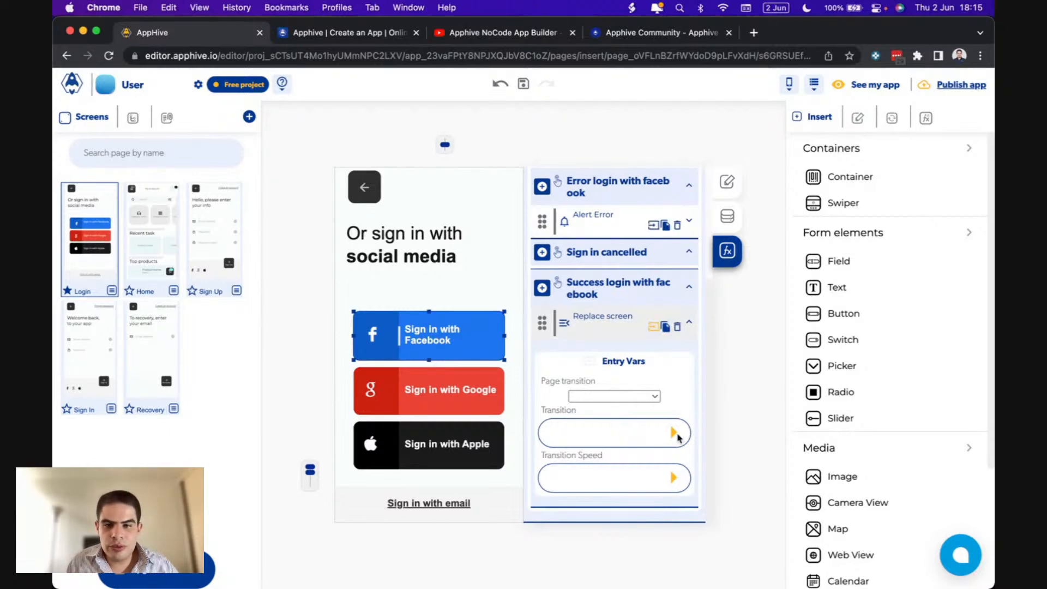
- Set the replace target to Home with a Fast SlideTop transition
click(638, 397)
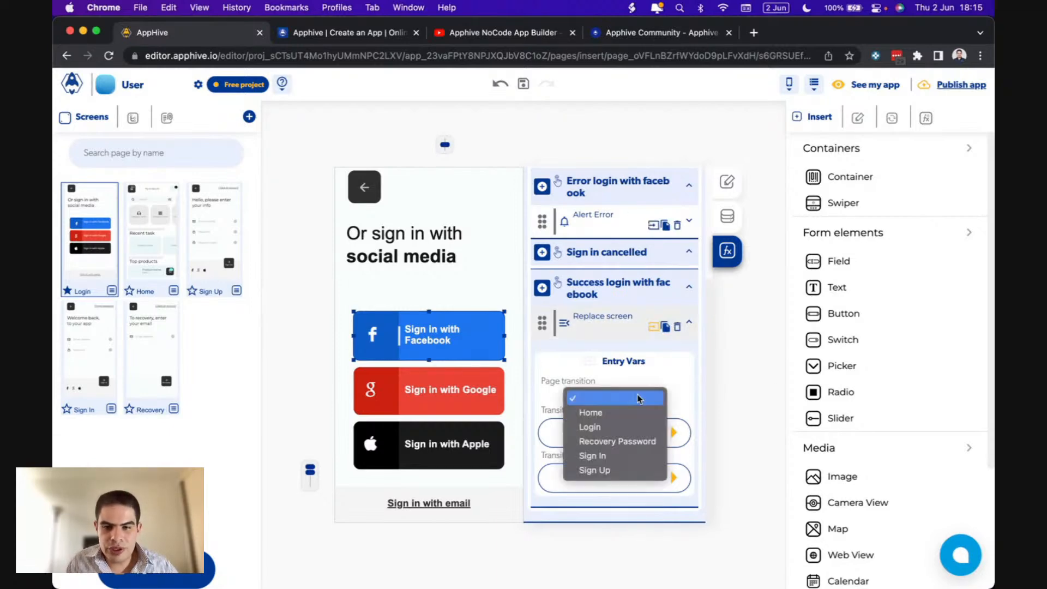
click(605, 412)
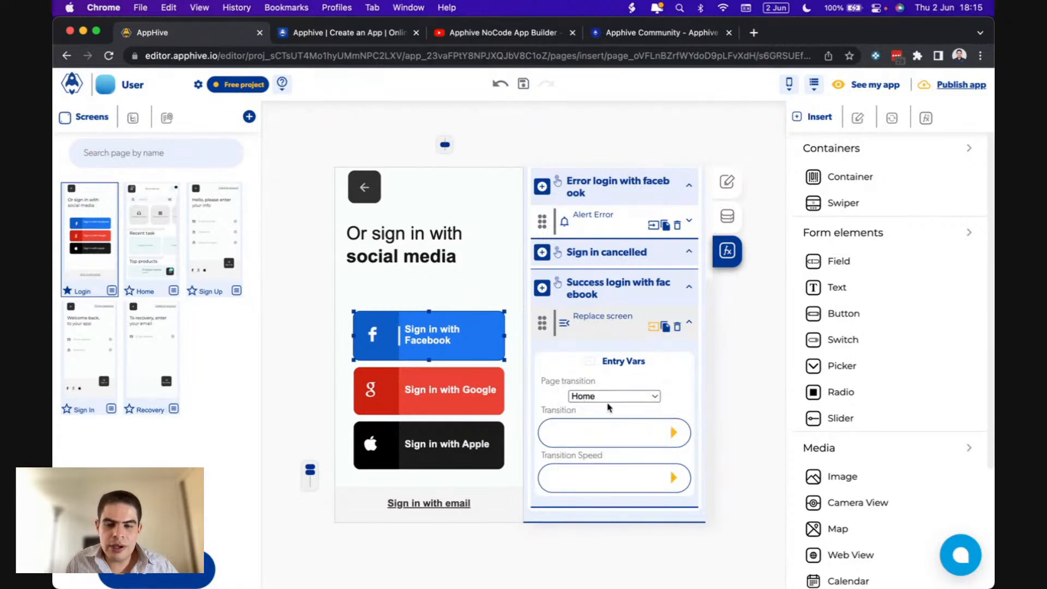
click(675, 435)
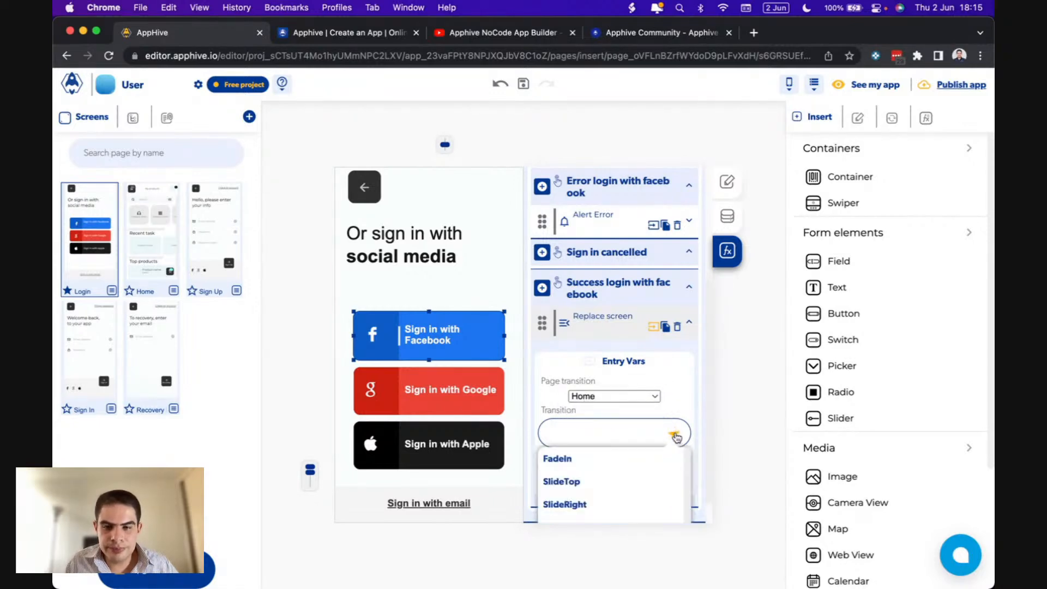
click(581, 490)
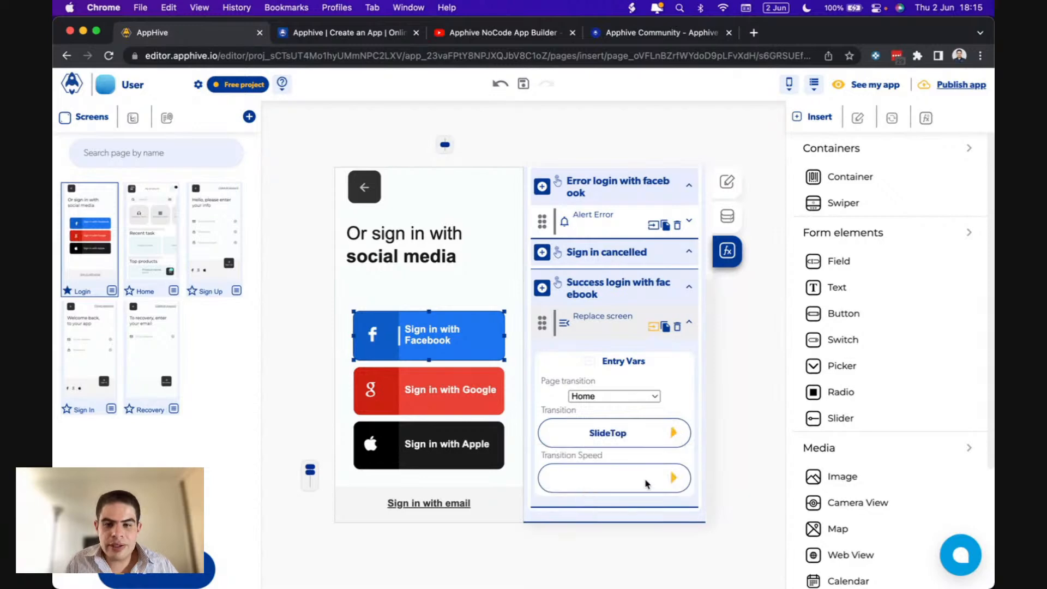
click(680, 480)
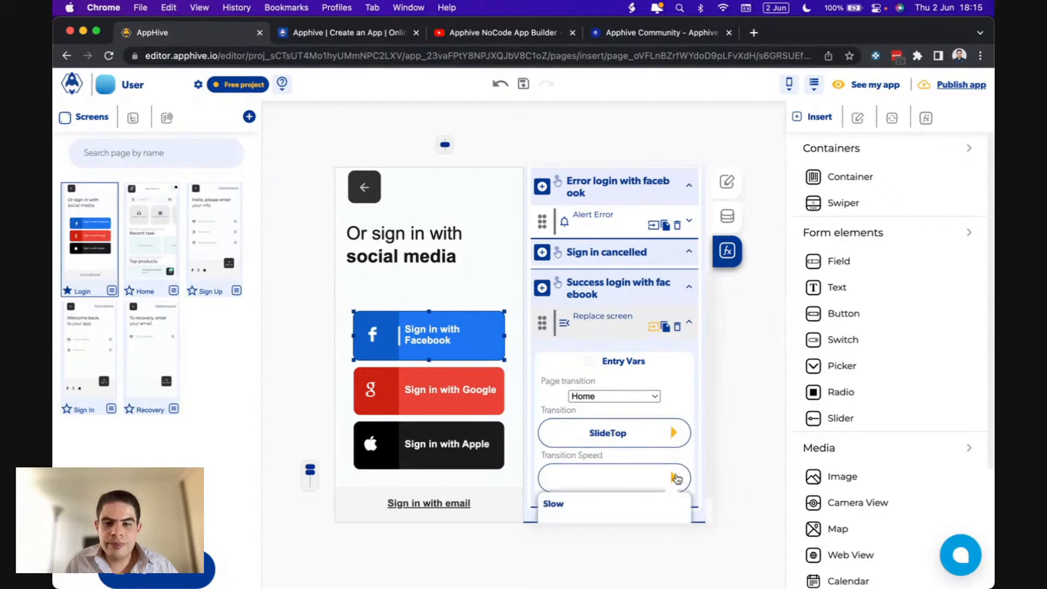
click(576, 512)
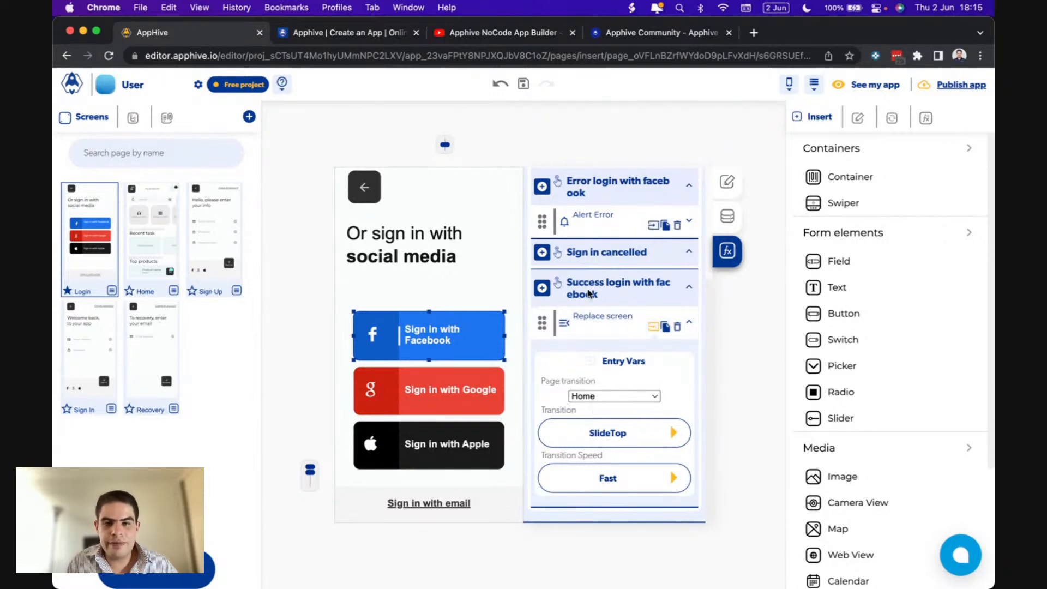
scroll(597, 305, up, 5)
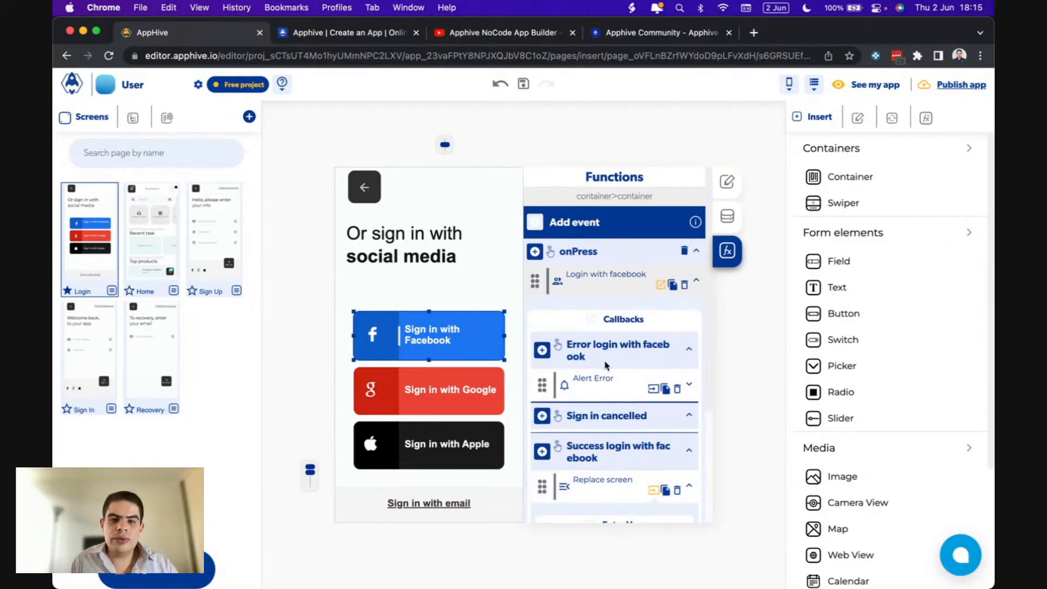
click(469, 371)
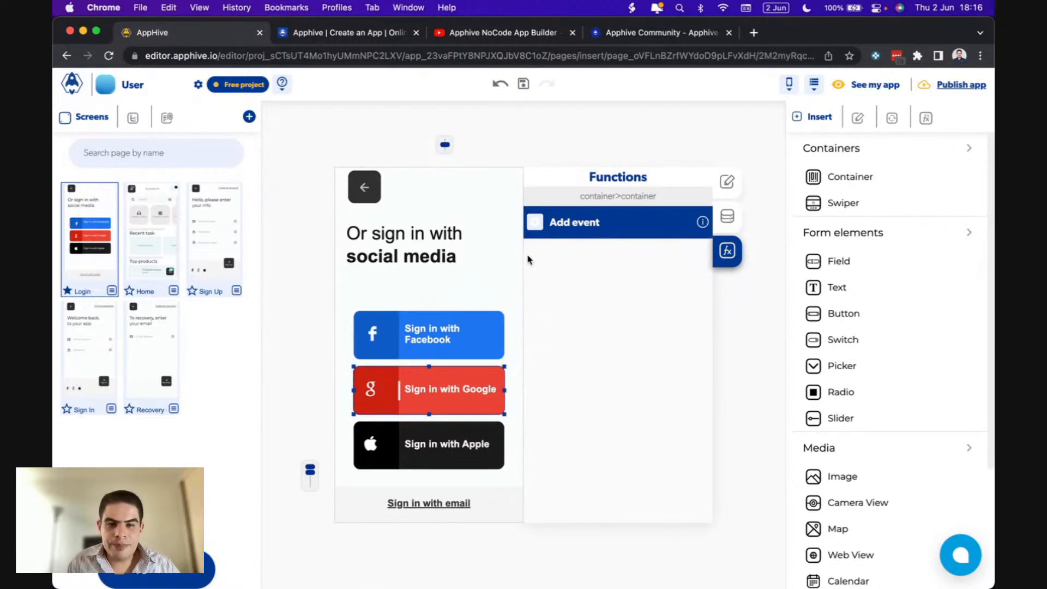
- Add an onPress event to the Google button that runs Users > Login with google
click(534, 225)
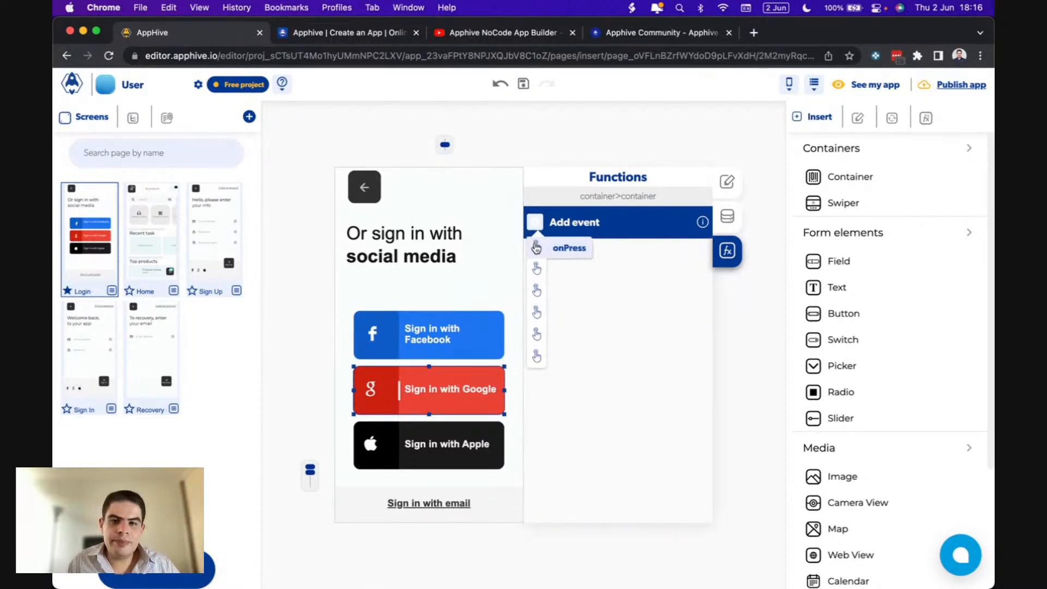
click(536, 249)
click(536, 252)
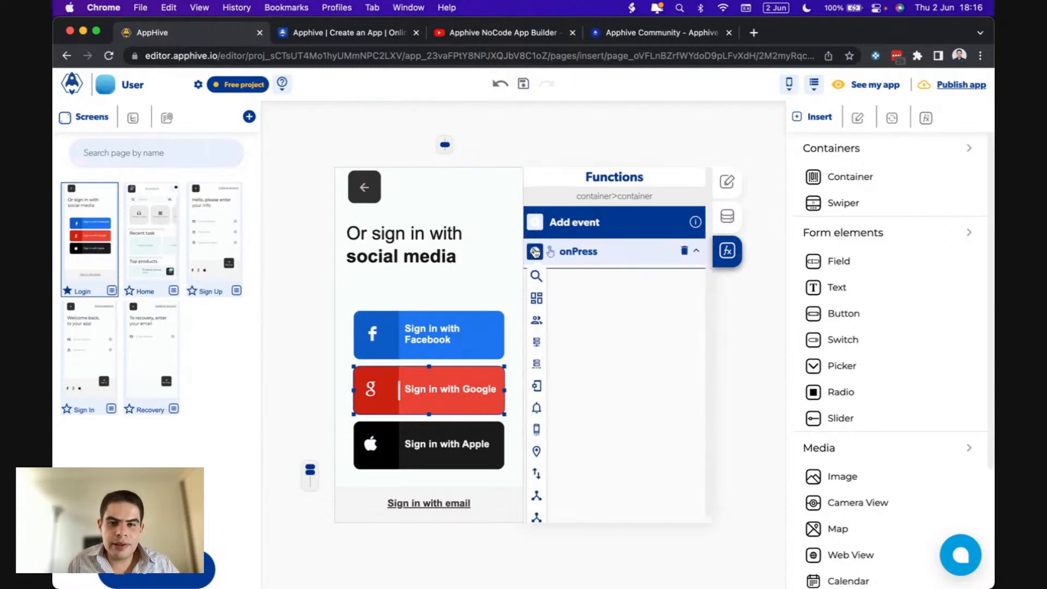
scroll(536, 249, down, 1)
mouse_move(536, 250)
mouse_move(537, 269)
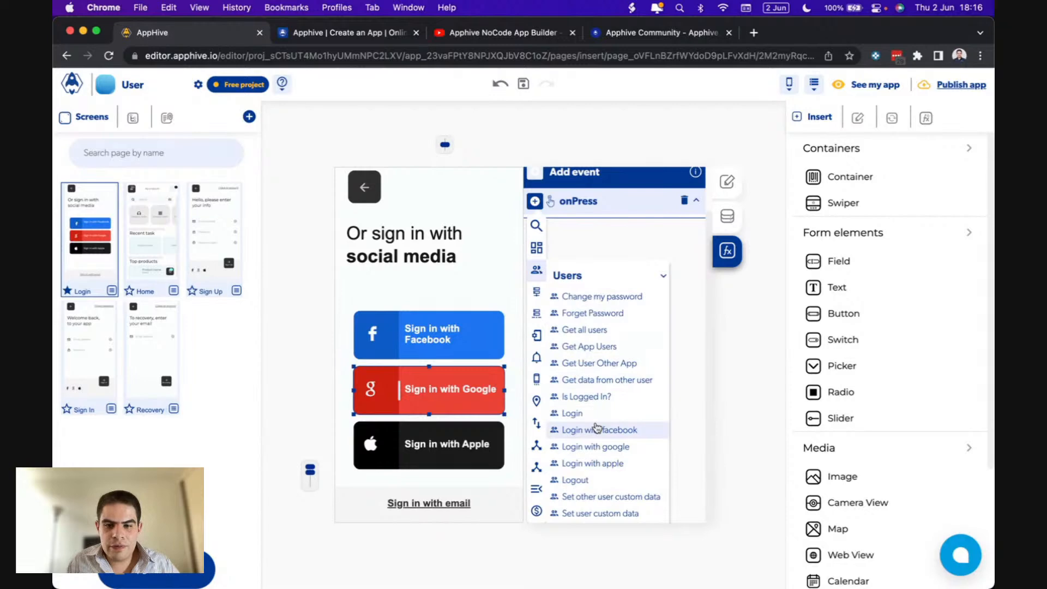
click(582, 446)
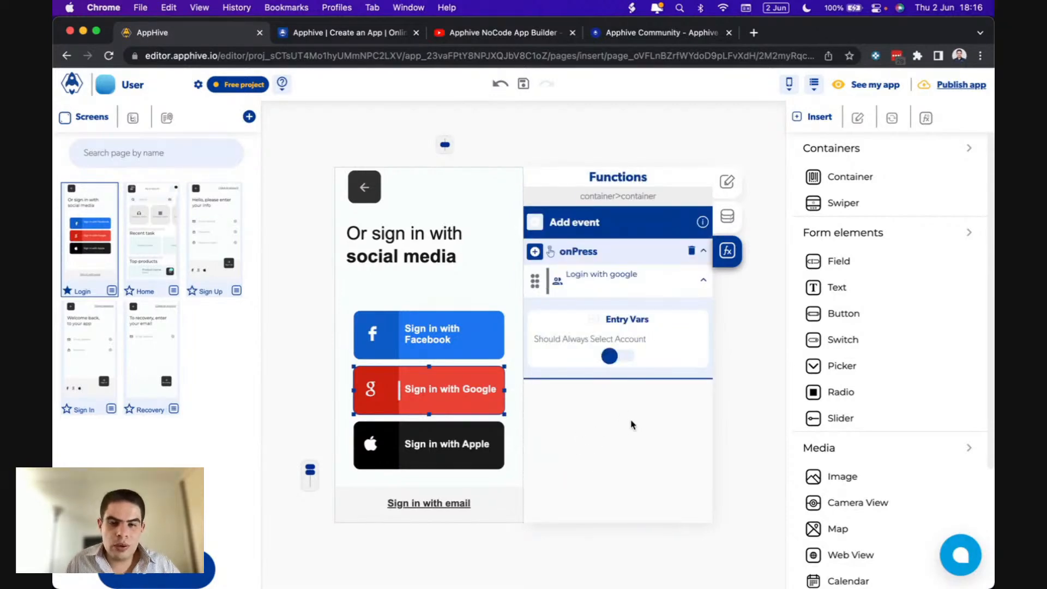
mouse_move(643, 332)
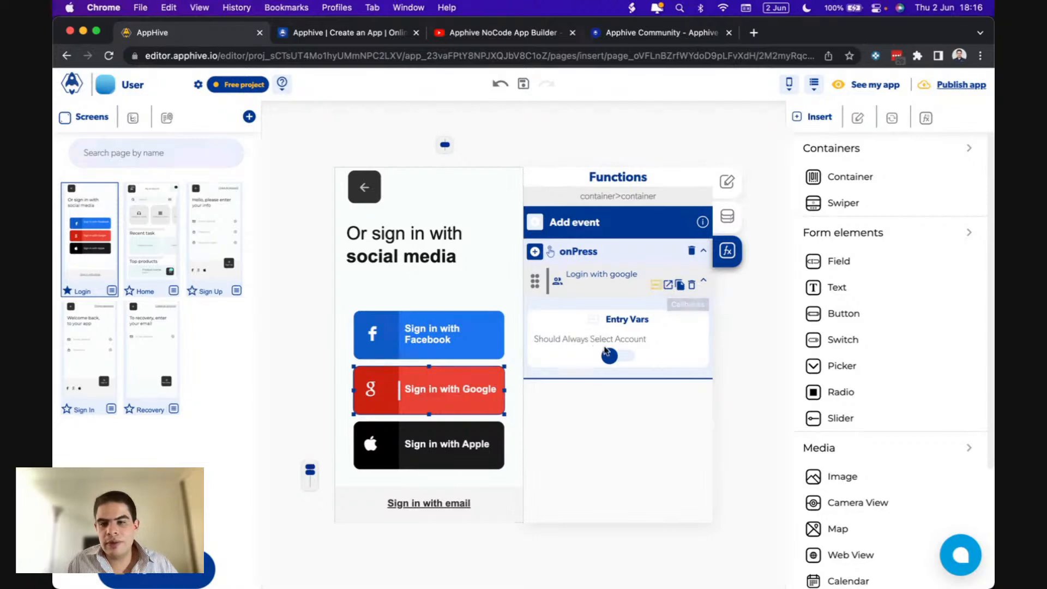
- Add a Replace screen action under the Google login's successful-login callback
click(667, 286)
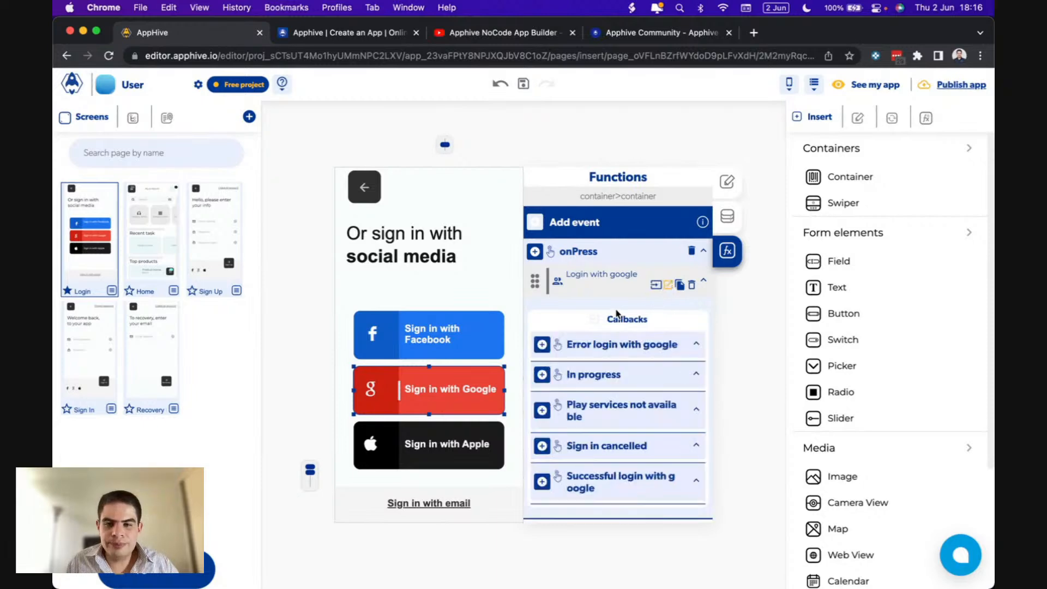
click(667, 288)
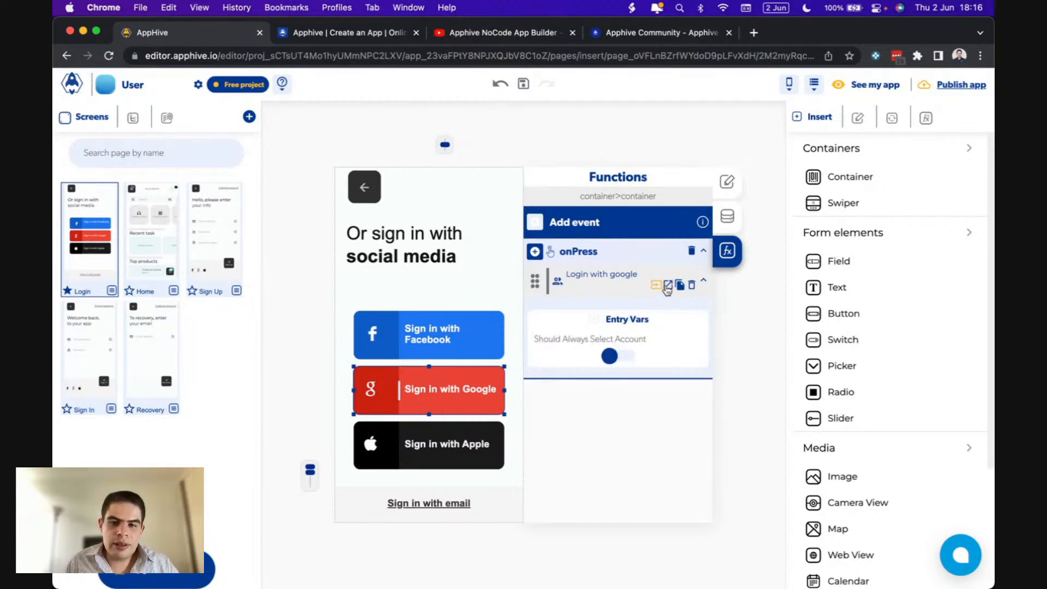
click(668, 289)
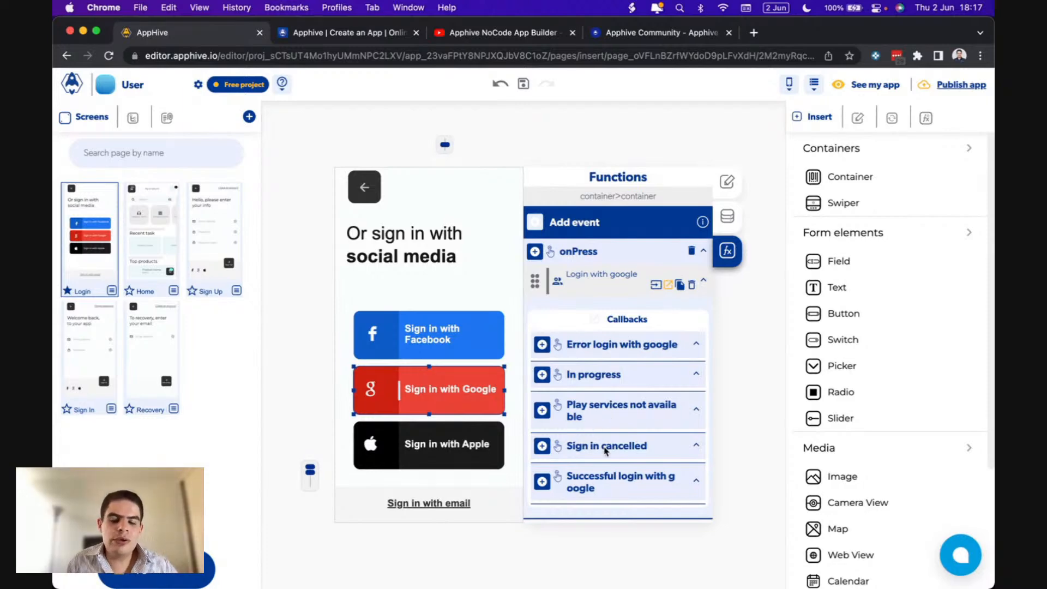
click(542, 482)
scroll(542, 482, down, 5)
mouse_move(543, 488)
scroll(592, 501, down, 2)
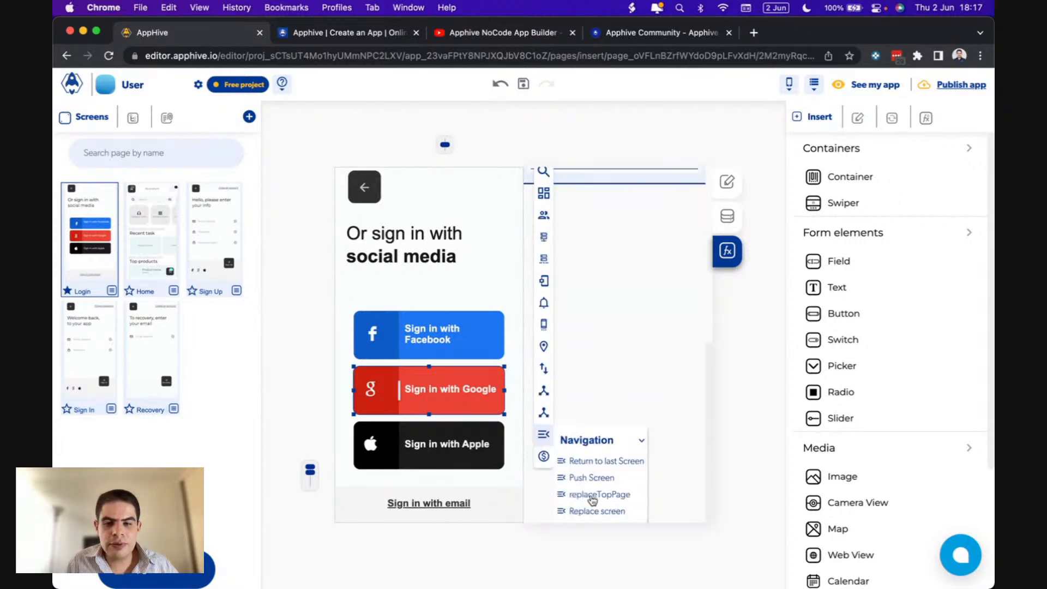
click(616, 509)
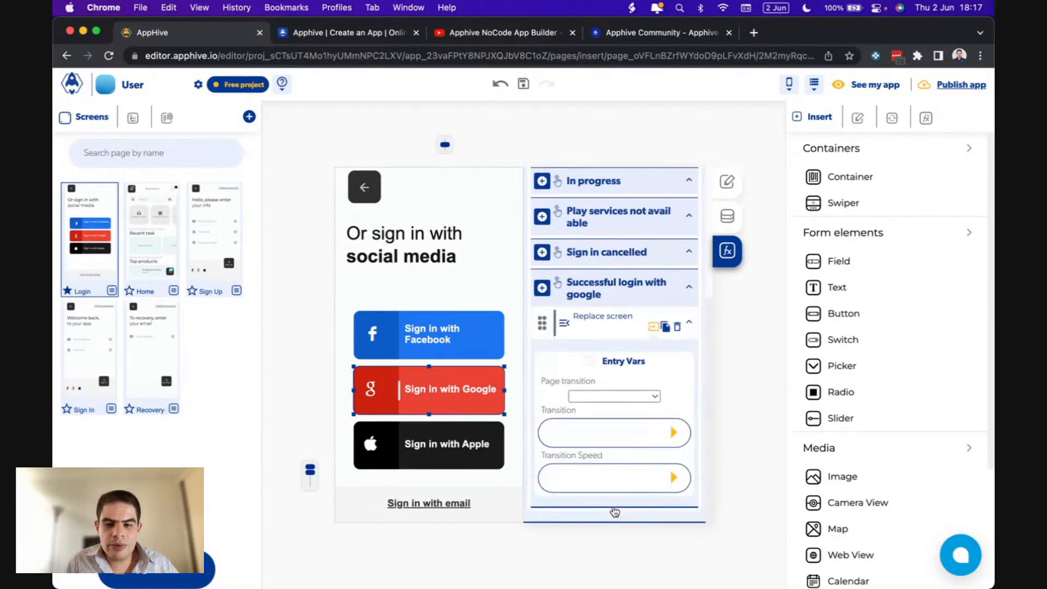
- Set the replace screen destination to Home with a Fast SlideRight transition
click(635, 400)
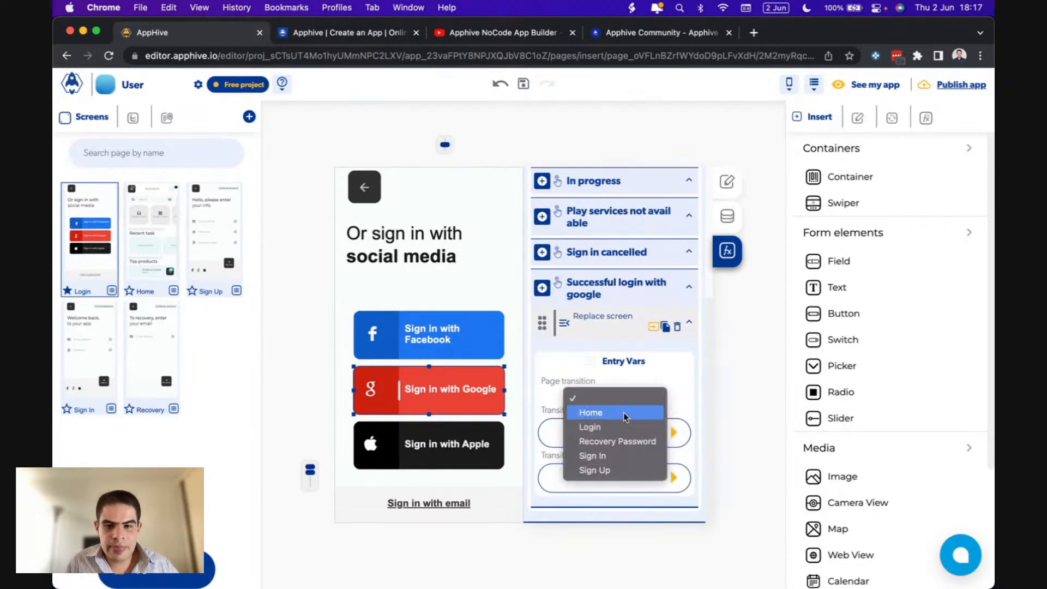
click(623, 414)
click(675, 433)
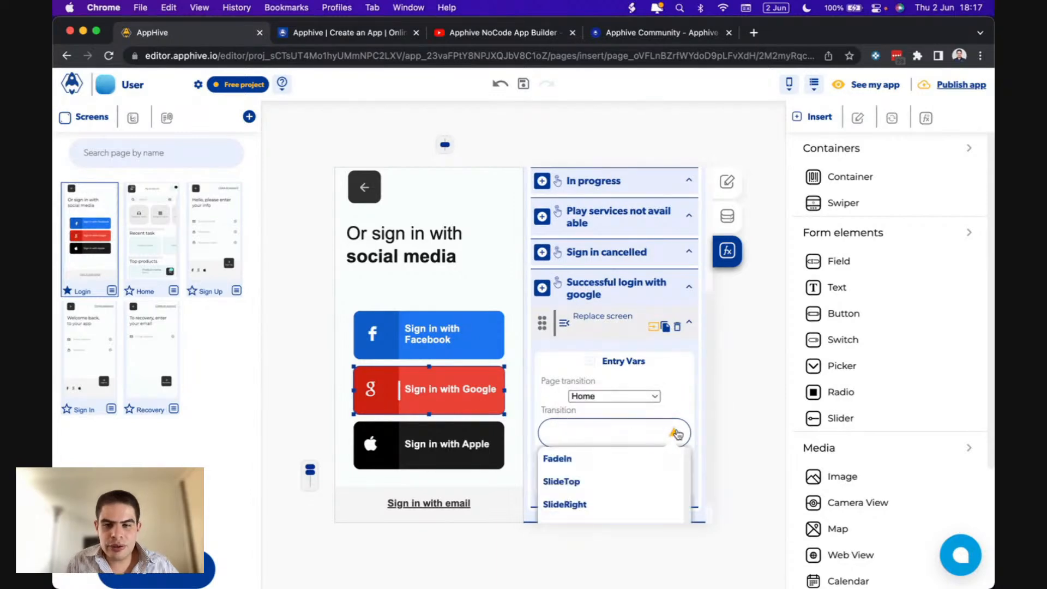
scroll(594, 490, down, 1)
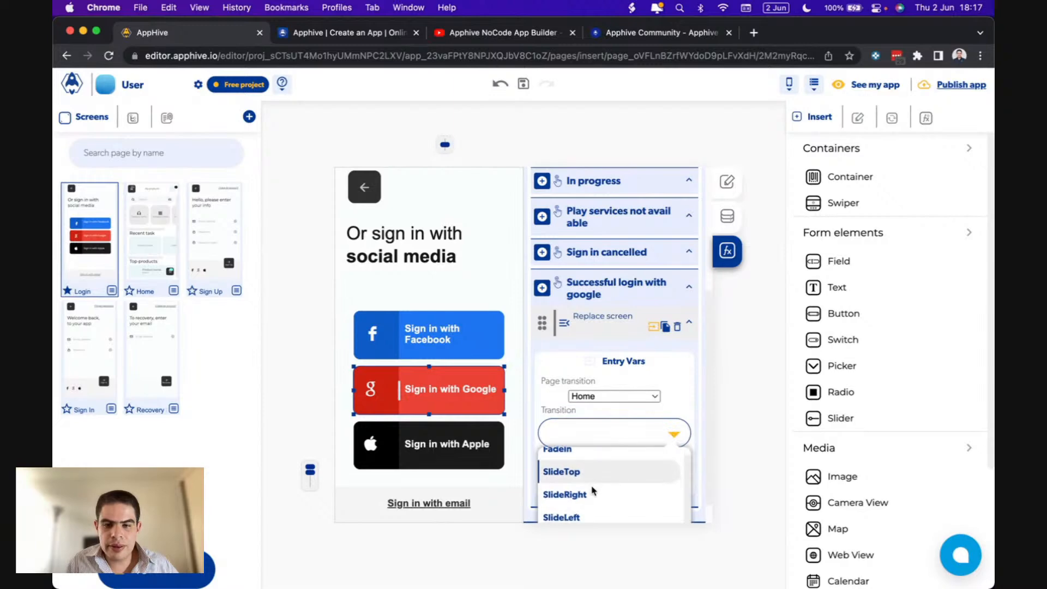
click(581, 496)
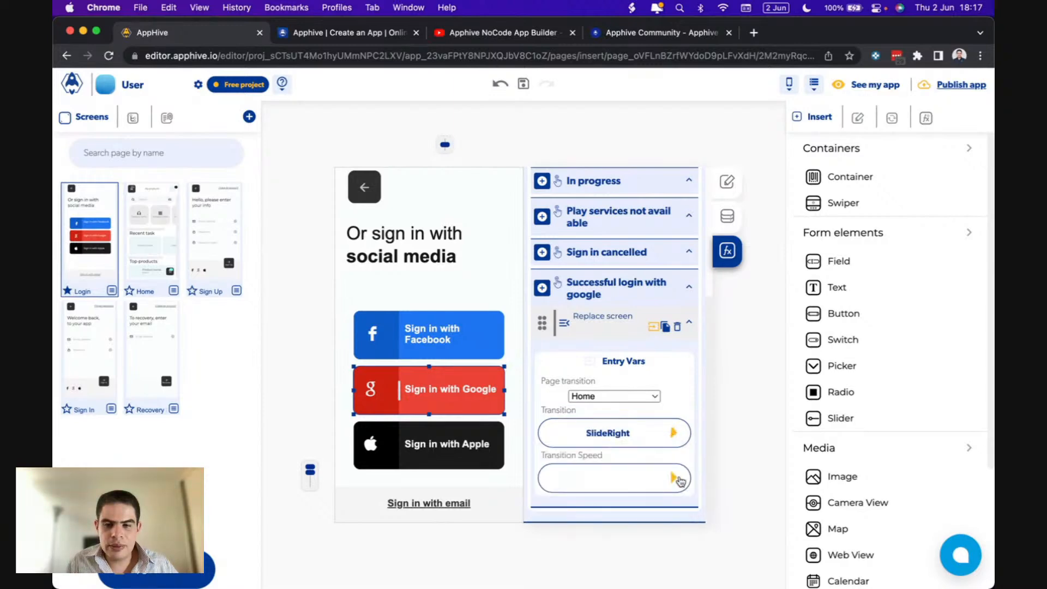
click(674, 478)
scroll(605, 504, down, 2)
click(567, 511)
click(488, 429)
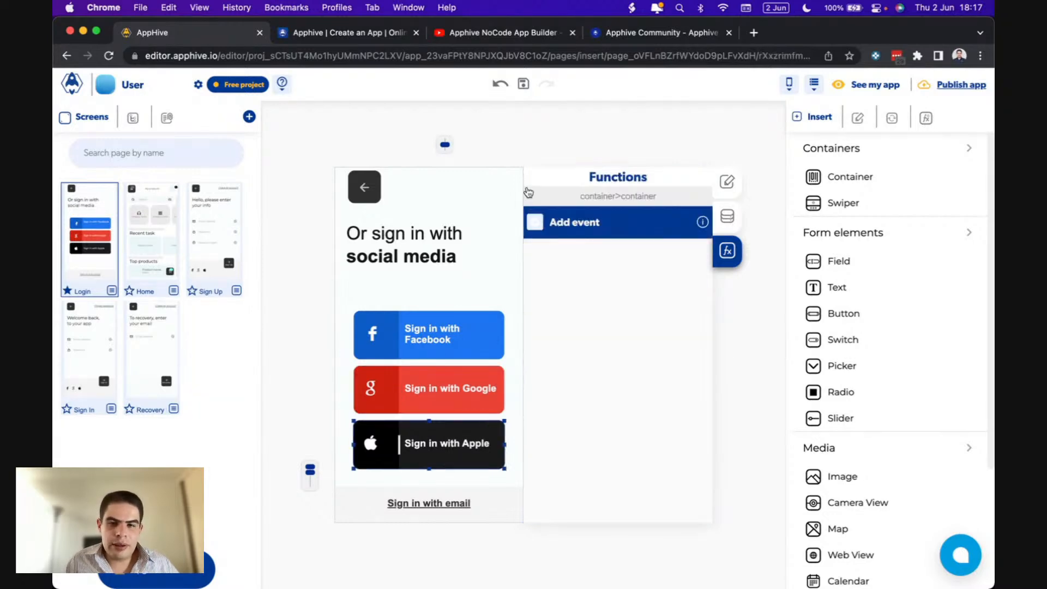
- Add an onPress event to the Apple button that runs Login with apple
click(534, 229)
click(535, 247)
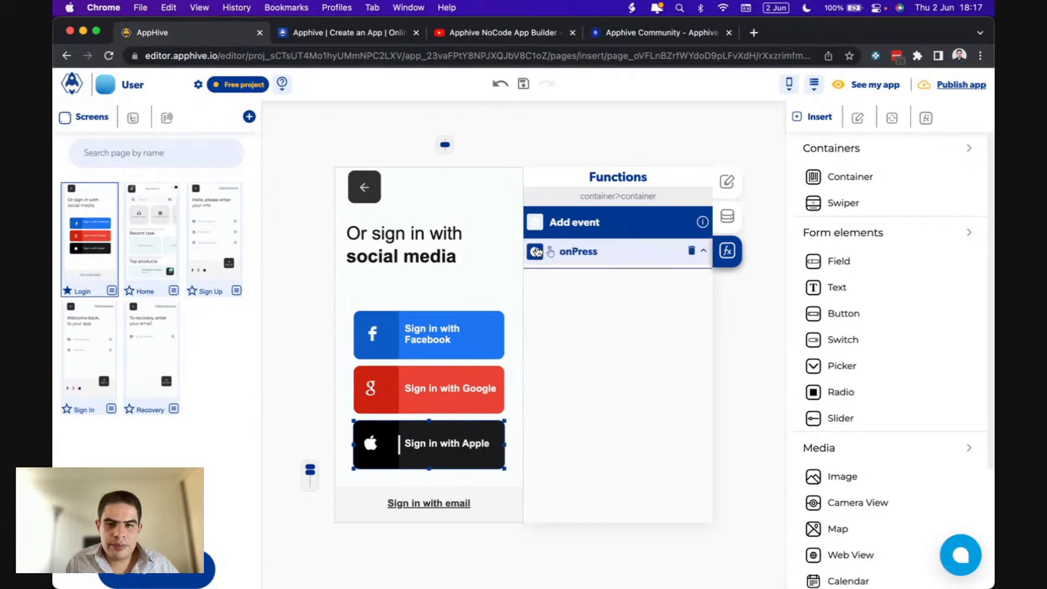
mouse_move(537, 321)
scroll(599, 419, down, 2)
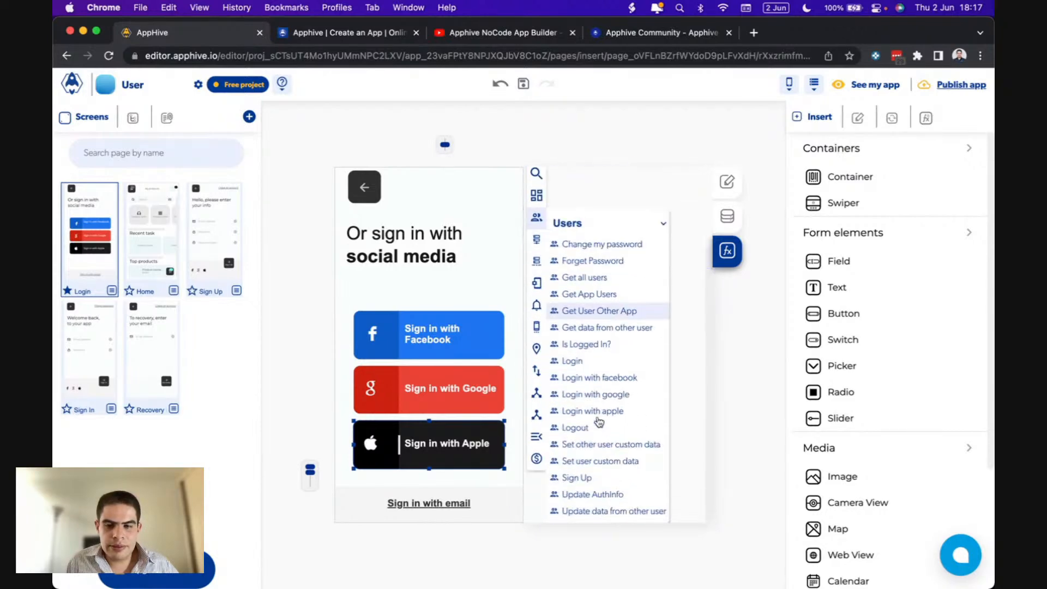
click(613, 411)
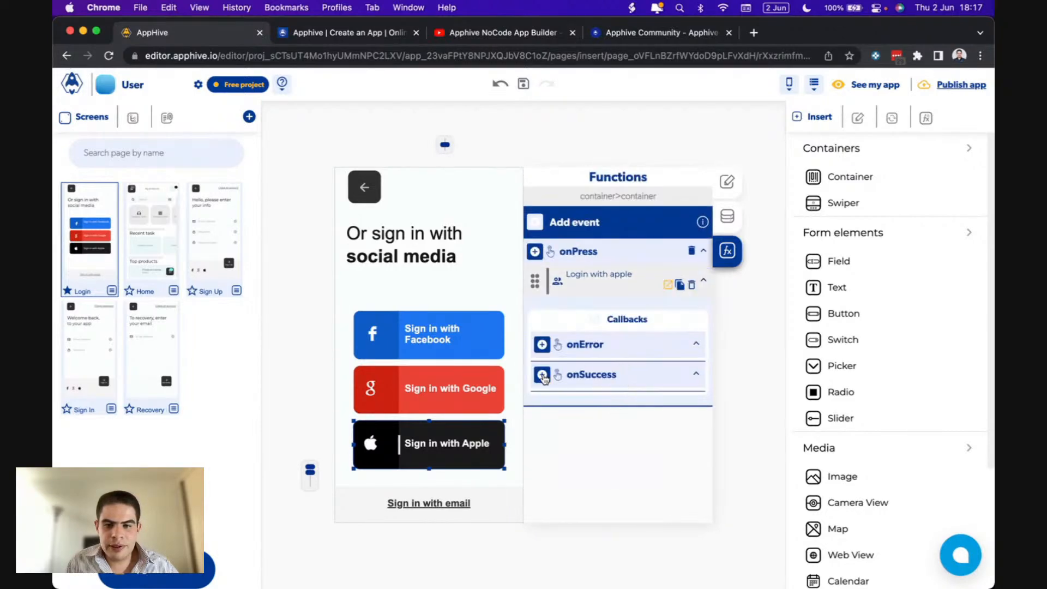
- On Apple login success, replace the screen with Home using a Fast SlideTop transition
click(541, 301)
scroll(544, 379, down, 2)
mouse_move(545, 489)
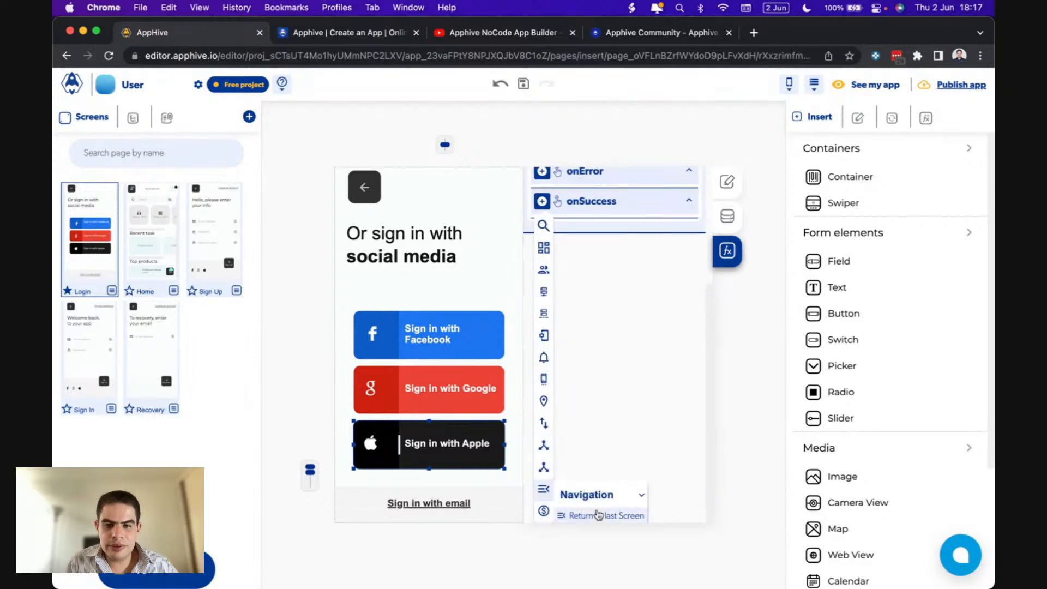
scroll(596, 514, down, 1)
click(606, 512)
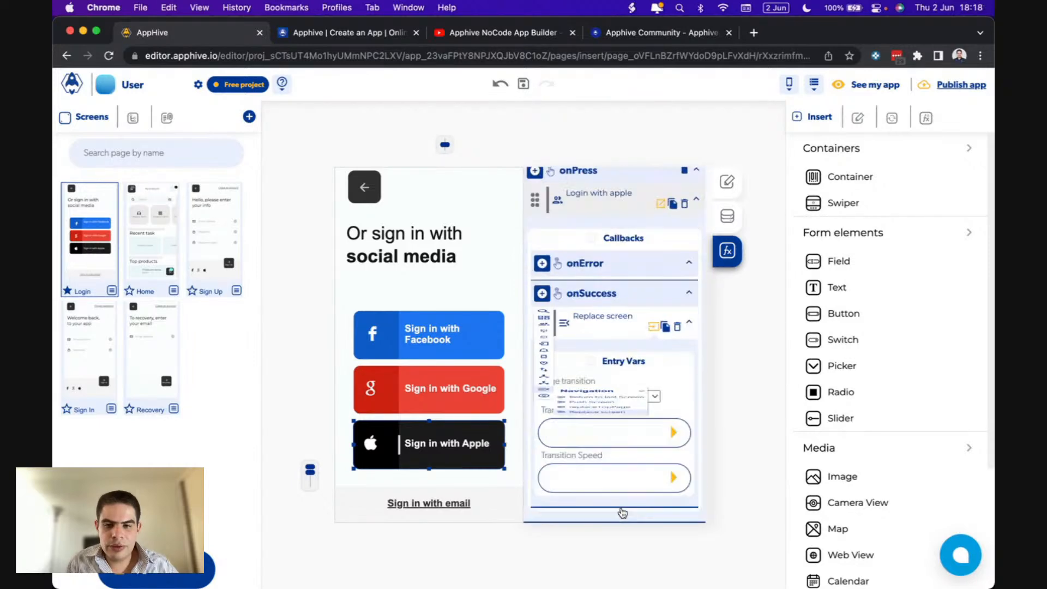
click(609, 398)
click(590, 412)
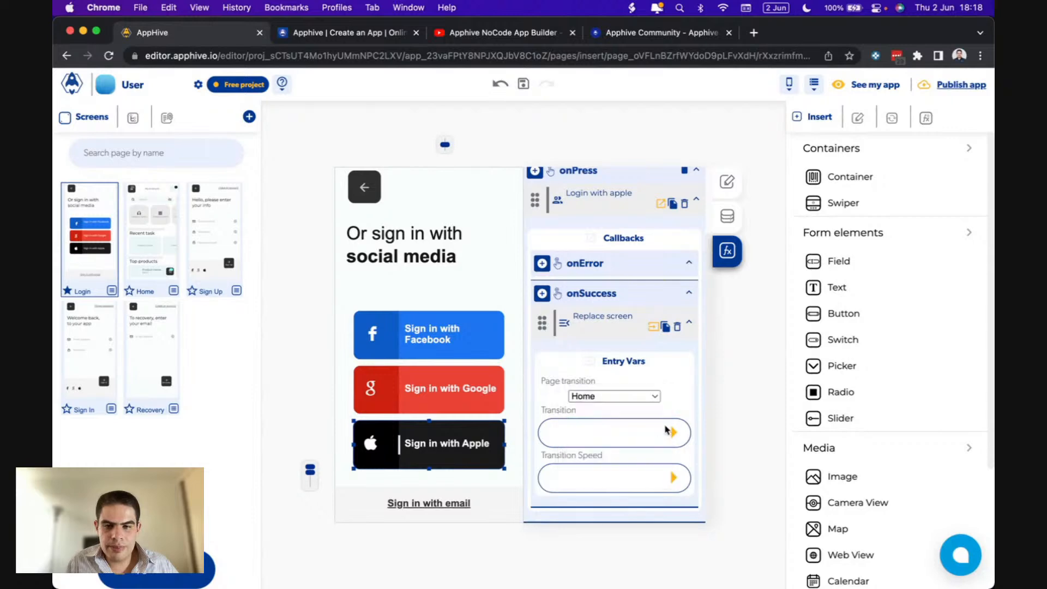
click(675, 434)
click(567, 482)
click(676, 483)
click(569, 514)
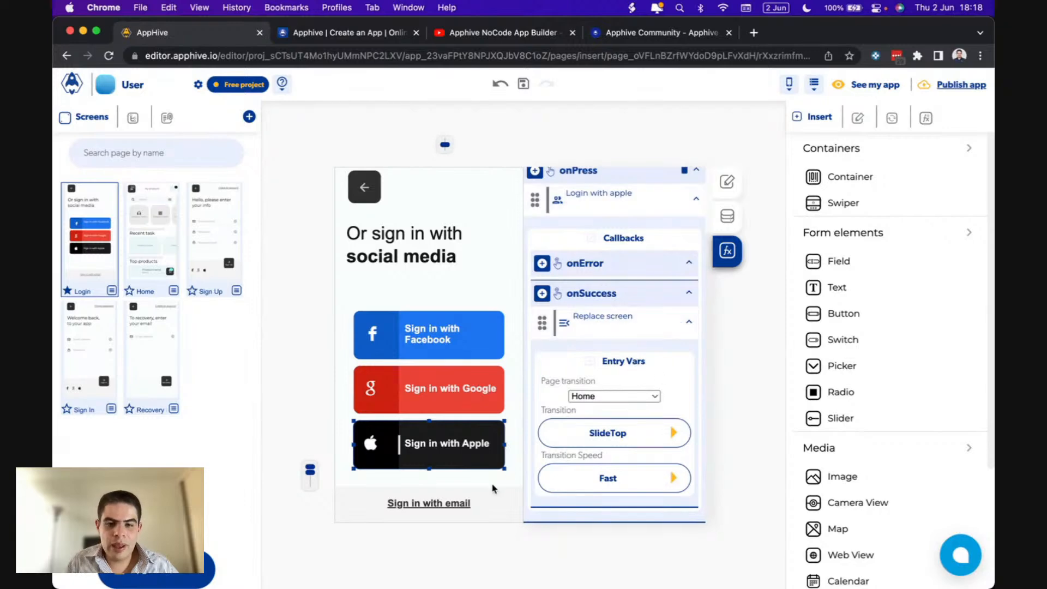
click(460, 503)
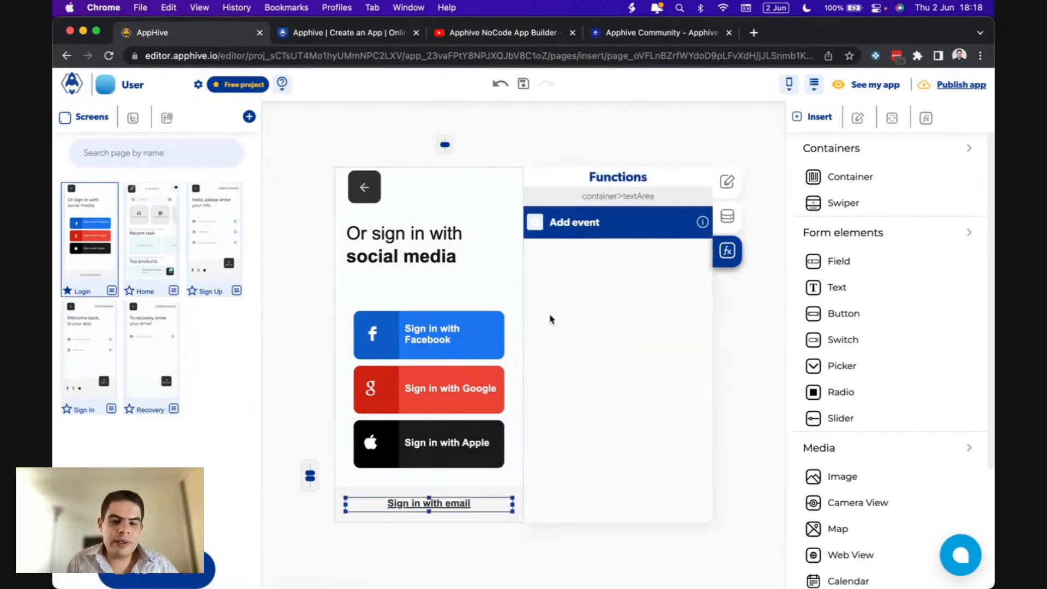
- Add an onPress Push screen action to the Sign in with email link
click(536, 230)
click(567, 247)
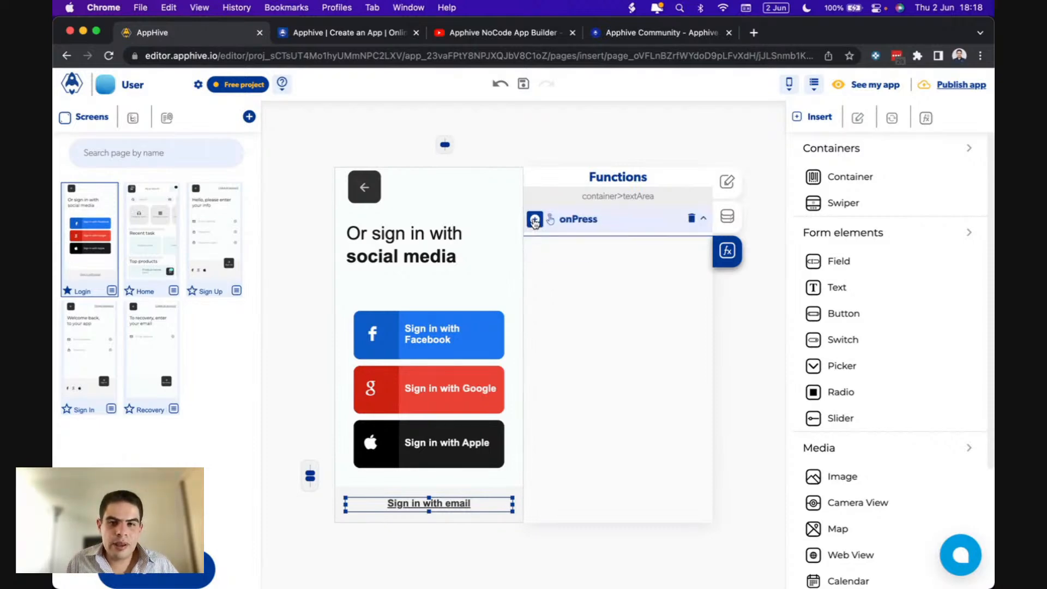
click(534, 221)
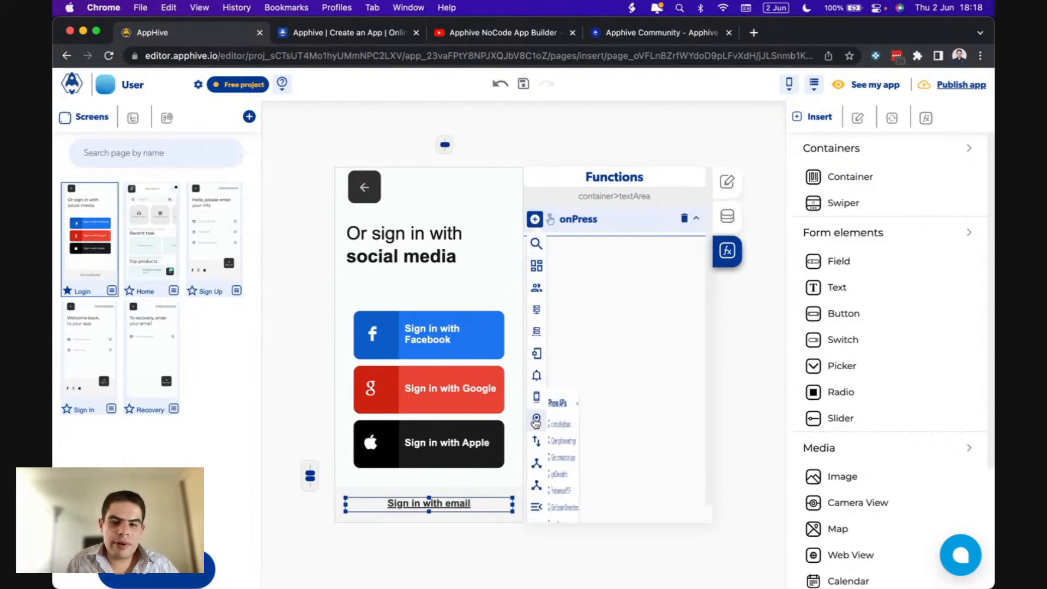
mouse_move(539, 498)
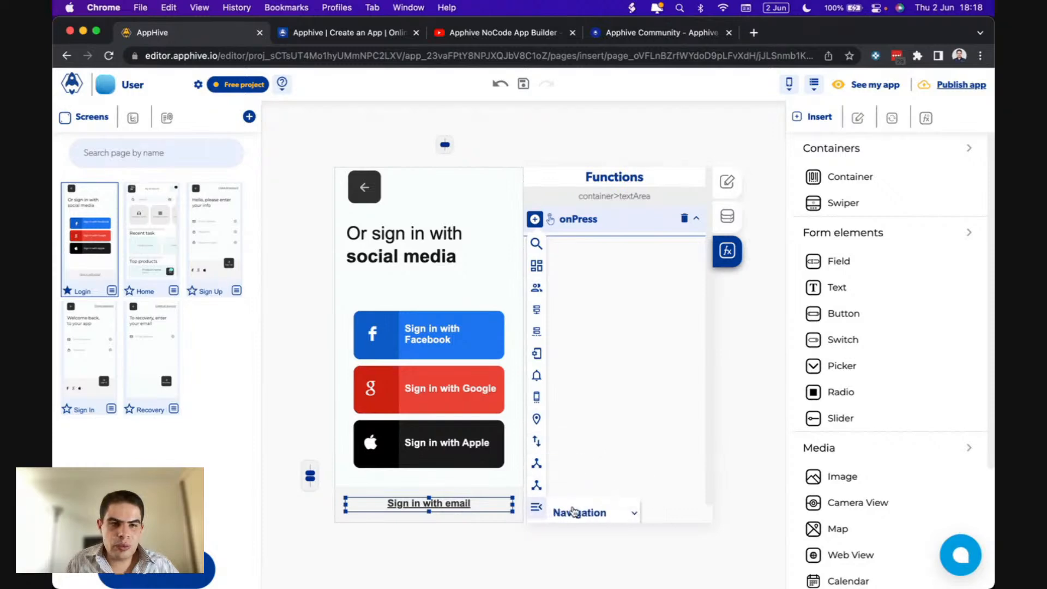
scroll(572, 510, down, 3)
click(578, 480)
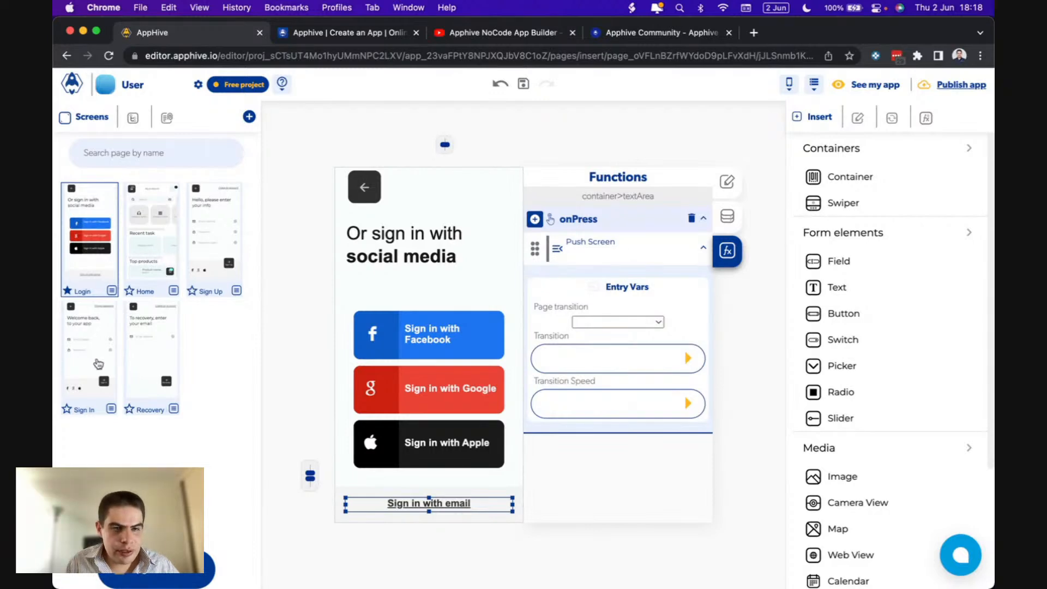
- Point the push screen to Sign In with a Fast SlideBottom transition
click(618, 325)
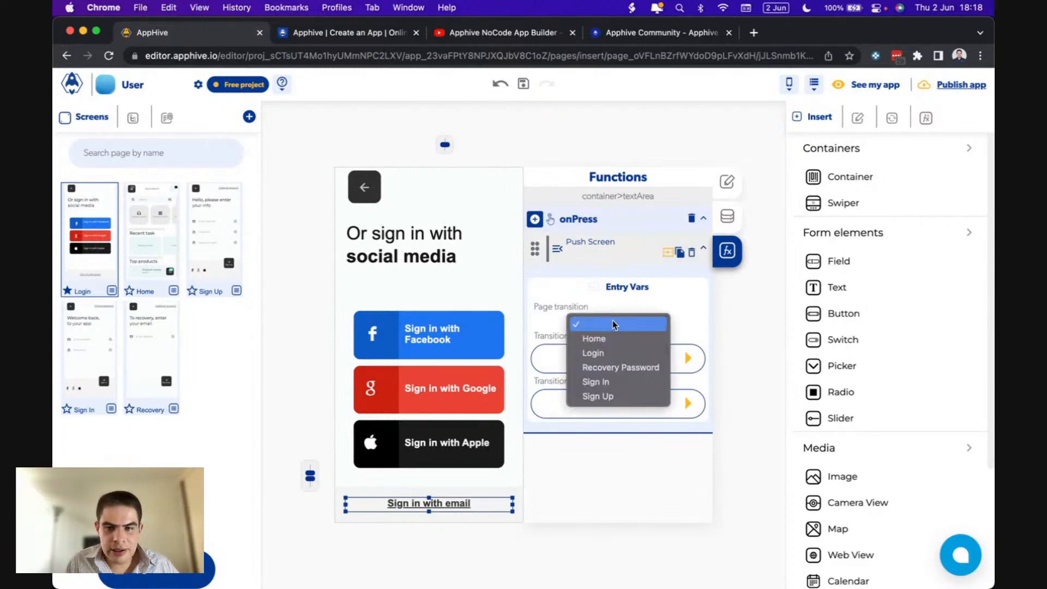
click(606, 386)
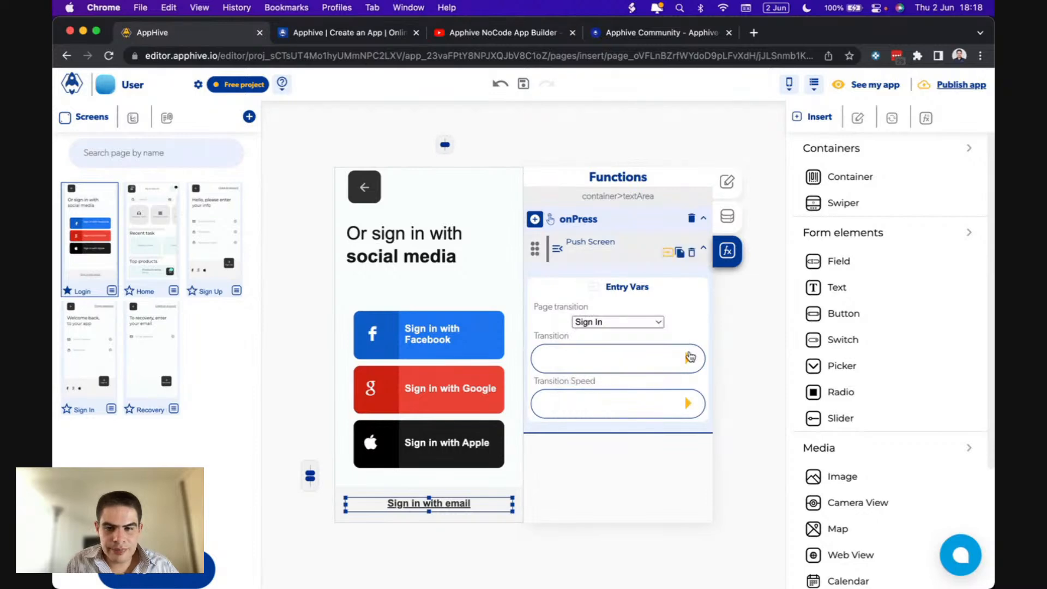
click(689, 359)
scroll(577, 427, down, 1)
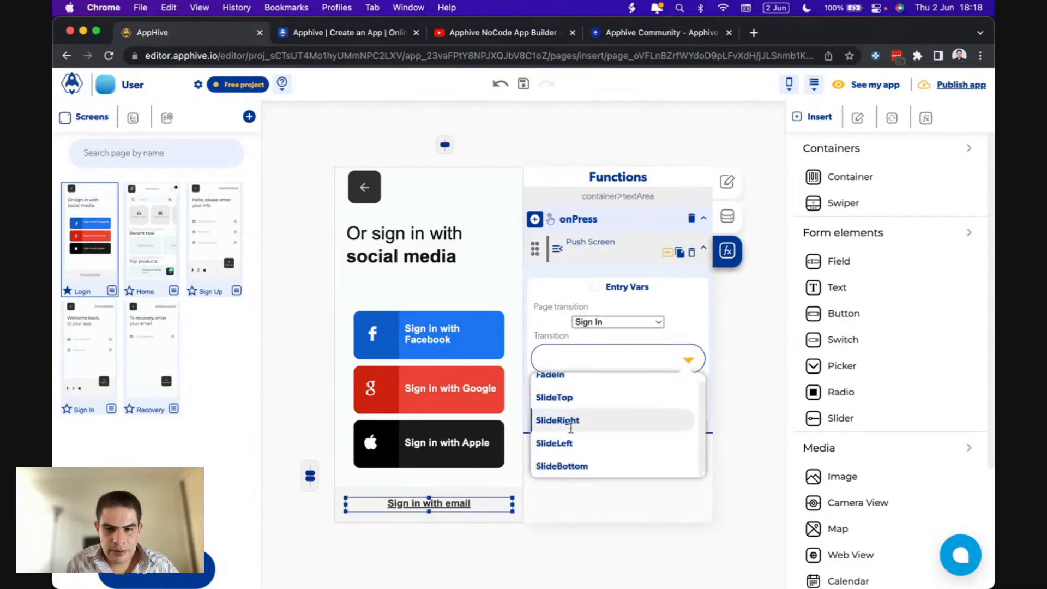
click(579, 464)
click(572, 404)
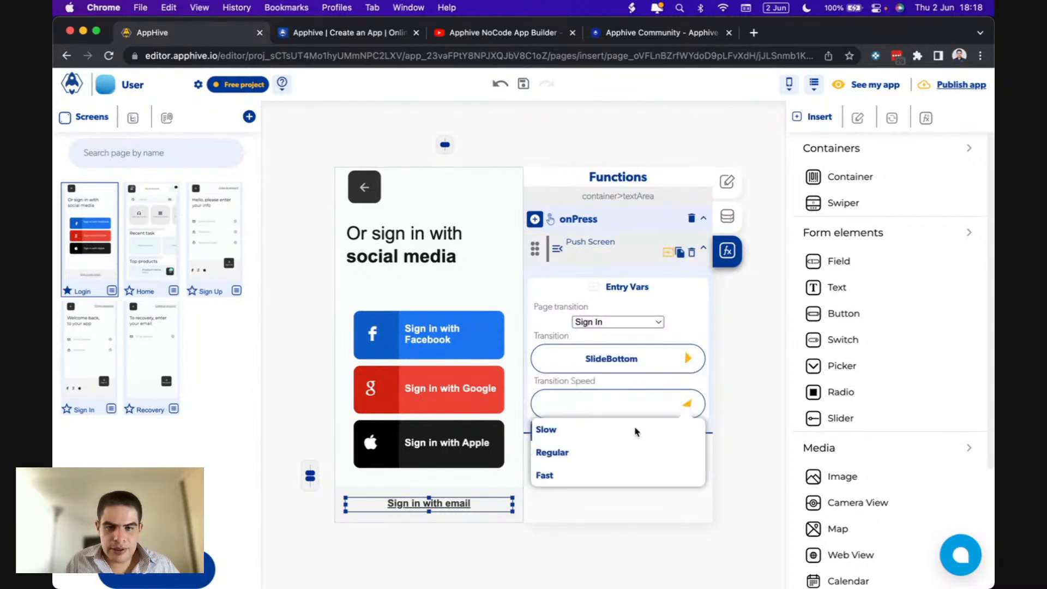
click(568, 474)
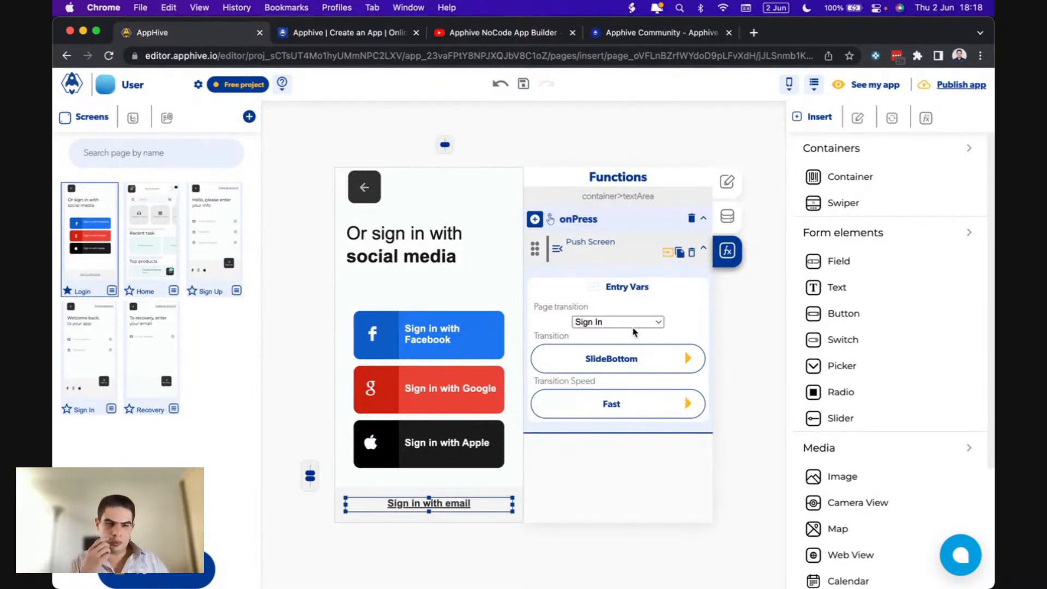
- Briefly make Home the starting screen, restore Login, and open the See my app preview
click(99, 331)
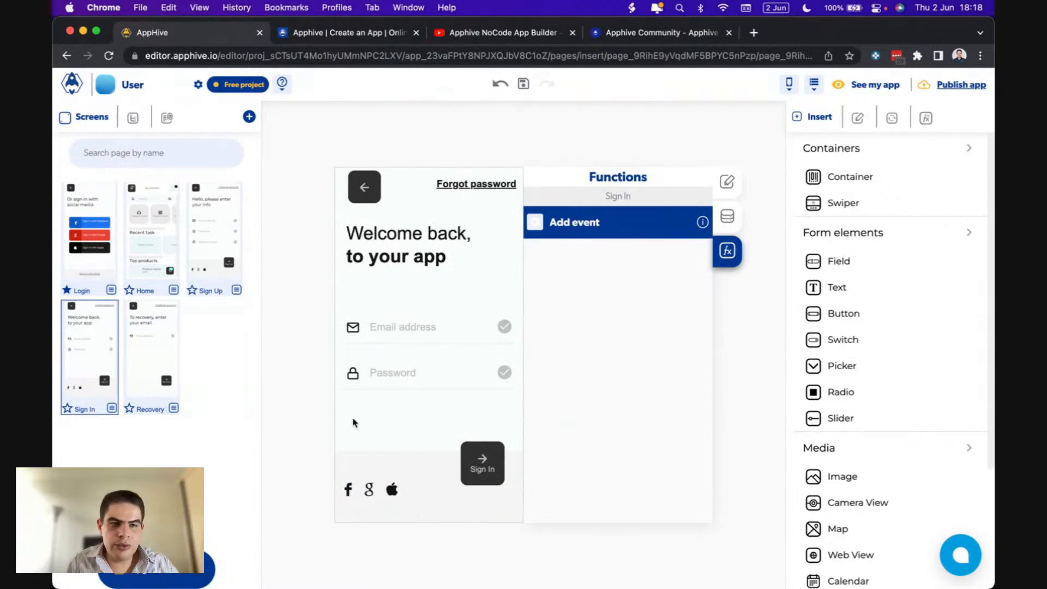
click(81, 257)
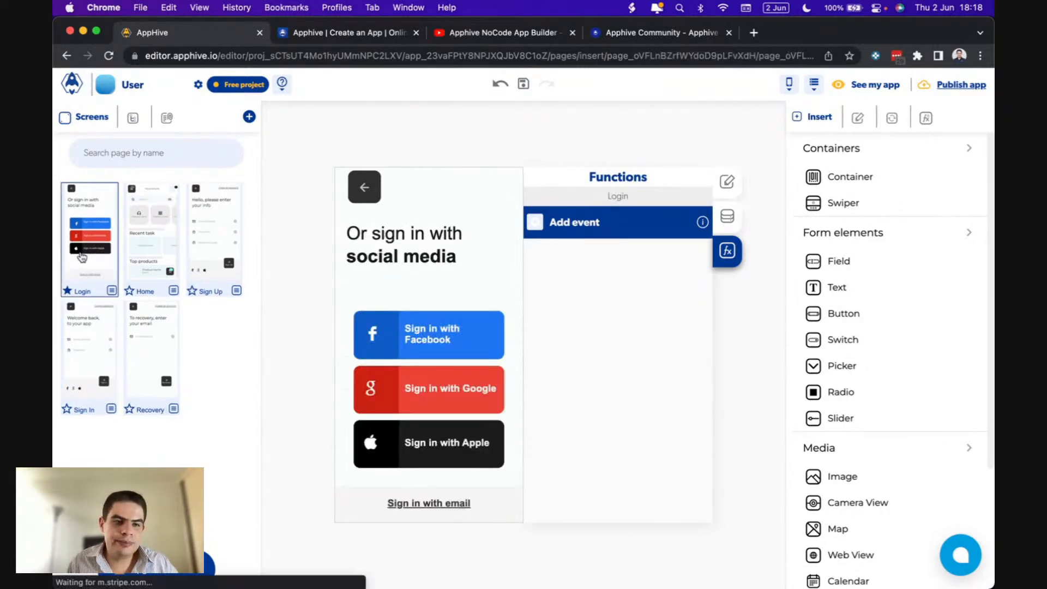
click(129, 292)
click(68, 293)
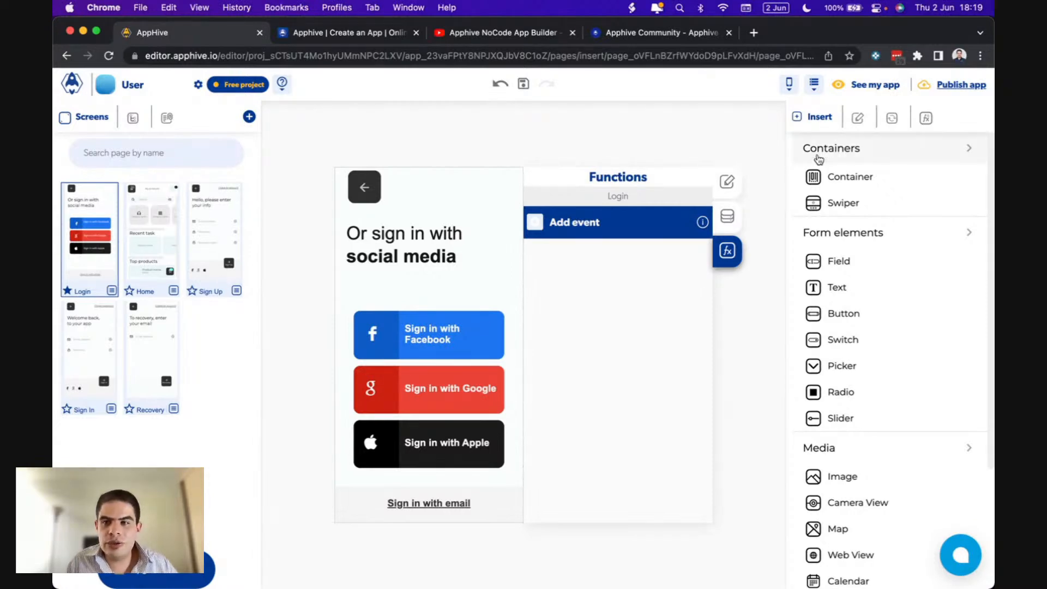
click(873, 87)
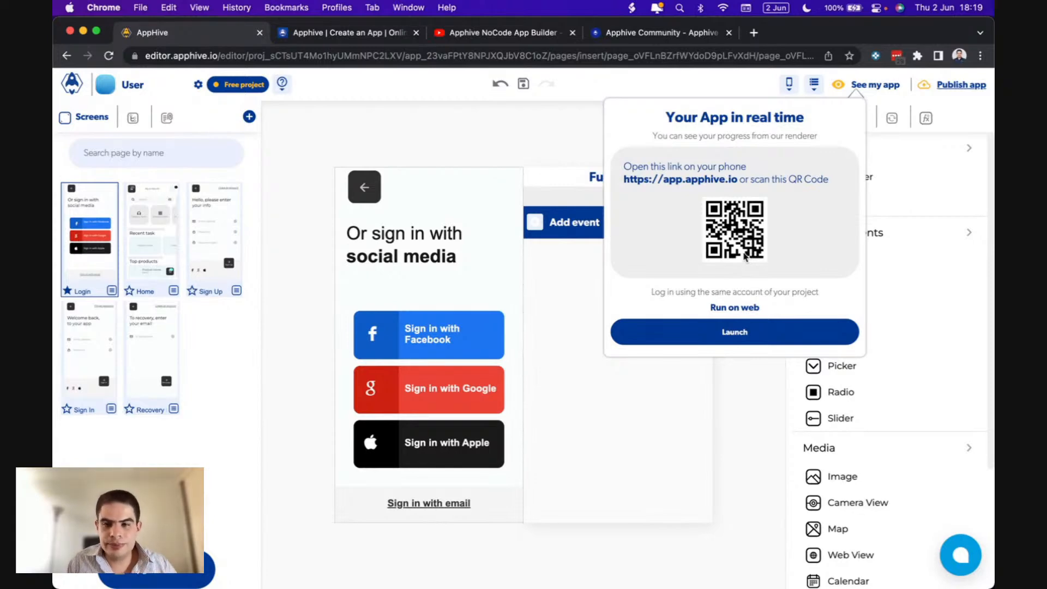
- Launch the web version, sign in with Facebook to reach Home, then return to the editor tab
click(684, 335)
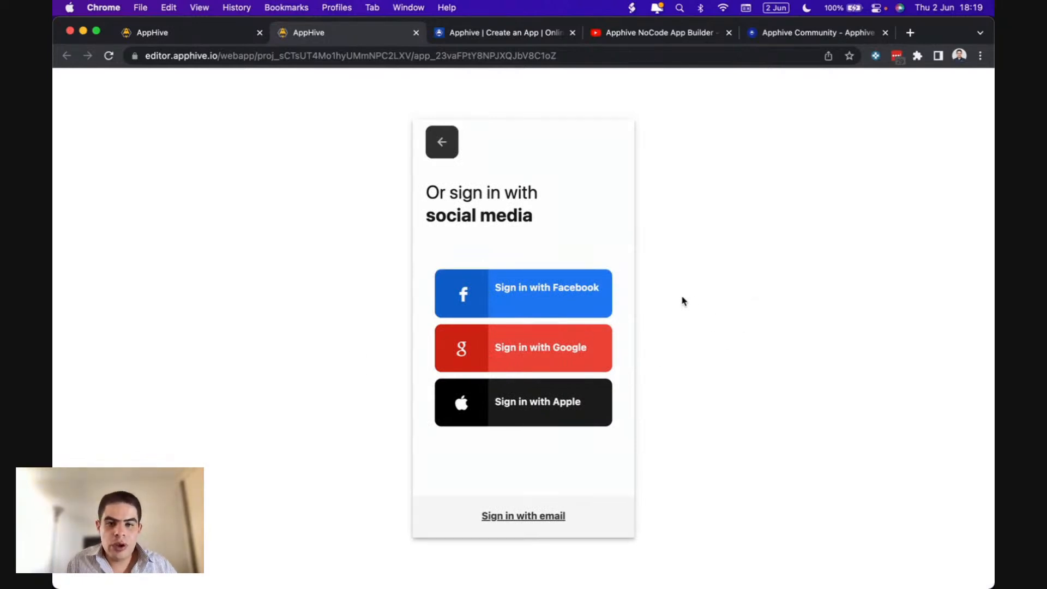
click(571, 292)
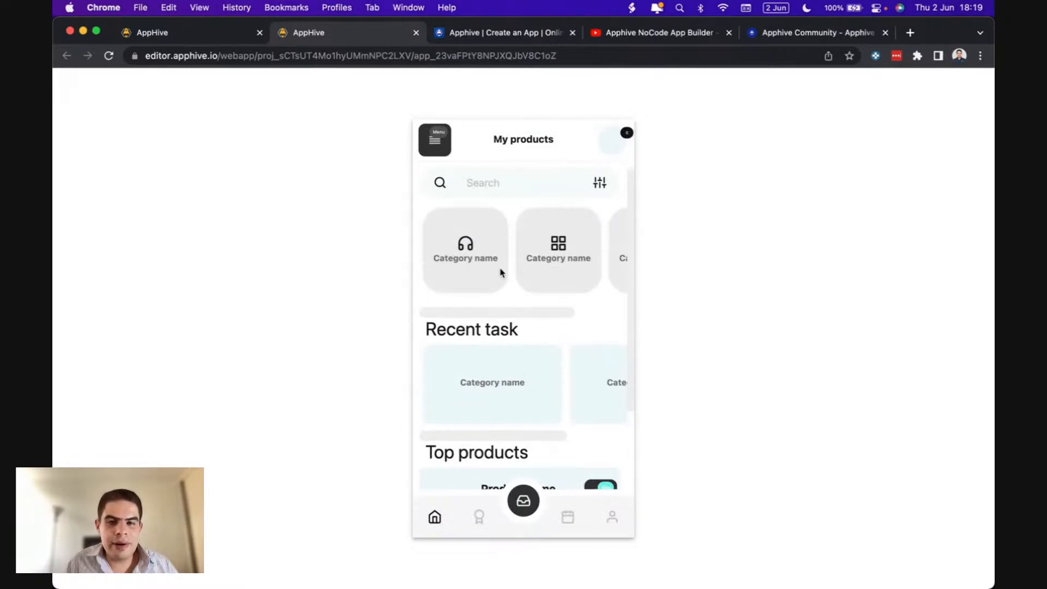
click(215, 42)
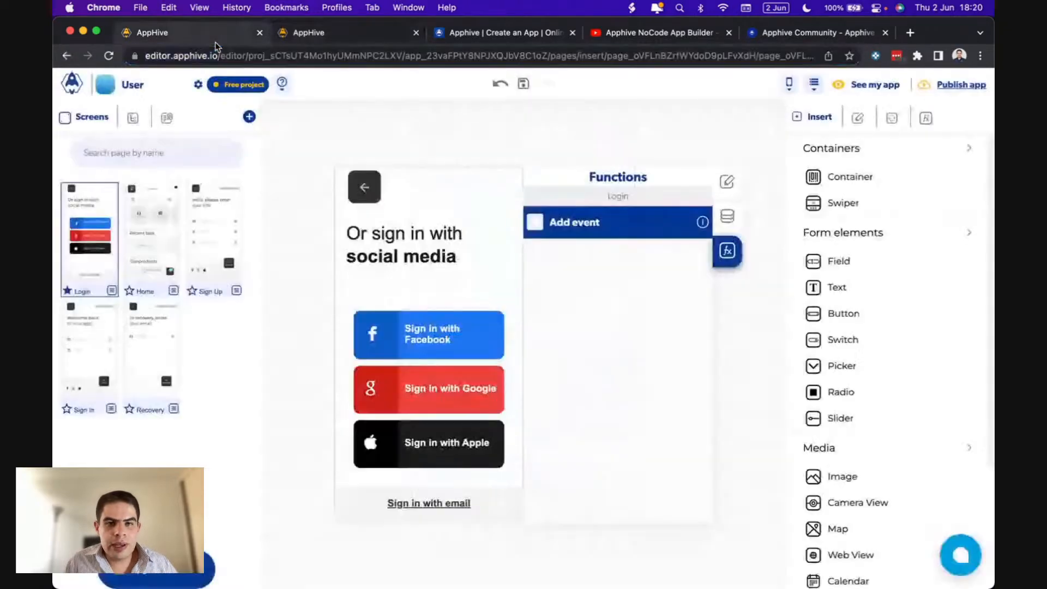
- Trim the Login heading from 'social media' to 'social' and check it on the phone mirror
click(675, 556)
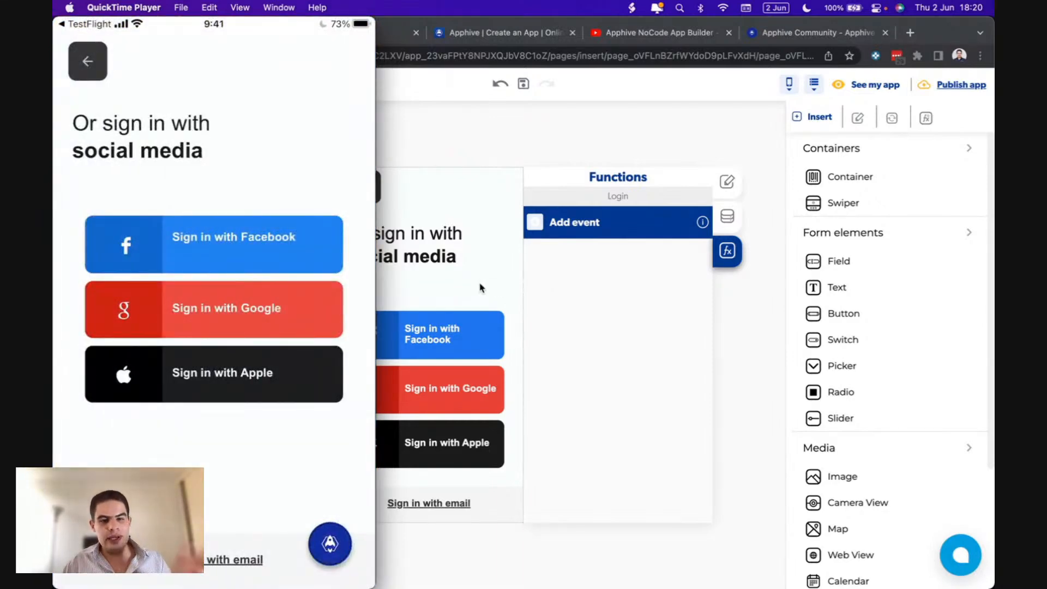
click(452, 263)
click(452, 264)
double_click(431, 261)
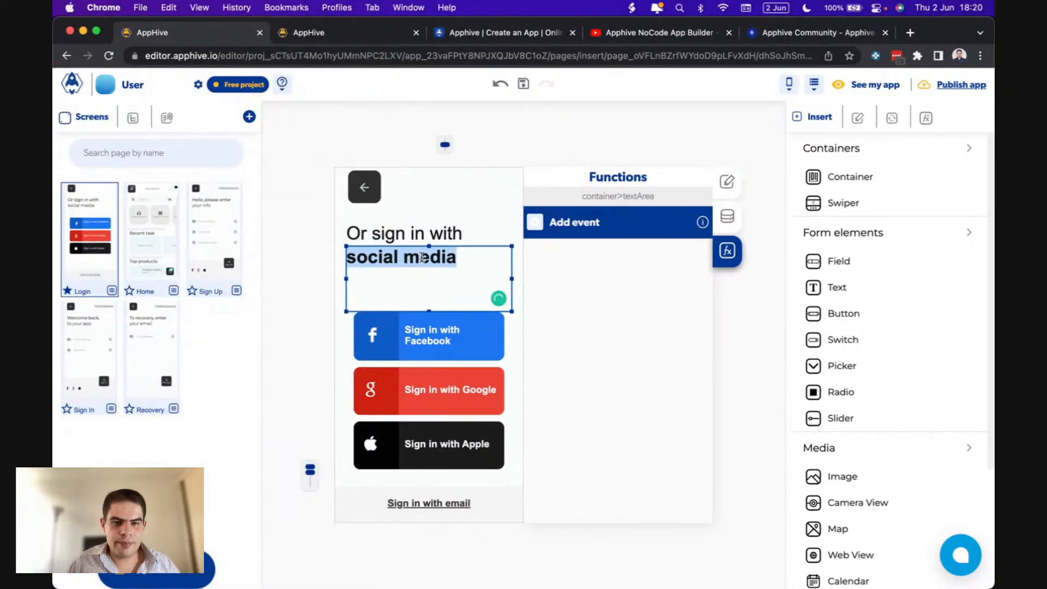
click(458, 256)
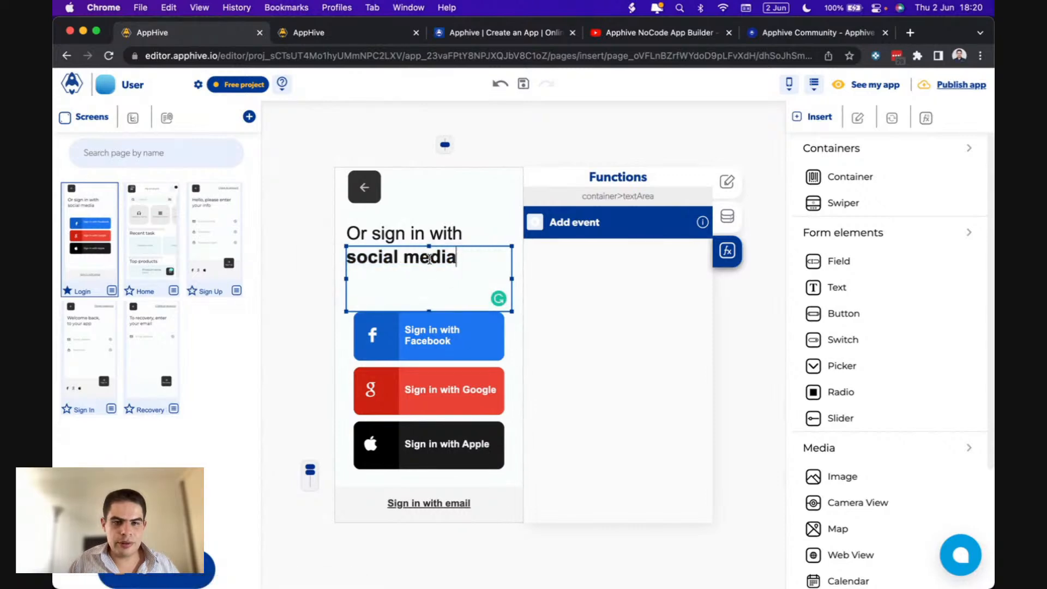
key(BackSpace)
key(BackSpace)
key(BackSpace)
key(BackSpace)
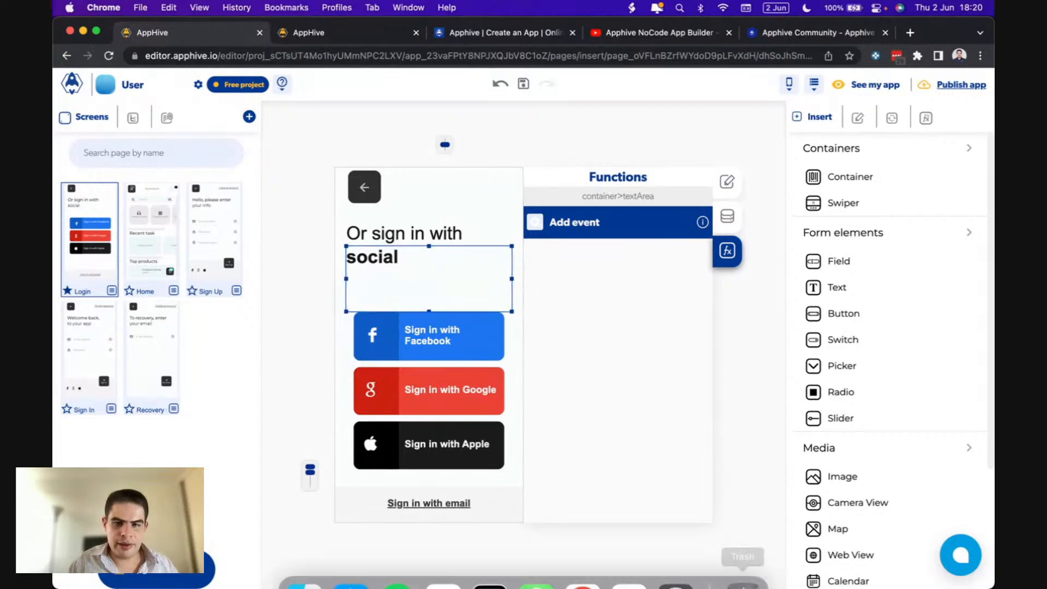
click(674, 559)
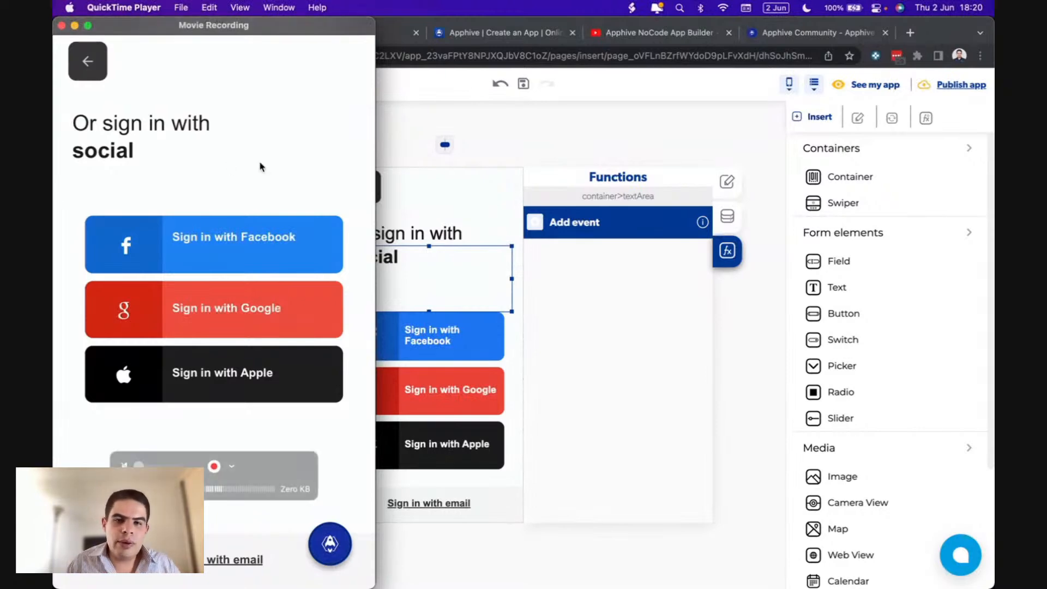
click(436, 122)
click(332, 37)
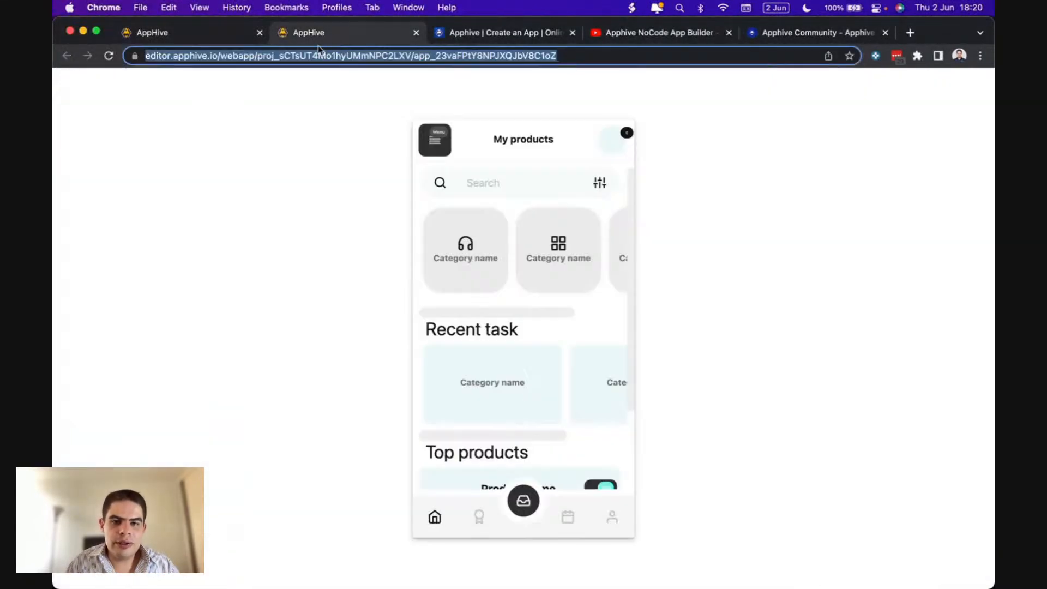
click(107, 58)
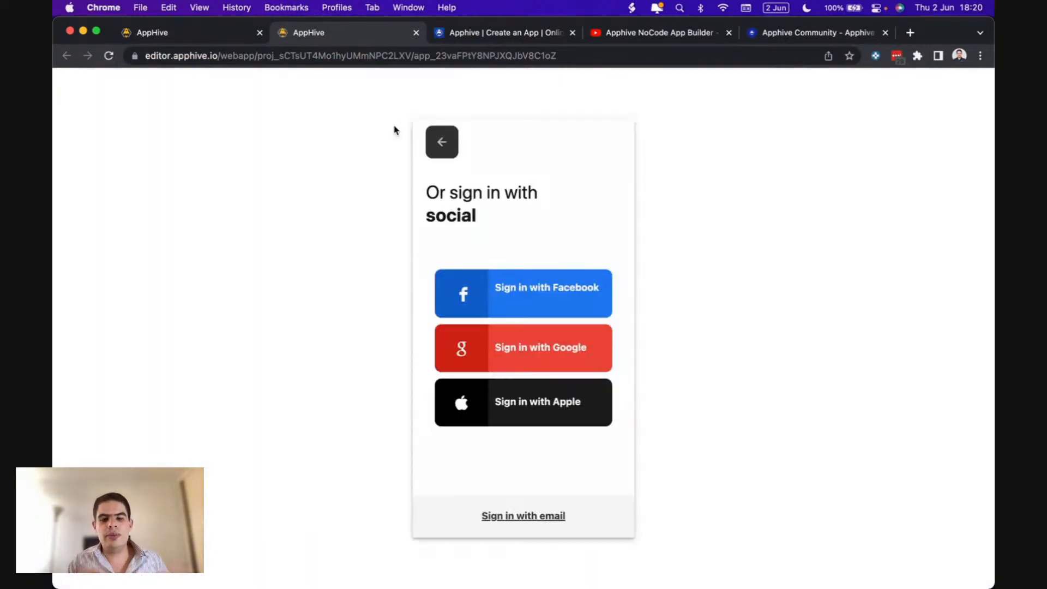
click(181, 32)
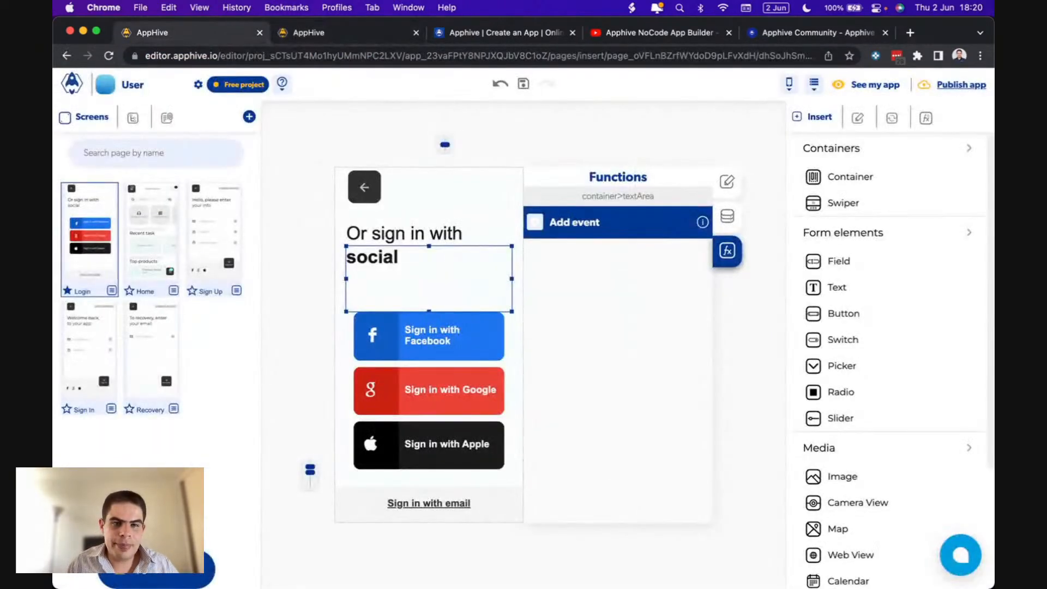
click(676, 558)
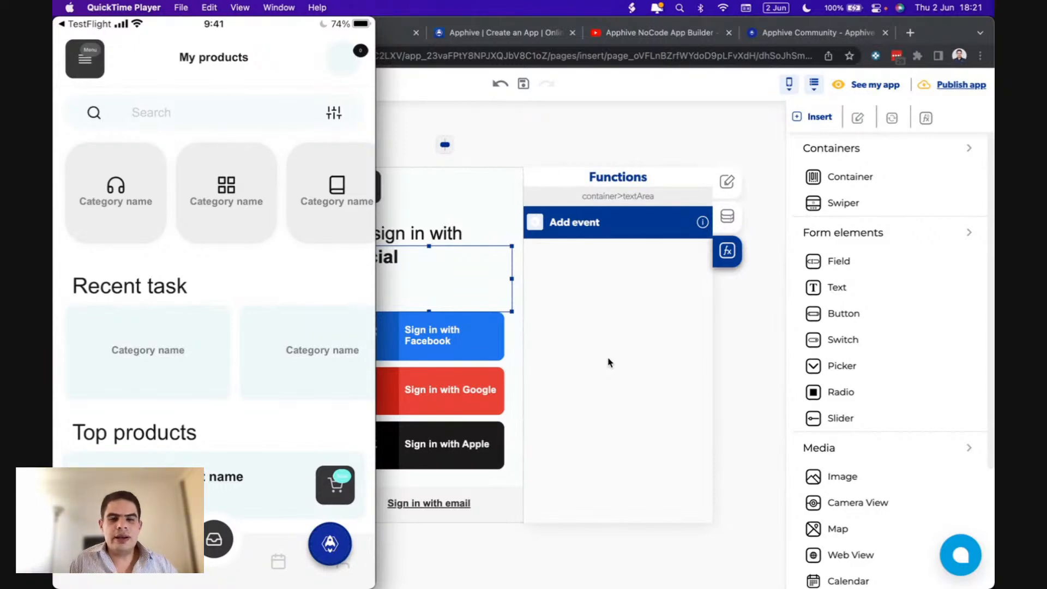
click(606, 363)
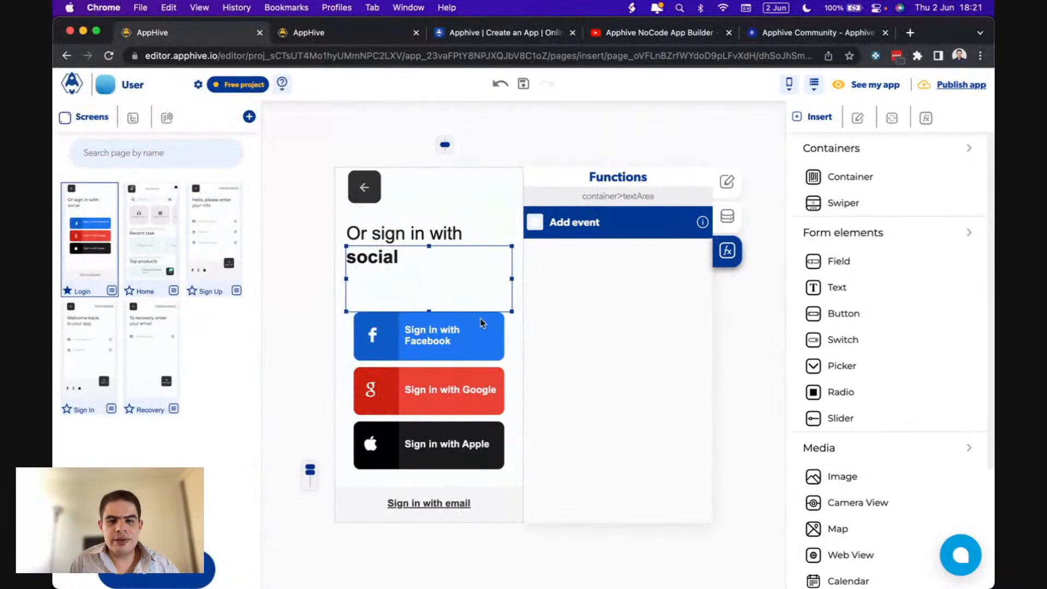
- Review the Facebook, Google, Apple and email sign-in actions, then move through Sign In to Sign Up
click(475, 322)
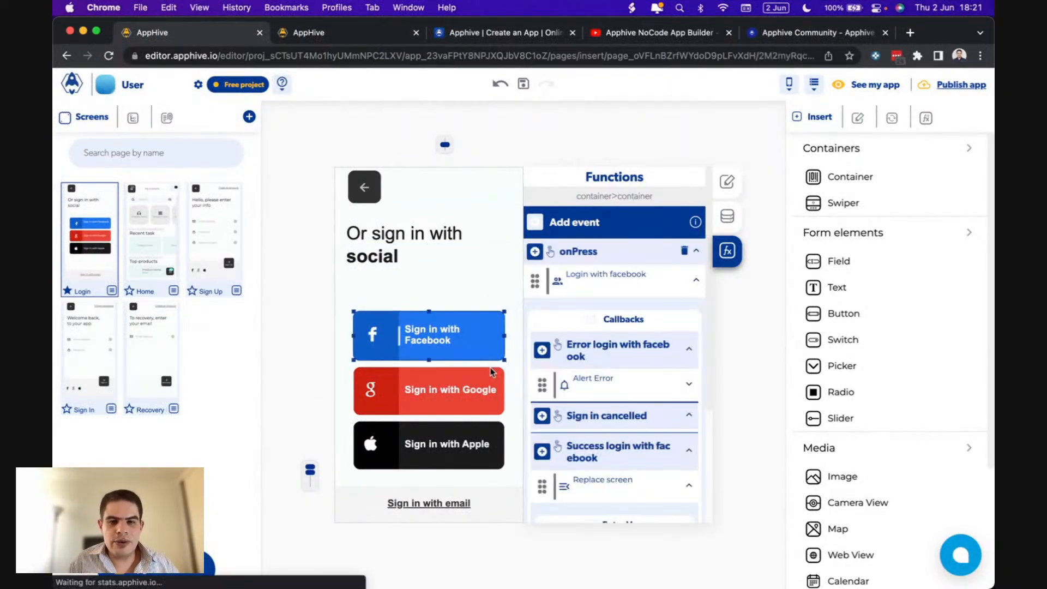
click(487, 388)
click(454, 436)
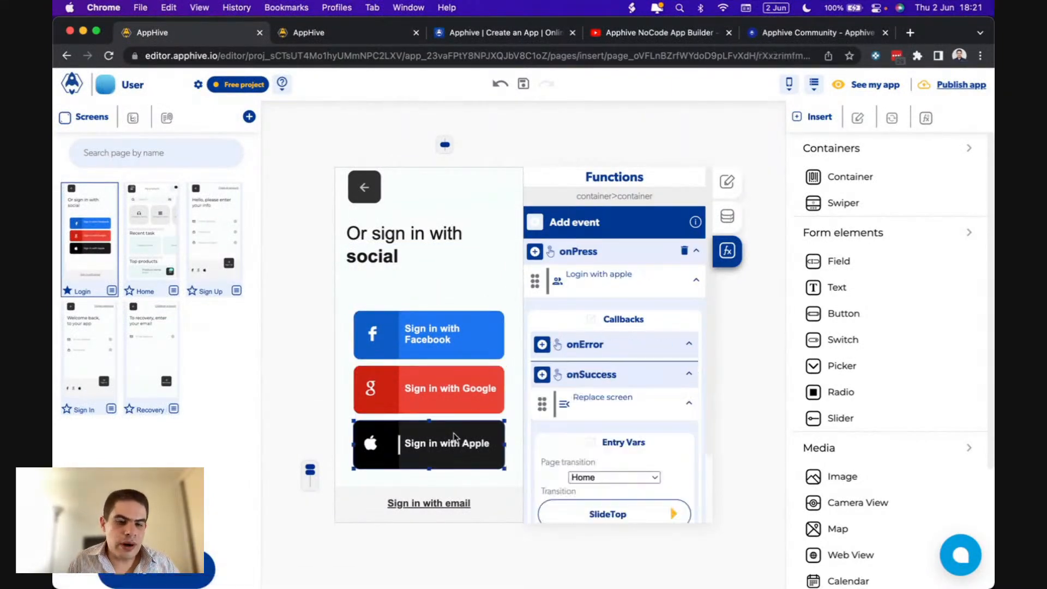
click(397, 502)
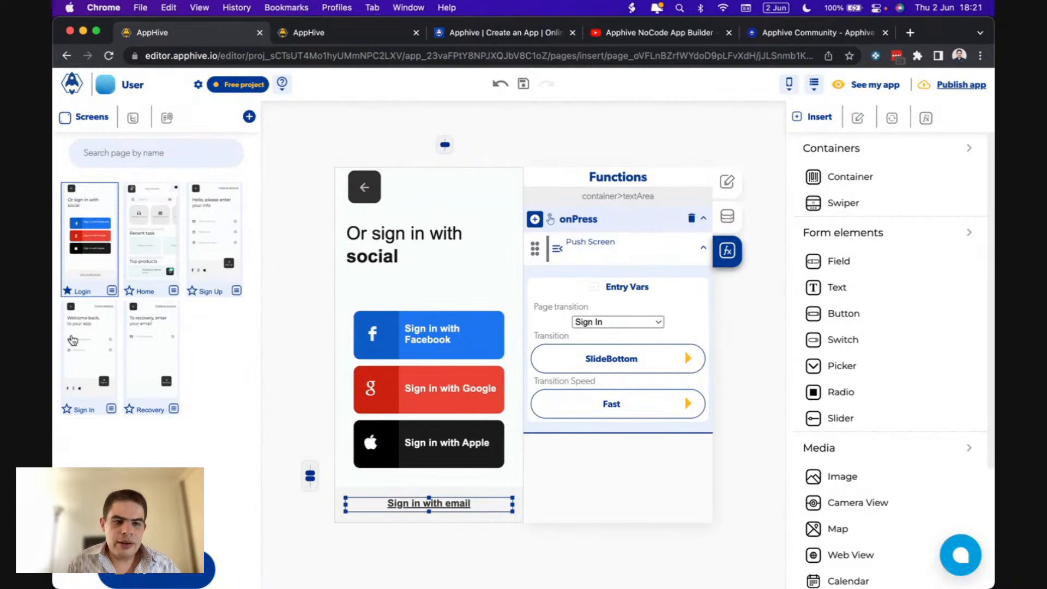
click(80, 342)
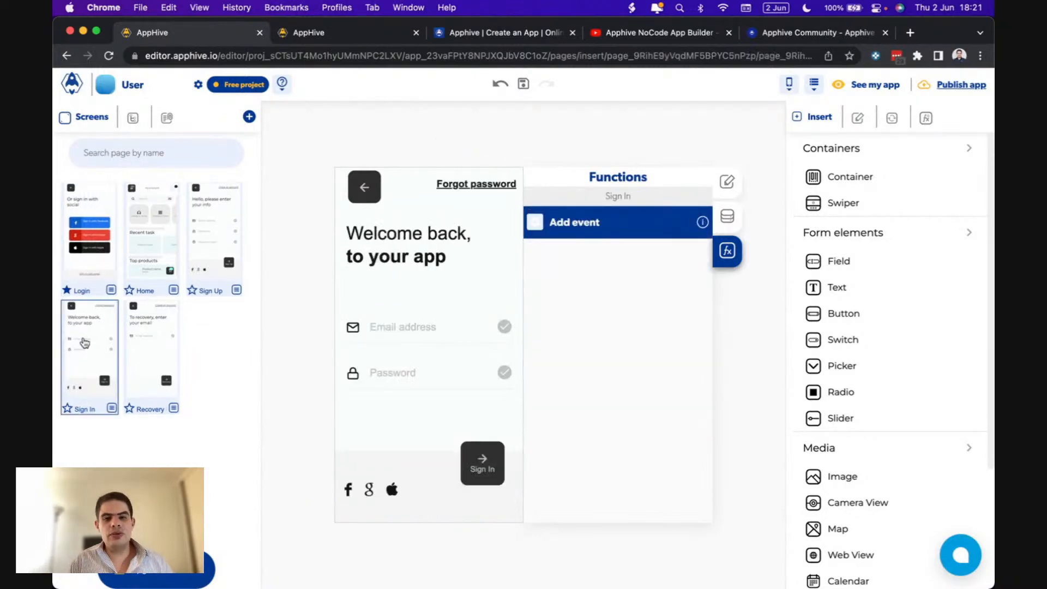
click(224, 219)
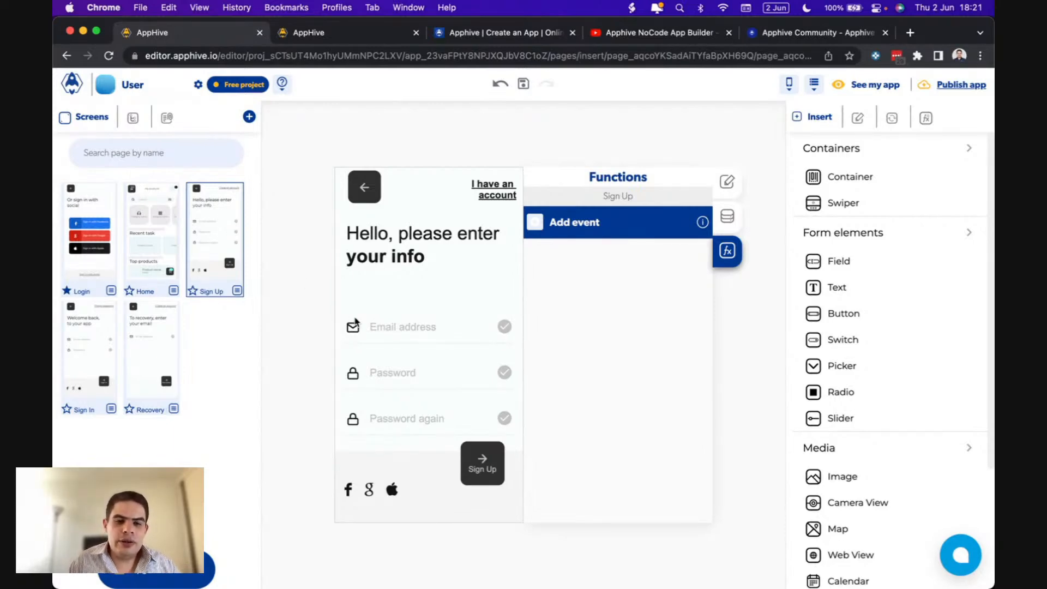
- Replace the second field's Password text with Name
click(405, 330)
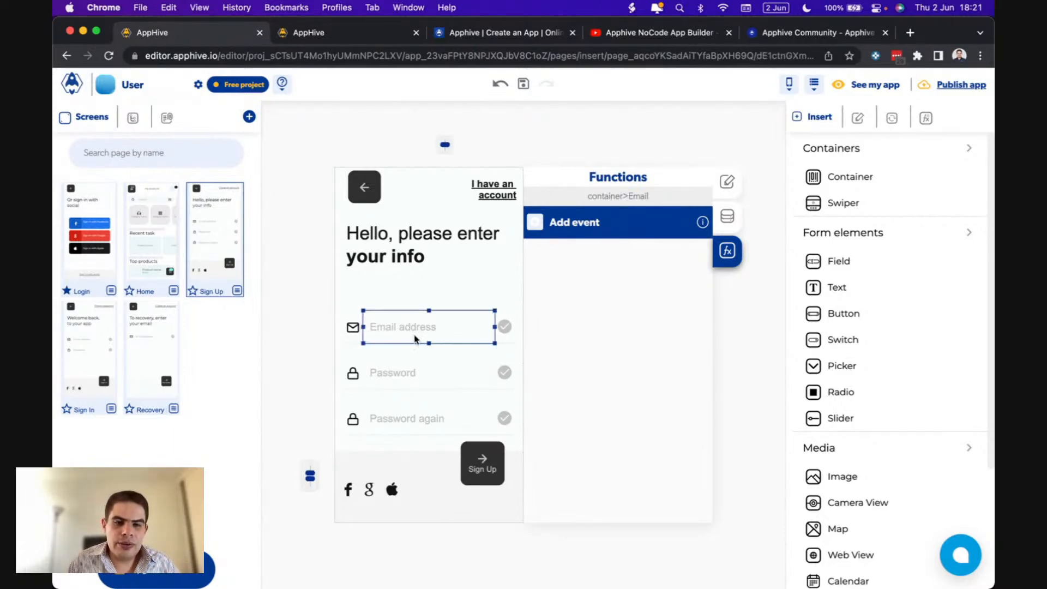
click(385, 379)
click(381, 418)
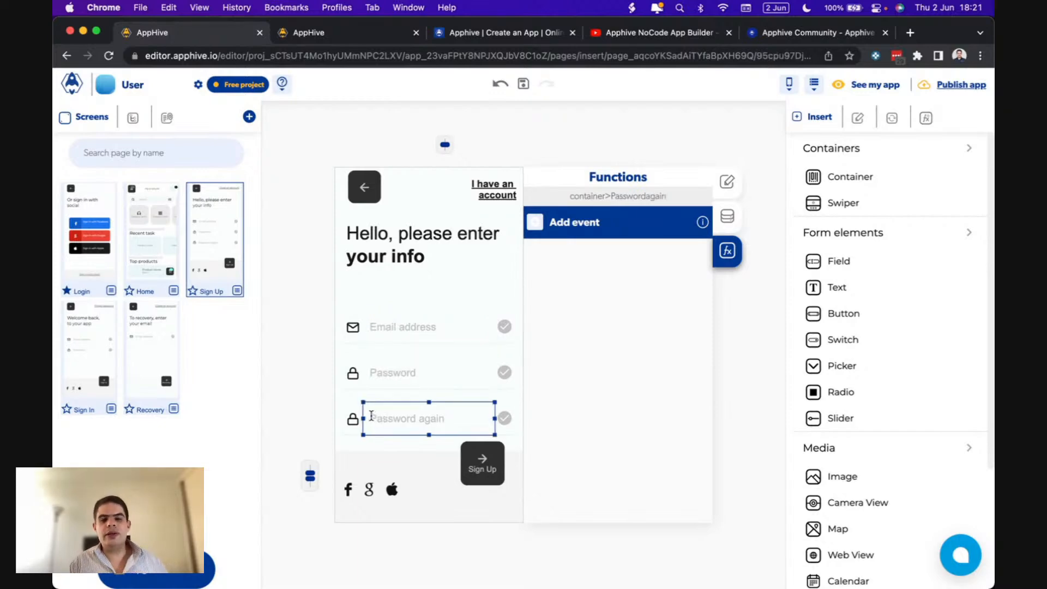
click(388, 373)
double_click(387, 373)
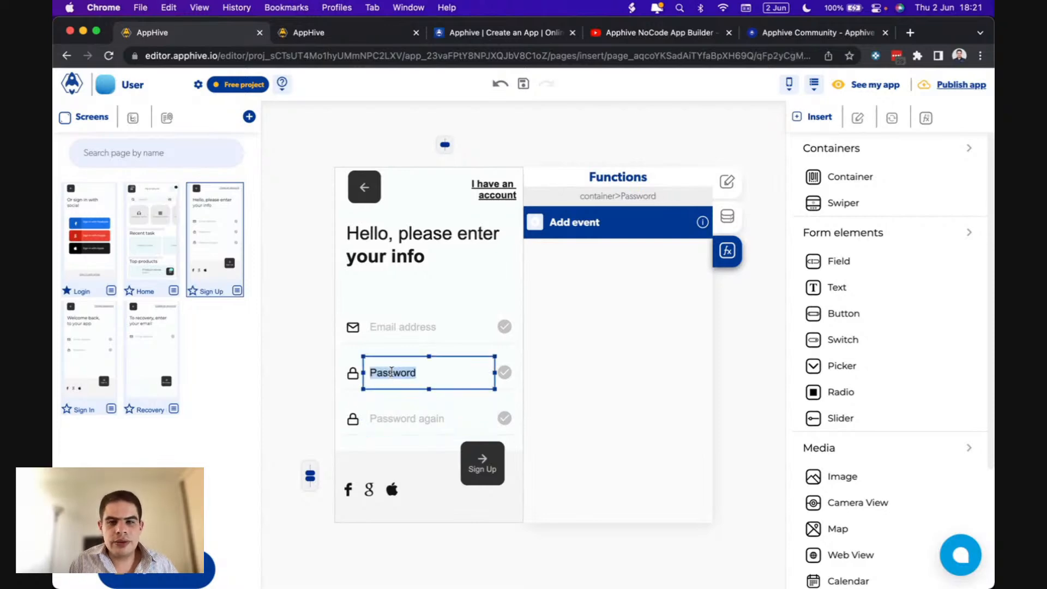
text(Name)
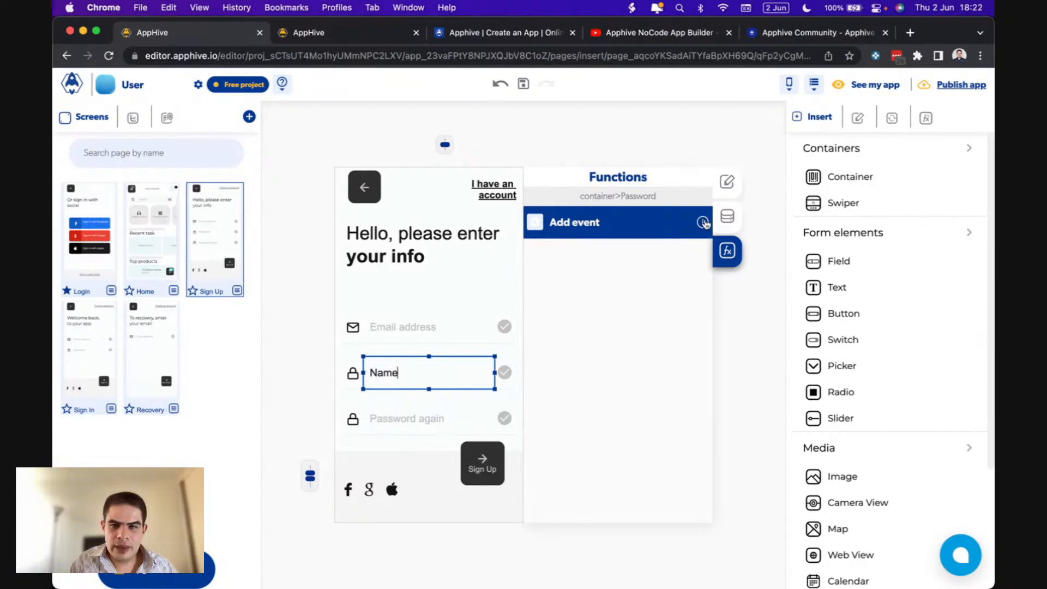
- In the field's Data settings, change the control name from Password to Name
click(727, 216)
double_click(390, 371)
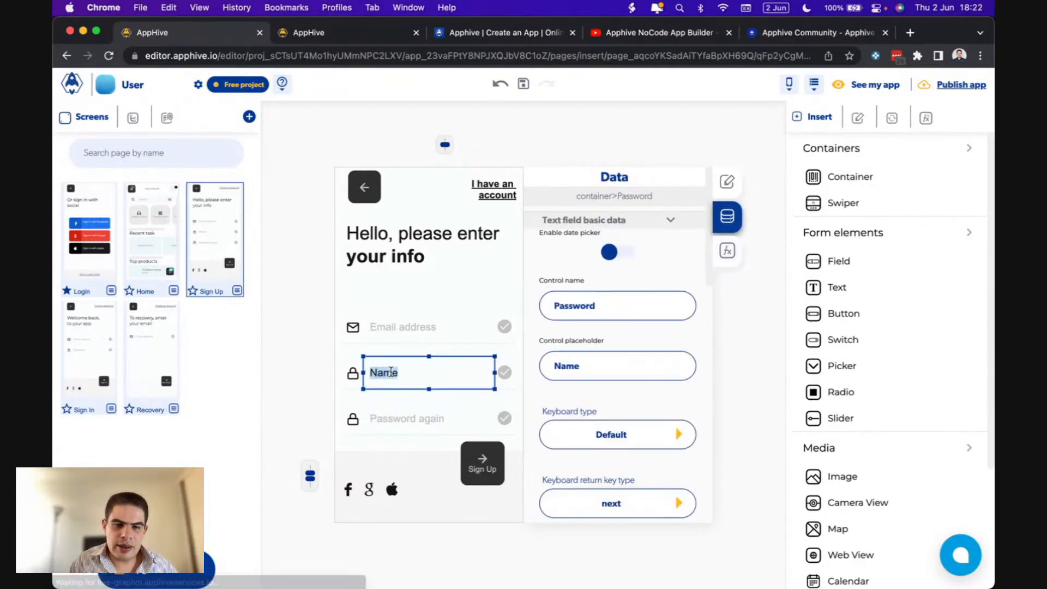
click(596, 366)
drag(596, 367, 545, 370)
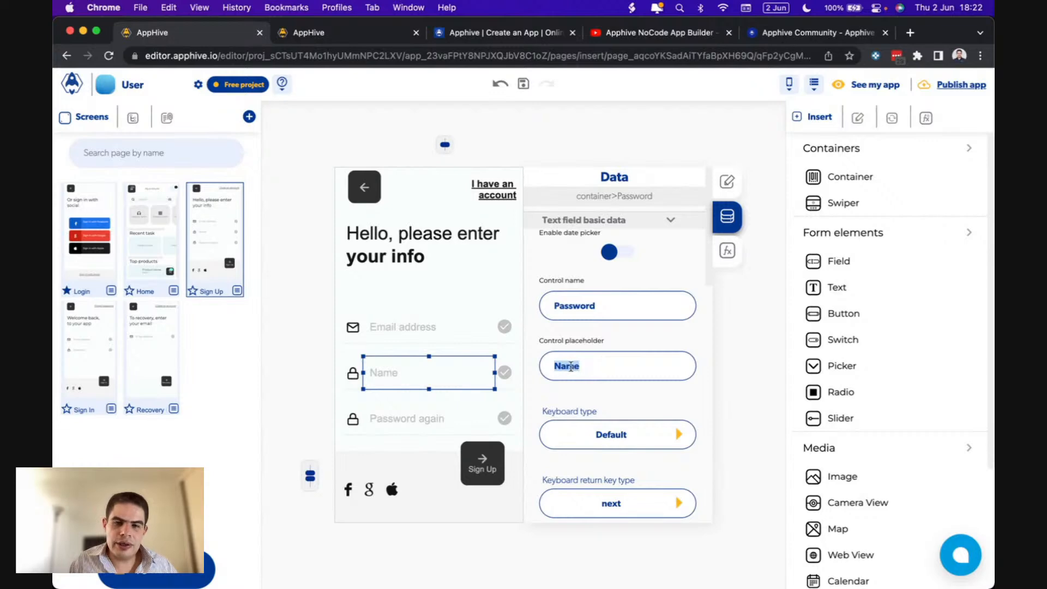
drag(604, 304, 529, 310)
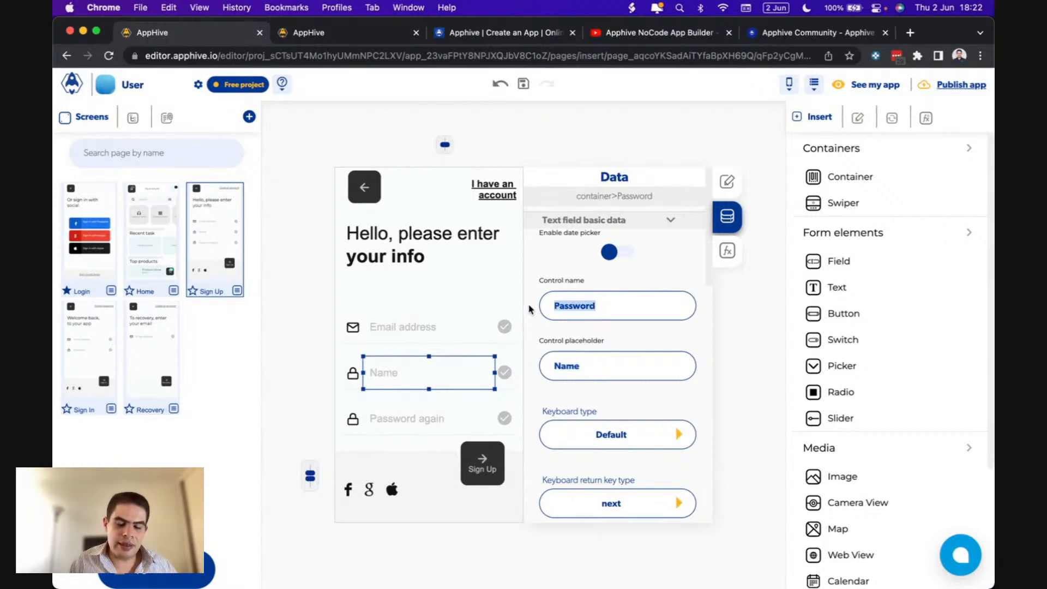
text(Name)
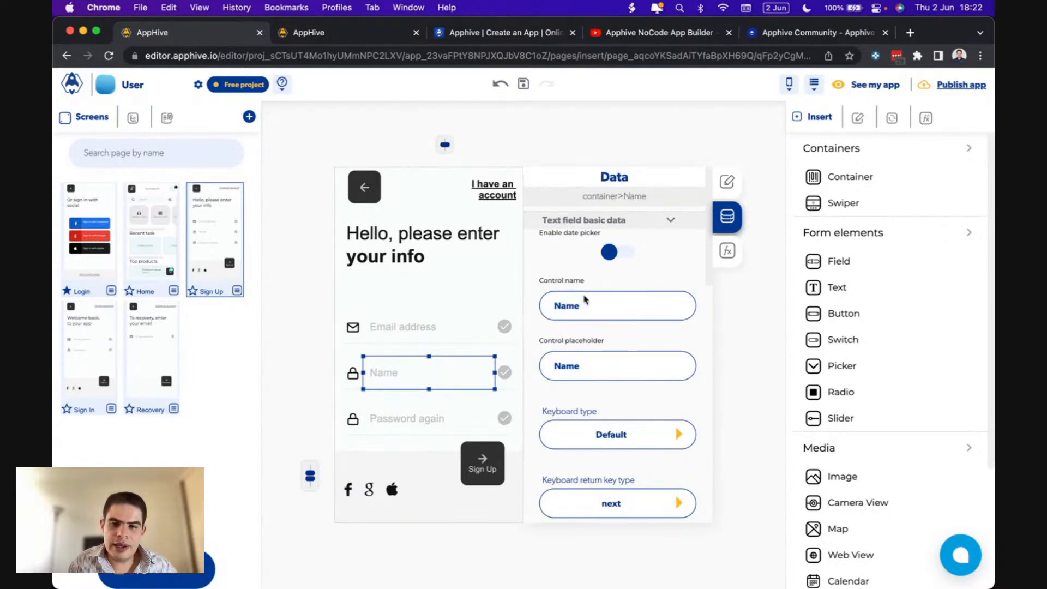
drag(582, 307, 530, 296)
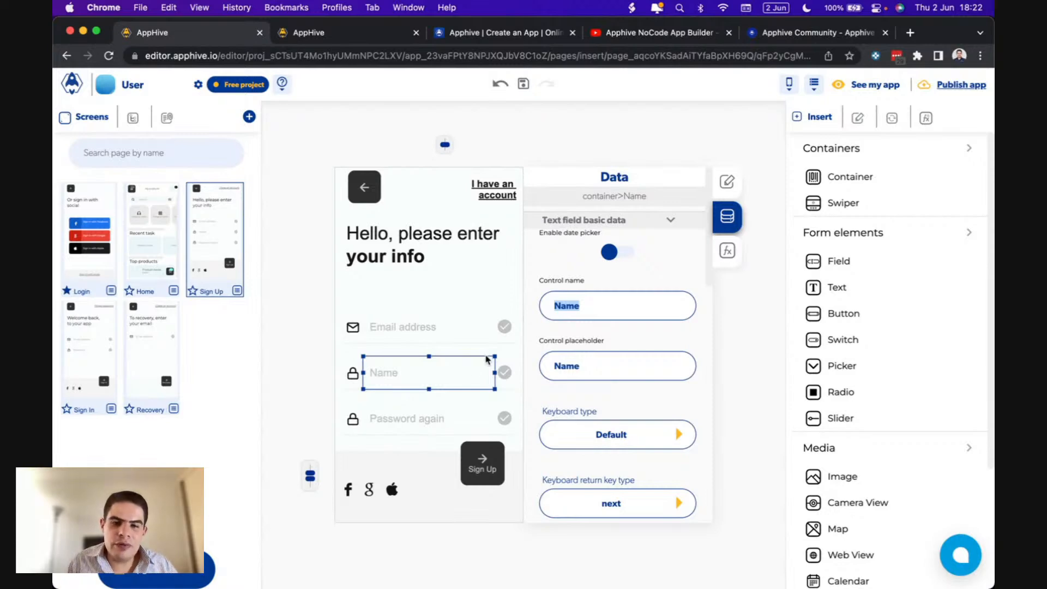
double_click(354, 374)
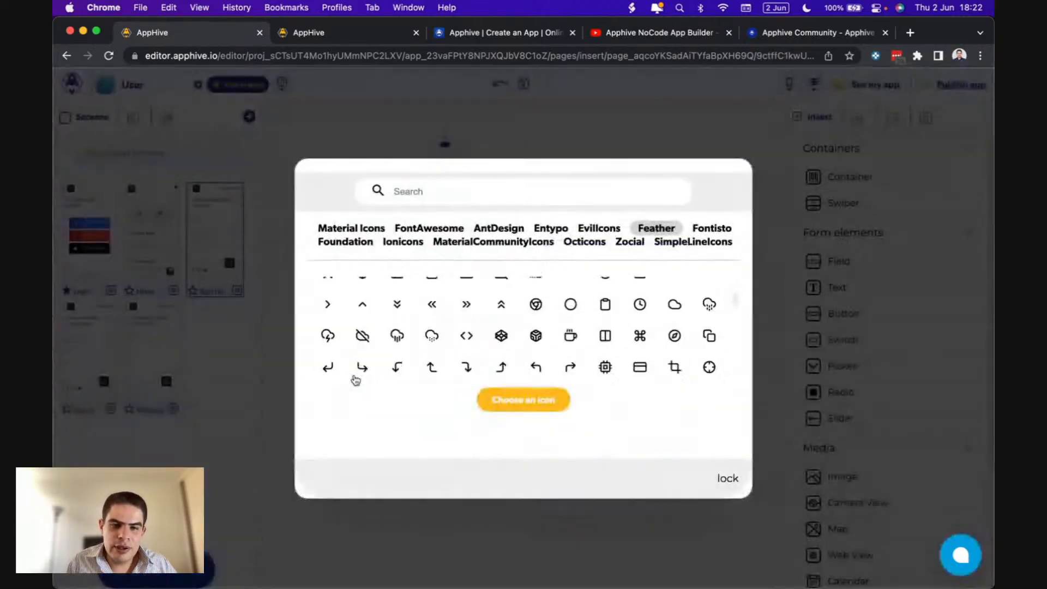
- Search 'use' and apply the Feather user icon to the Name field
click(442, 194)
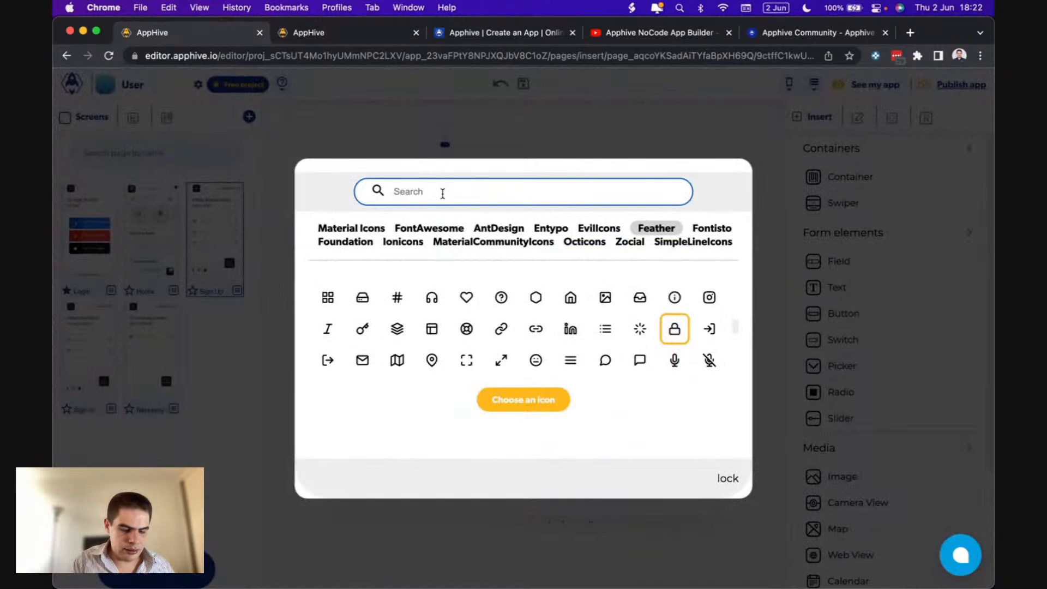
text(use)
click(432, 290)
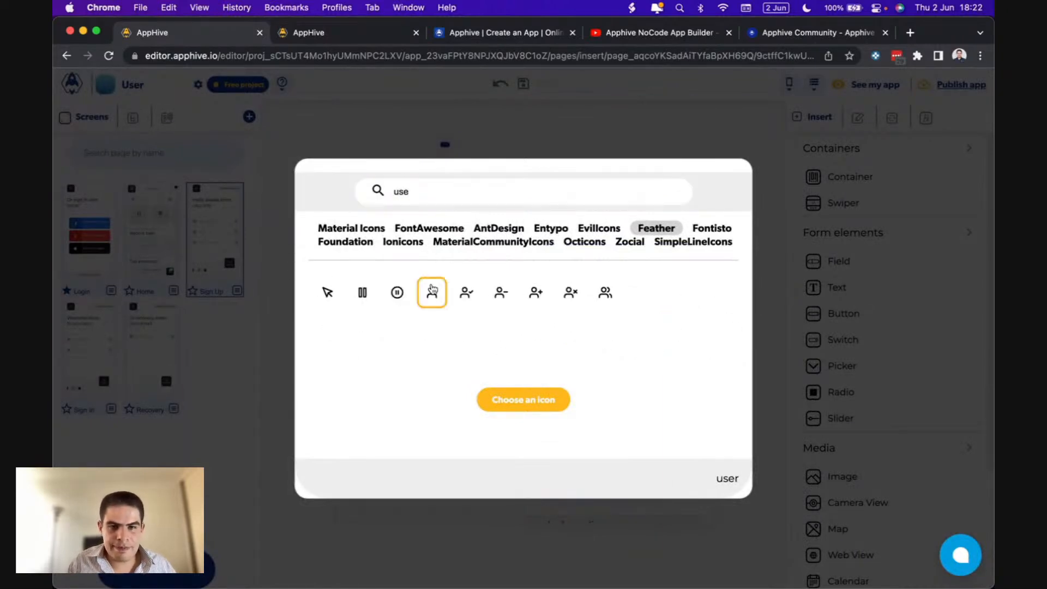
click(518, 399)
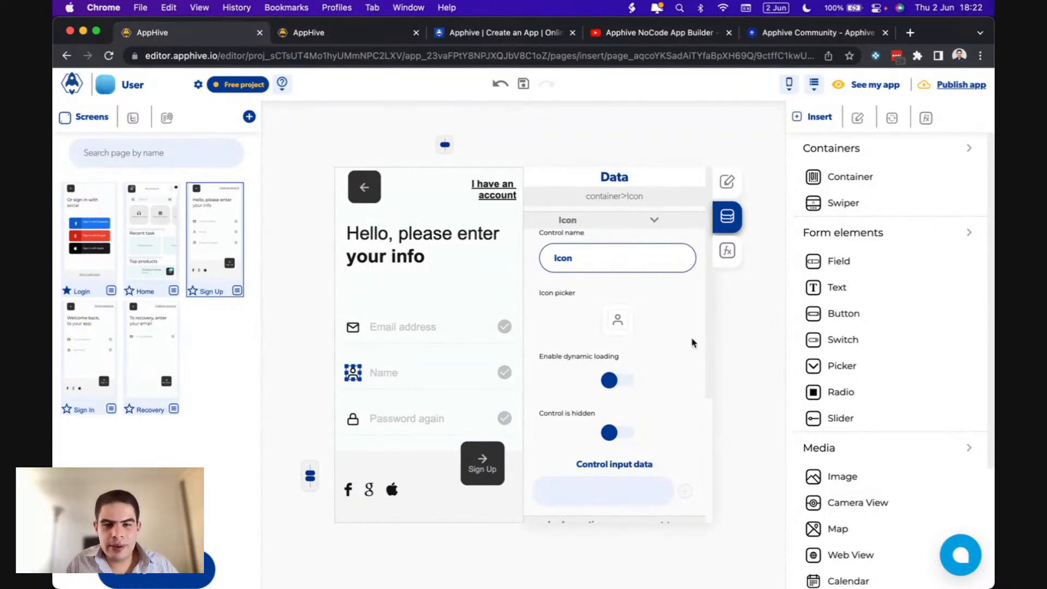
click(388, 334)
- Turn off obscure text for the Name field
click(385, 376)
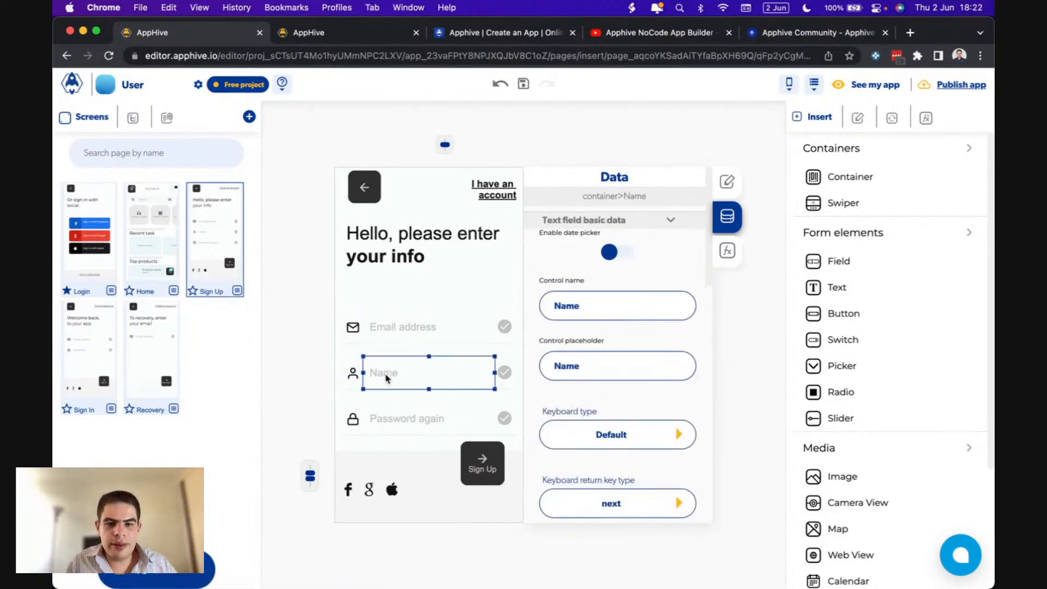
scroll(594, 420, down, 10)
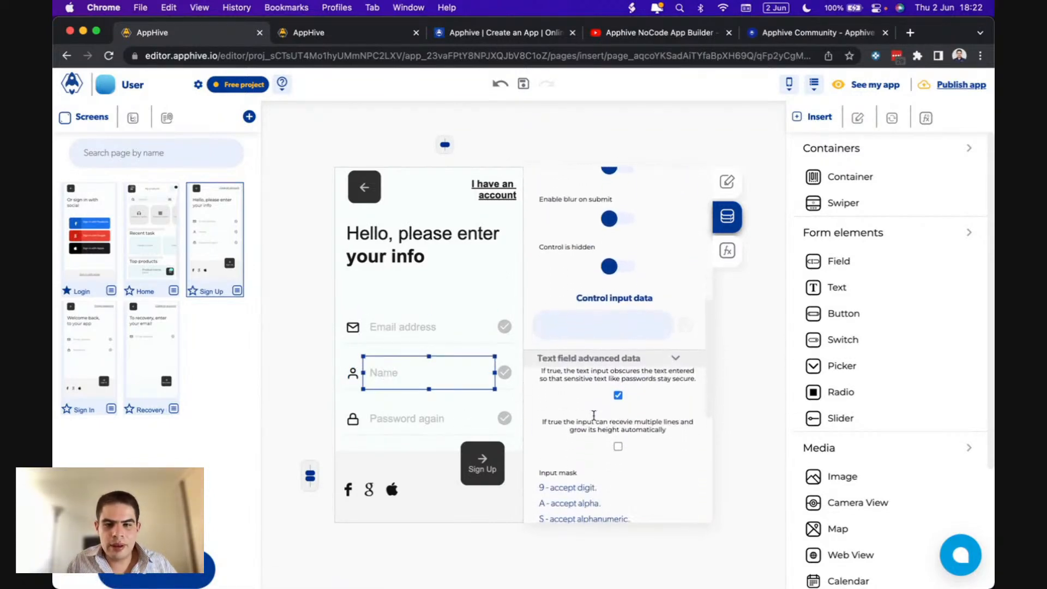
click(618, 397)
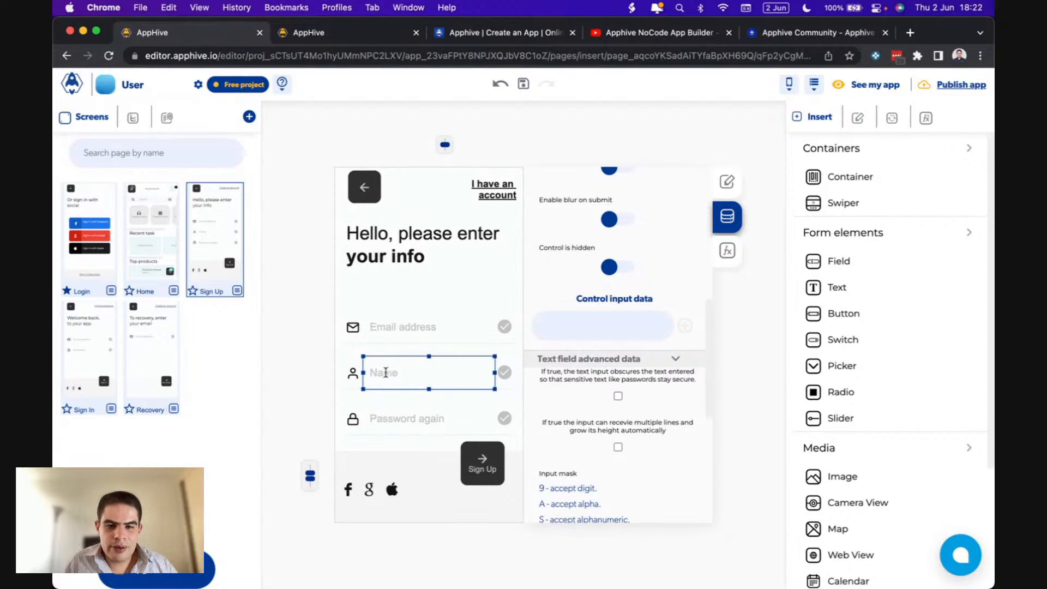
- Rename the 'Password again' field to 'Password' in both placeholder and control name
click(393, 415)
double_click(420, 424)
double_click(434, 419)
key(BackSpace)
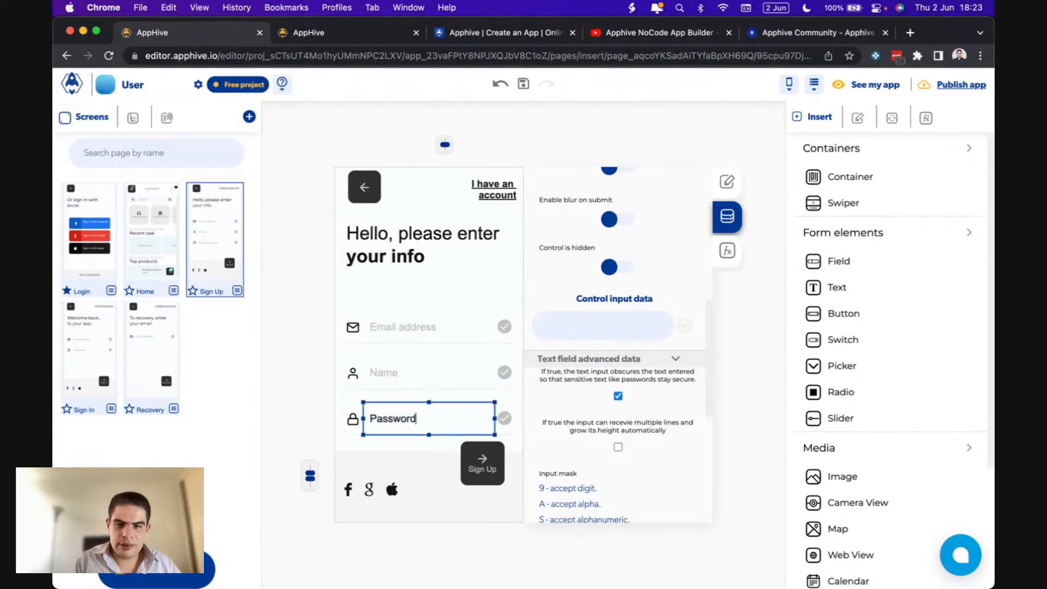
scroll(633, 300, up, 5)
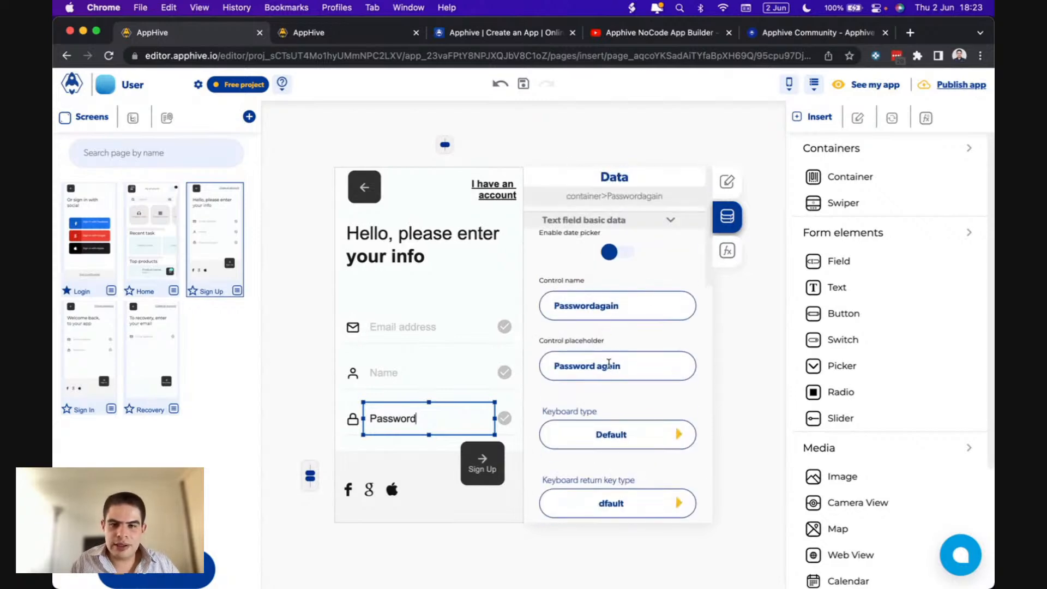
double_click(609, 365)
click(608, 313)
click(600, 307)
key(BackSpace)
key(BackSpace)
key(BackSpace)
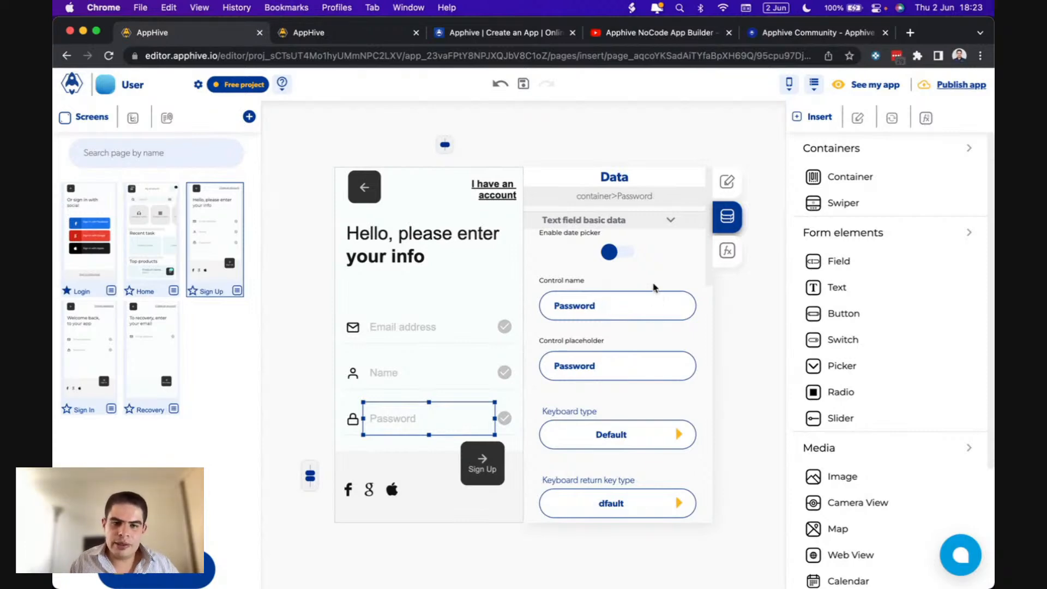
- Check the Email address, Name and Password fields, then show the Sign Up button's functions
click(402, 327)
click(408, 376)
click(404, 413)
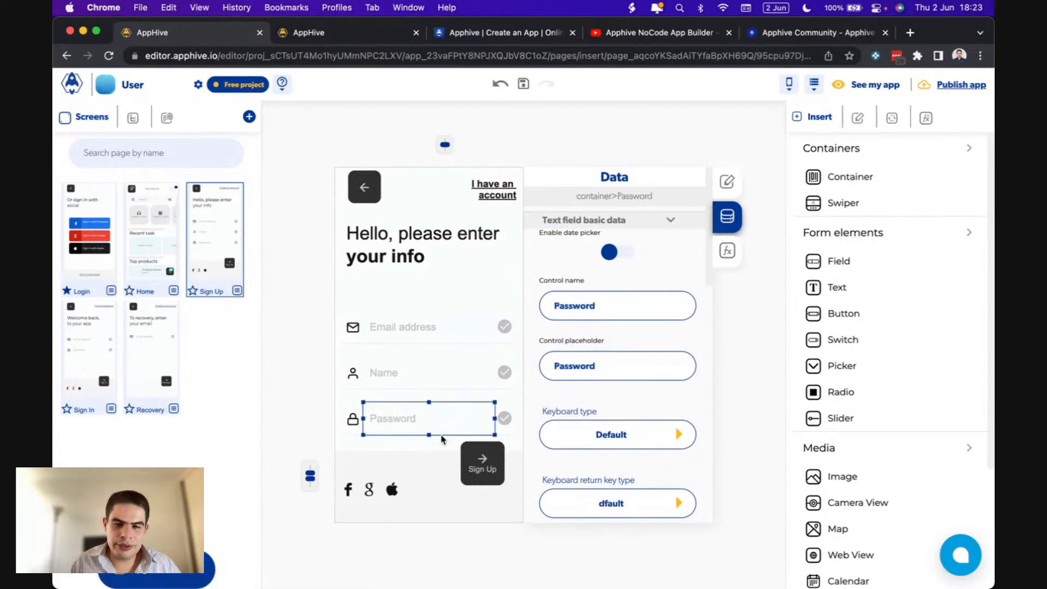
click(494, 451)
click(728, 250)
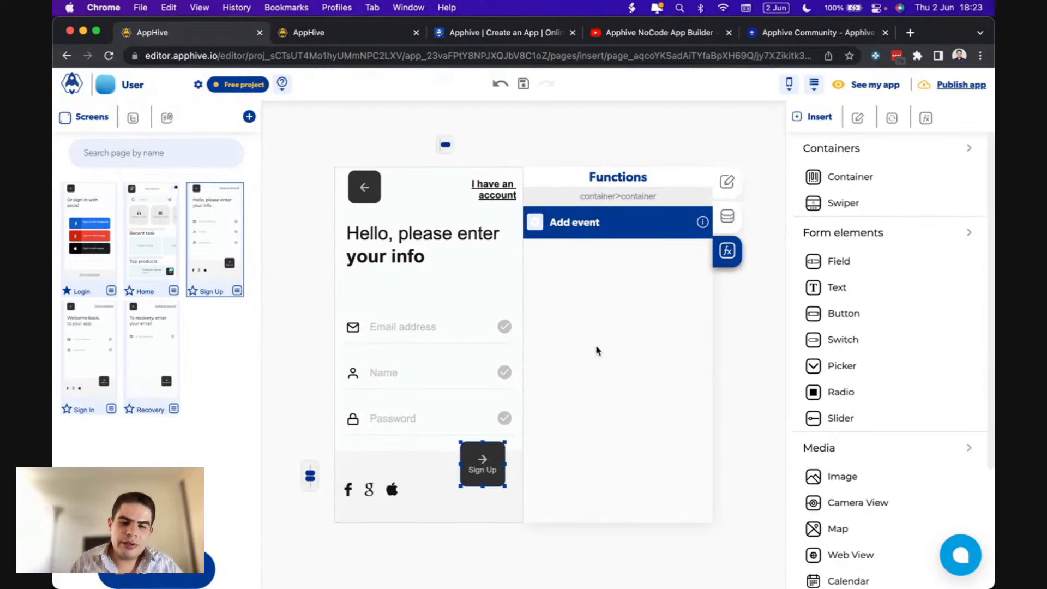
- Add an onPress event to the Sign Up button that runs the Users > Sign Up action
click(536, 222)
click(538, 251)
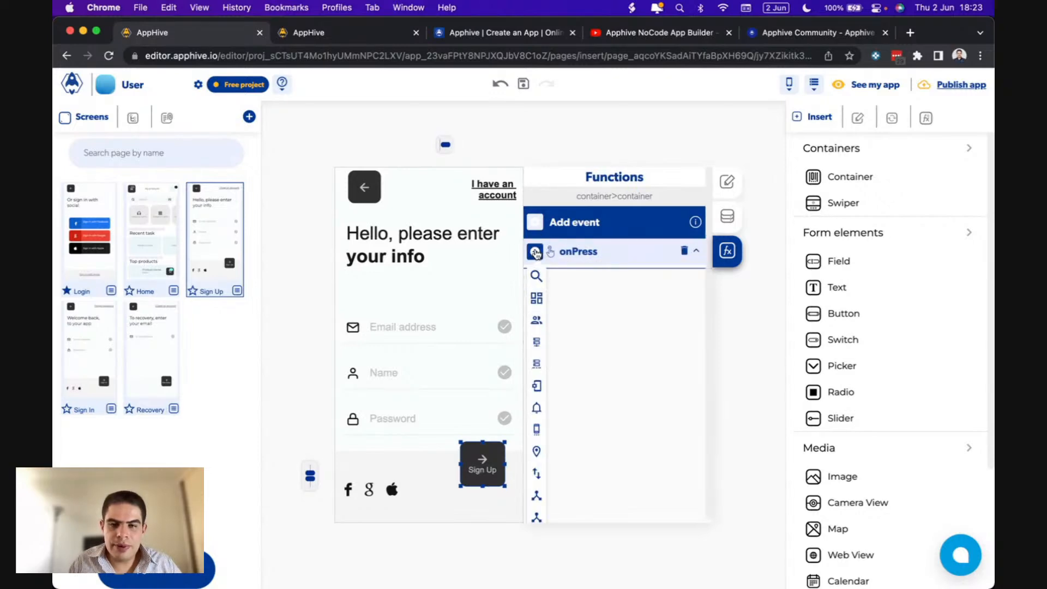
mouse_move(536, 294)
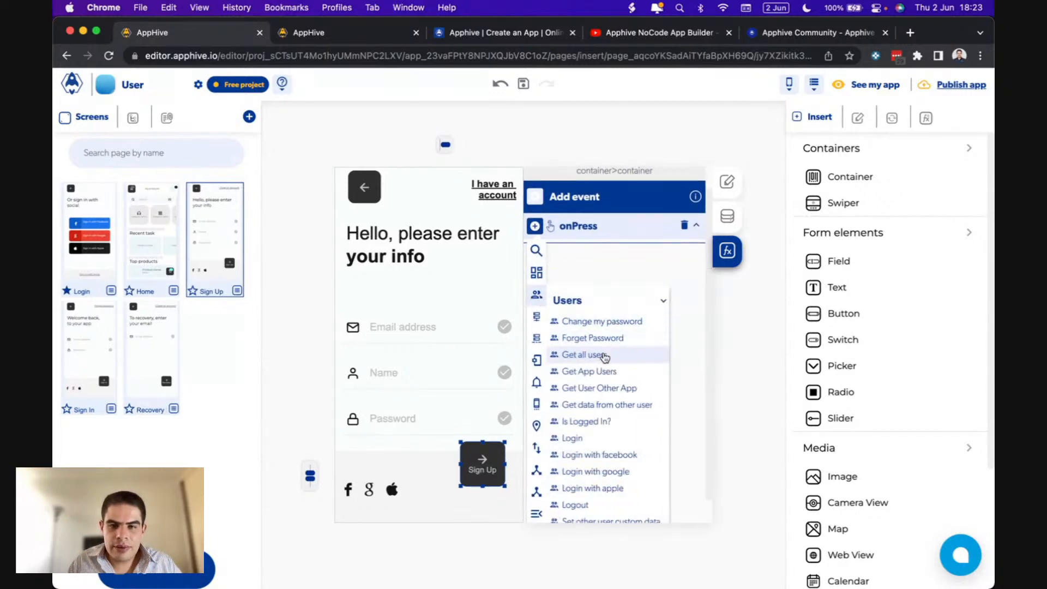
scroll(604, 345, down, 3)
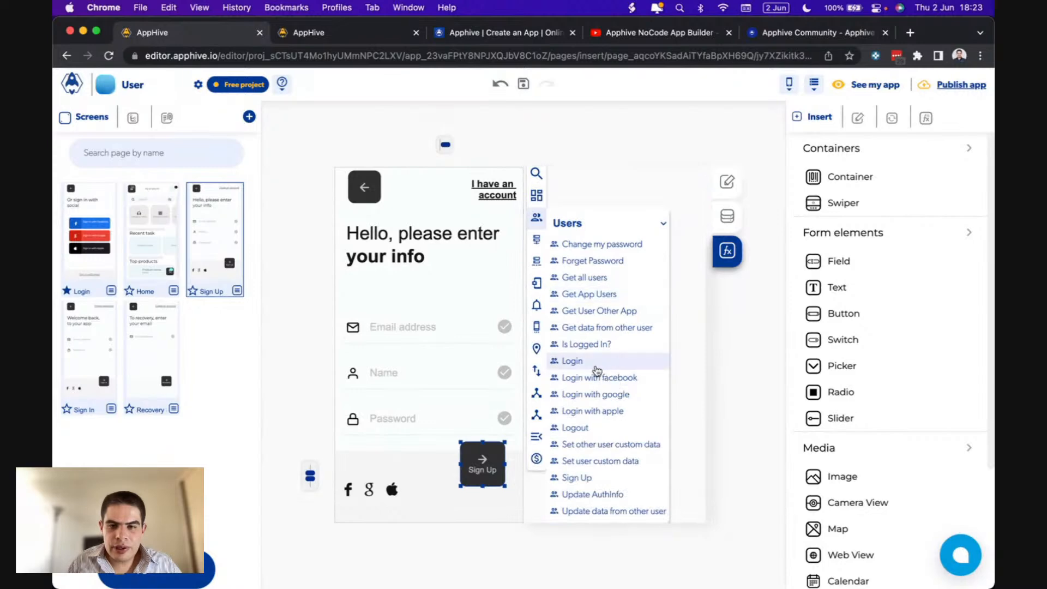
click(587, 480)
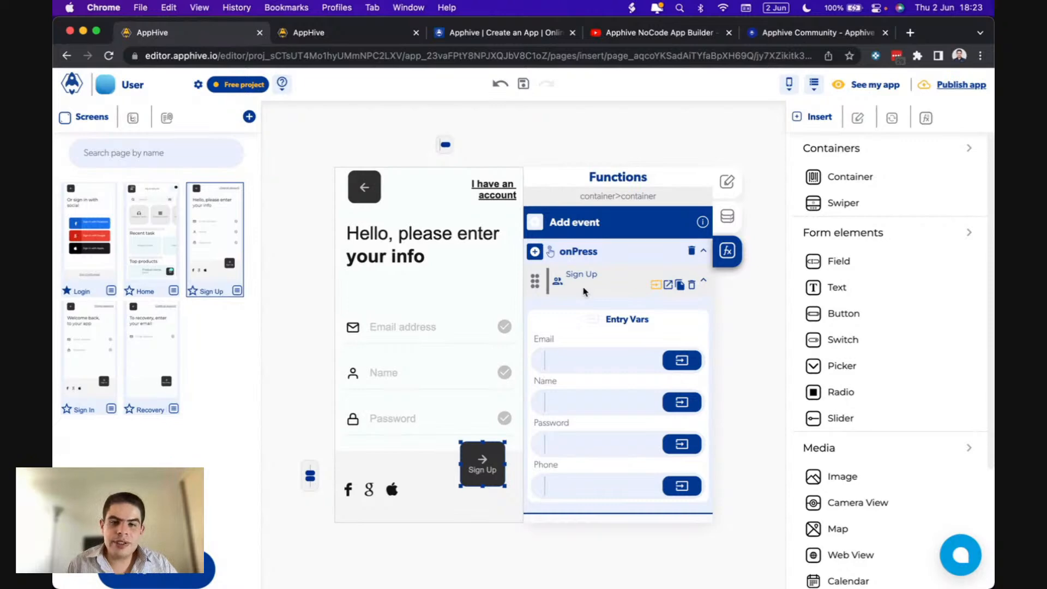
- Close the Email label popup and open the value choices for the Email entry variable
double_click(544, 339)
drag(545, 338, 549, 381)
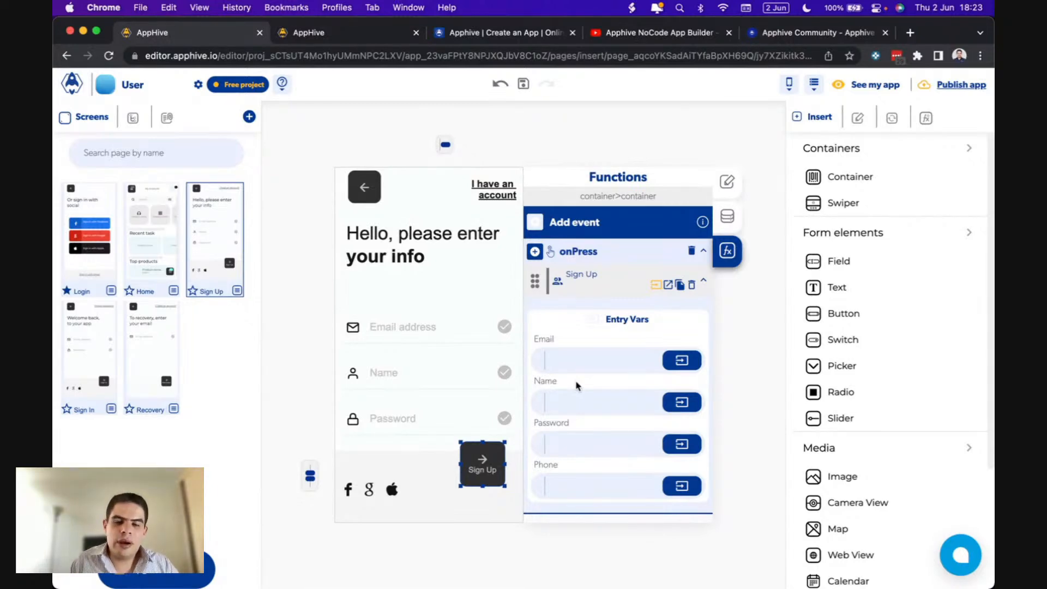
double_click(544, 338)
drag(544, 339, 542, 339)
click(580, 338)
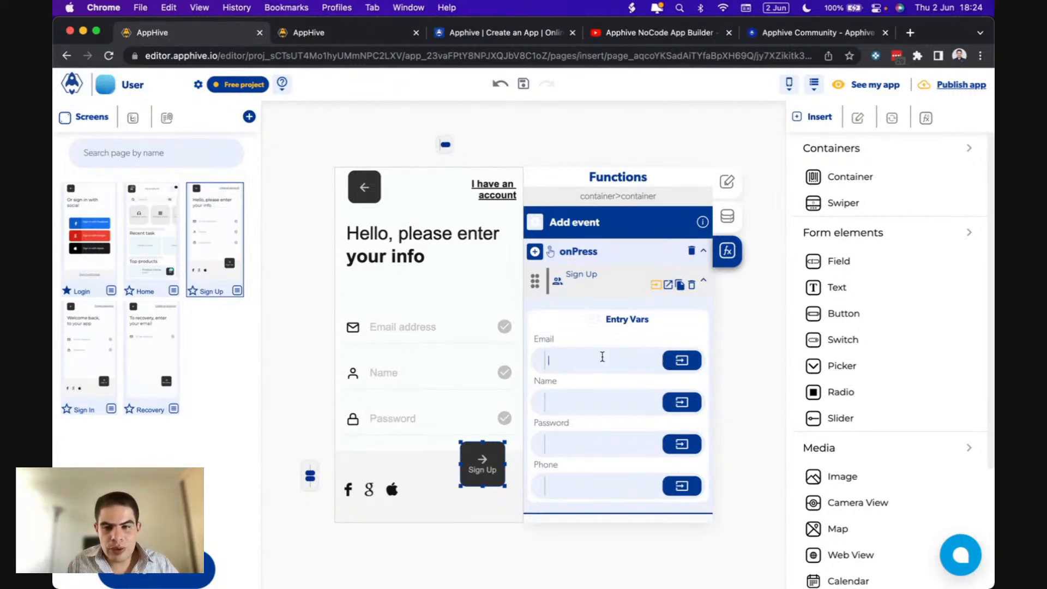
click(559, 359)
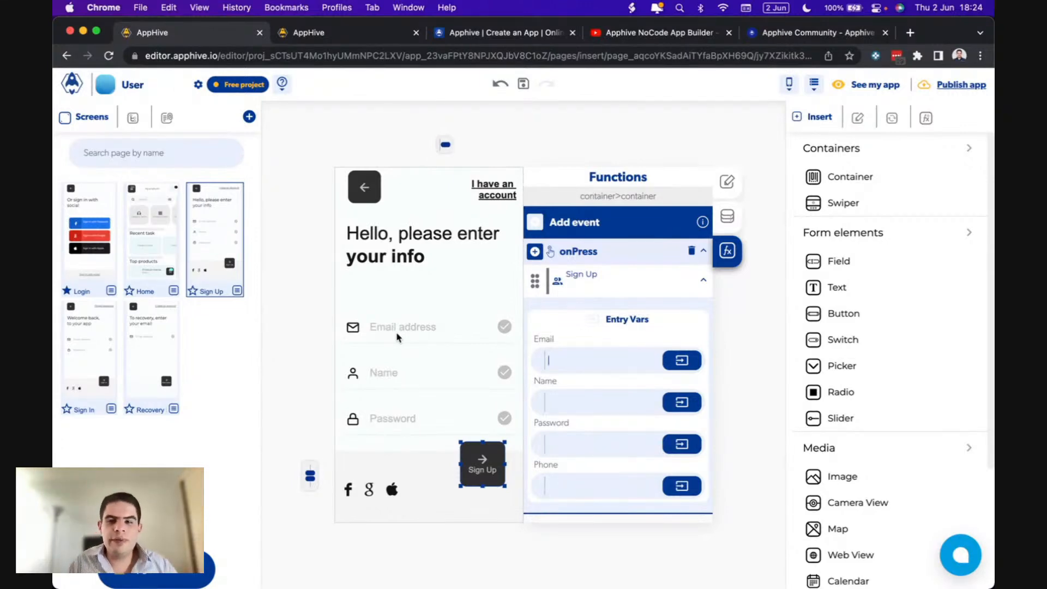
click(681, 361)
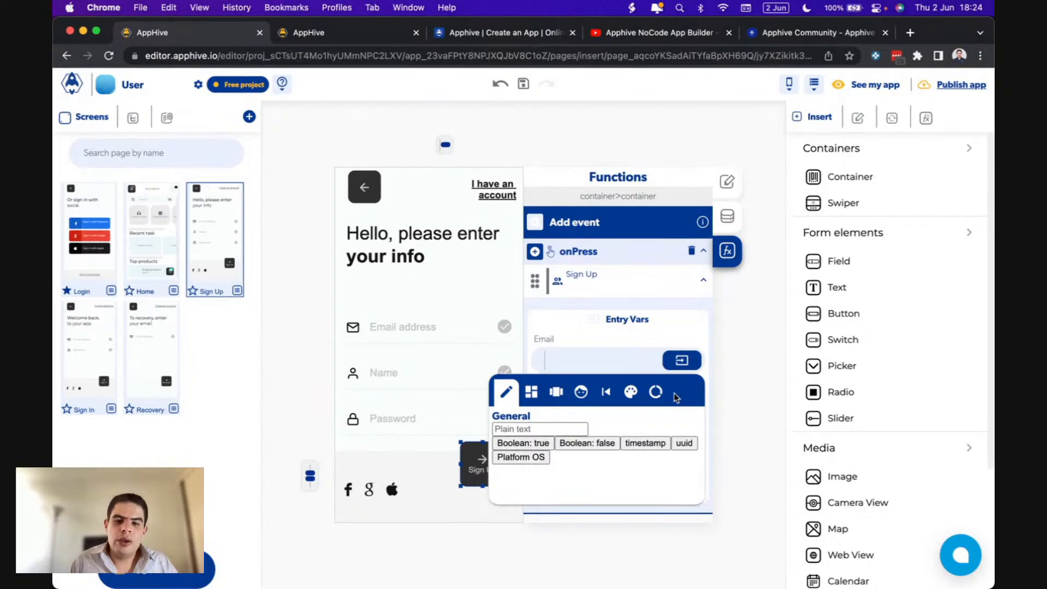
- Browse the plain text, complex, user data, event output and colour value options for Email
click(513, 428)
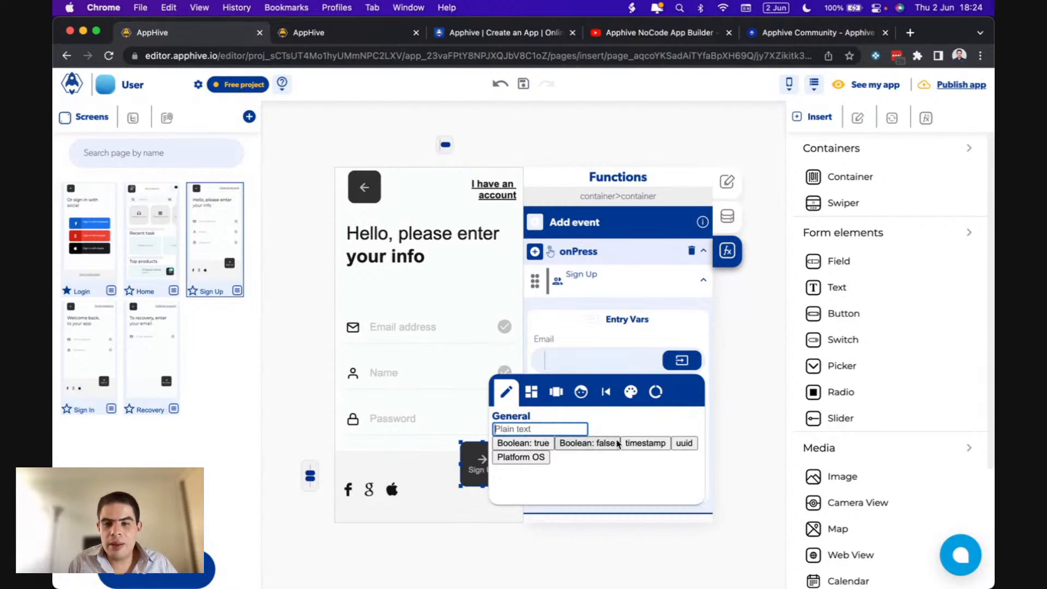
click(555, 404)
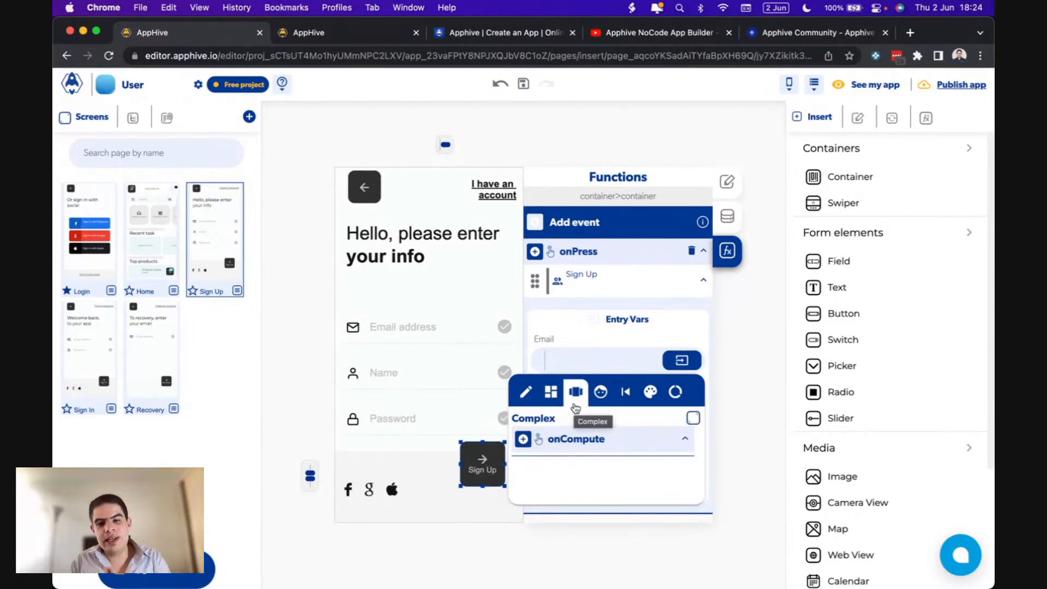
click(600, 393)
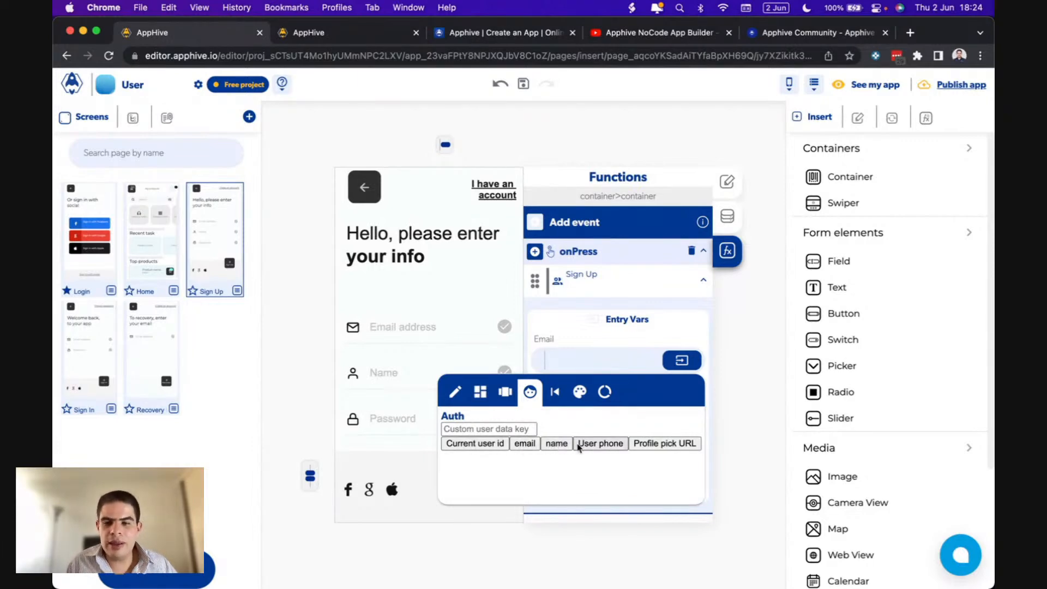
click(554, 395)
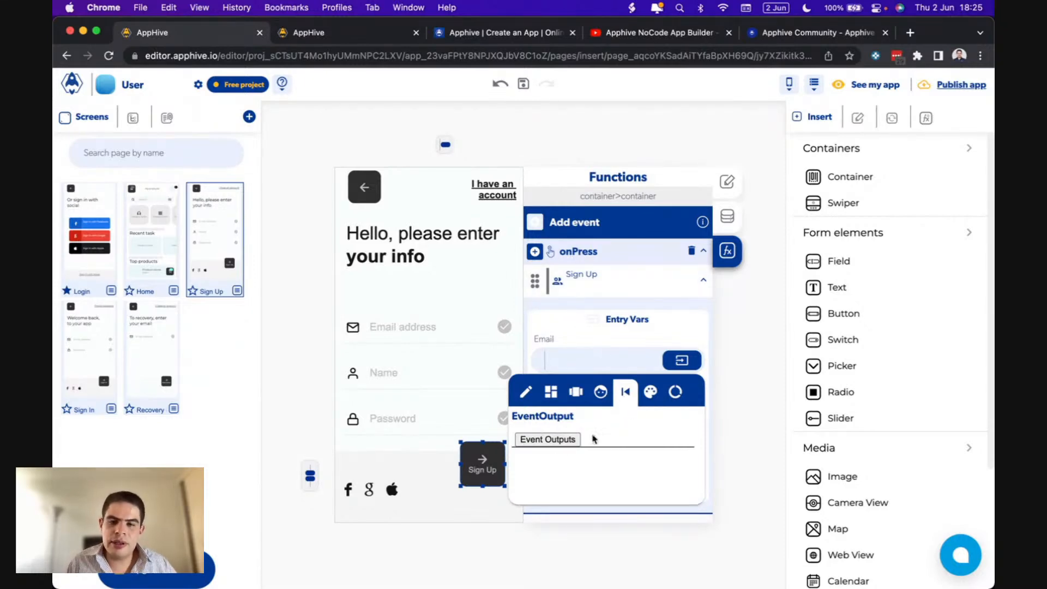
click(652, 393)
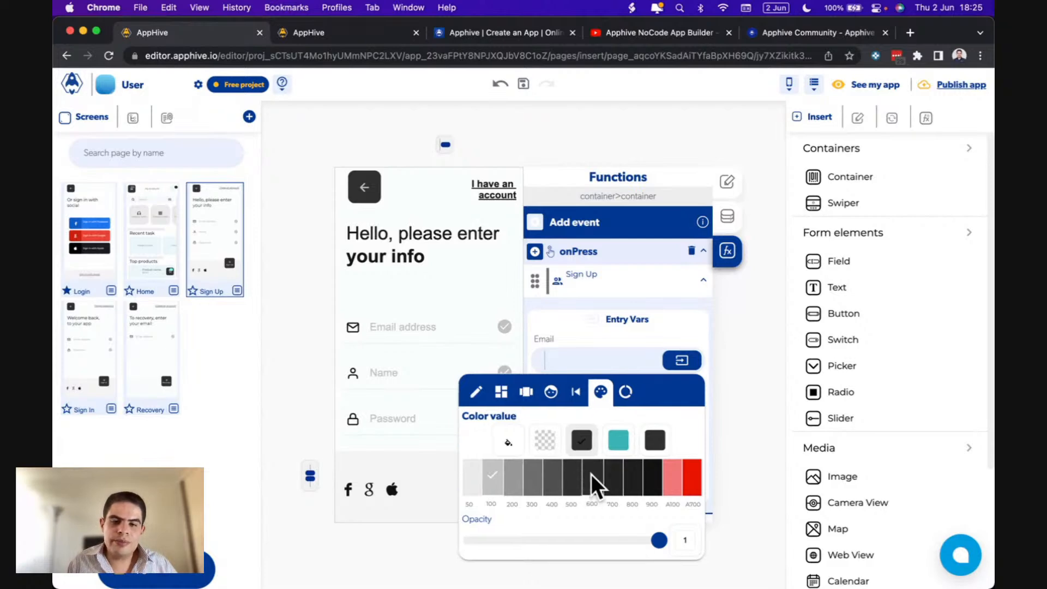
- In the Context Data tab, set the Email entry's context type to Page data
click(628, 392)
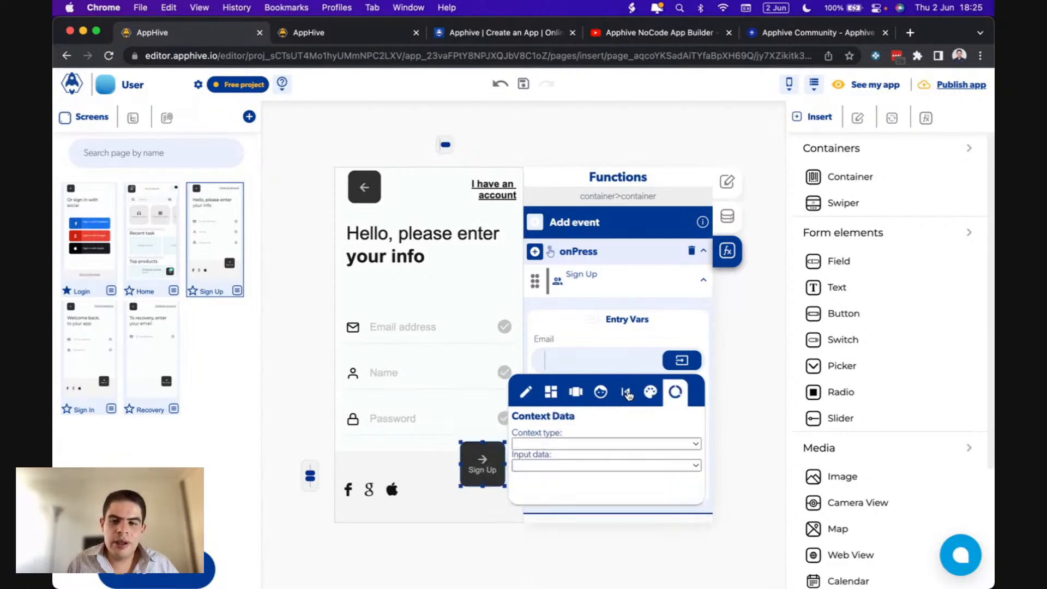
click(554, 445)
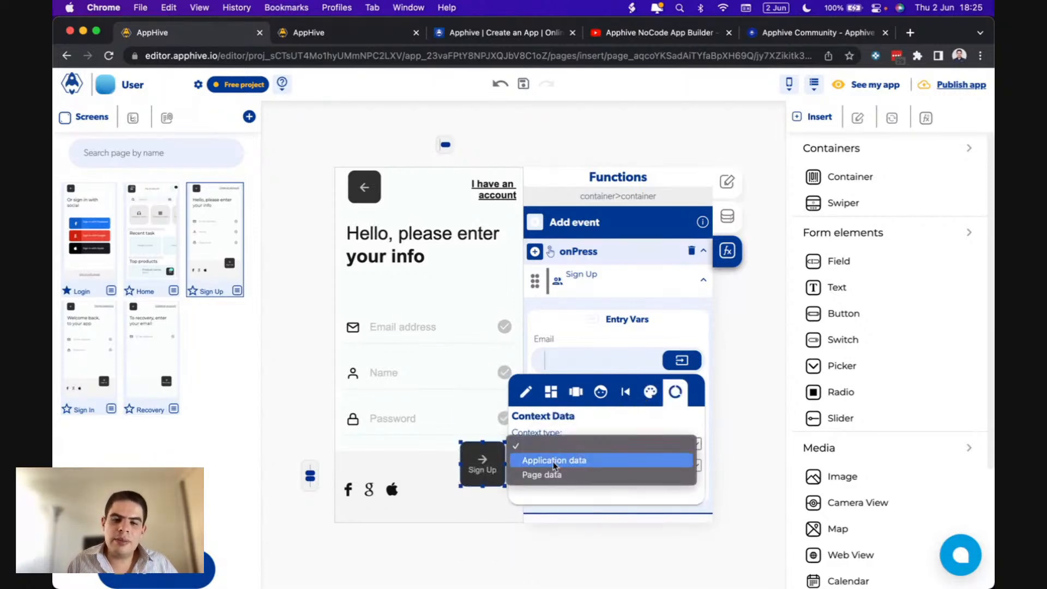
click(549, 475)
click(548, 468)
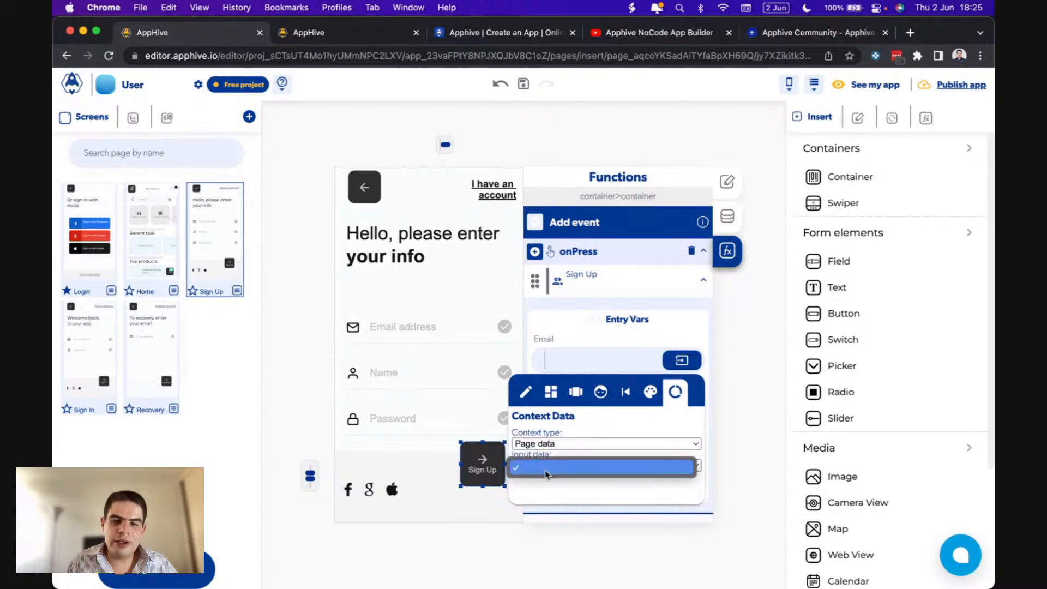
click(585, 434)
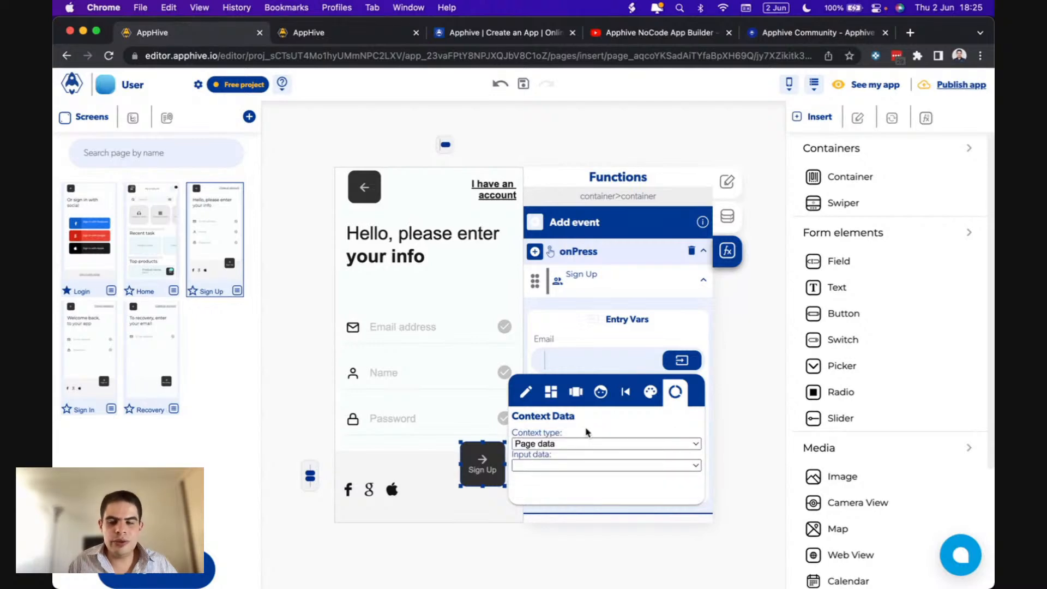
- Bind the Email entry variable to the Email field's value from the page controls
click(549, 394)
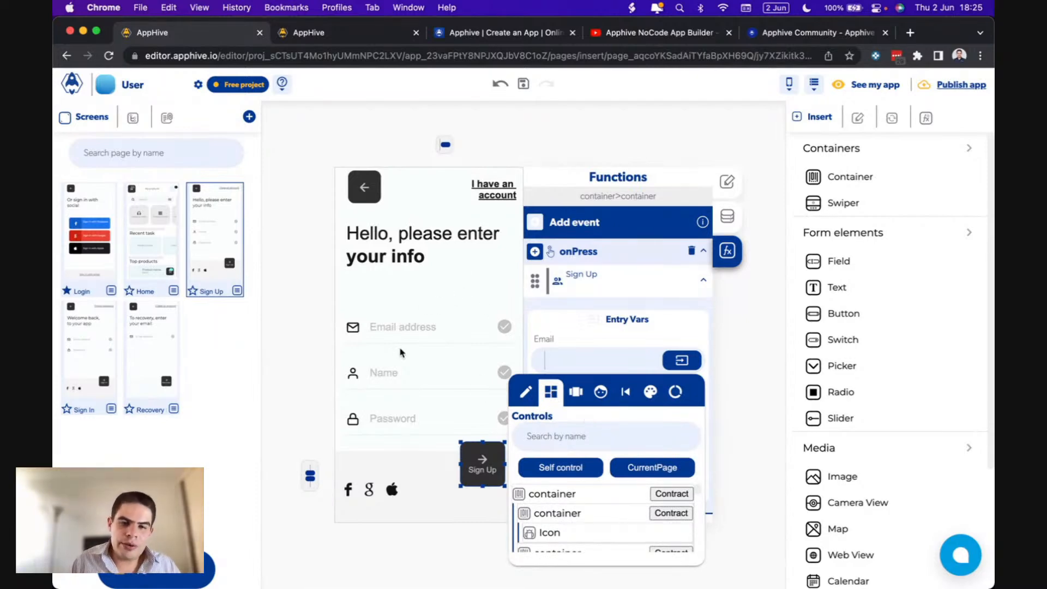
scroll(587, 507, down, 3)
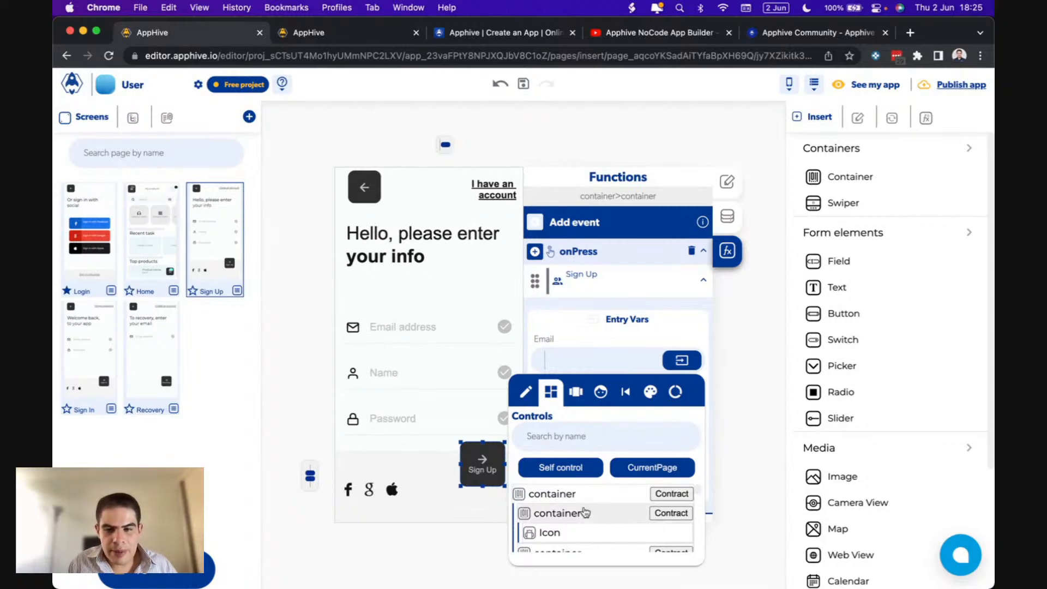
scroll(586, 511, down, 5)
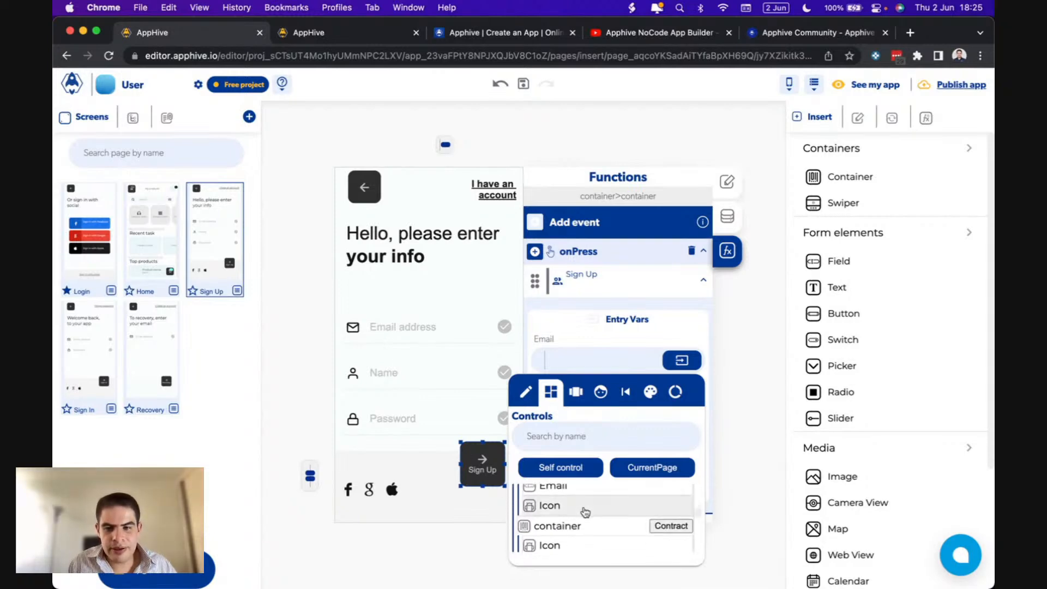
scroll(585, 511, down, 5)
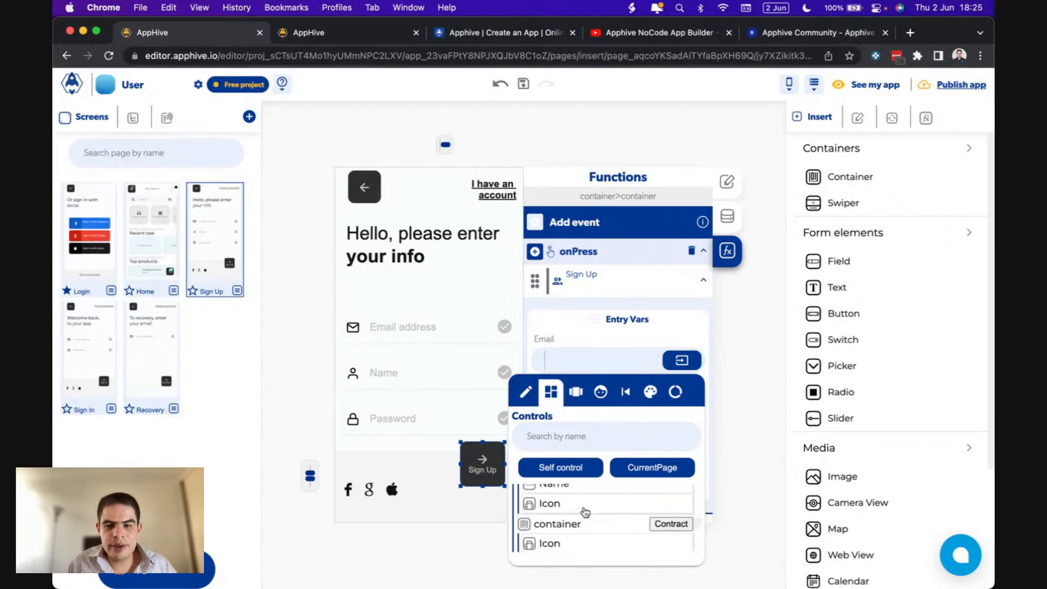
scroll(585, 512, down, 1)
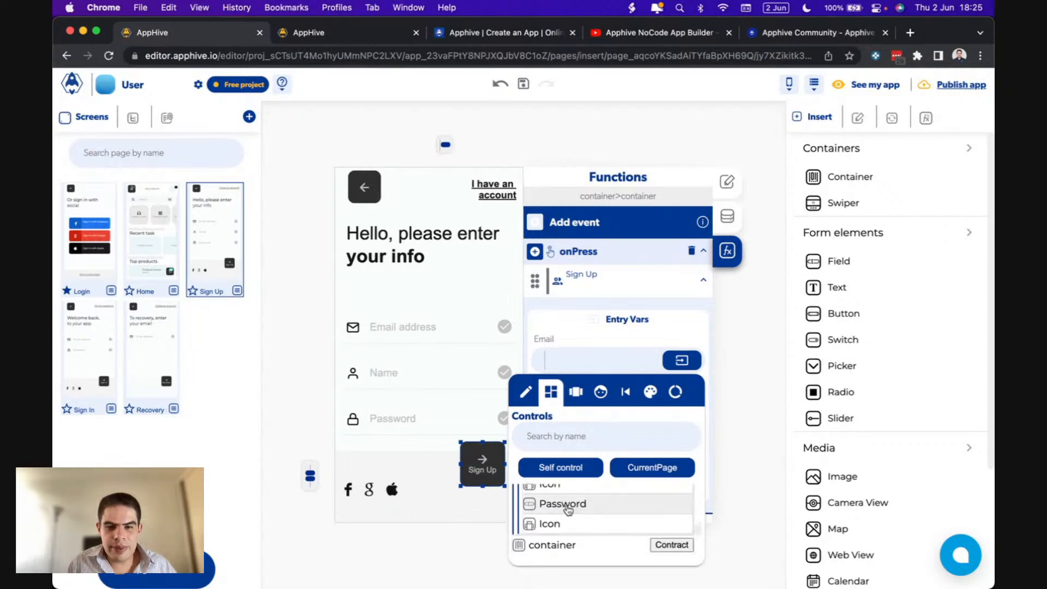
scroll(569, 510, up, 1)
scroll(569, 510, up, 3)
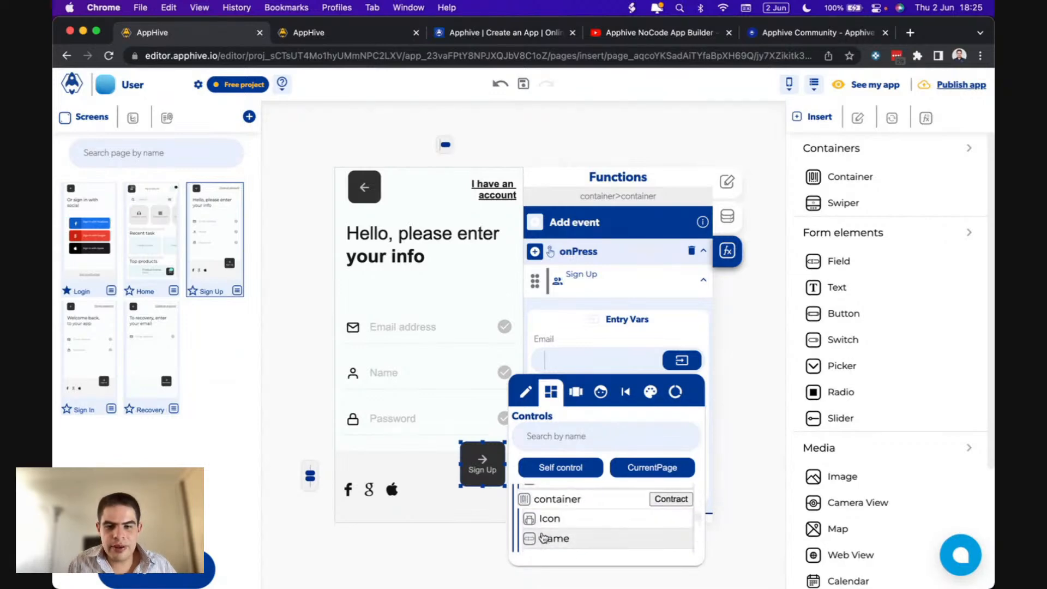
scroll(568, 533, up, 3)
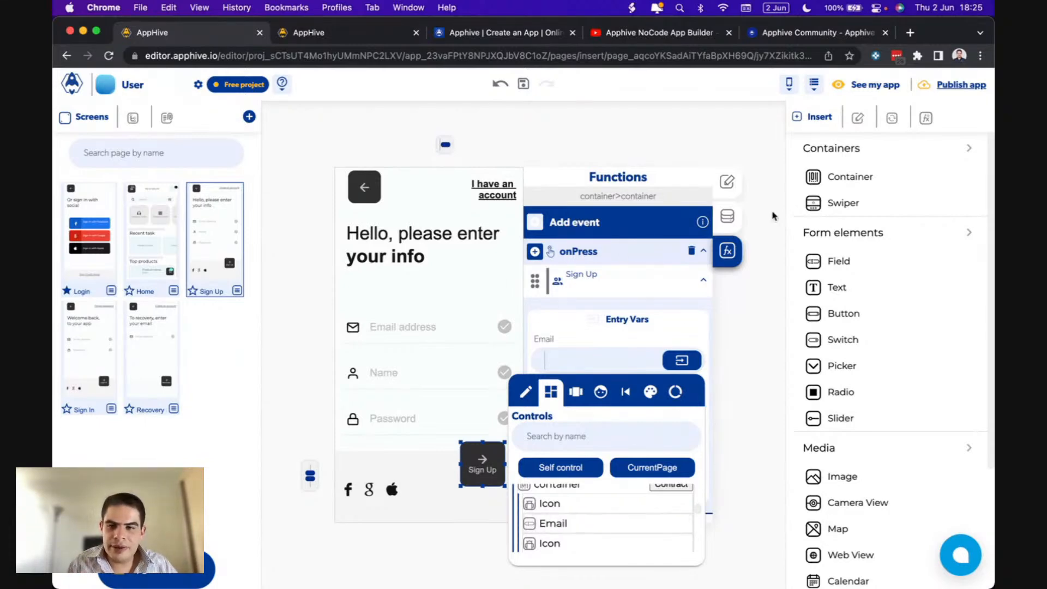
click(557, 524)
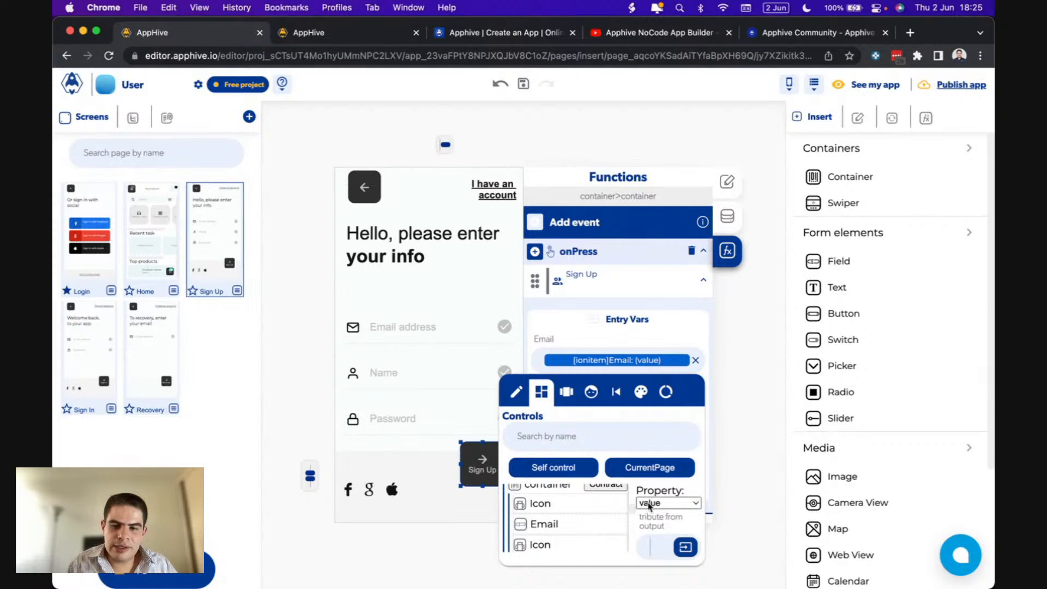
click(620, 336)
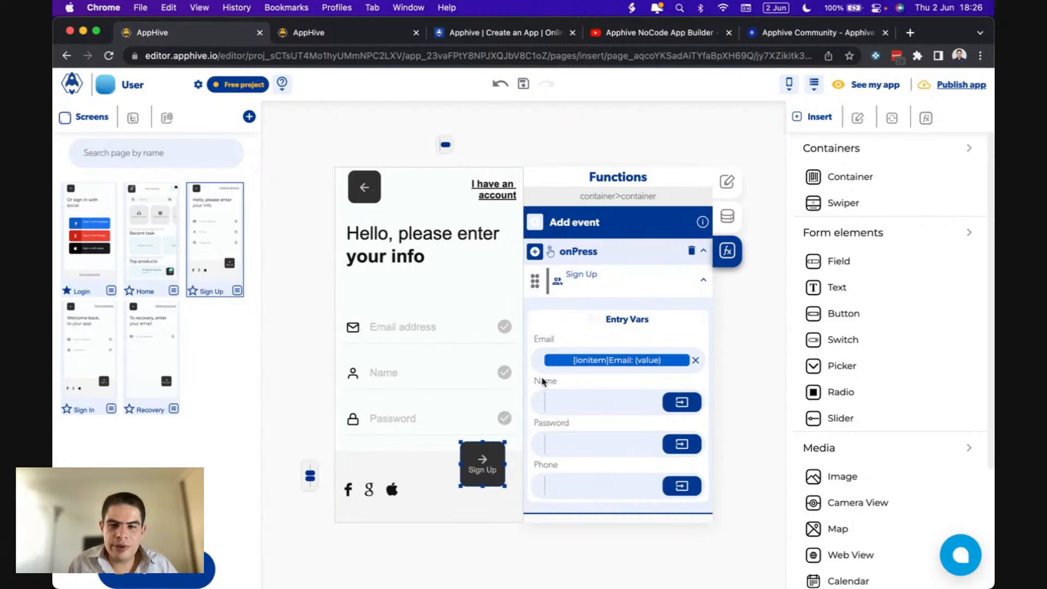
- Bind the Name entry variable to the Name field's value
click(682, 402)
click(532, 434)
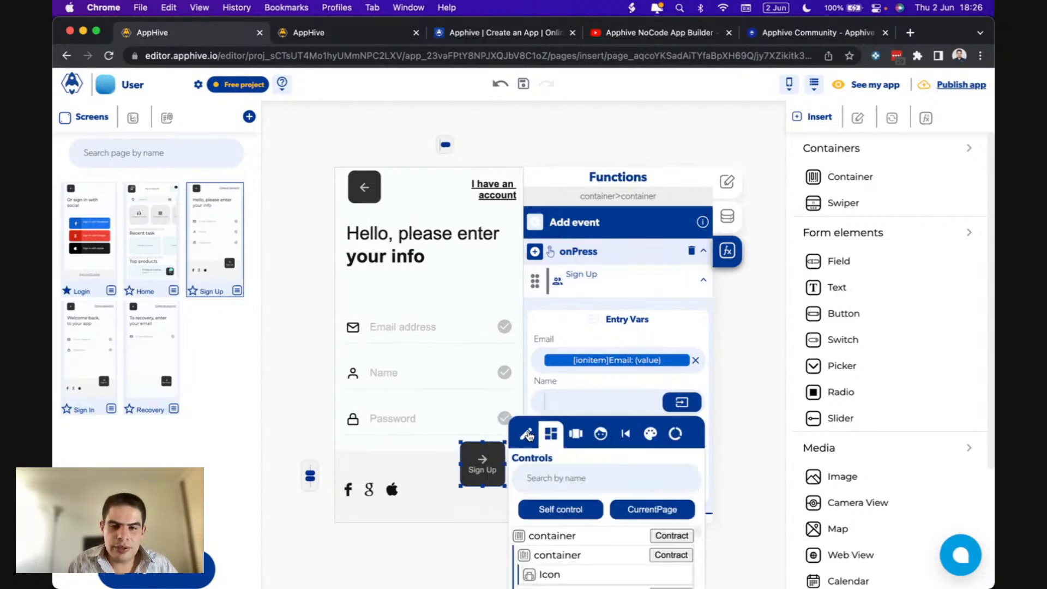
click(529, 478)
text(na)
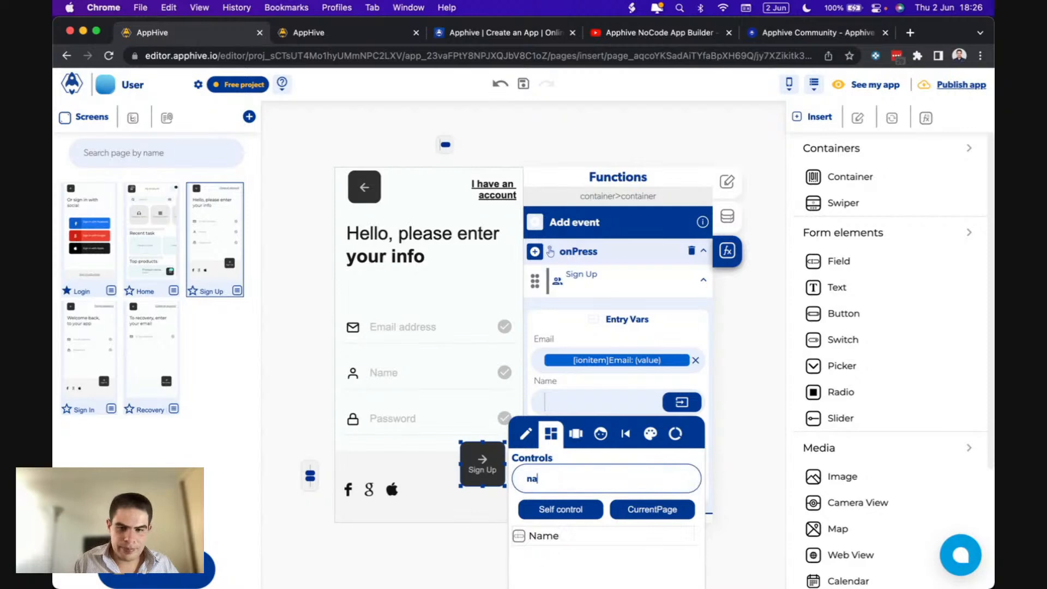
click(573, 536)
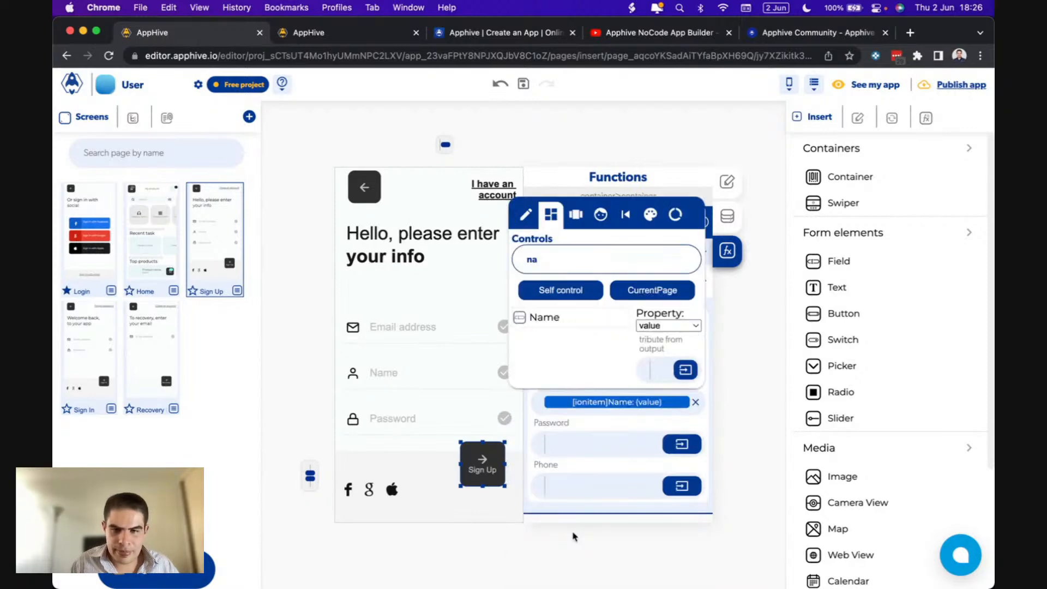
- Bind the Password entry variable to the Password field's value
click(682, 445)
click(531, 477)
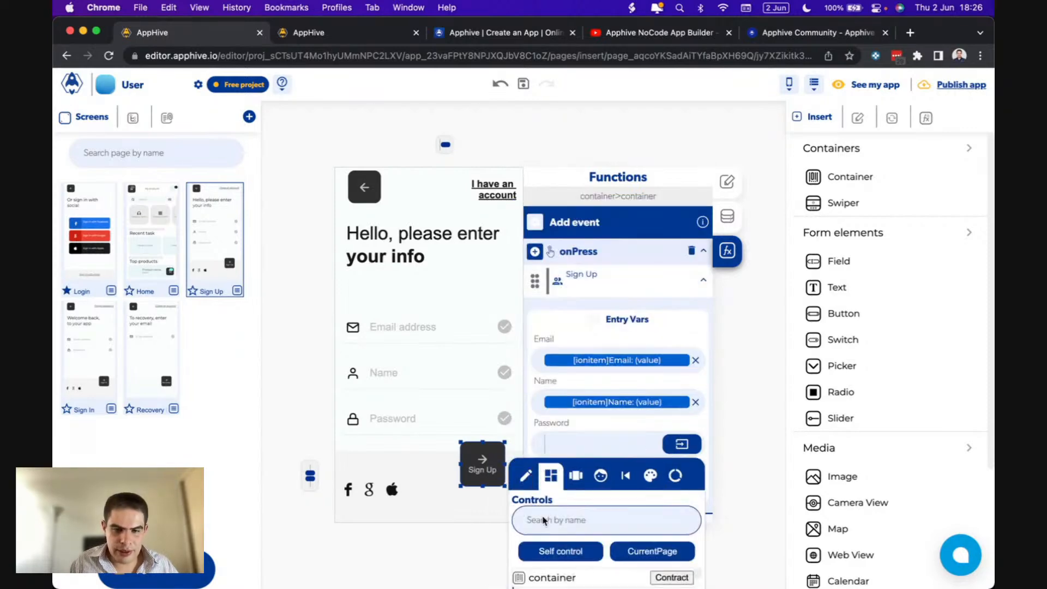
click(543, 519)
text(pas)
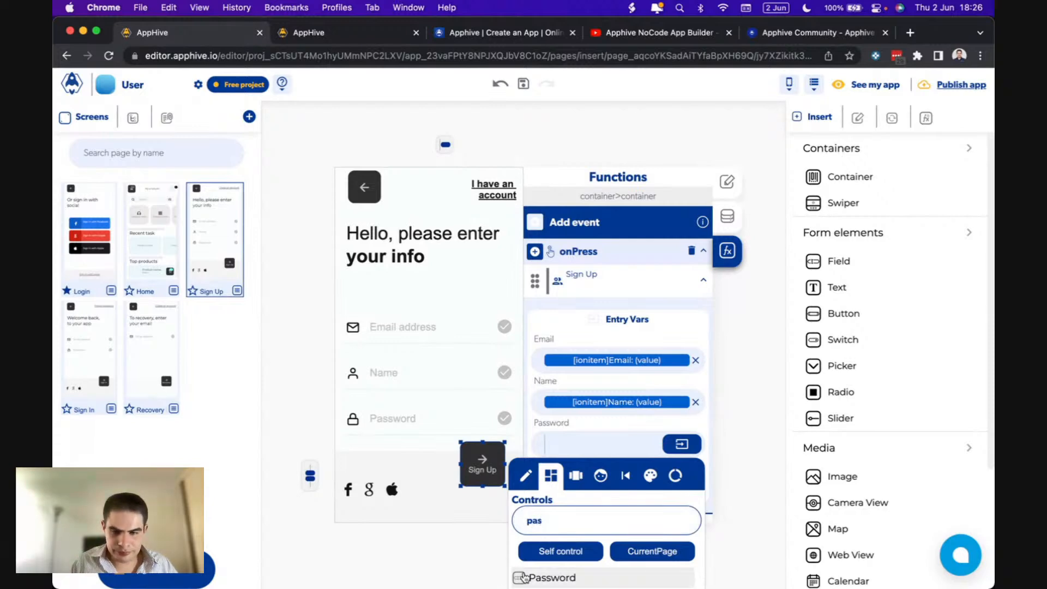
click(551, 577)
click(558, 462)
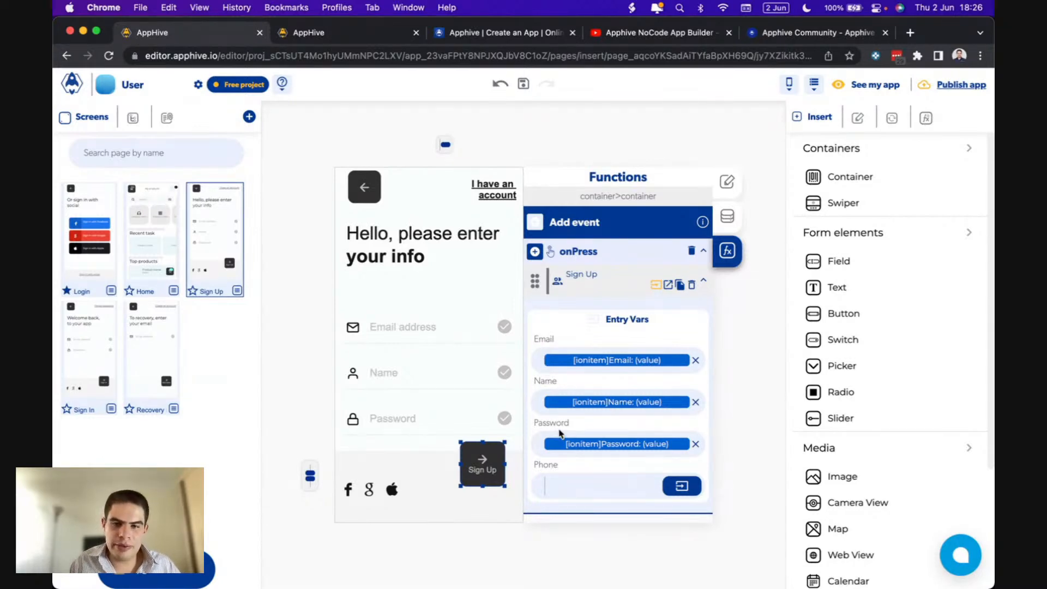
click(668, 286)
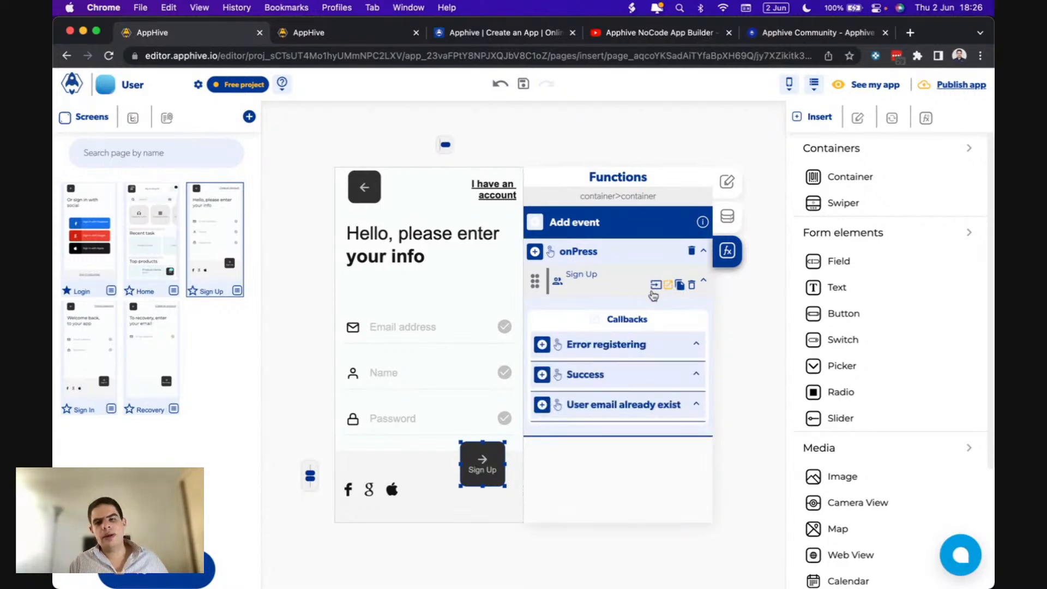
- Switch back to the Sign Up action's input variables, then return to its callbacks list
click(655, 286)
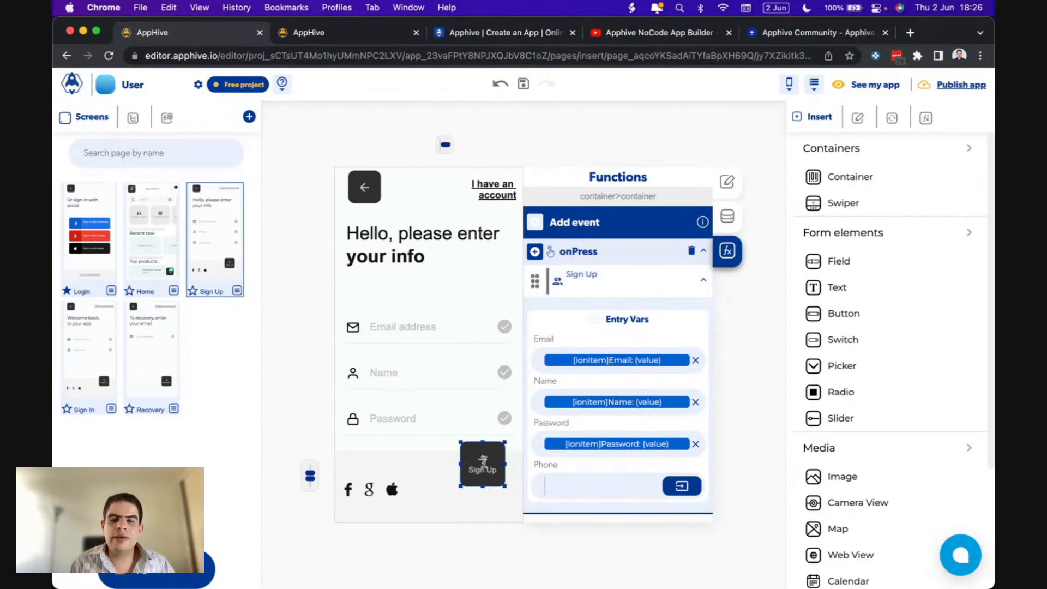
mouse_move(598, 281)
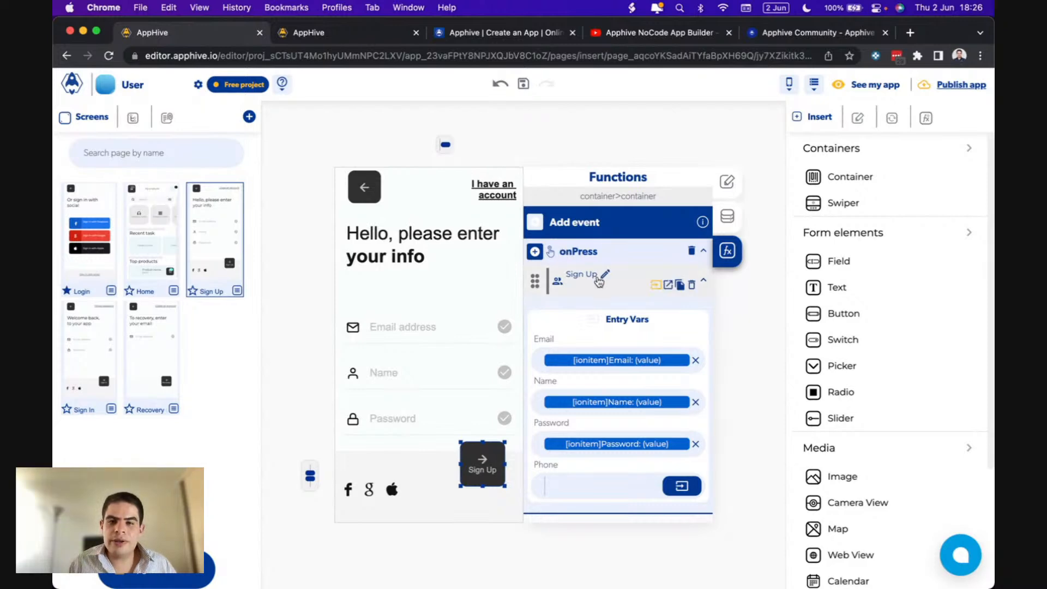
click(668, 285)
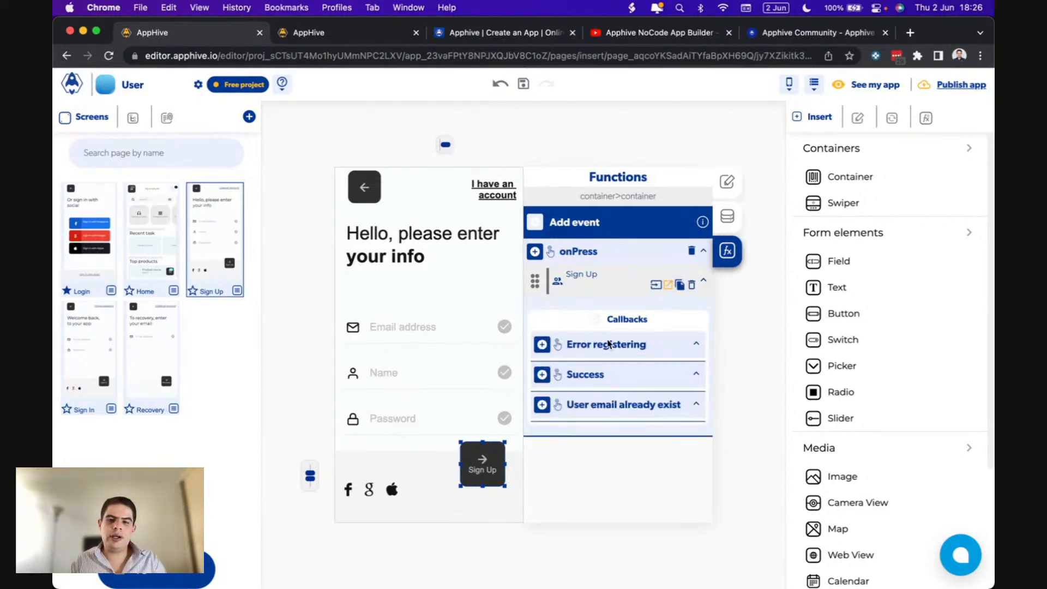
- Add a Send Alert on 'User email already exist' titled Error, subtitle 'The user already exist'
click(542, 406)
scroll(543, 406, down, 4)
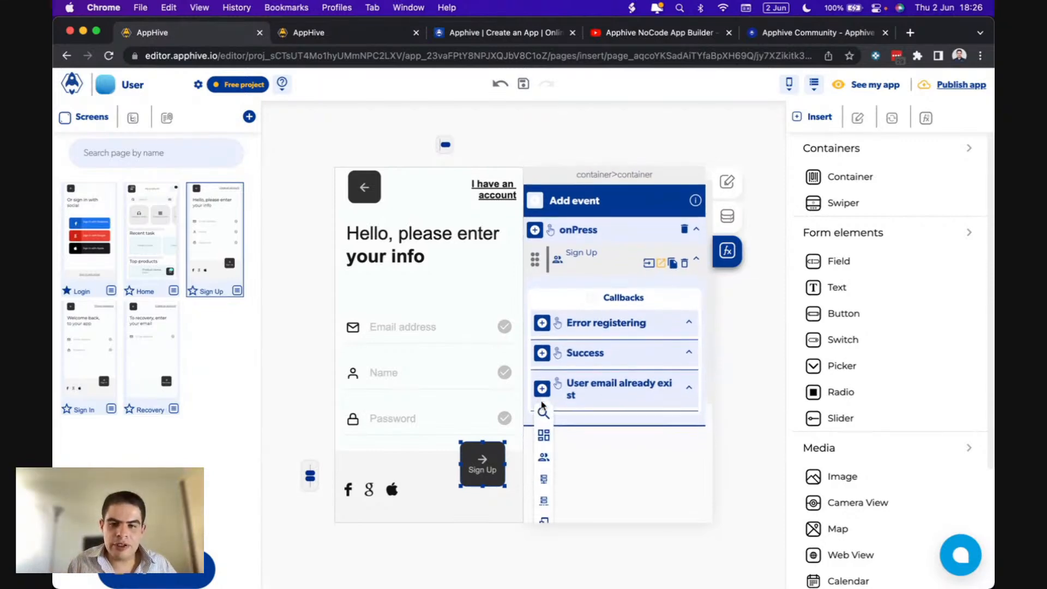
mouse_move(544, 370)
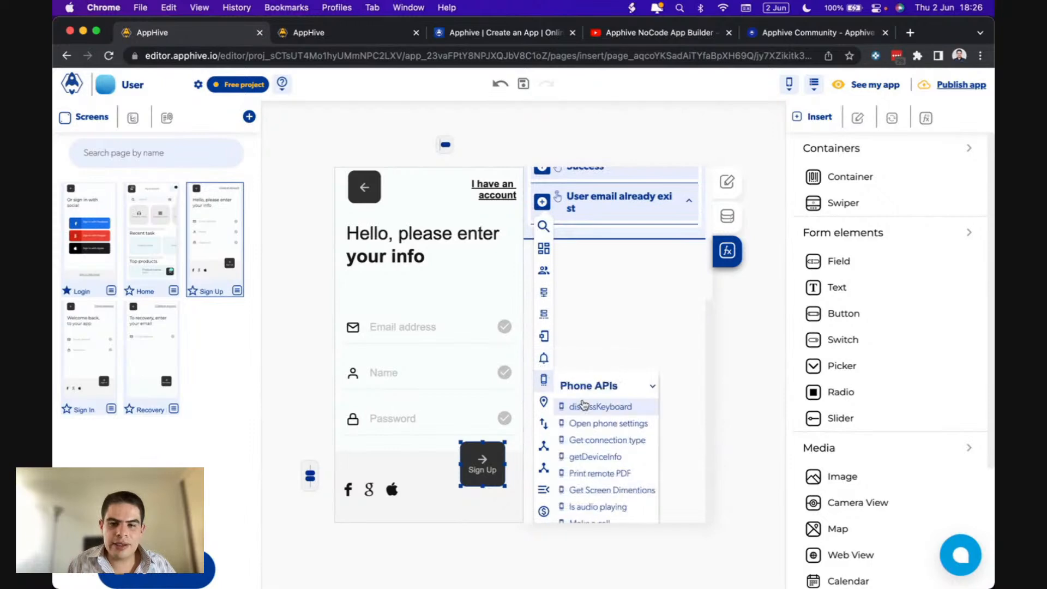
click(599, 419)
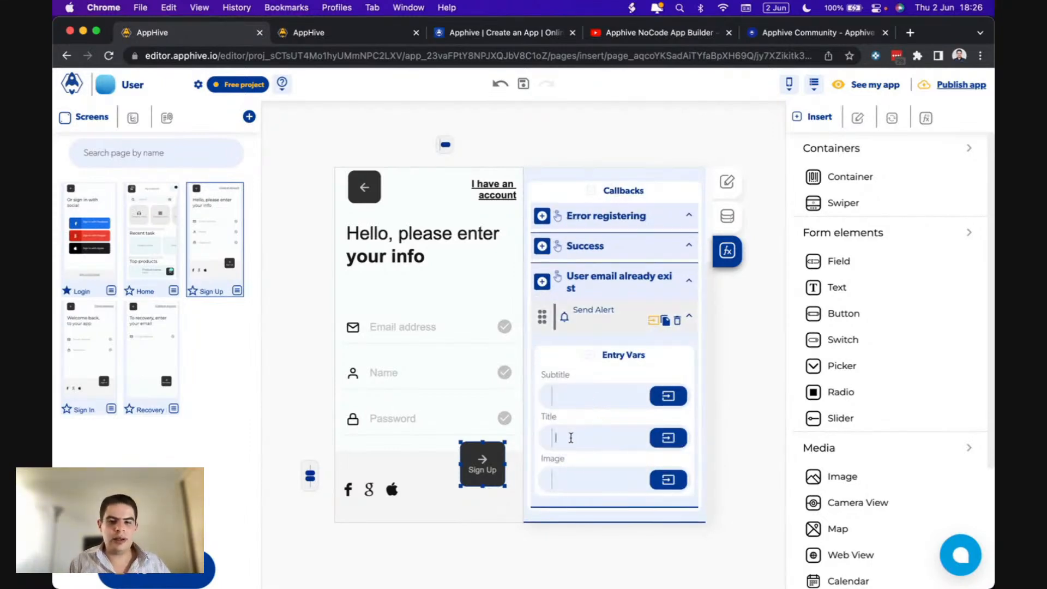
click(556, 395)
text(The user already exist)
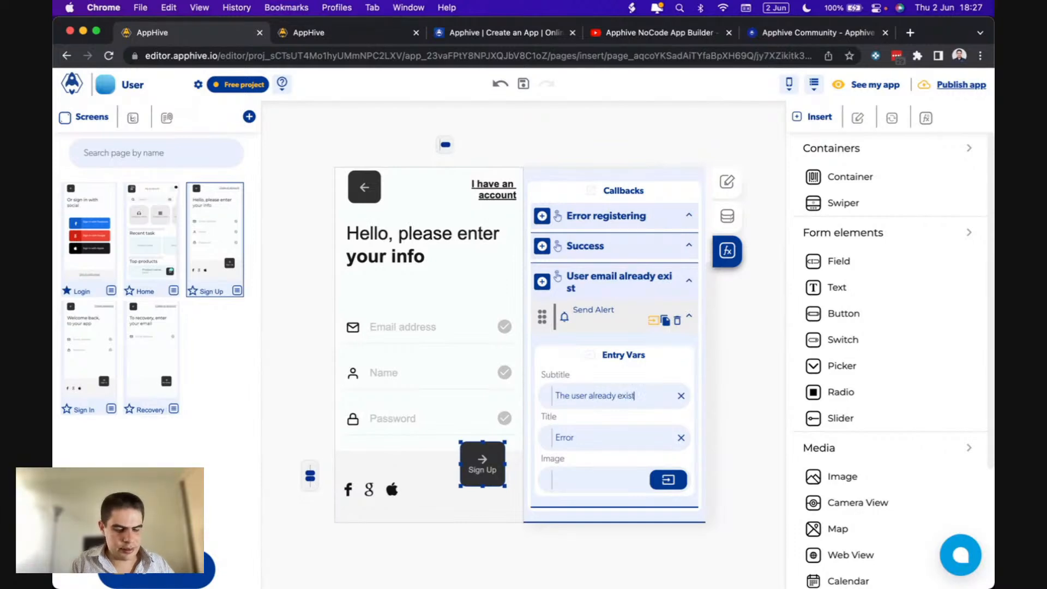
scroll(631, 371, up, 2)
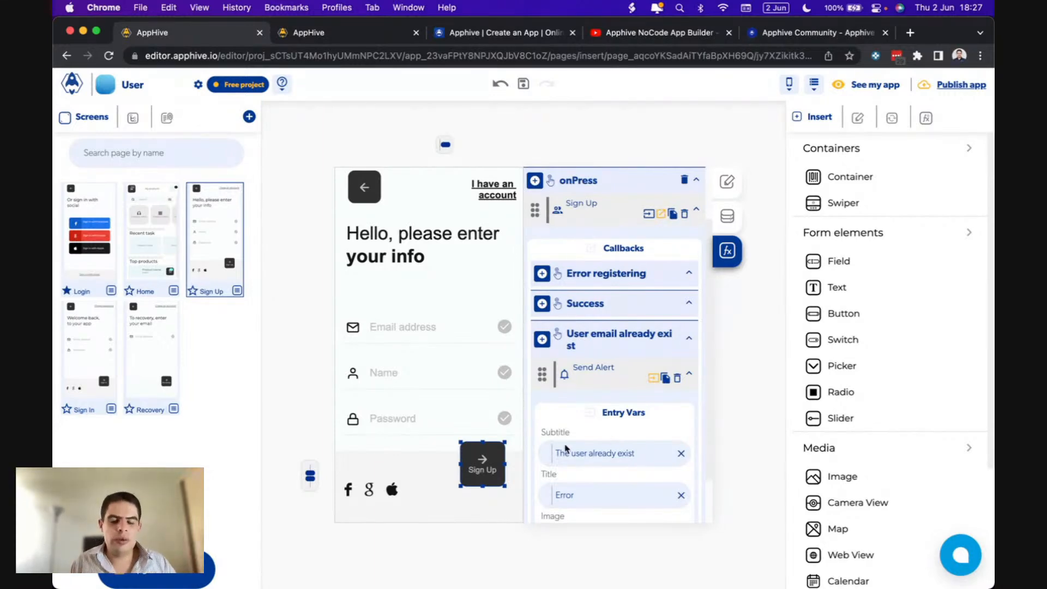
- Add a Replace Screen action on Success going to Home with SlideRight transition at Fast speed
click(543, 309)
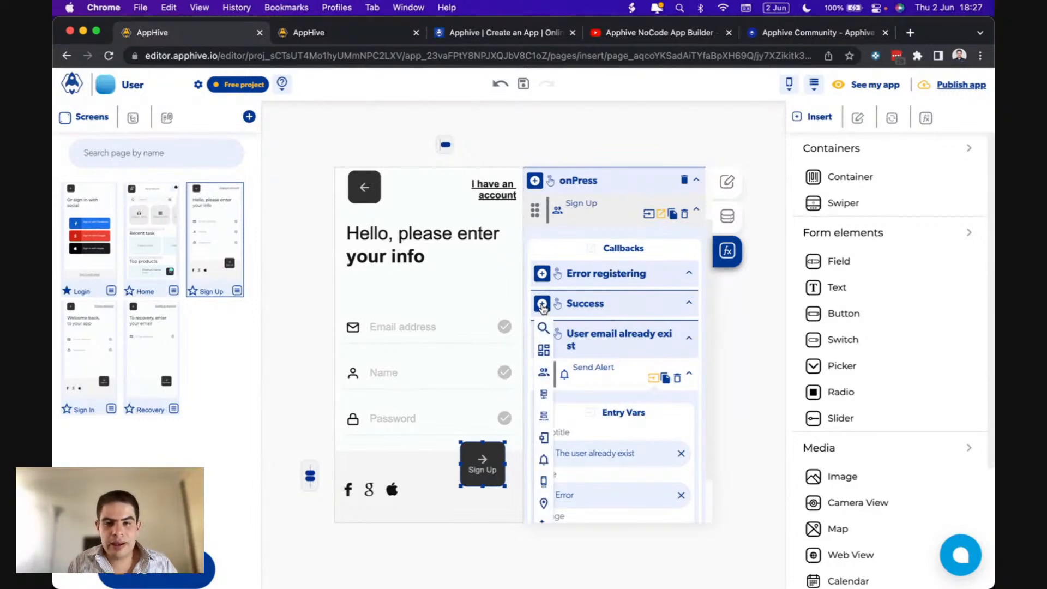
scroll(544, 409, down, 2)
mouse_move(555, 498)
scroll(556, 498, down, 2)
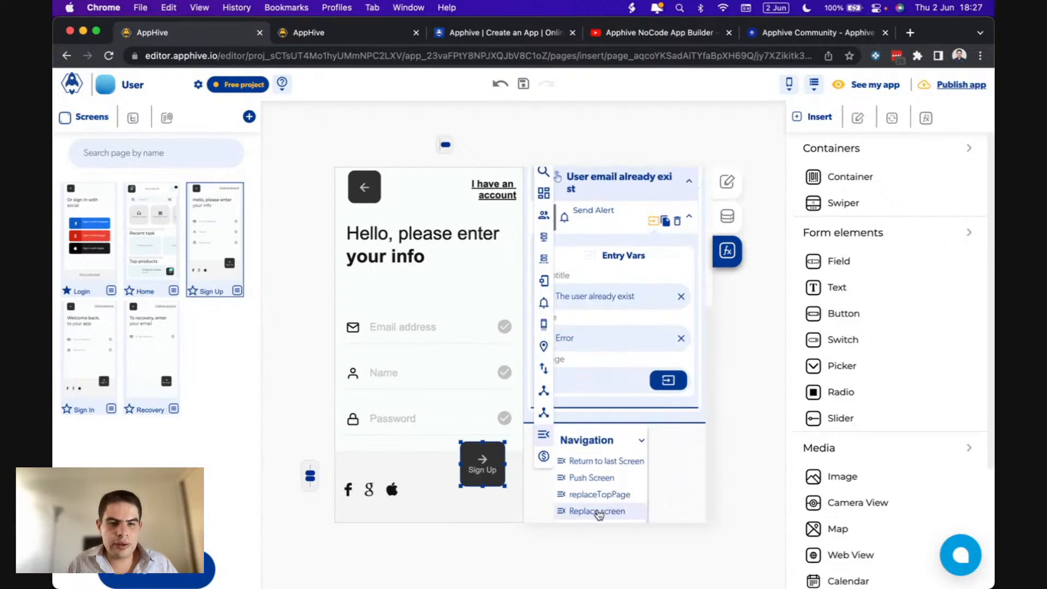
click(598, 510)
click(606, 249)
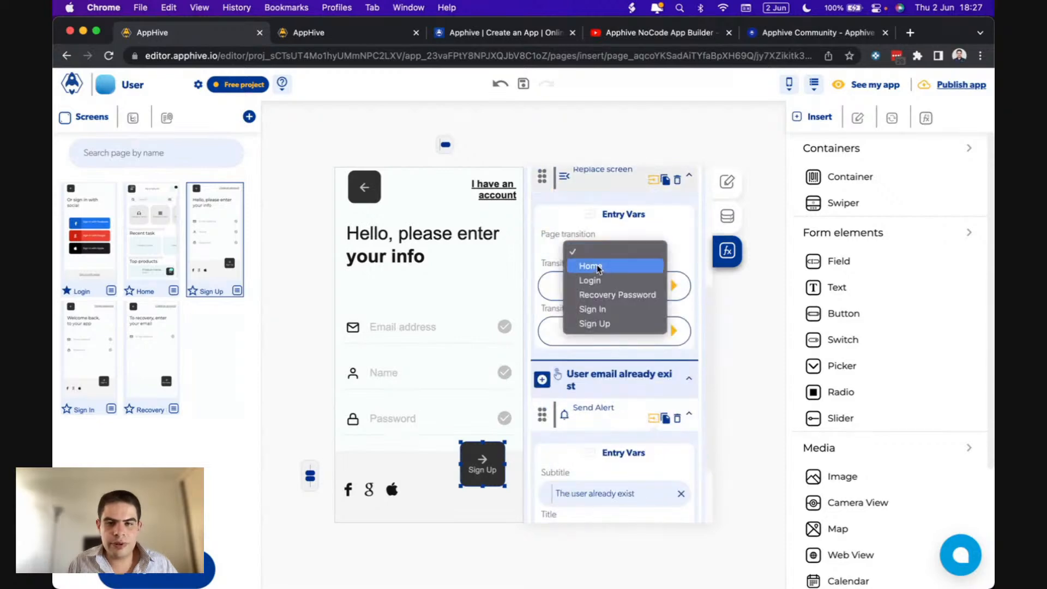
click(598, 266)
click(674, 286)
click(572, 357)
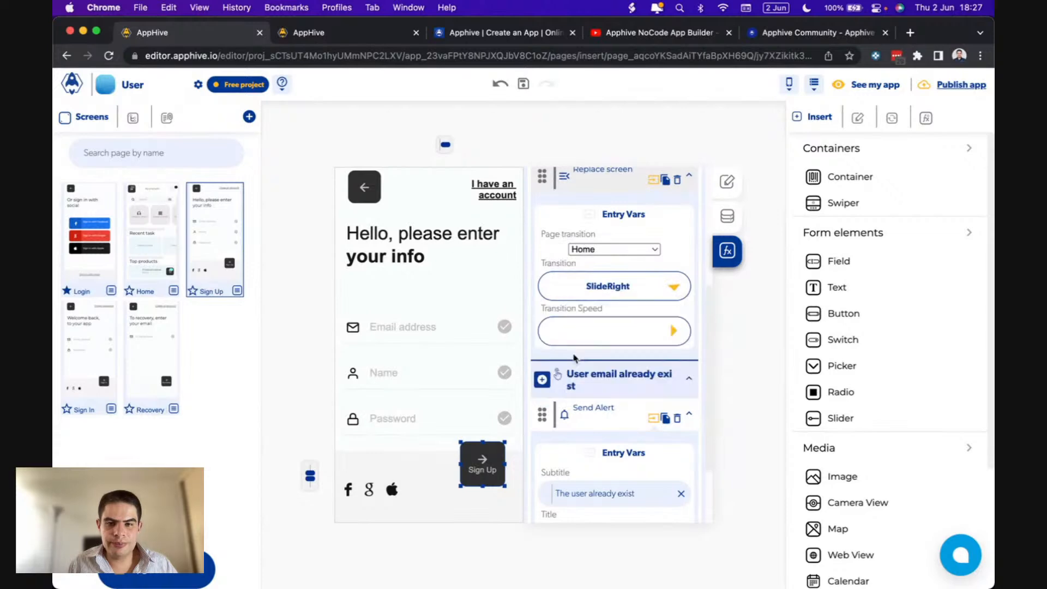
click(674, 333)
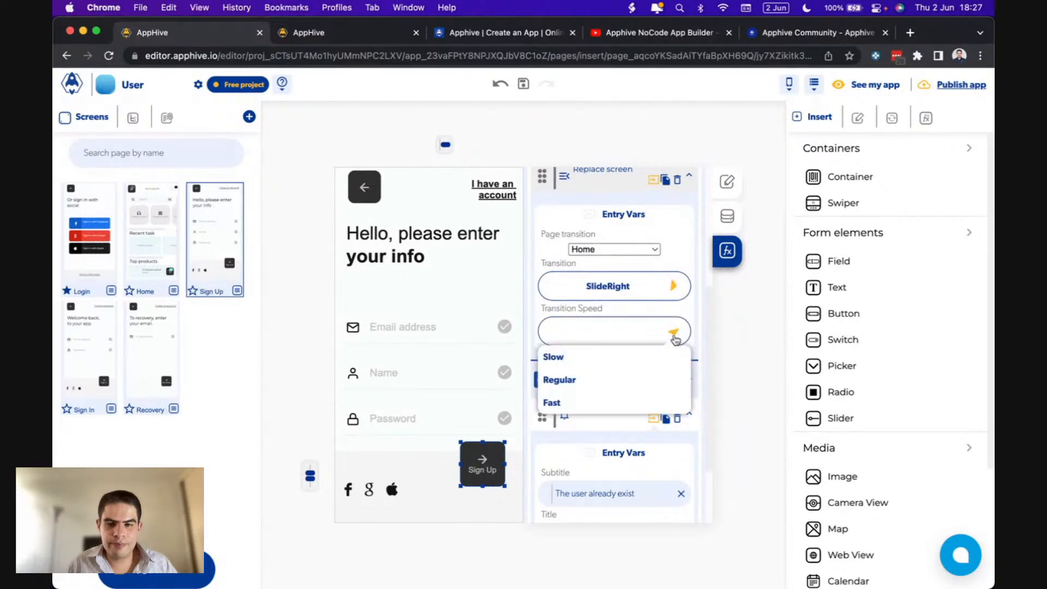
click(554, 402)
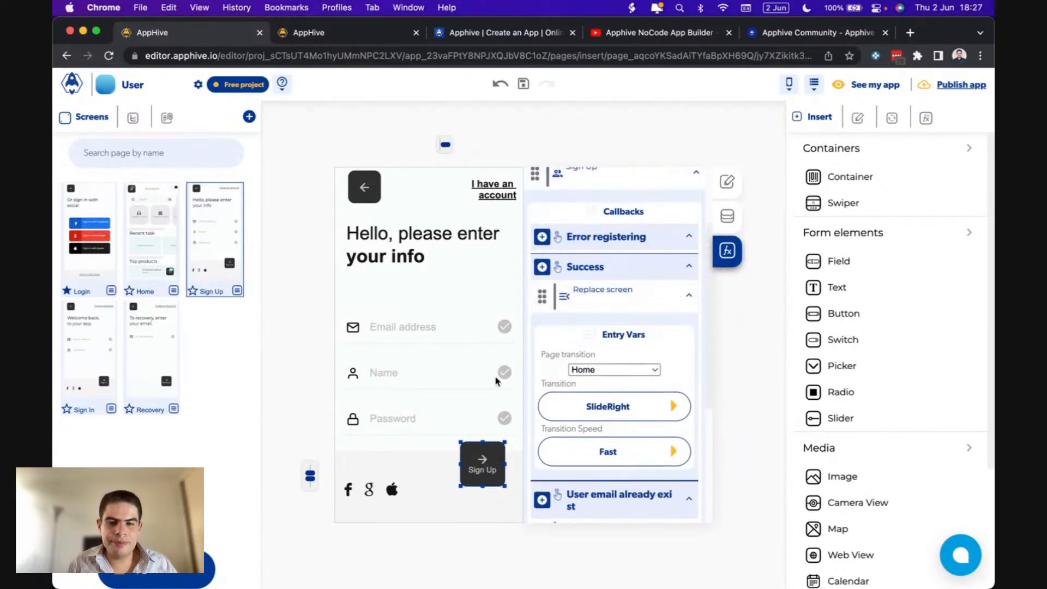
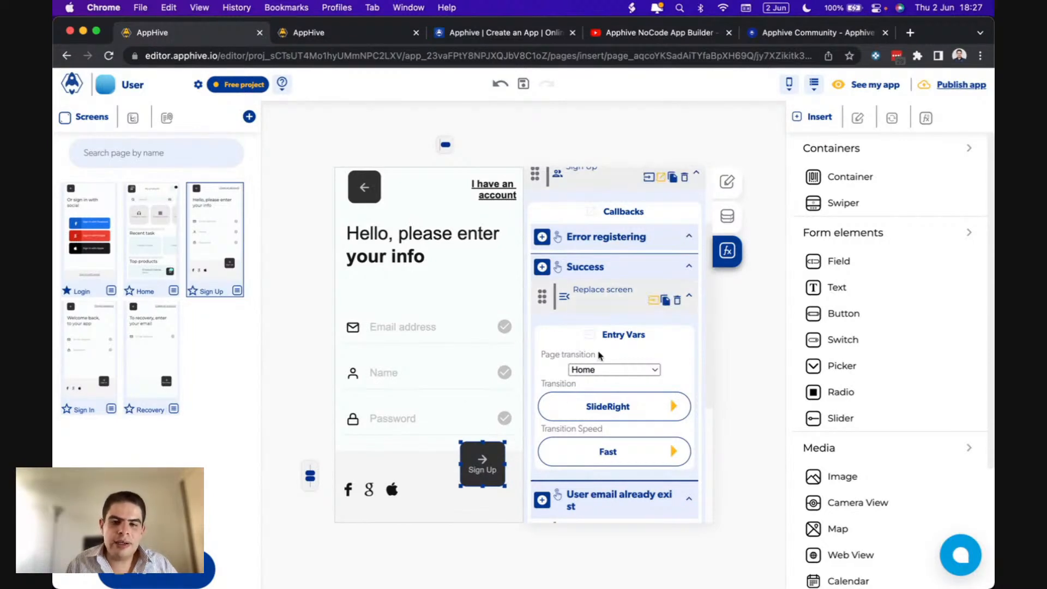
- Select the 'I have an account' link on the Sign Up screen to show its functions
scroll(584, 332, up, 1)
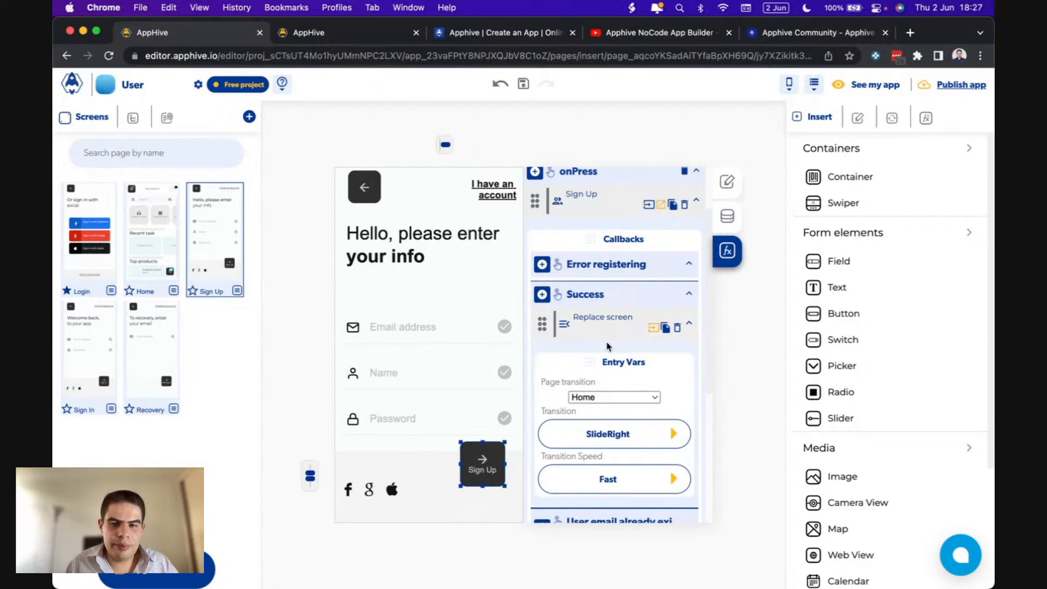
click(476, 182)
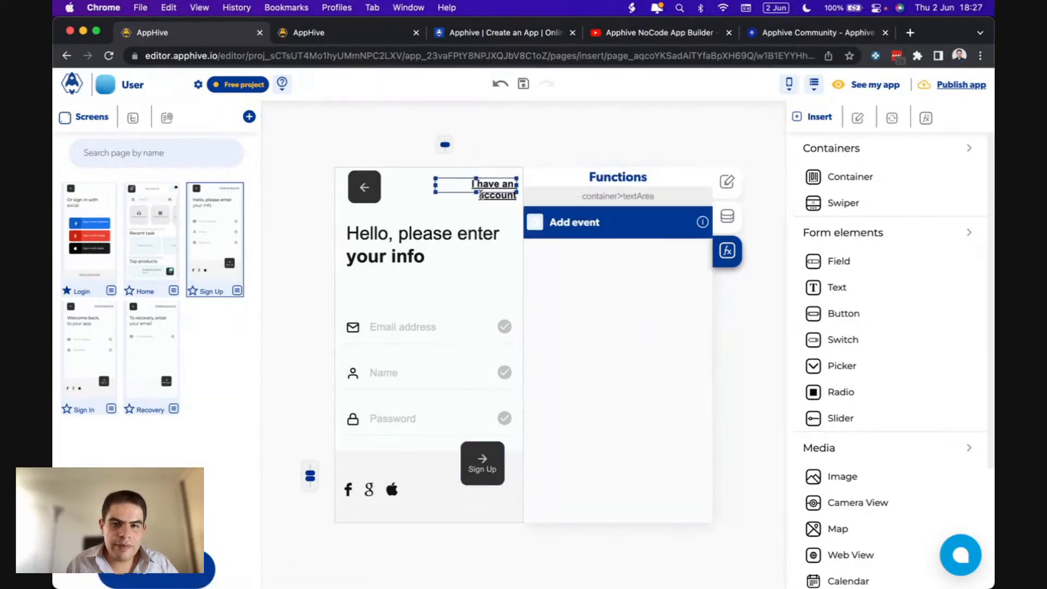
- Give the 'I have an account' link an onPress Return to last Screen action, SlideRightOut at Fast speed
drag(477, 193, 476, 202)
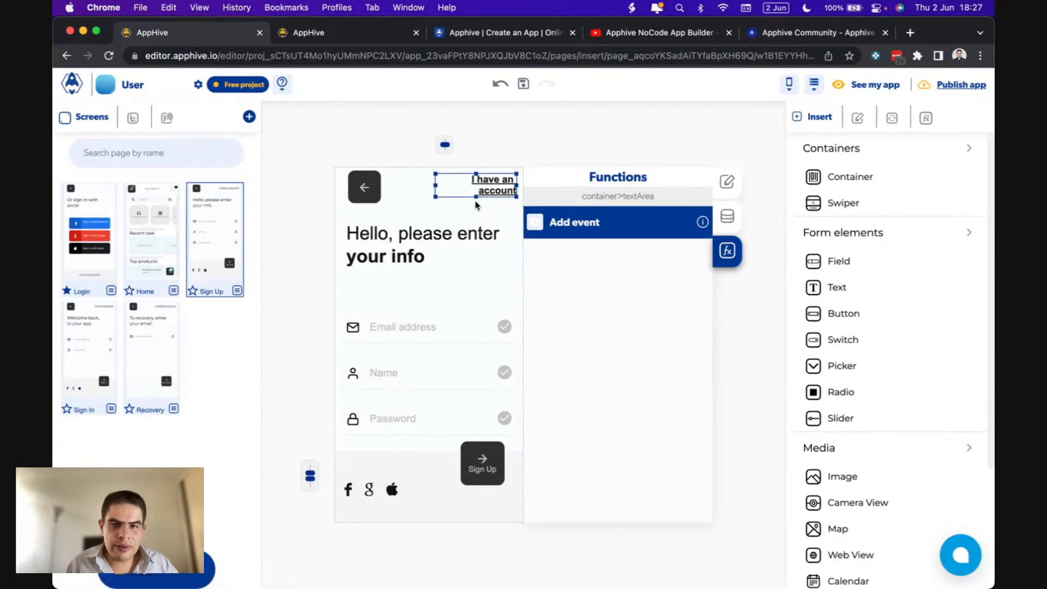
click(534, 234)
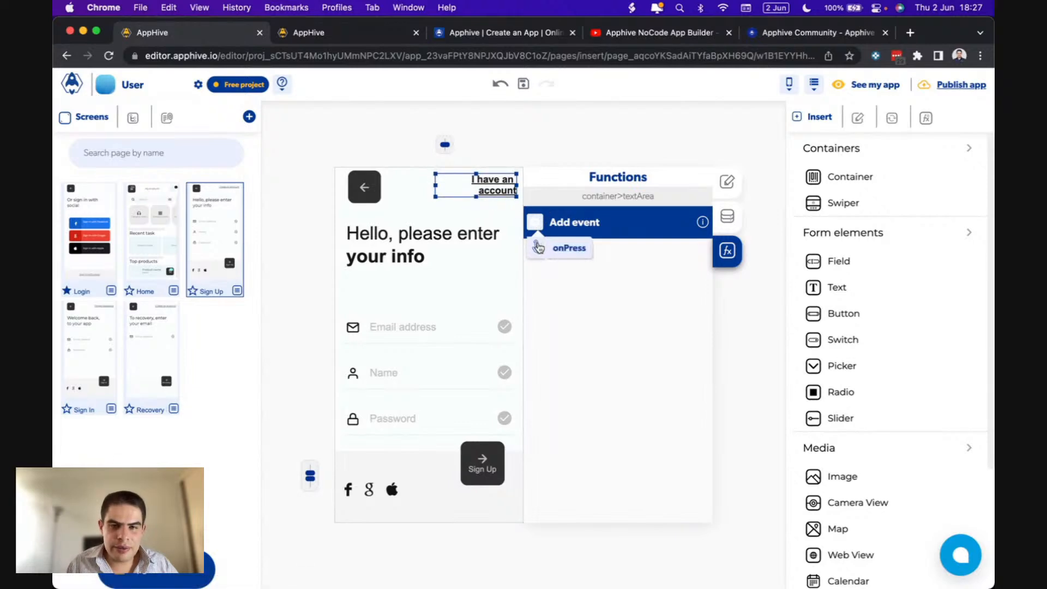
click(539, 247)
click(535, 219)
mouse_move(537, 289)
mouse_move(537, 507)
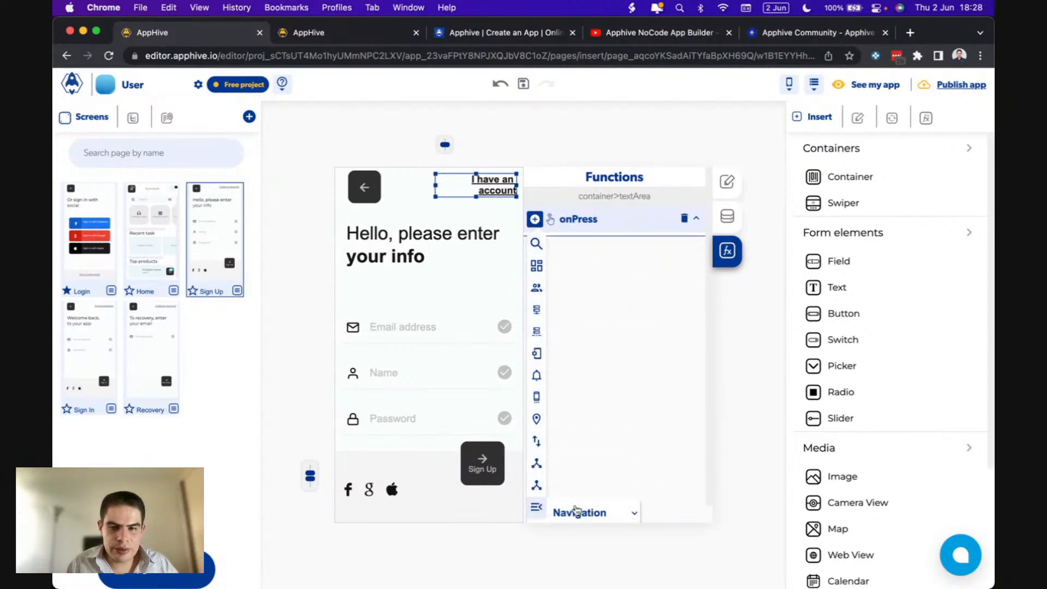
scroll(594, 512, down, 2)
scroll(594, 513, down, 1)
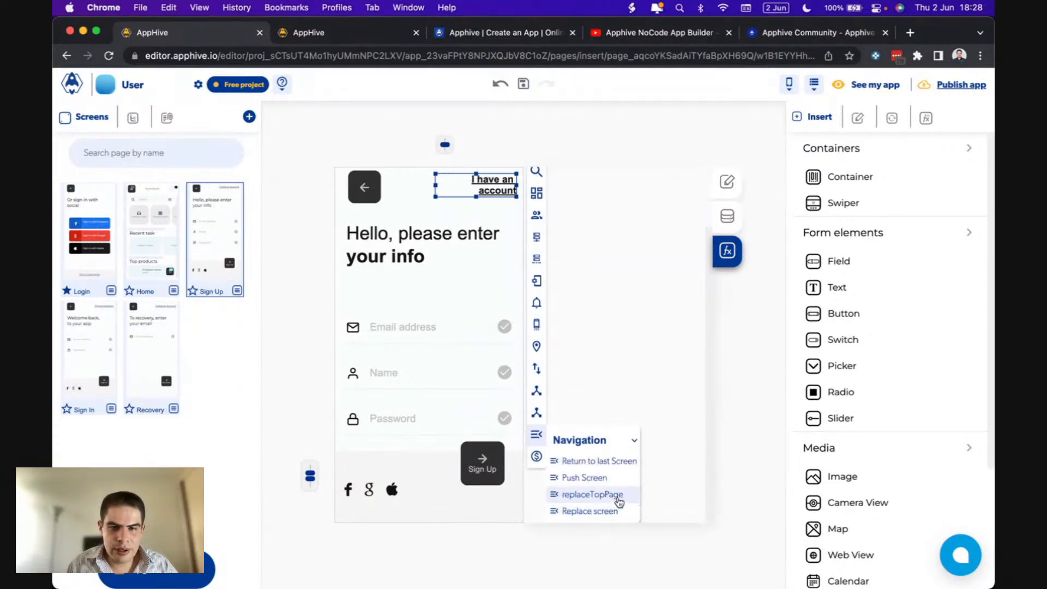
click(598, 461)
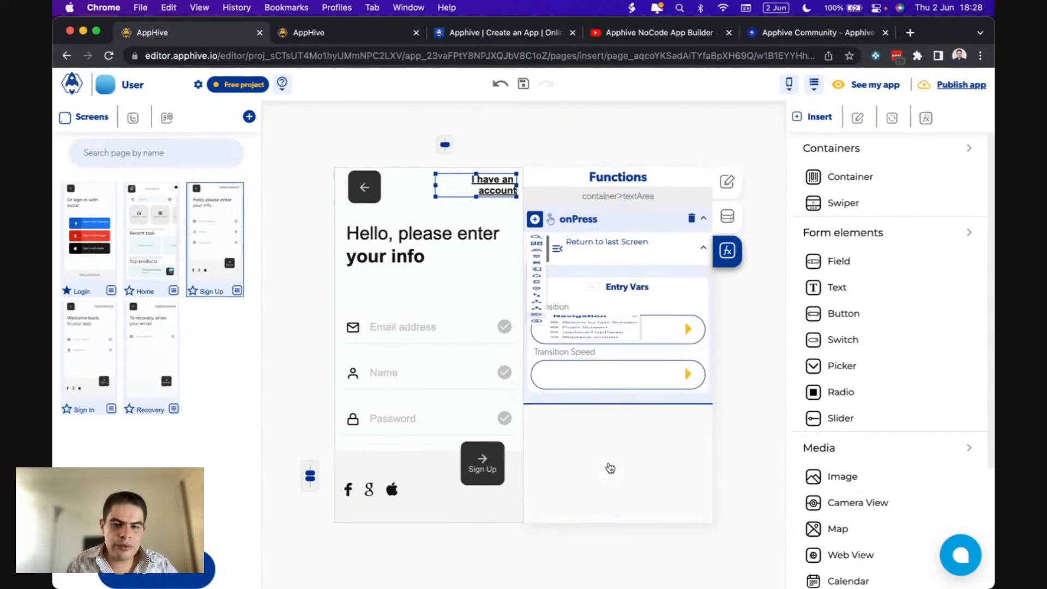
click(685, 326)
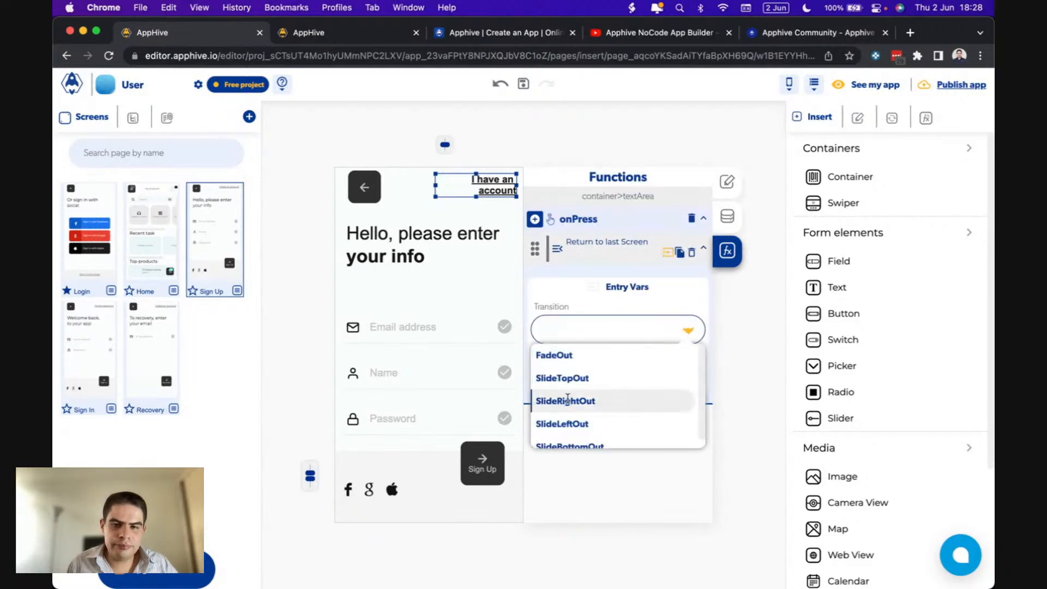
click(615, 401)
click(689, 376)
click(608, 444)
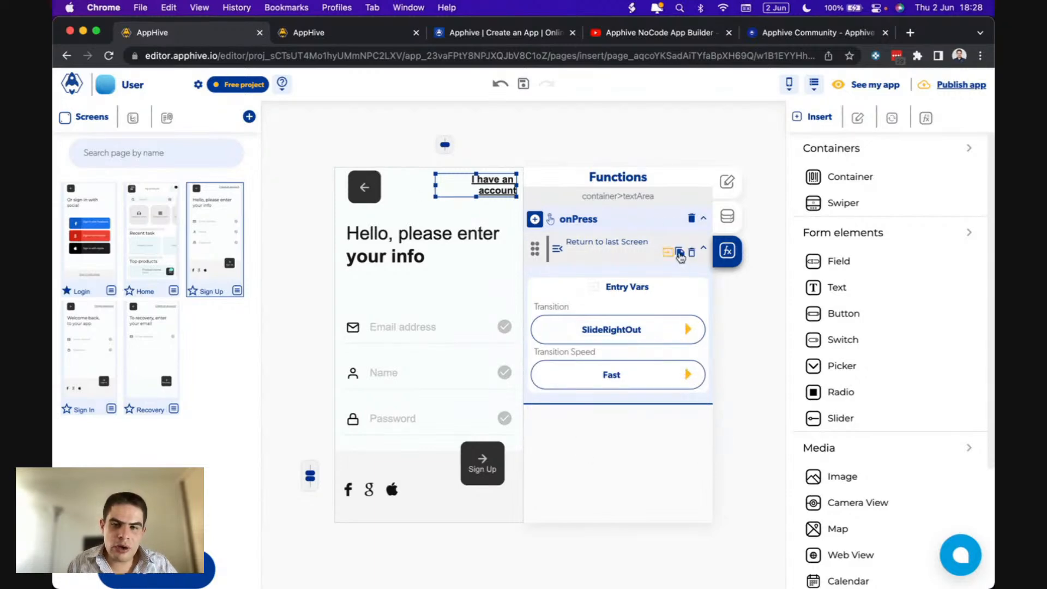
- Copy that Return to last Screen action into the Sign Up back arrow's onPress event
click(679, 253)
click(365, 190)
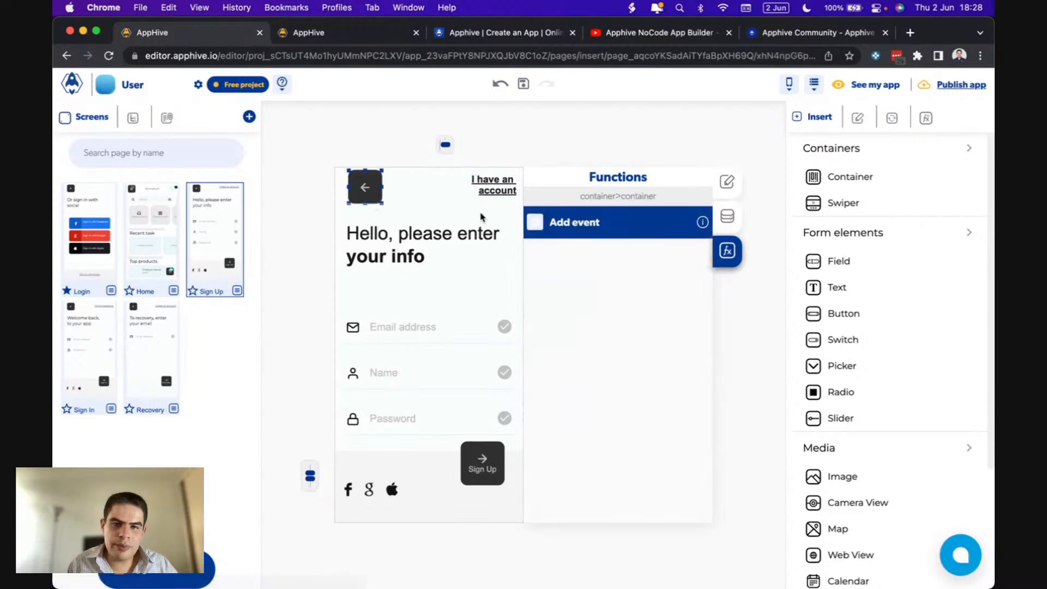
click(535, 222)
click(538, 250)
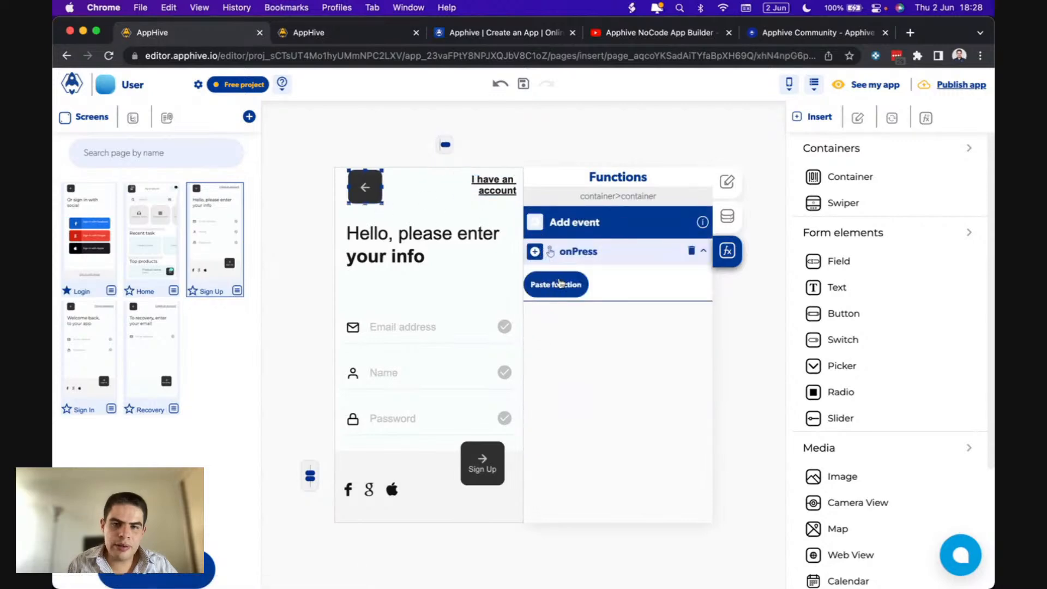
click(558, 281)
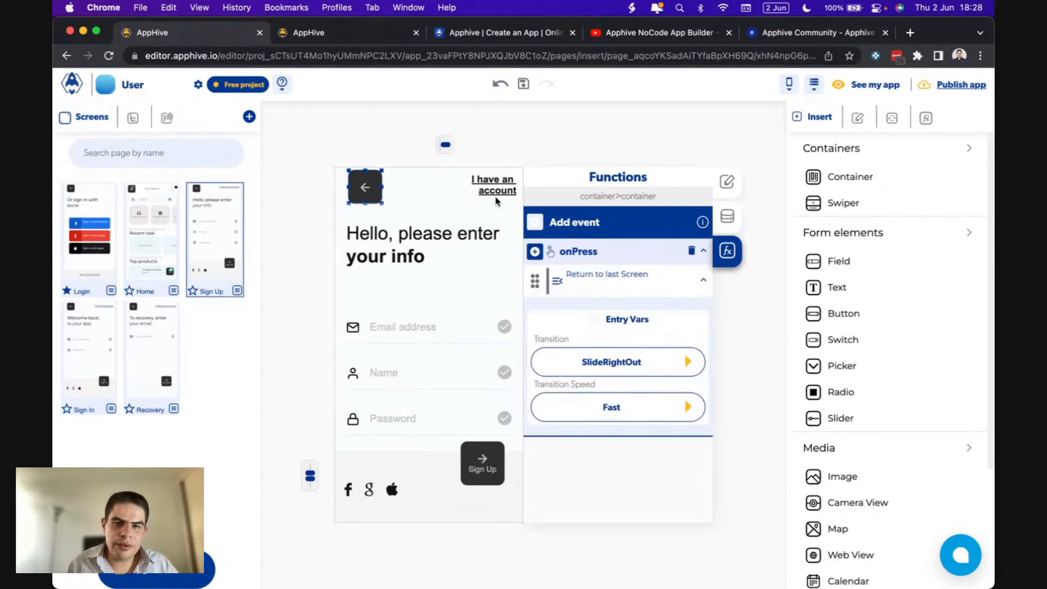
click(78, 351)
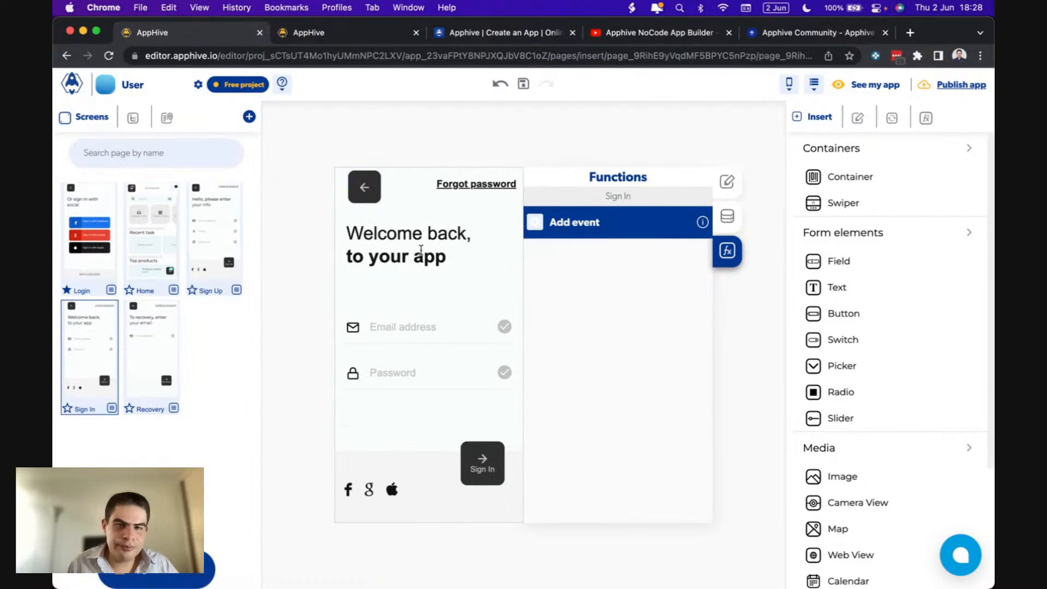
- Give the Sign In back arrow an onPress Return to last Screen action, SlideTopOut at Regular speed
click(377, 203)
click(537, 226)
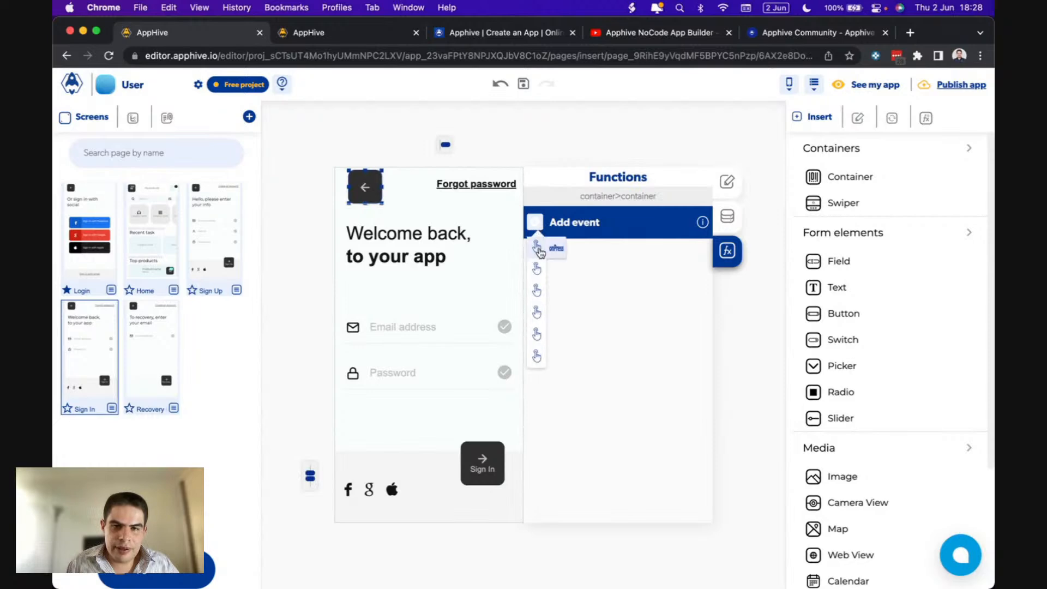
click(537, 250)
scroll(539, 252, down, 1)
mouse_move(540, 489)
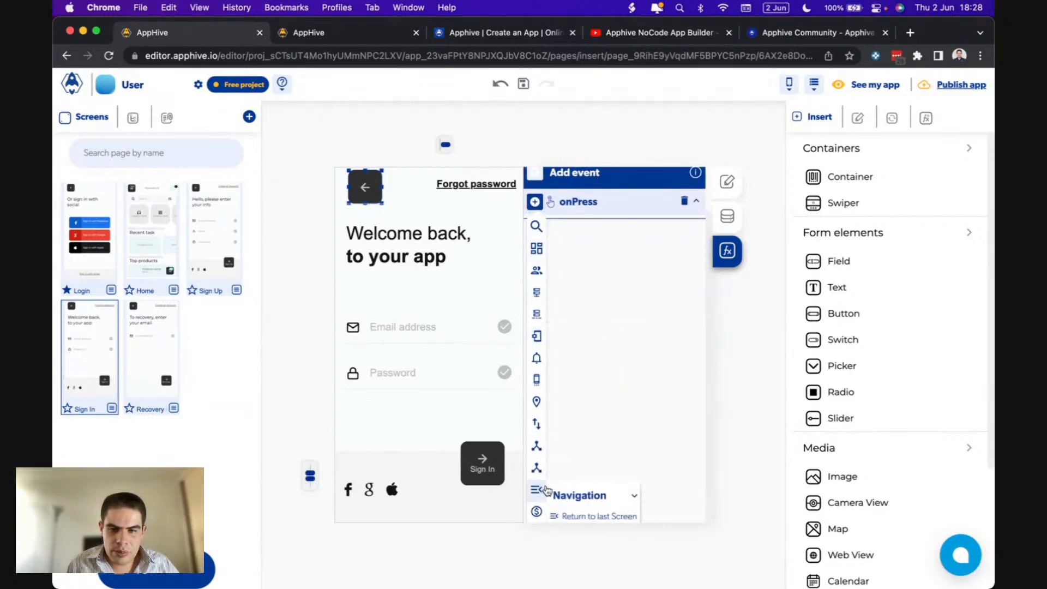
click(572, 516)
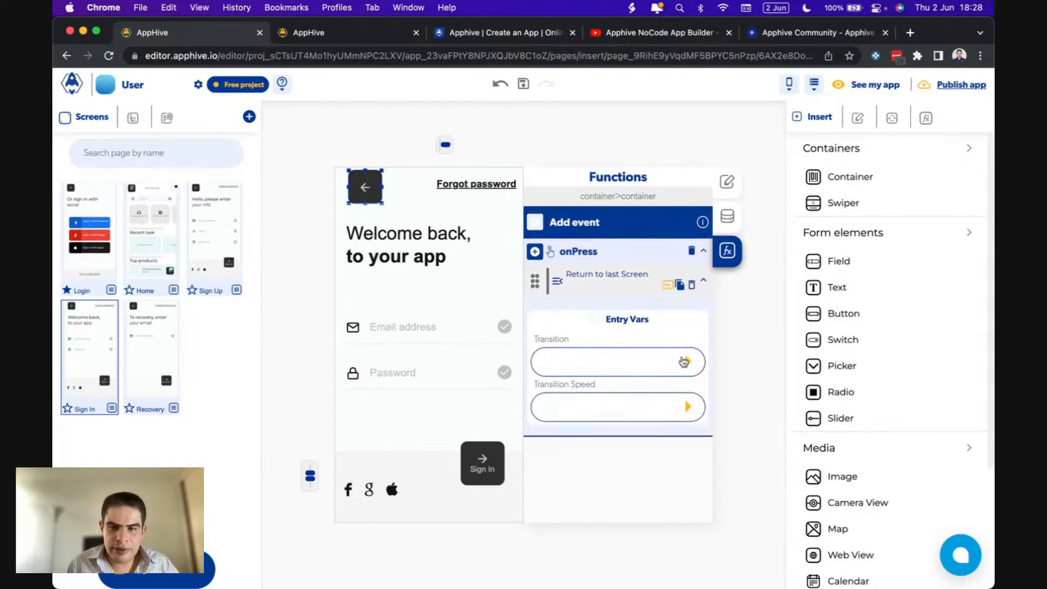
click(683, 363)
click(609, 416)
click(686, 407)
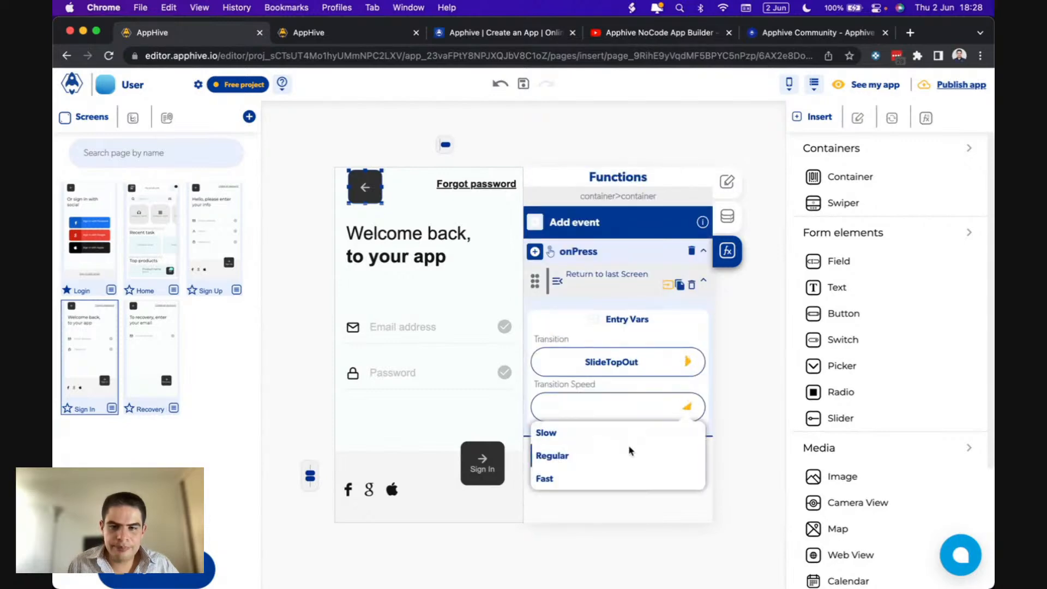
click(622, 456)
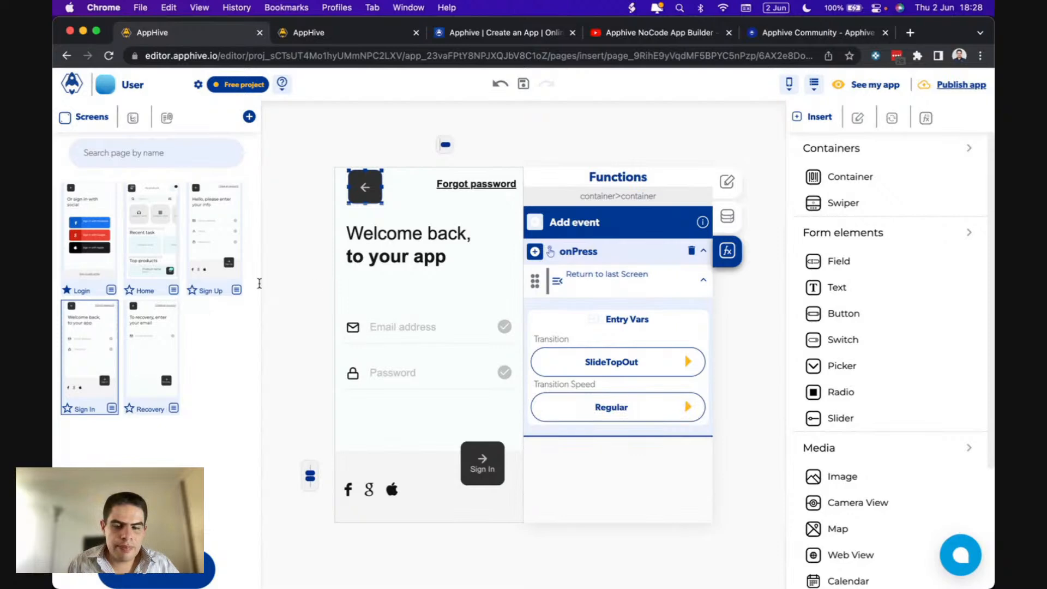
- Review the Login screen's 'Sign in with email' Push Screen event, then recheck the Sign In back arrow
mouse_move(605, 283)
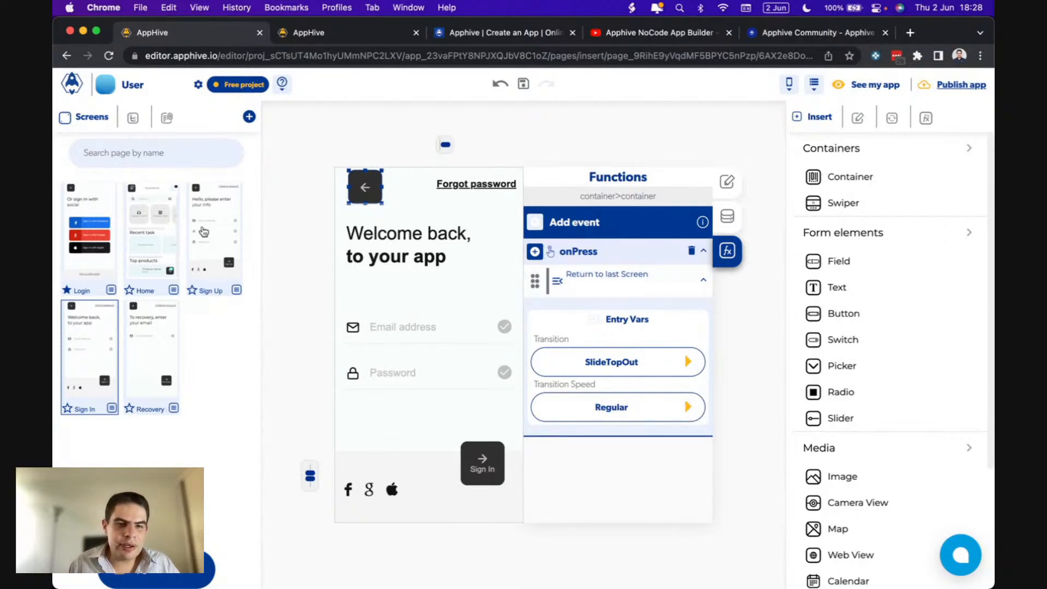
click(105, 259)
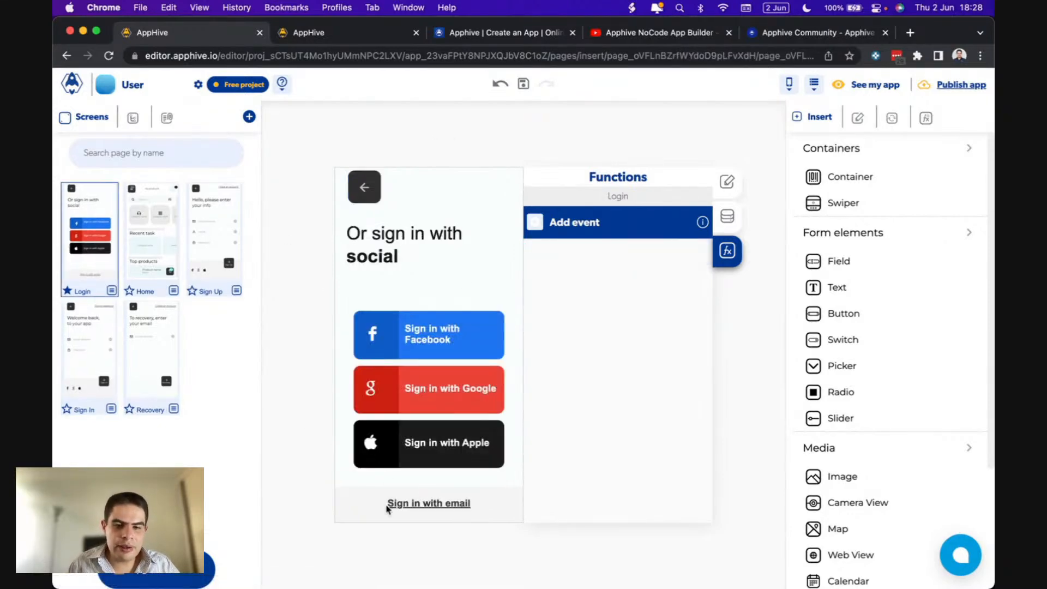
click(388, 504)
mouse_move(584, 262)
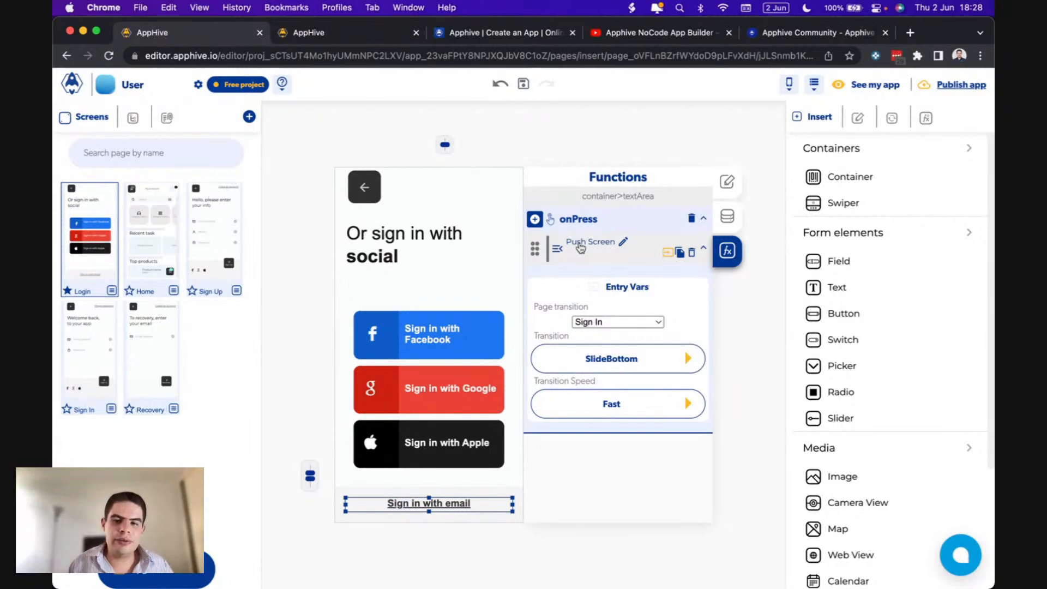
click(72, 350)
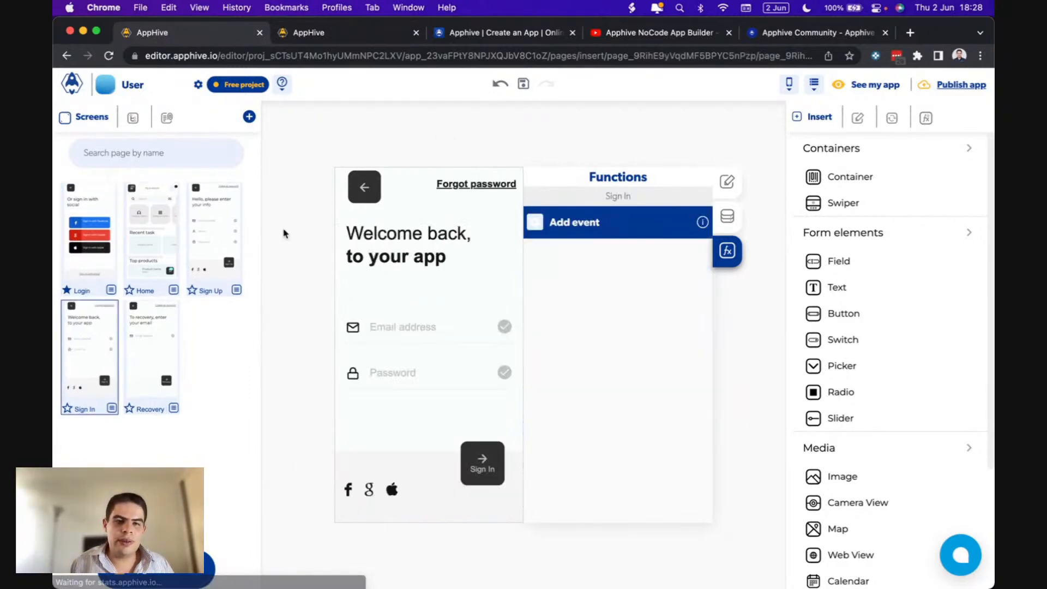
click(359, 200)
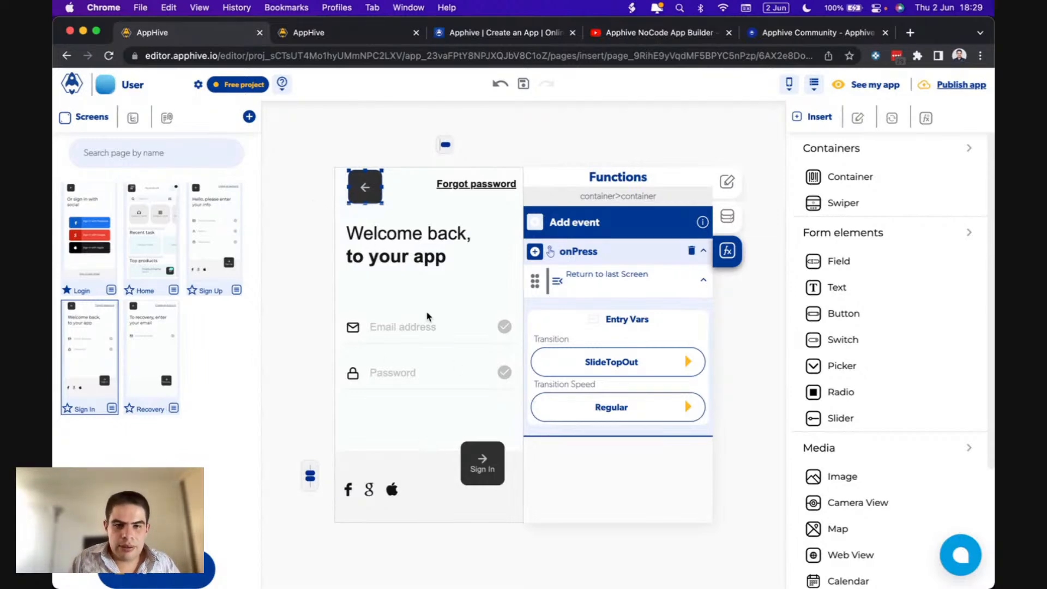
- Inspect the Sign In screen's email and password fields to note their control names
click(467, 447)
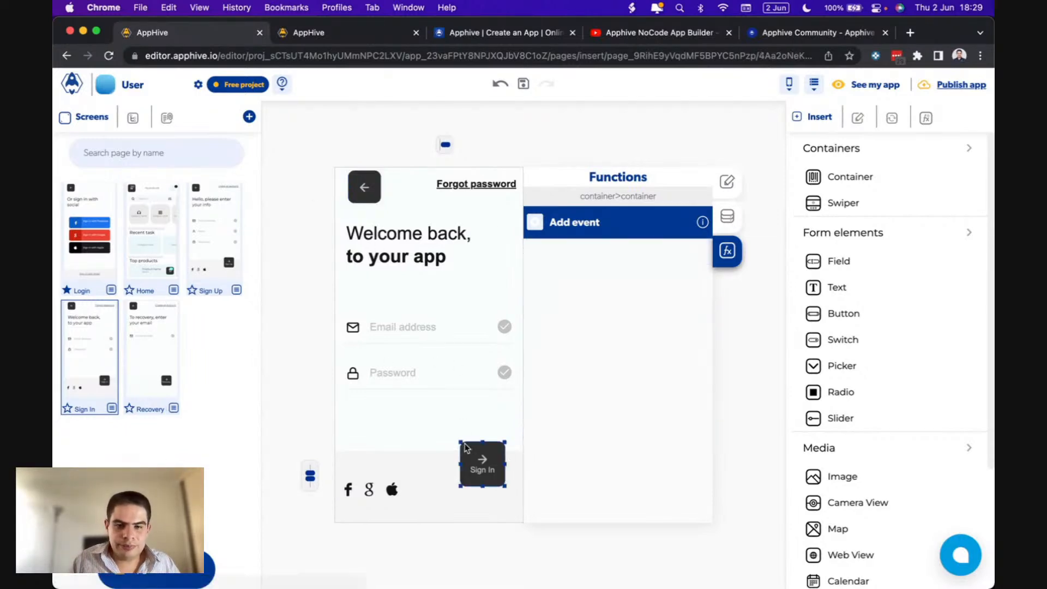
click(398, 337)
click(727, 216)
double_click(565, 306)
click(431, 372)
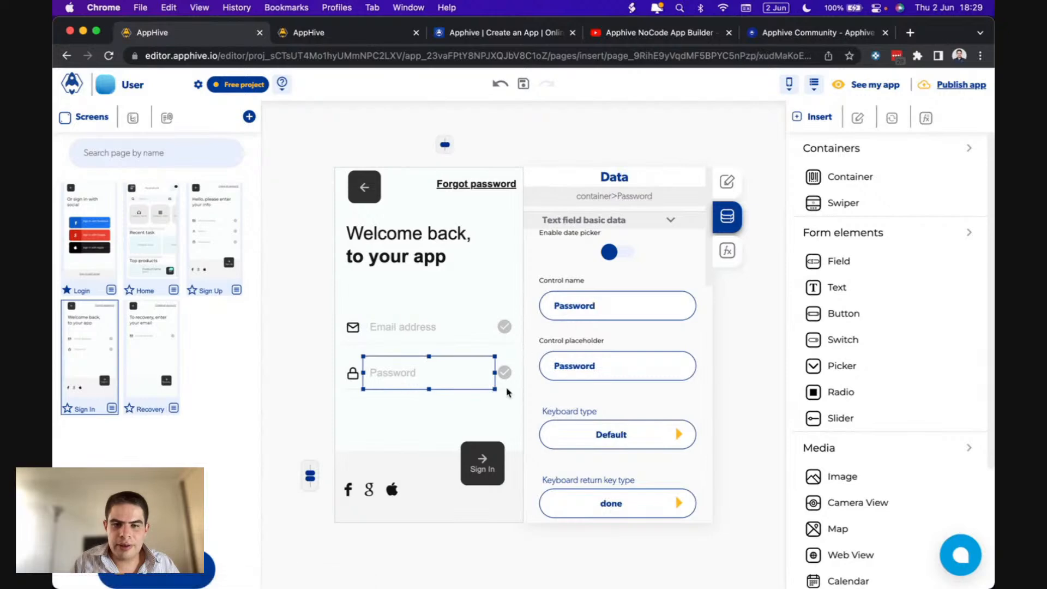
- Add an onPress Login action to the Sign In button
click(470, 450)
click(734, 260)
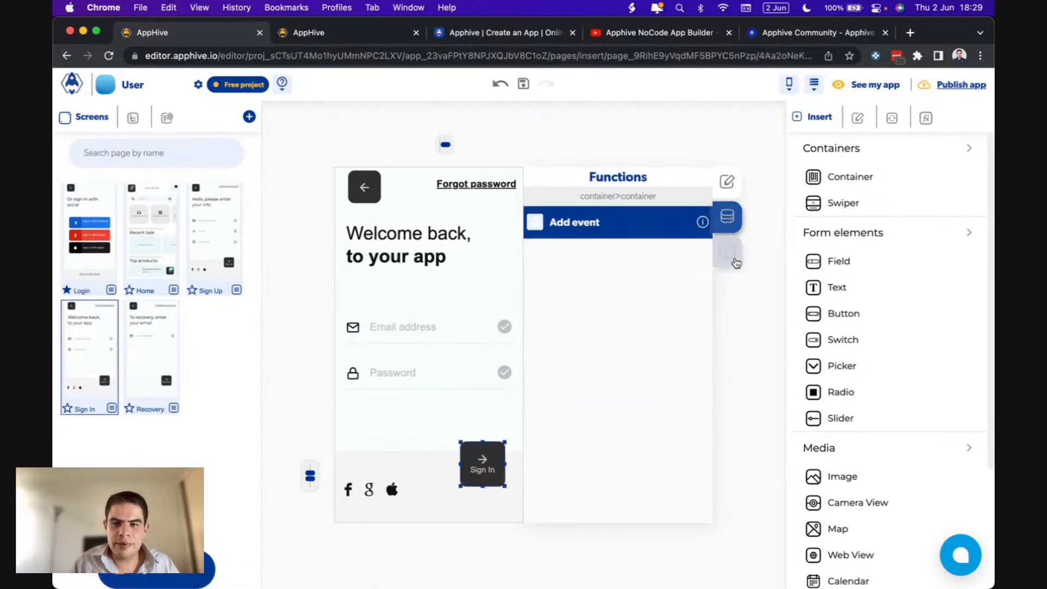
click(535, 222)
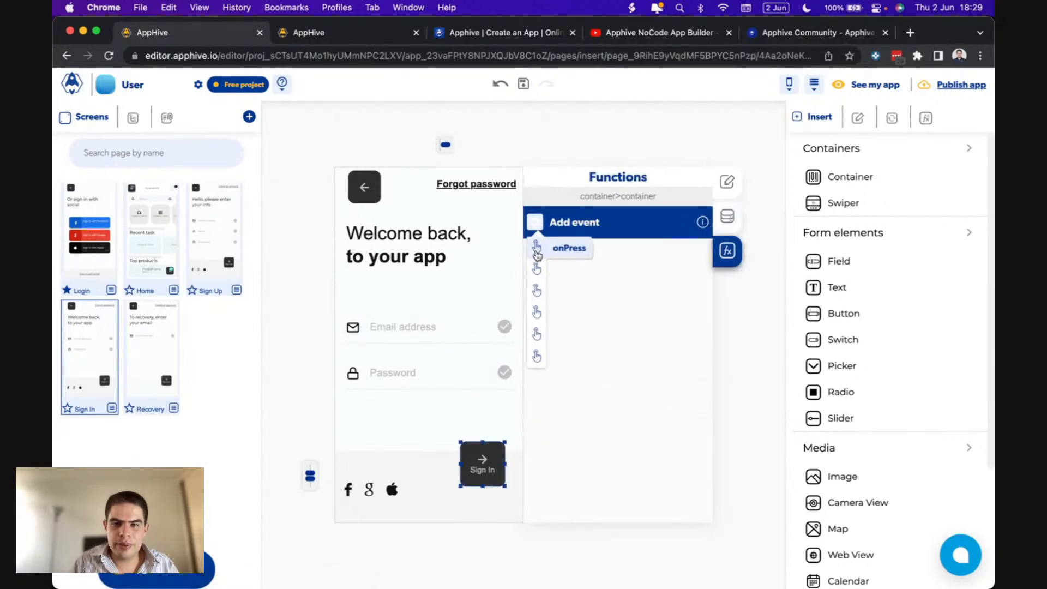
click(537, 252)
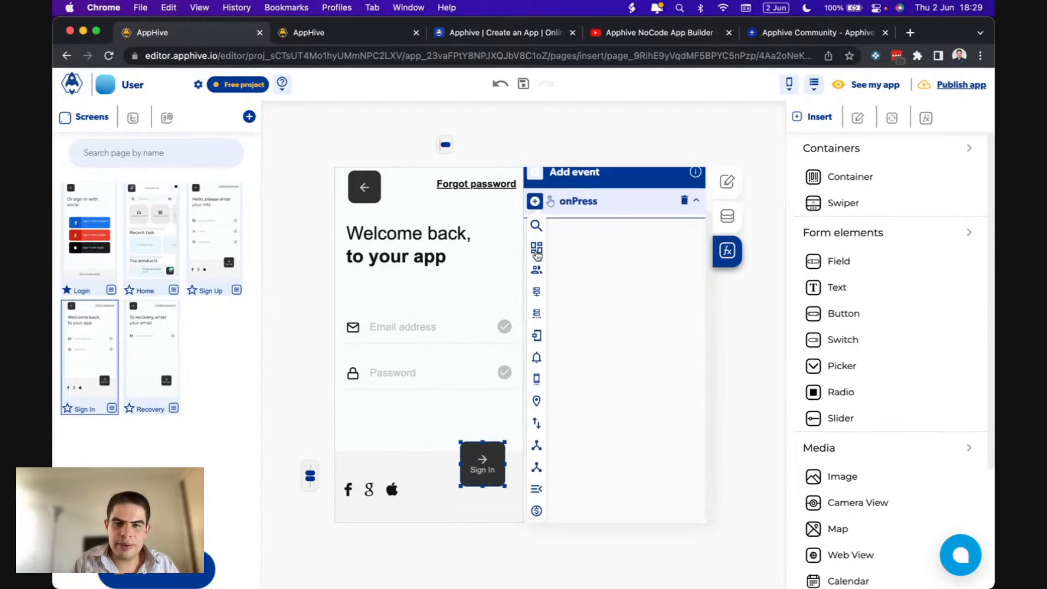
mouse_move(537, 273)
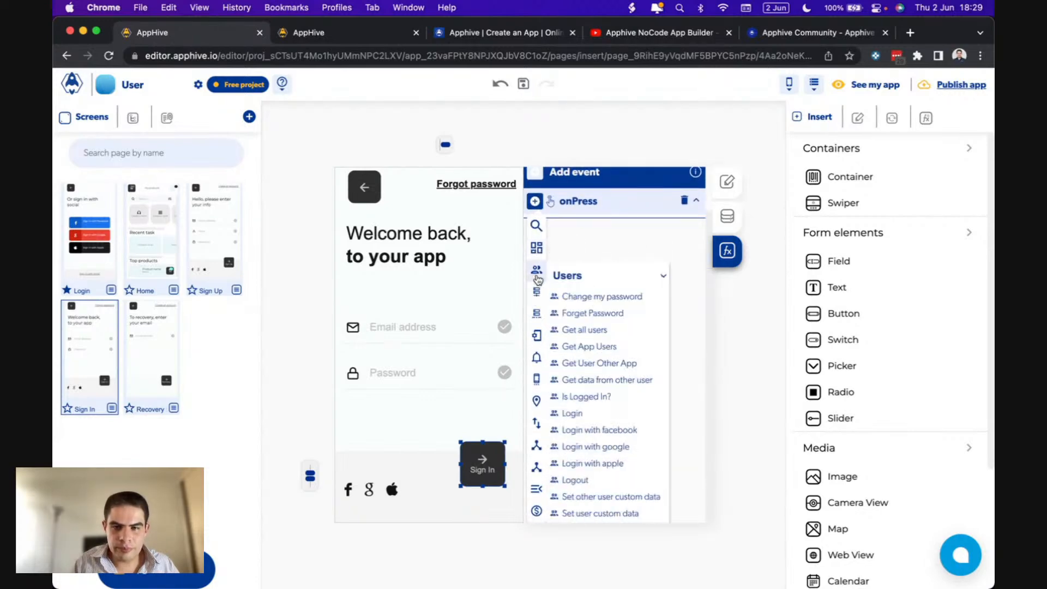
click(597, 415)
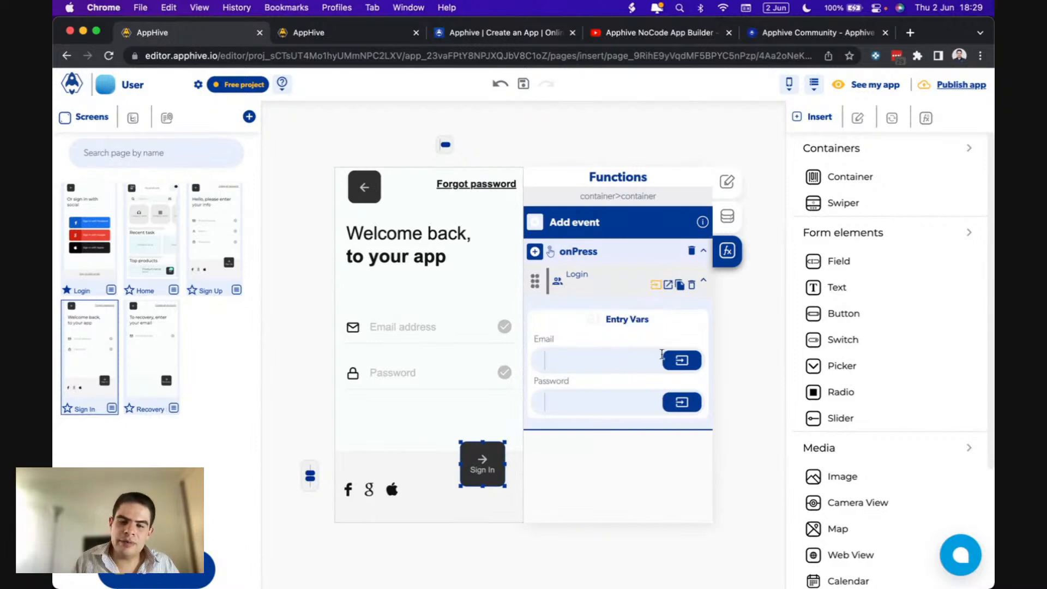
- Set the Login action's Email and Password inputs to the email and password field controls
click(676, 364)
click(539, 393)
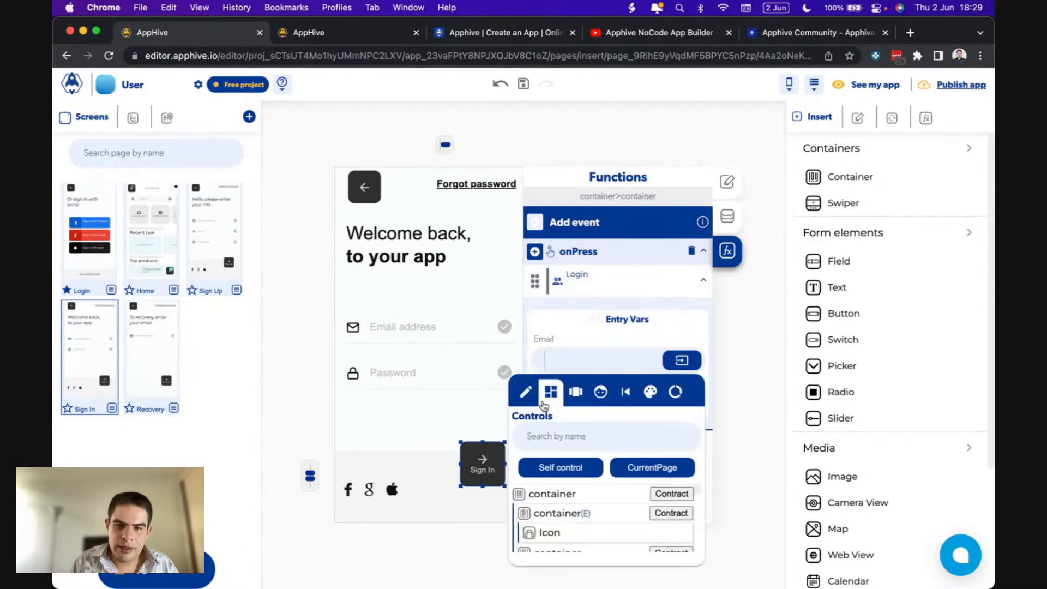
click(563, 439)
text(ema)
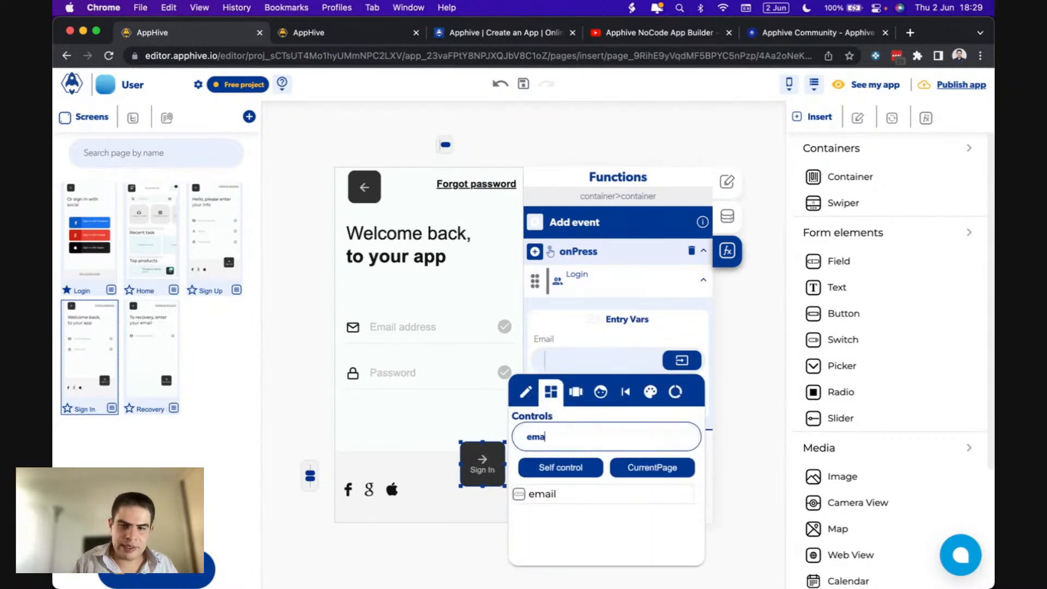
click(562, 498)
click(654, 349)
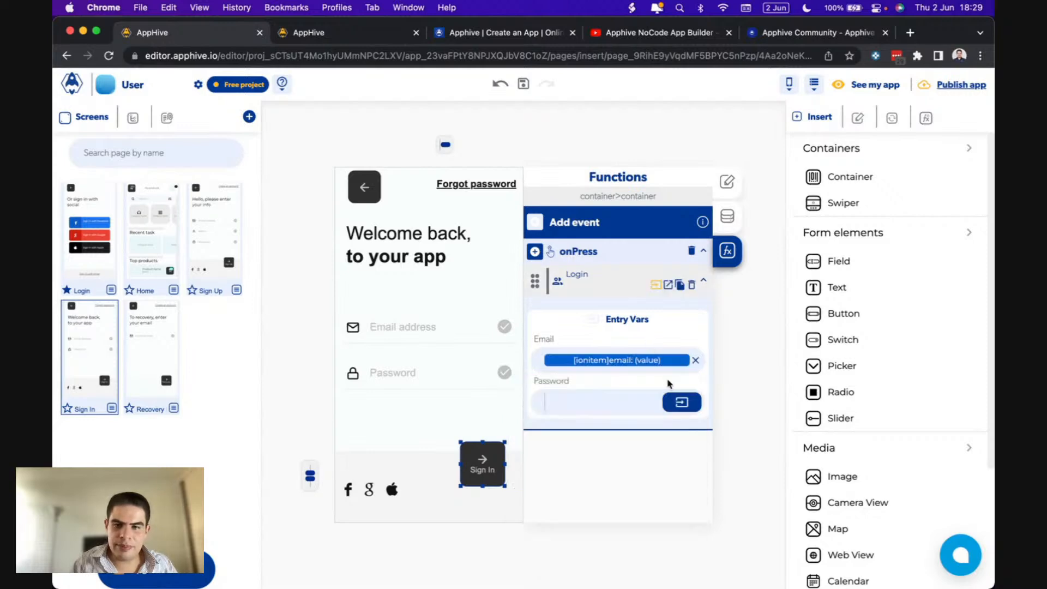
click(682, 402)
click(534, 433)
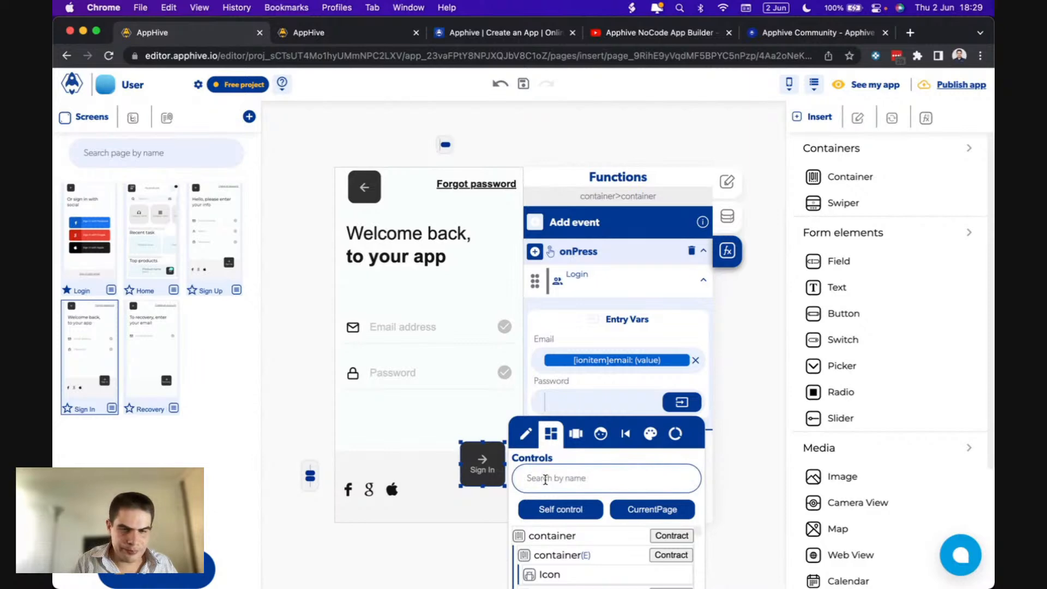
text(pa)
click(552, 536)
click(593, 362)
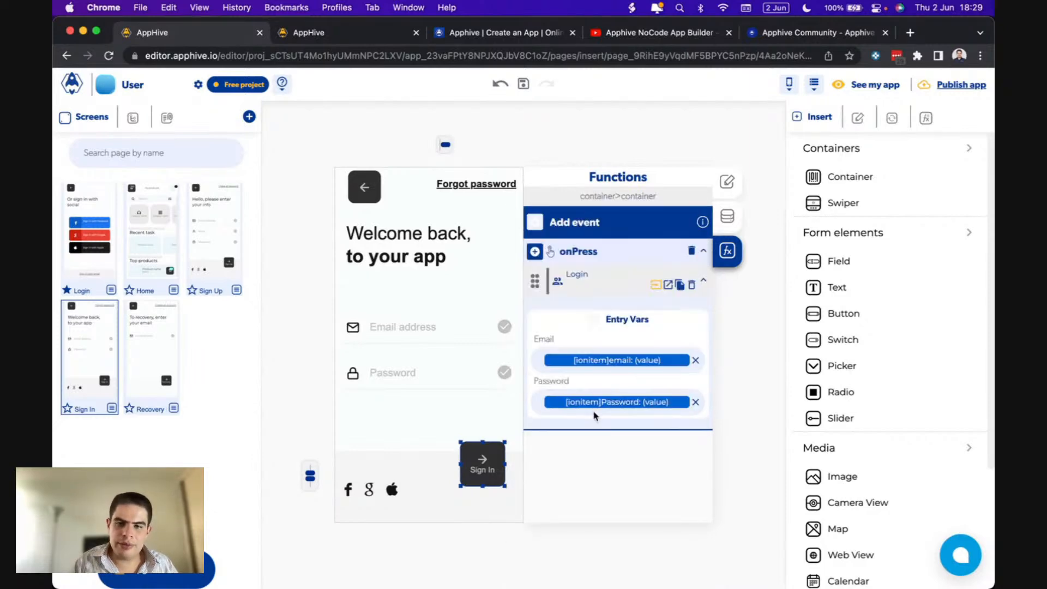
- Add a Send Alert titled Error for invalid credentials
click(667, 285)
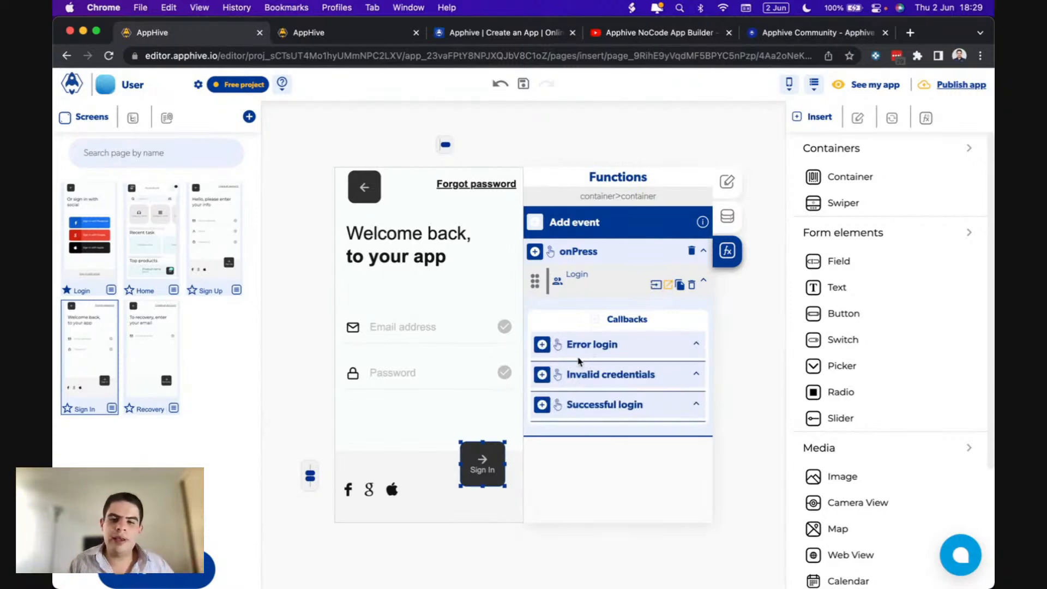
click(542, 375)
mouse_move(544, 376)
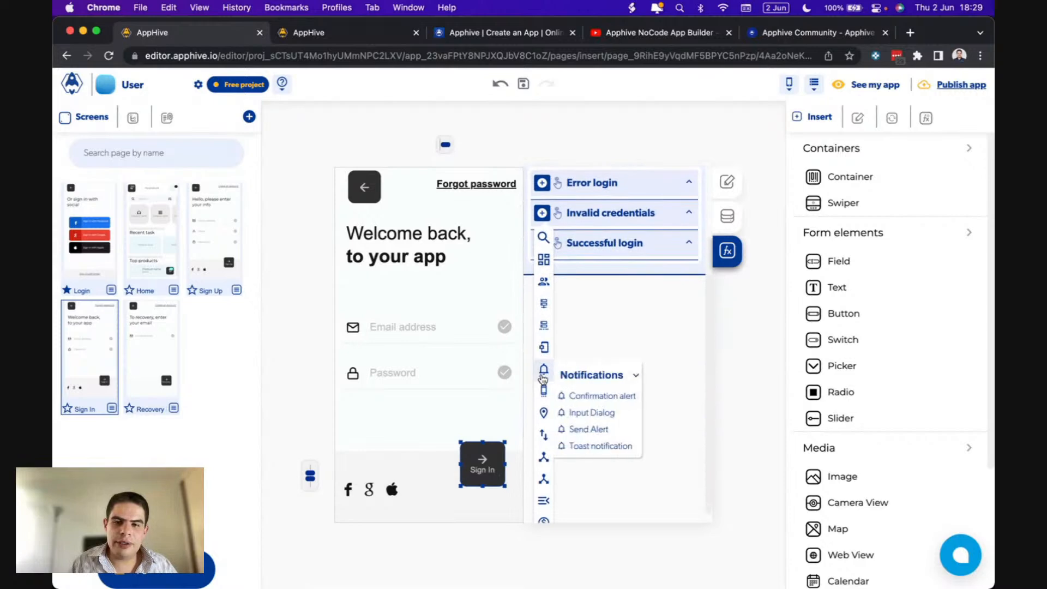
click(588, 429)
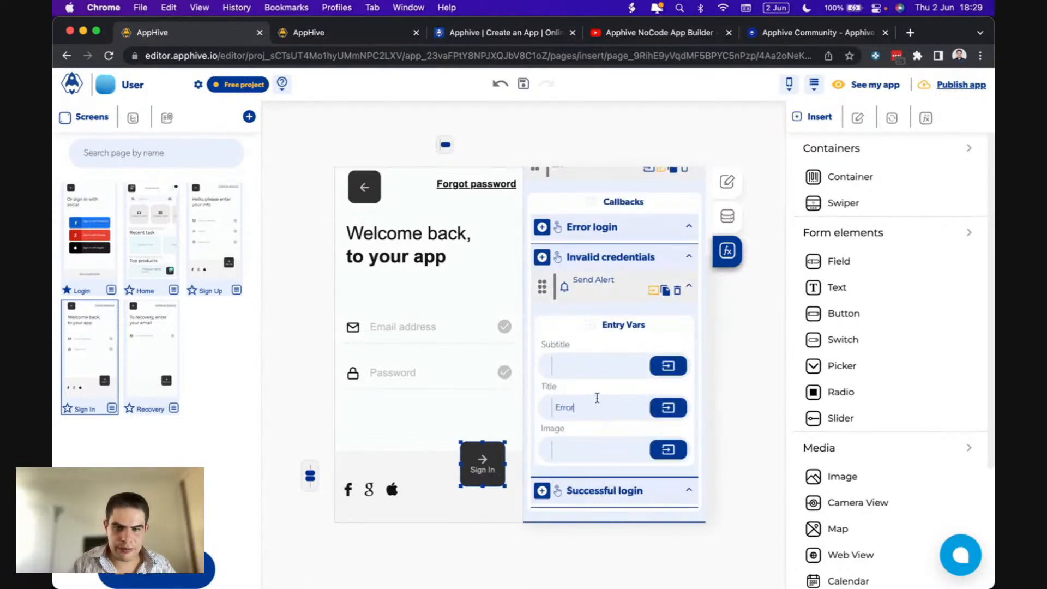
click(578, 374)
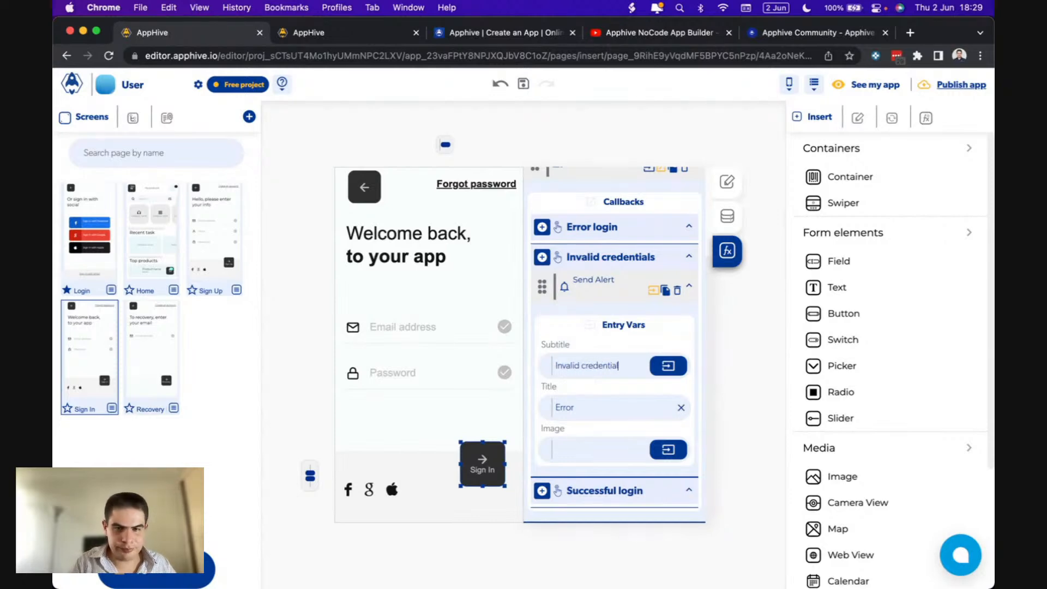
- On successful login, replace the screen with Home using SlideTop at Fast speed
click(542, 495)
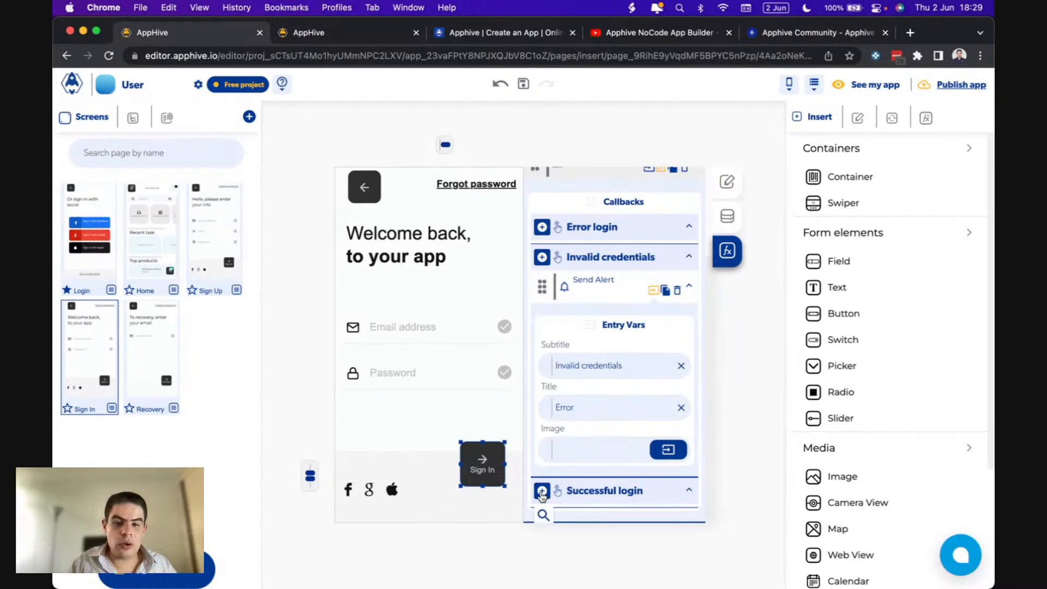
scroll(541, 496, down, 2)
scroll(543, 497, down, 5)
mouse_move(546, 496)
scroll(579, 497, down, 2)
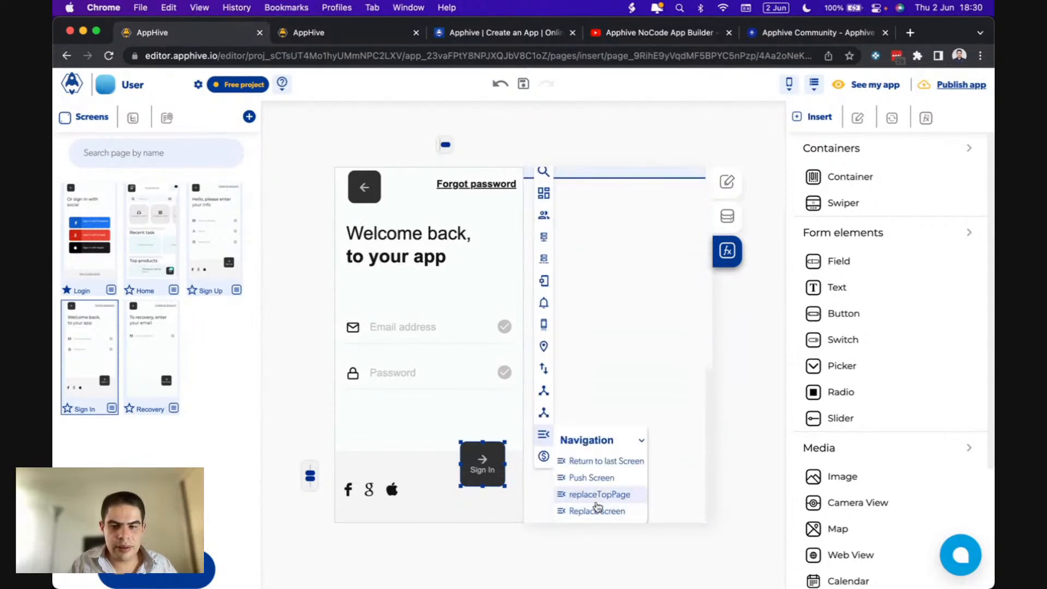
click(596, 511)
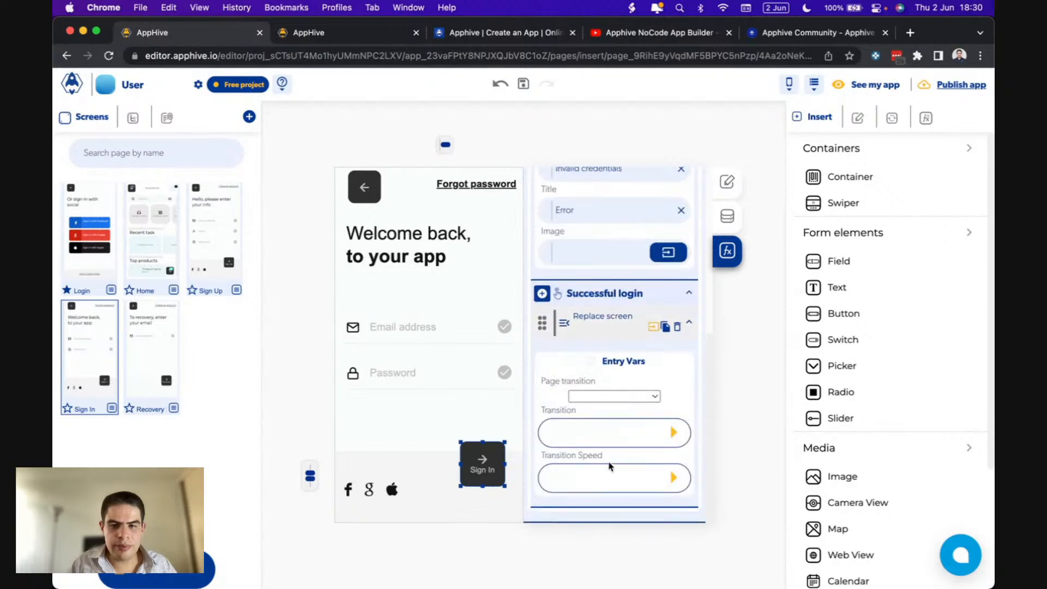
click(637, 392)
click(611, 412)
click(670, 436)
click(611, 479)
click(672, 479)
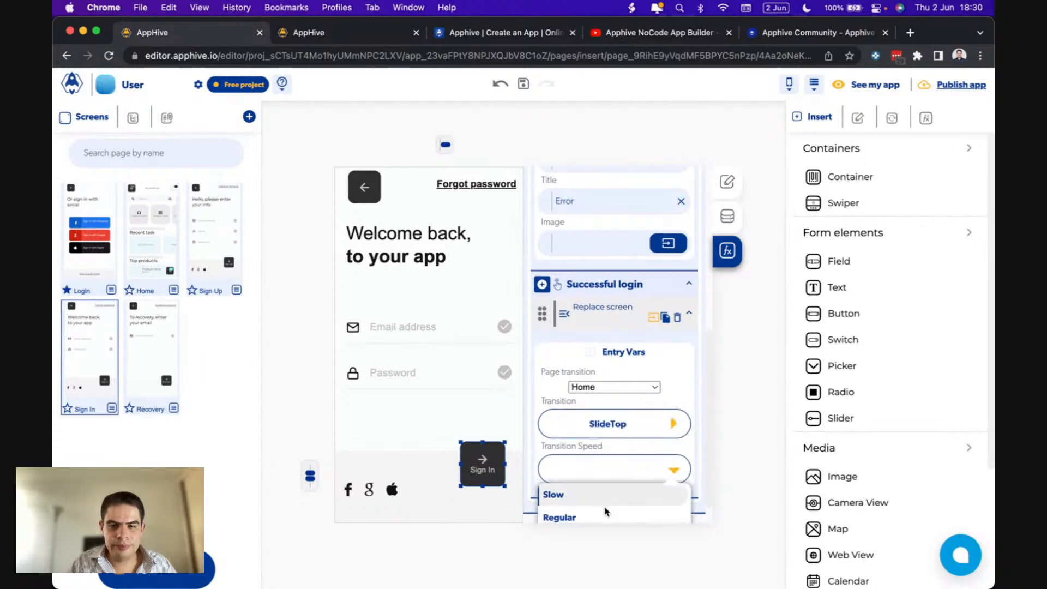
click(580, 511)
- Delete the Apple, Google and Facebook login icons from the Sign In screen
click(391, 487)
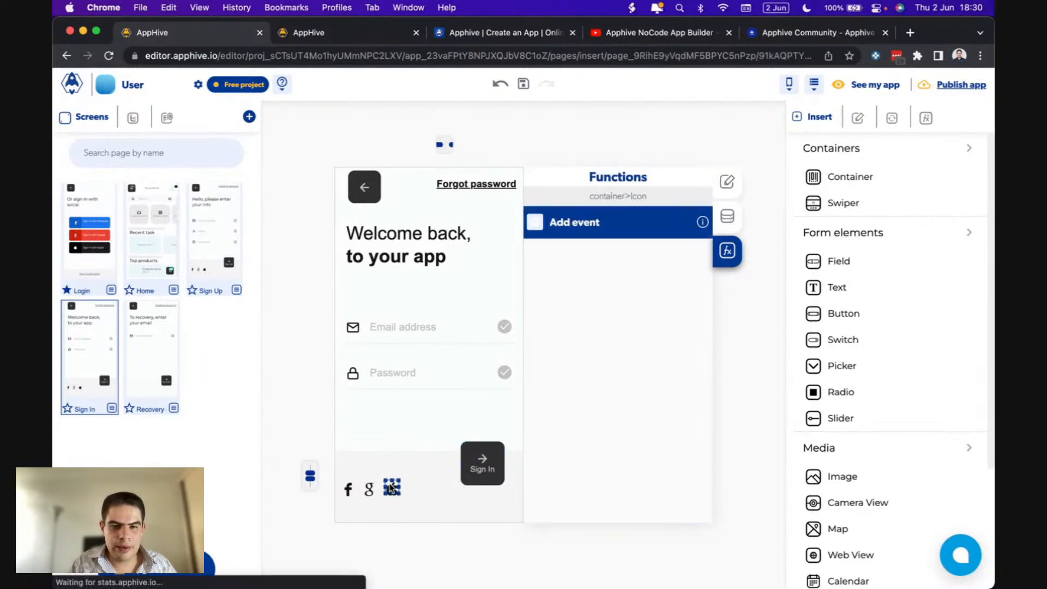
key(Delete)
click(369, 488)
key(Delete)
click(348, 488)
key(Delete)
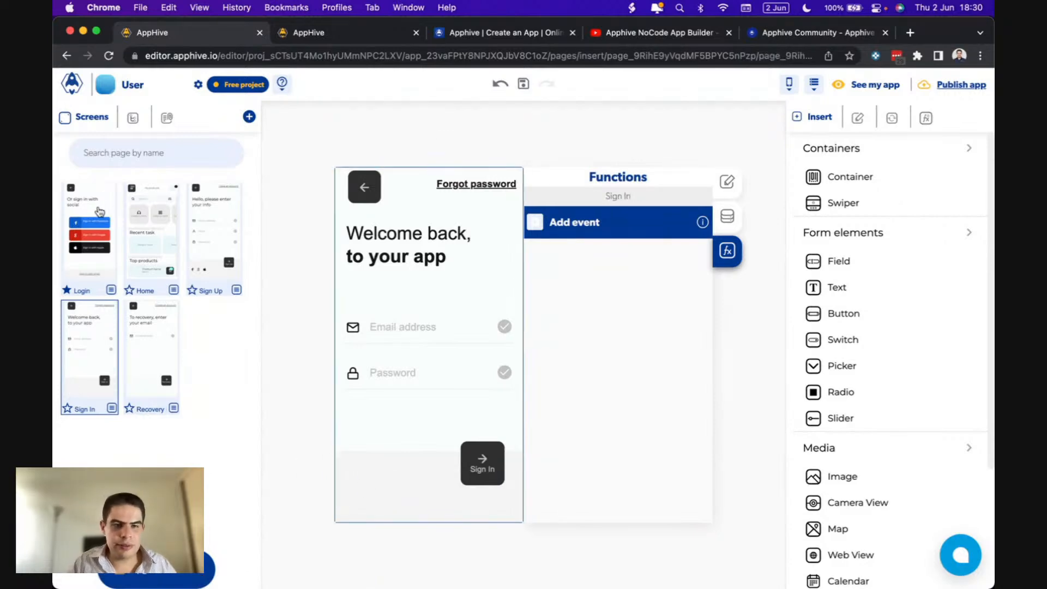
- Drag a Text element into the bottom of the Sign In screen
drag(848, 286, 398, 489)
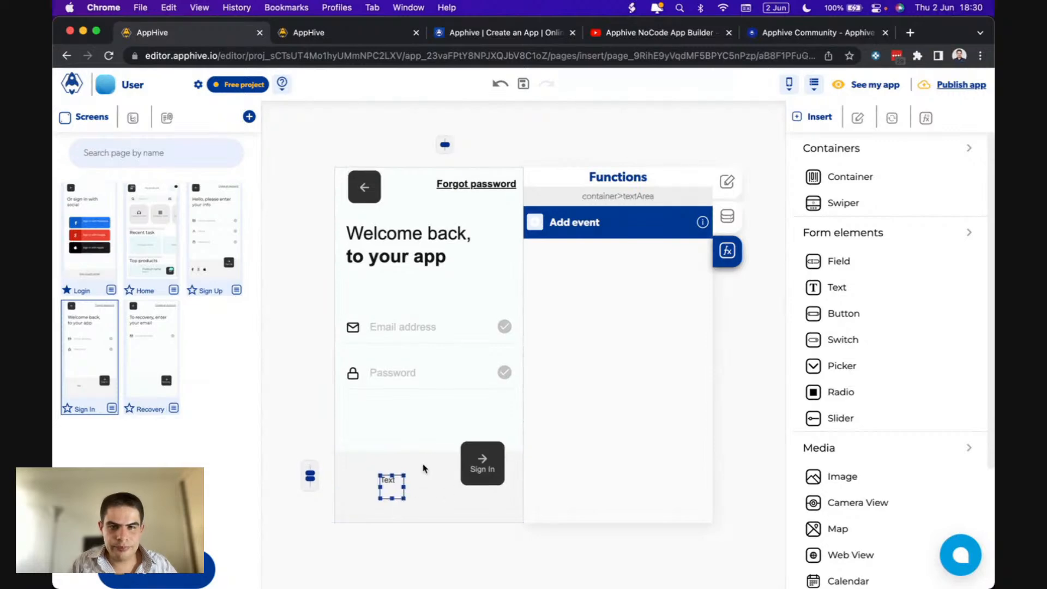
click(605, 199)
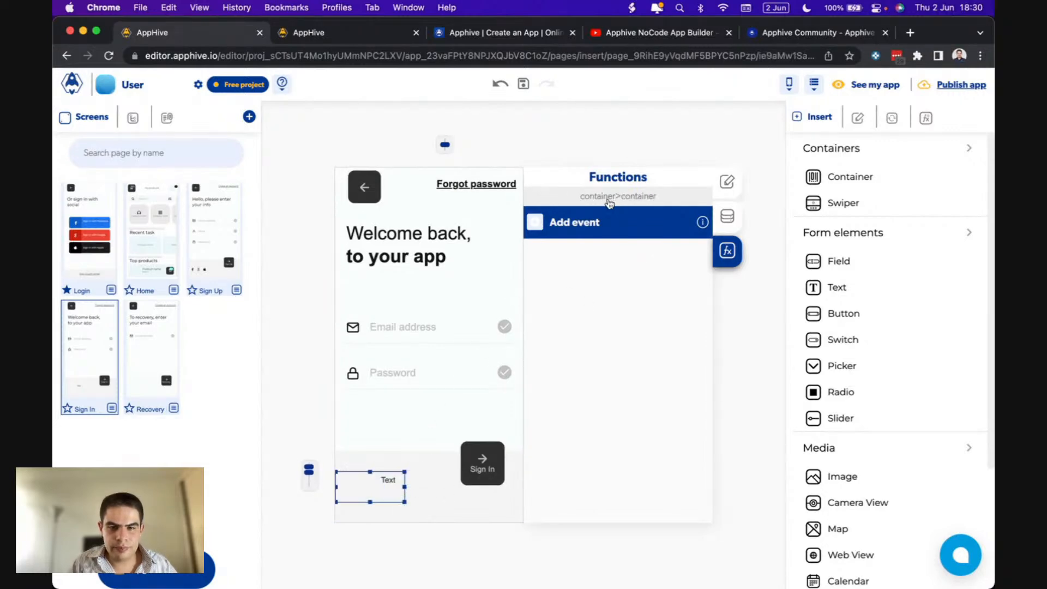
click(728, 216)
click(726, 185)
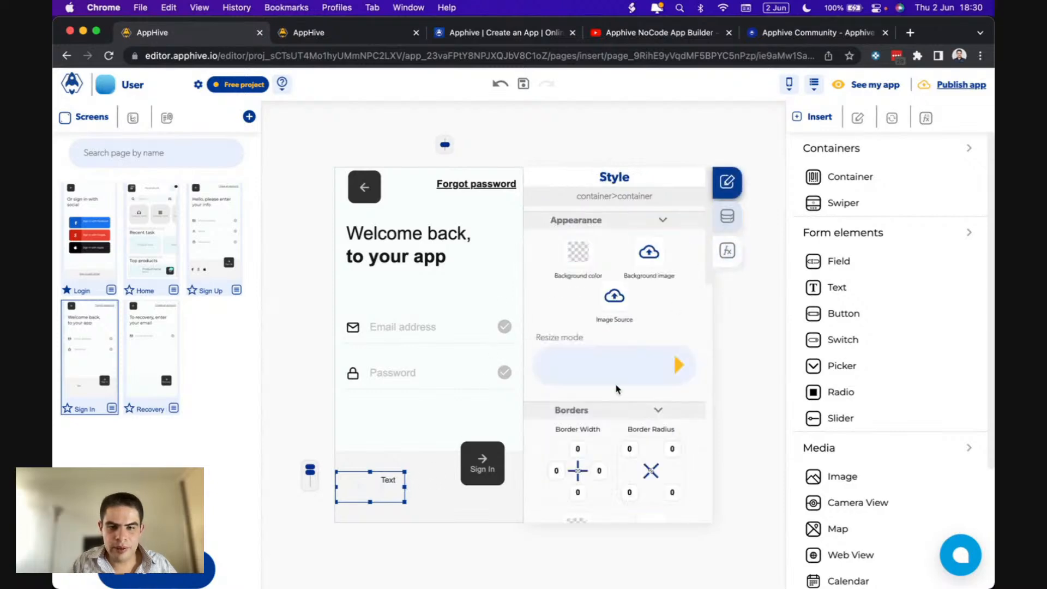
scroll(618, 389, down, 10)
scroll(618, 388, up, 3)
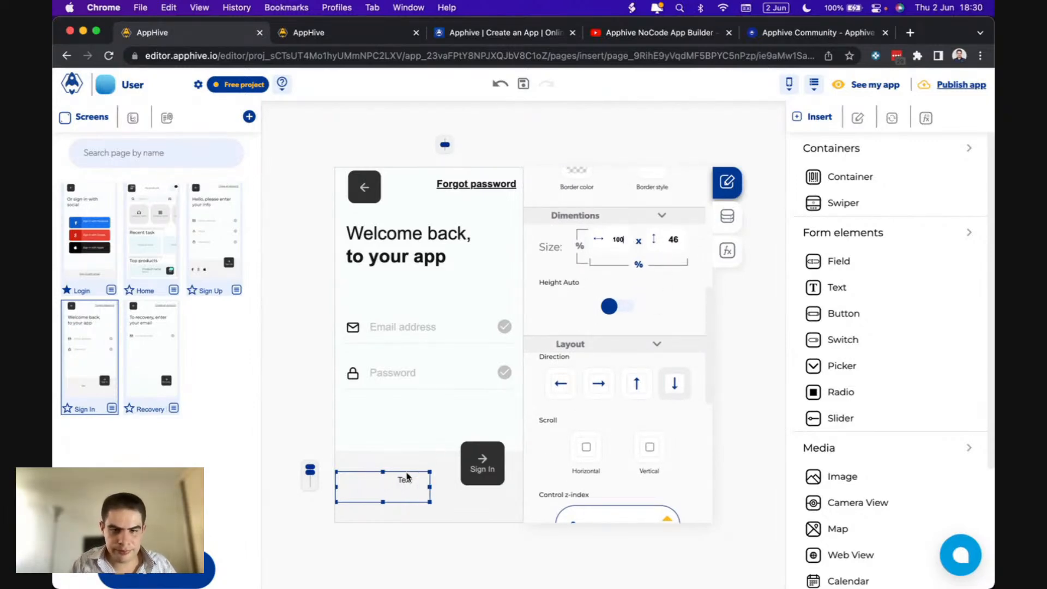
click(408, 477)
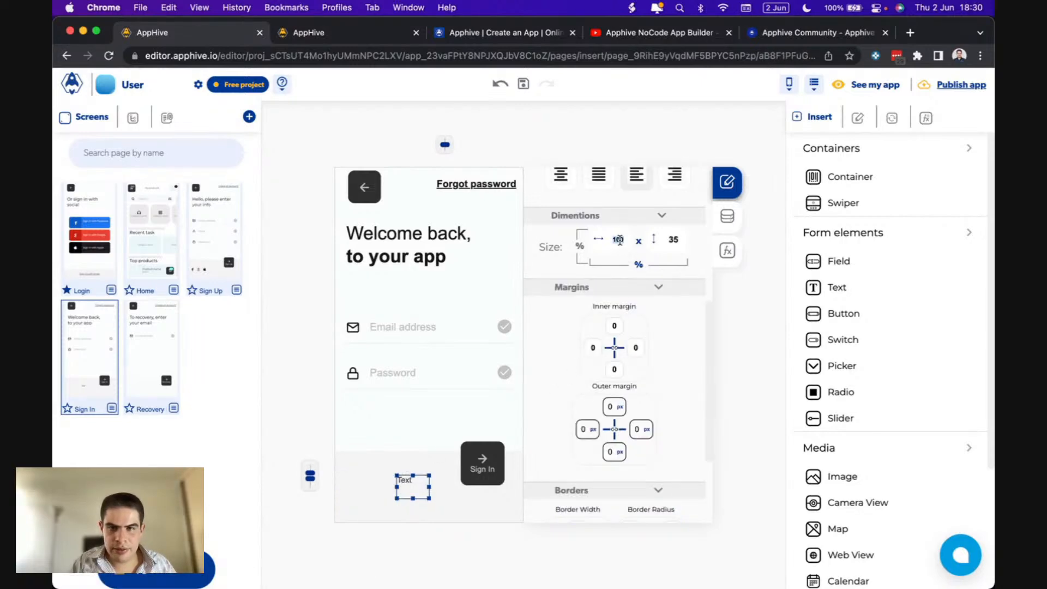
text(1)
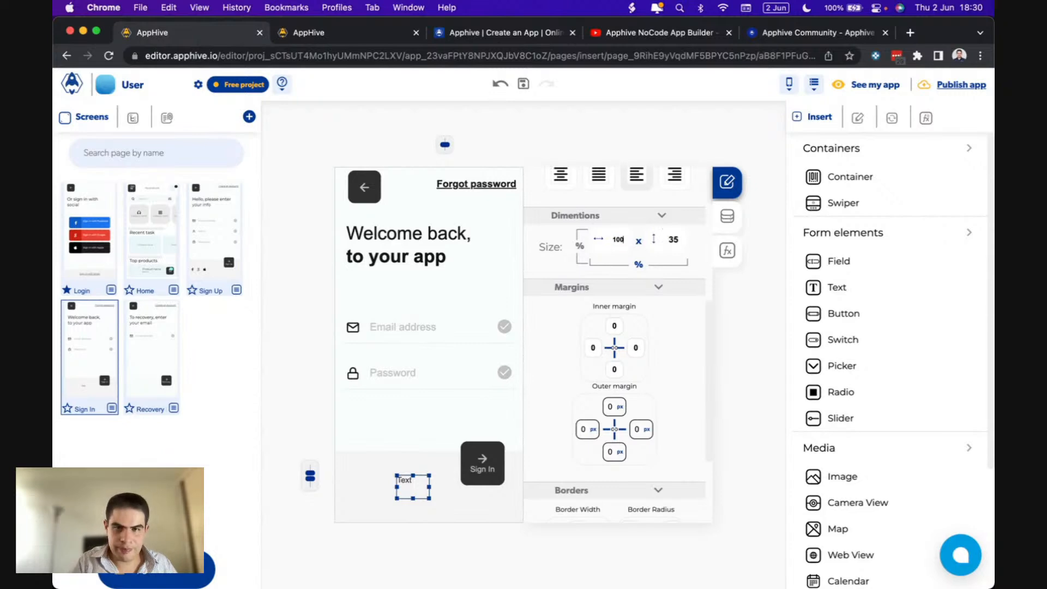
- Set the text's container layout split to 100 so it spans the full width
click(379, 496)
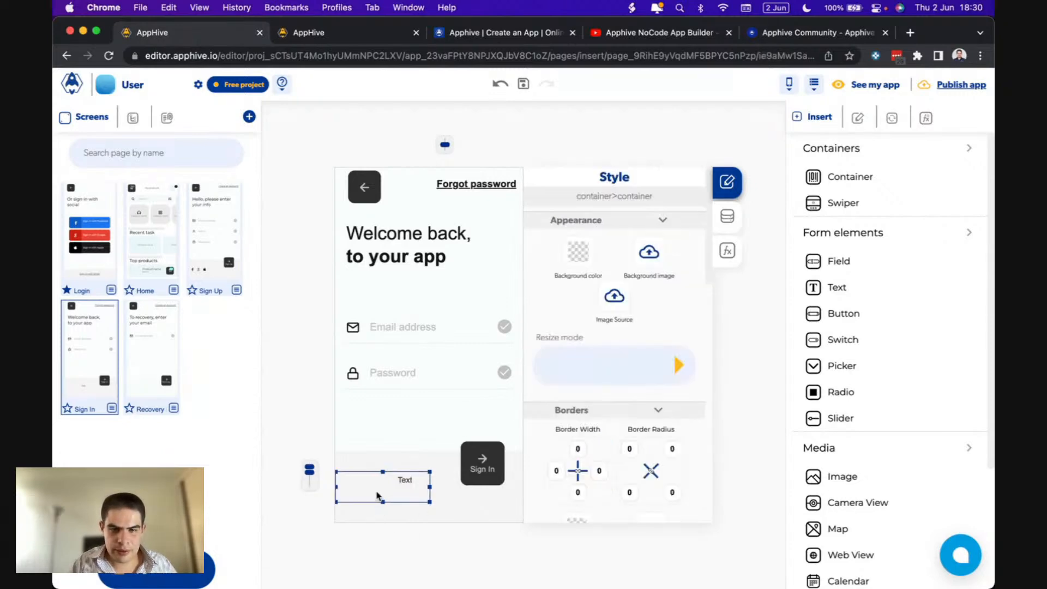
scroll(600, 458, down, 15)
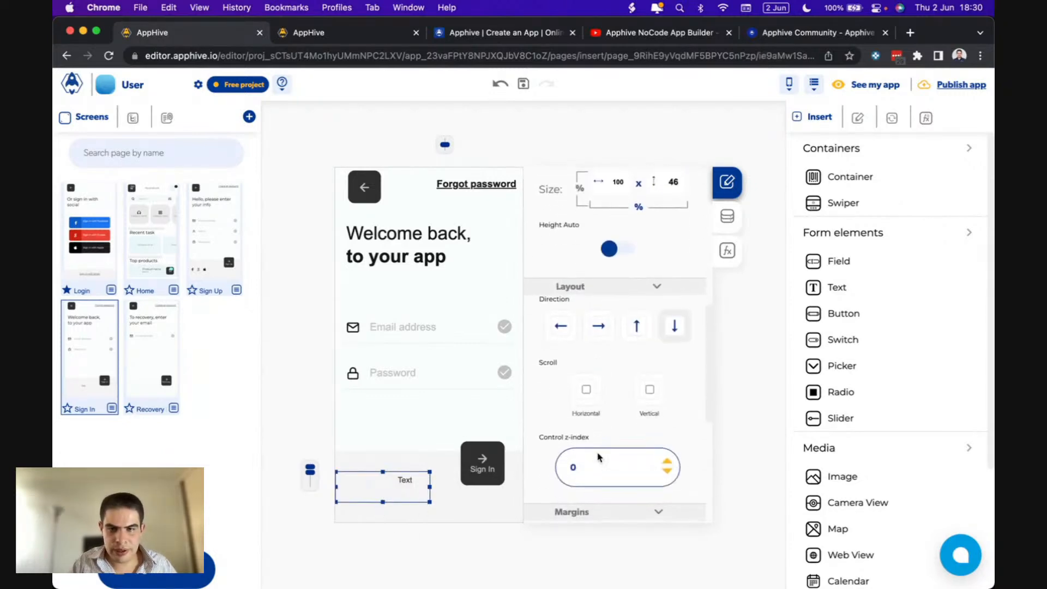
scroll(598, 457, down, 2)
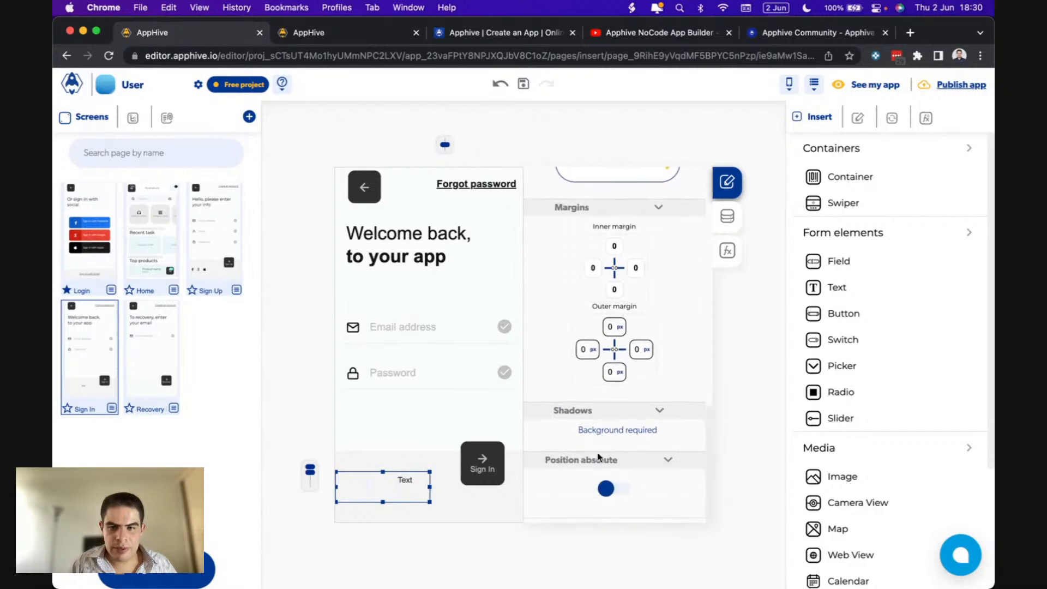
click(723, 221)
click(585, 394)
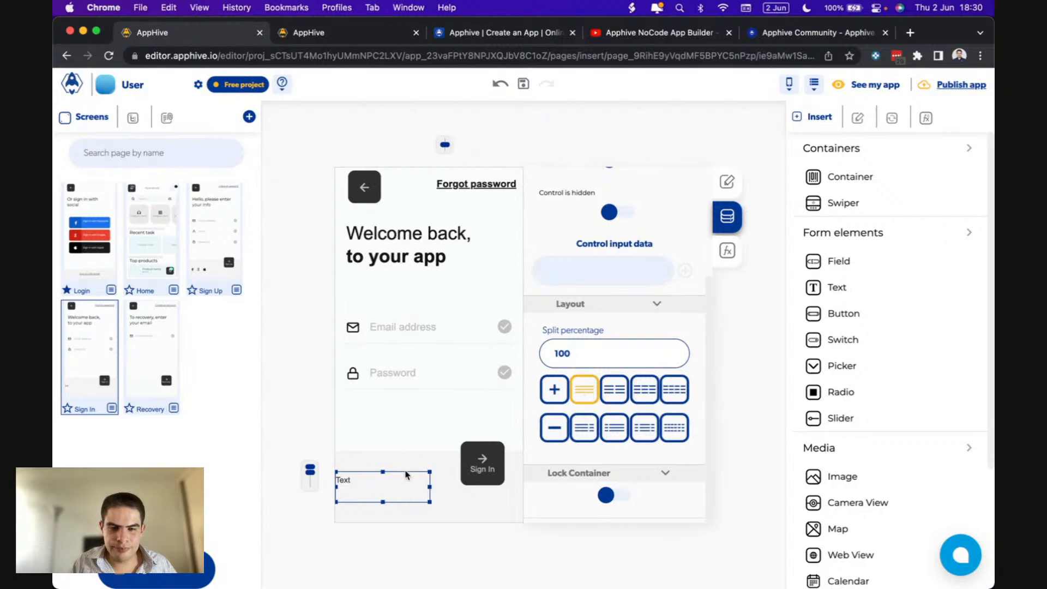
- Replace the placeholder text with 'Create an account'
click(360, 481)
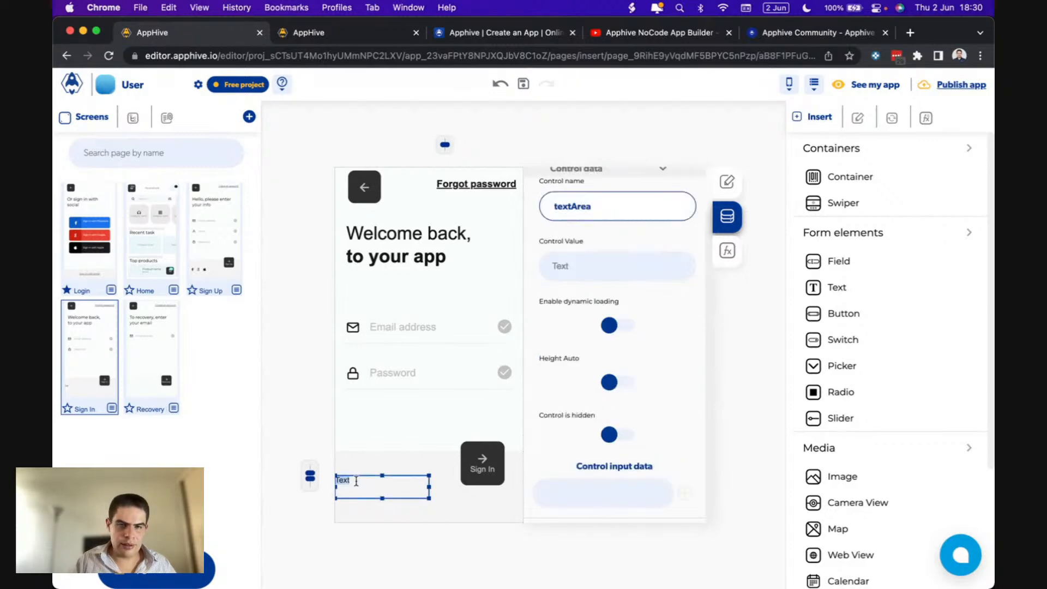
key(BackSpace)
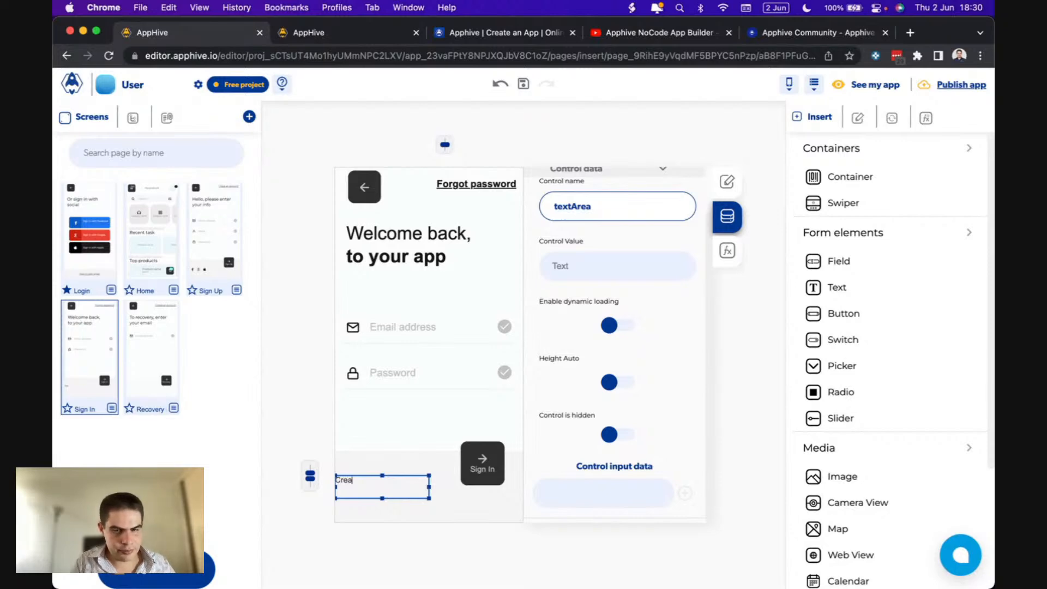
text(Create an account)
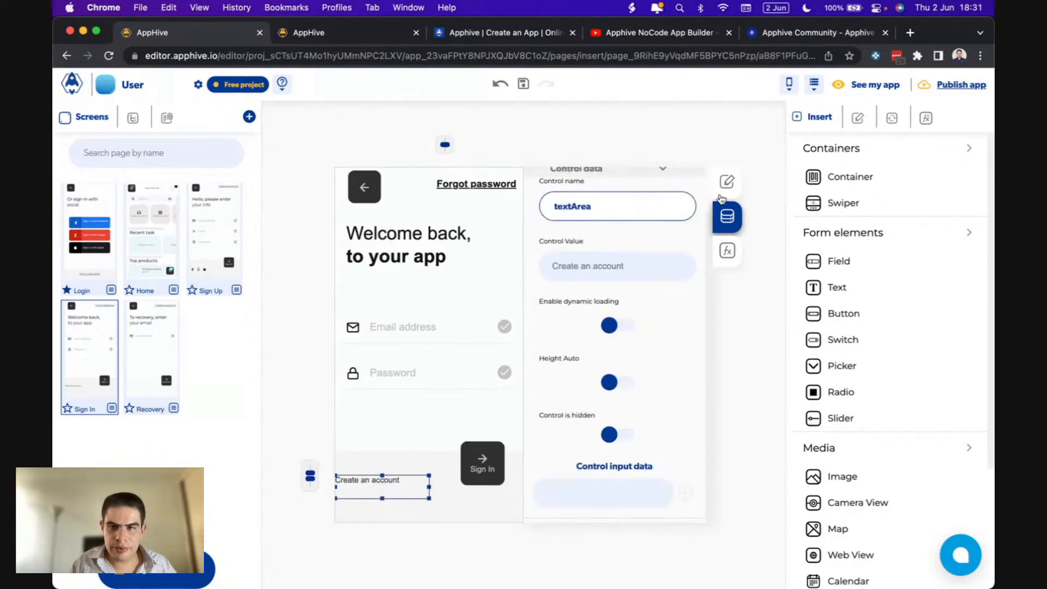
- Make 'Create an account' bold at font size 15 so it fits on one line
click(727, 181)
drag(563, 295, 557, 295)
click(570, 356)
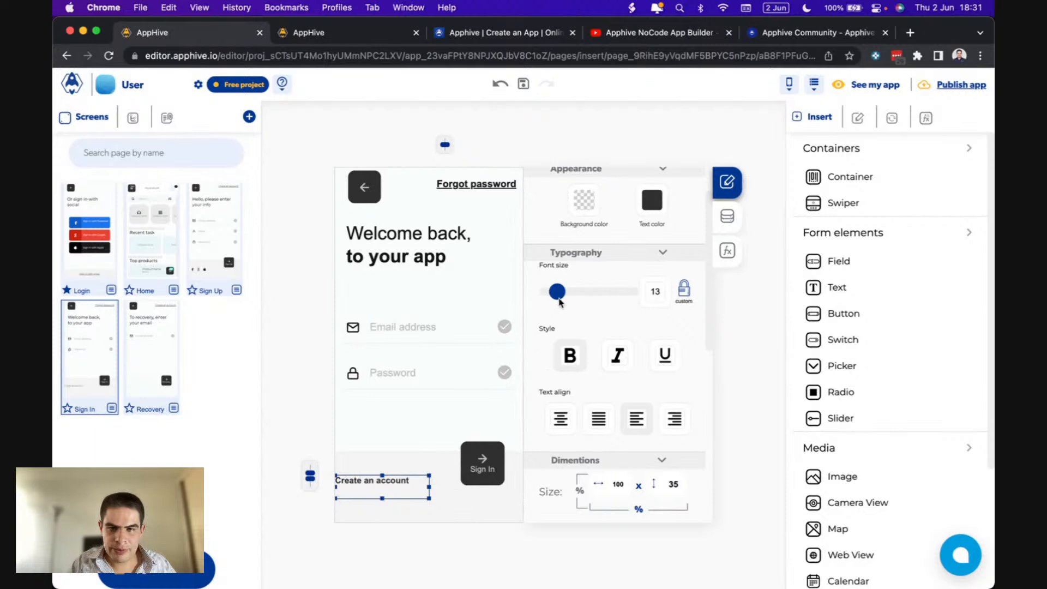
drag(558, 297, 562, 297)
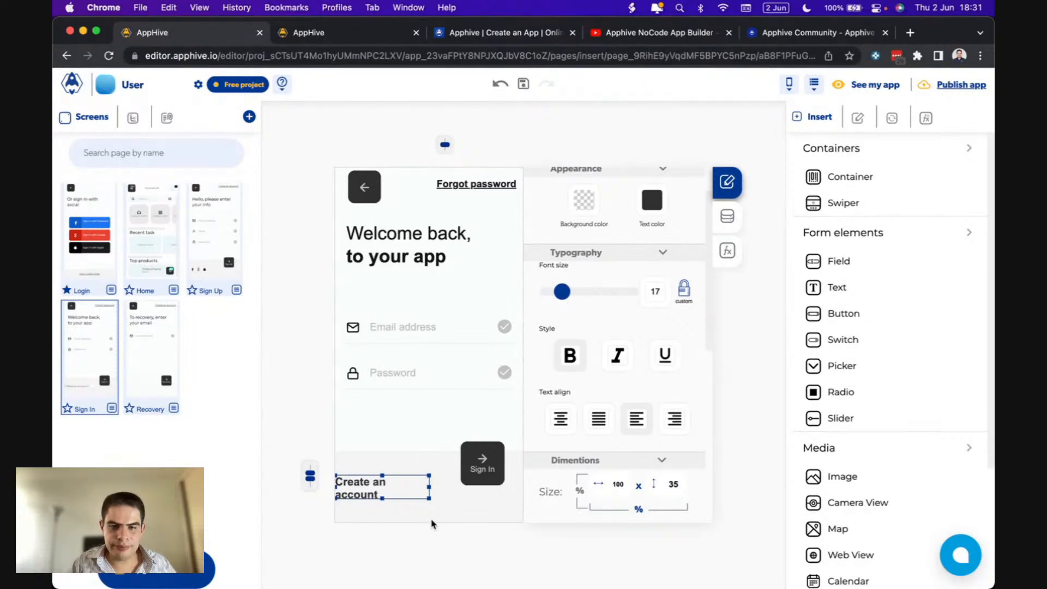
drag(563, 294, 561, 293)
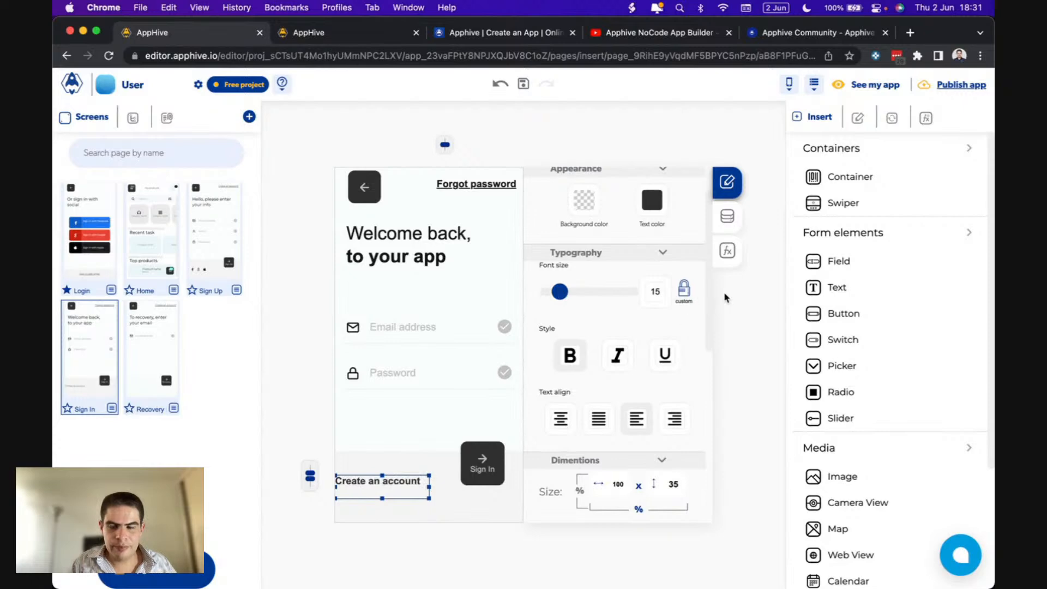
click(727, 250)
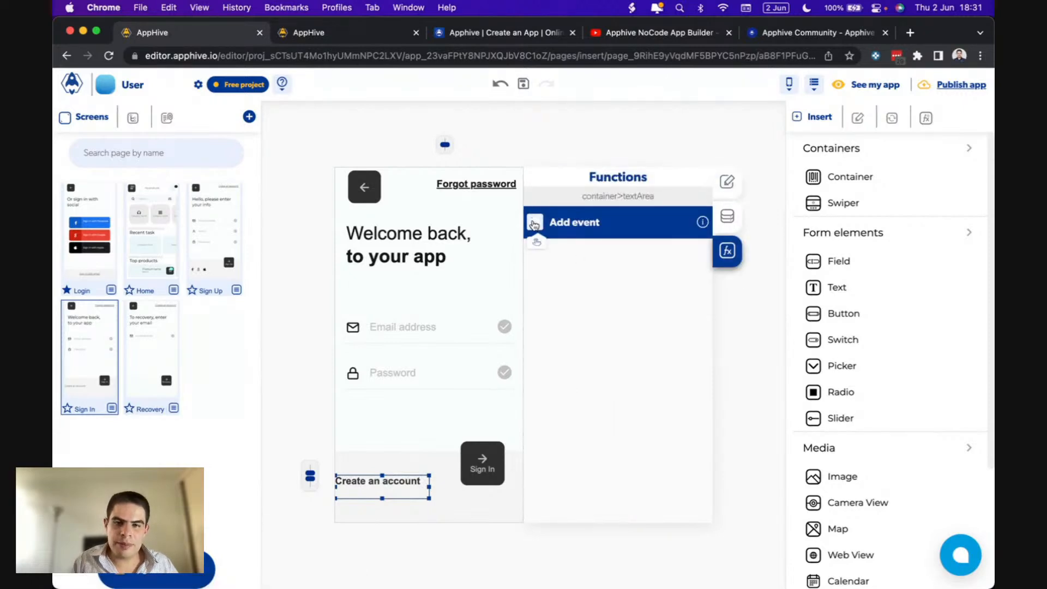
- Give 'Create an account' an onPress Push Screen to Sign Up with SlideLeft at Fast speed
click(551, 248)
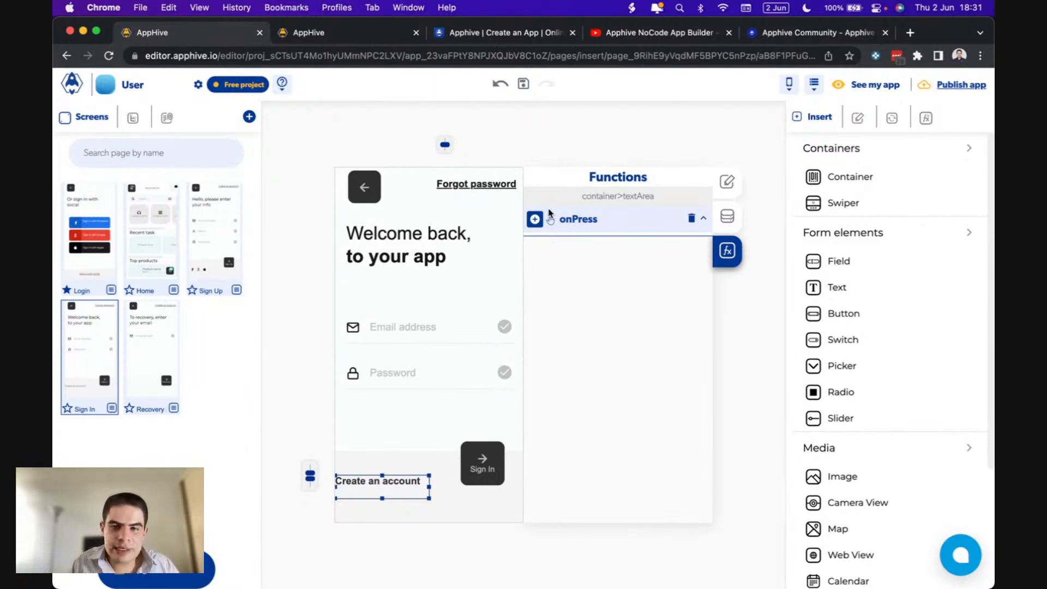
click(534, 219)
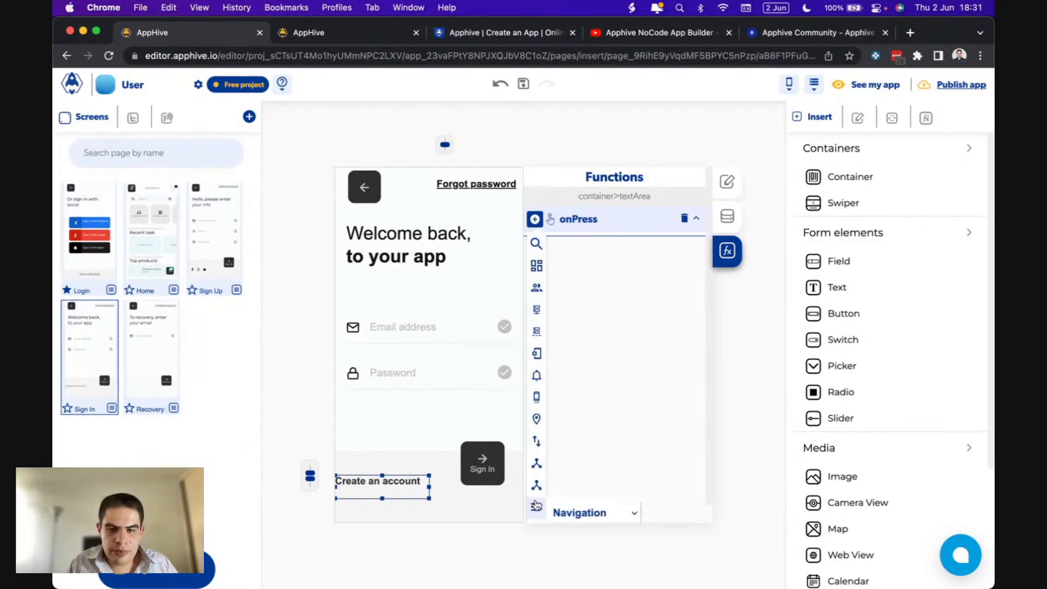
click(579, 508)
click(580, 478)
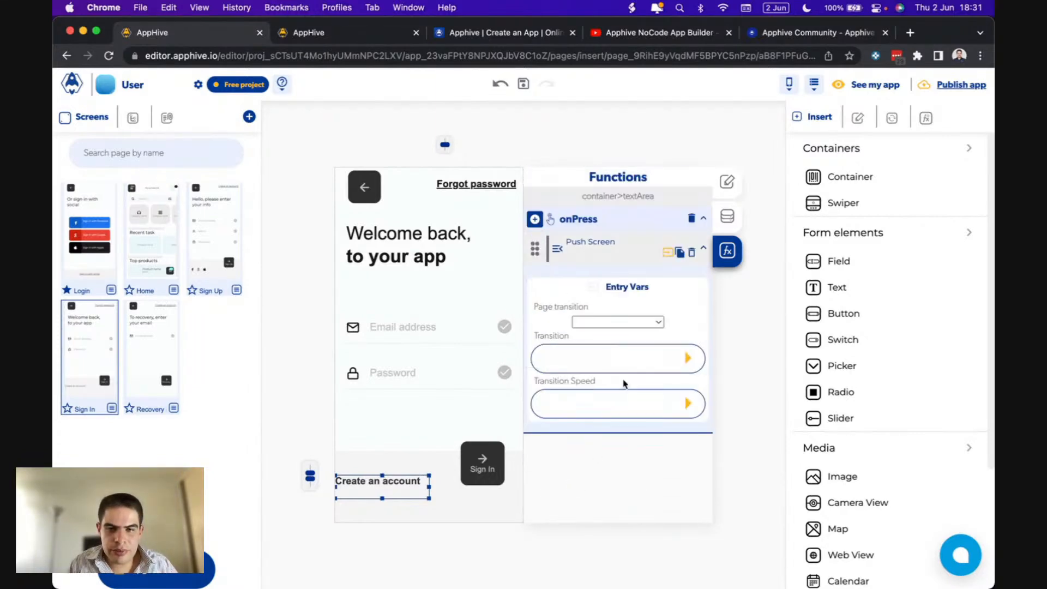
click(624, 321)
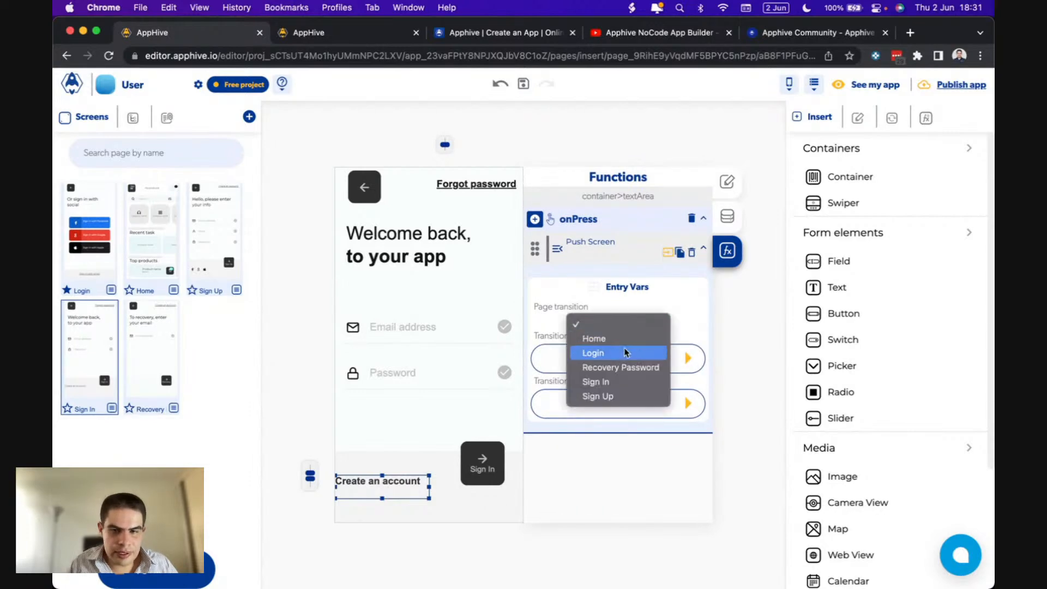
click(609, 401)
click(611, 359)
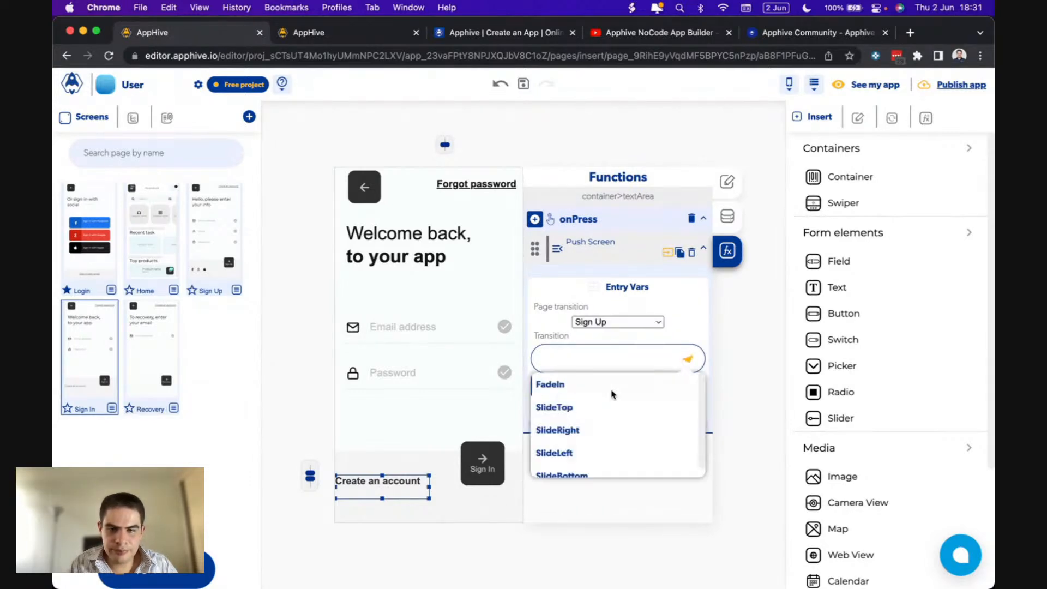
click(606, 452)
click(655, 403)
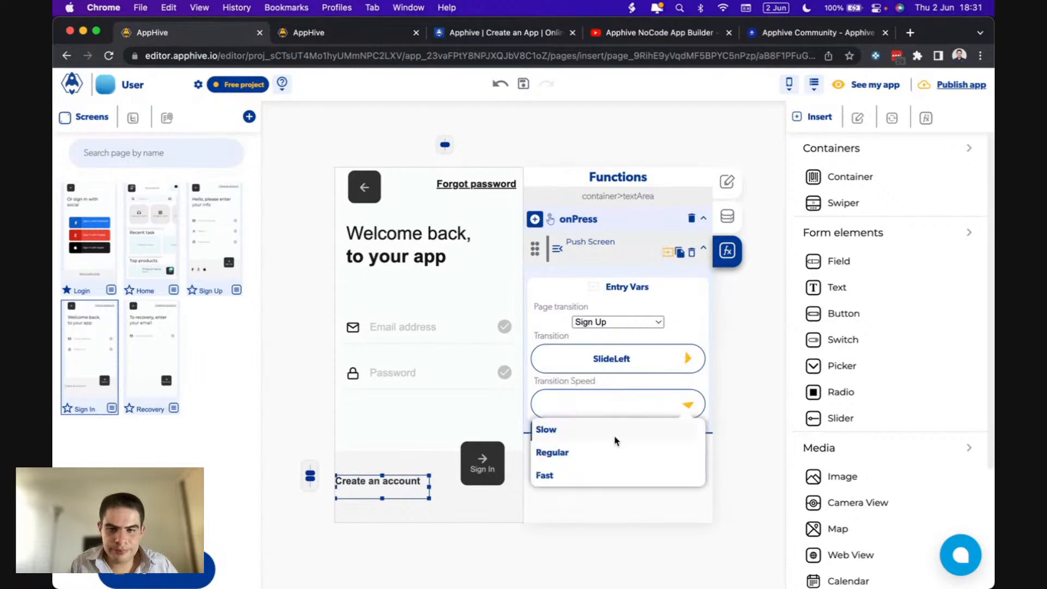
click(574, 478)
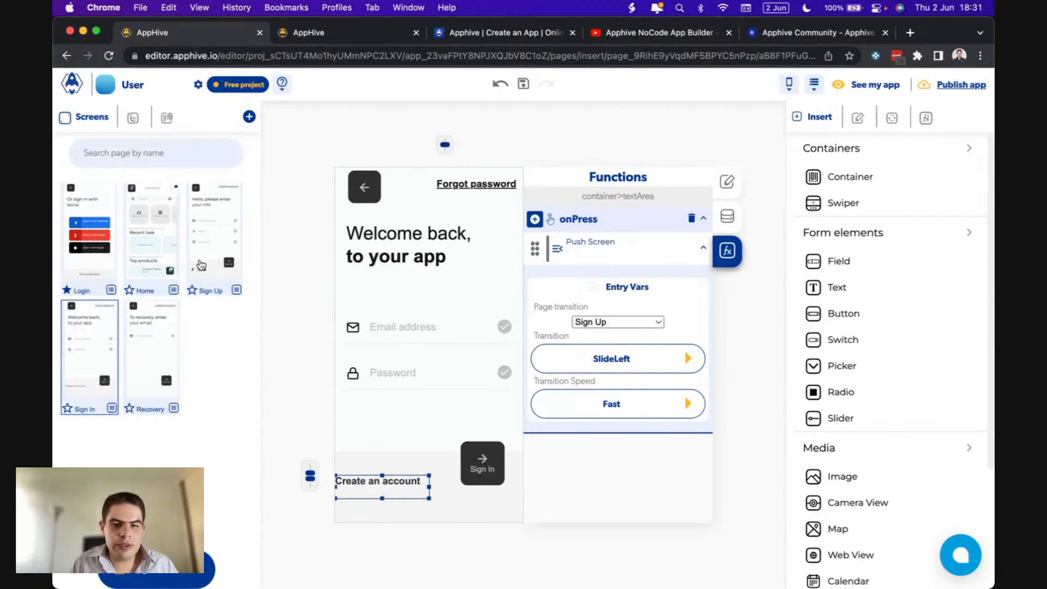
- Give 'Forgot password' an onPress Push Screen to Recovery Password with SlideRight at Fast speed
click(491, 448)
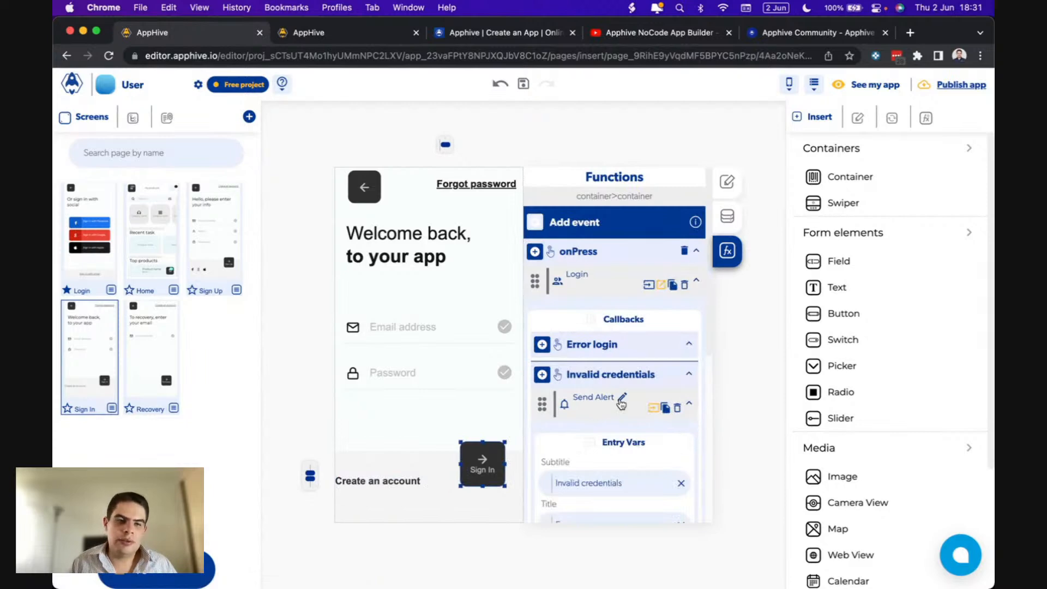
click(468, 186)
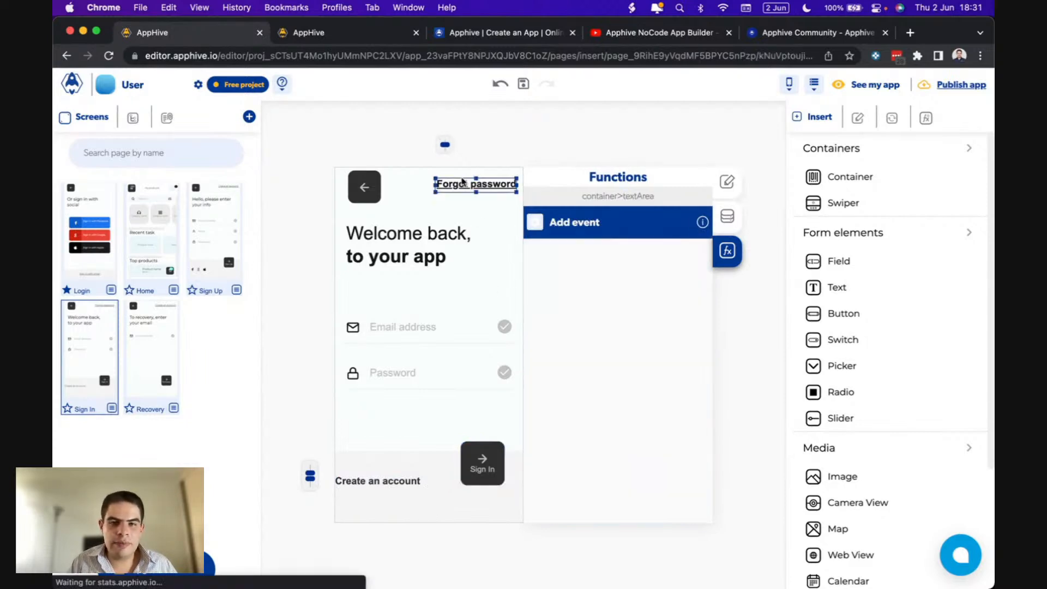
click(537, 246)
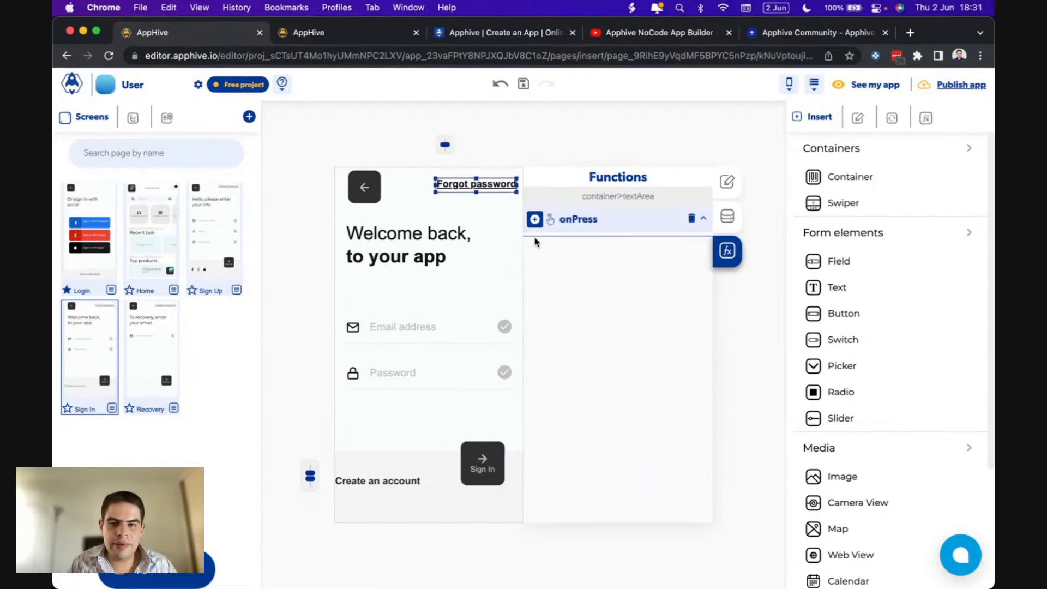
click(535, 218)
mouse_move(536, 488)
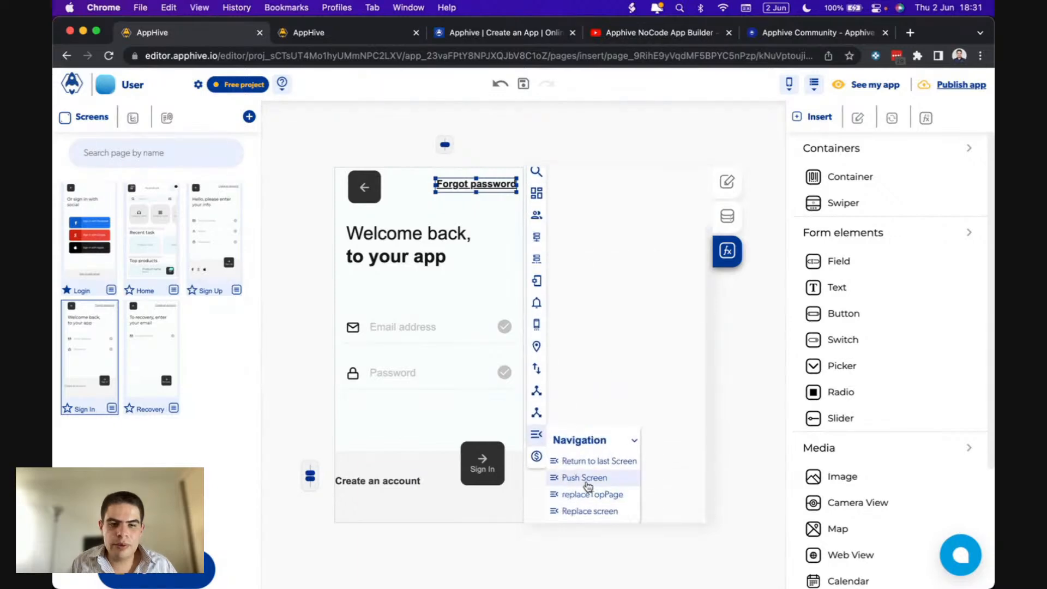
click(579, 478)
click(622, 327)
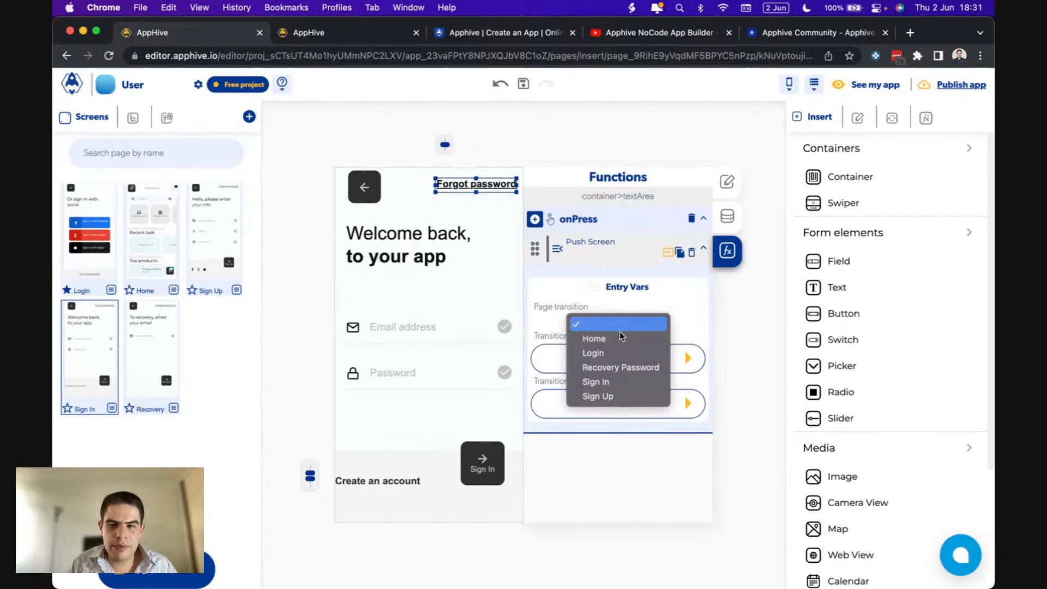
click(604, 368)
click(687, 358)
click(682, 430)
click(689, 406)
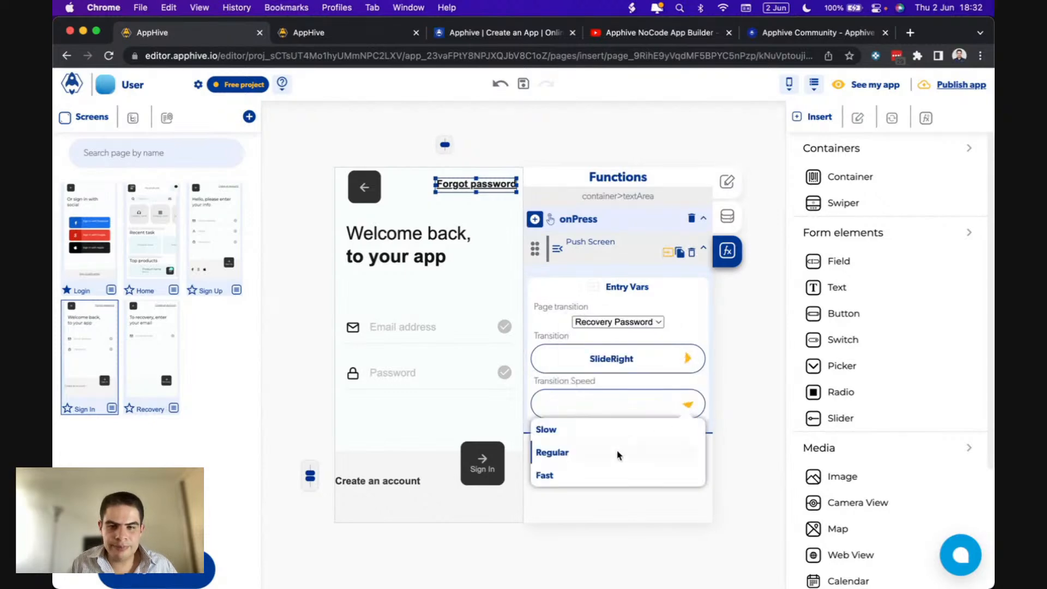
click(594, 476)
- Give the Recovery screen's back arrow an onPress Return to last Screen with SlideTopOut, Fast
click(154, 364)
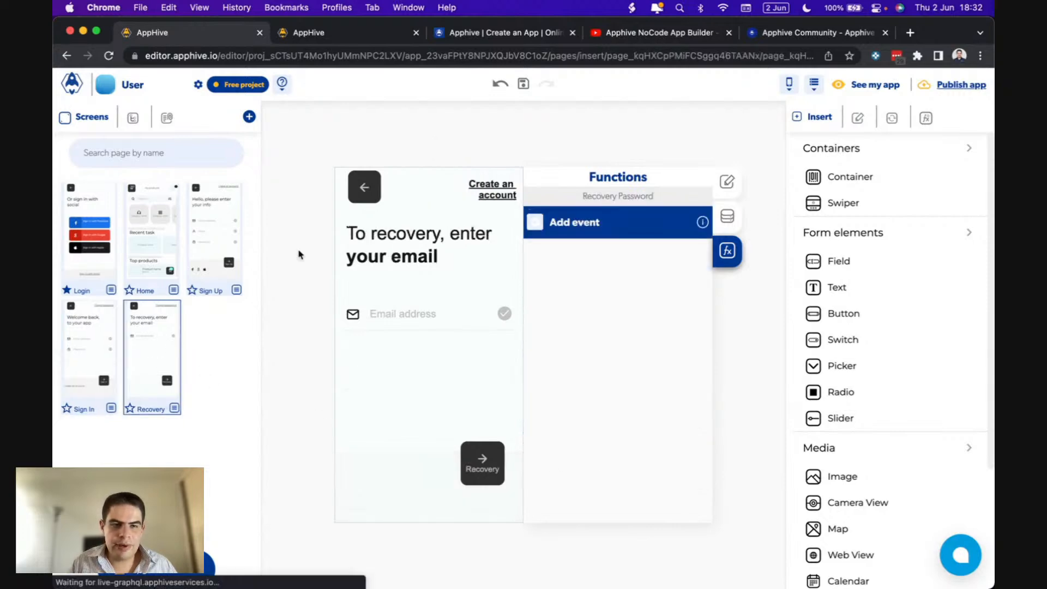
click(374, 176)
click(536, 223)
click(536, 248)
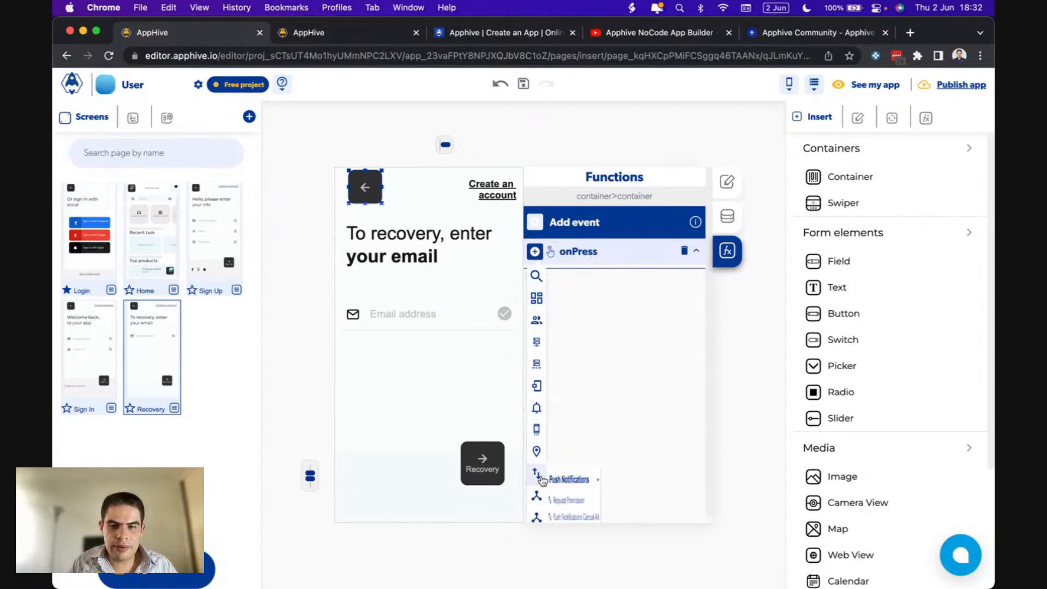
scroll(540, 481, down, 2)
mouse_move(537, 483)
click(597, 511)
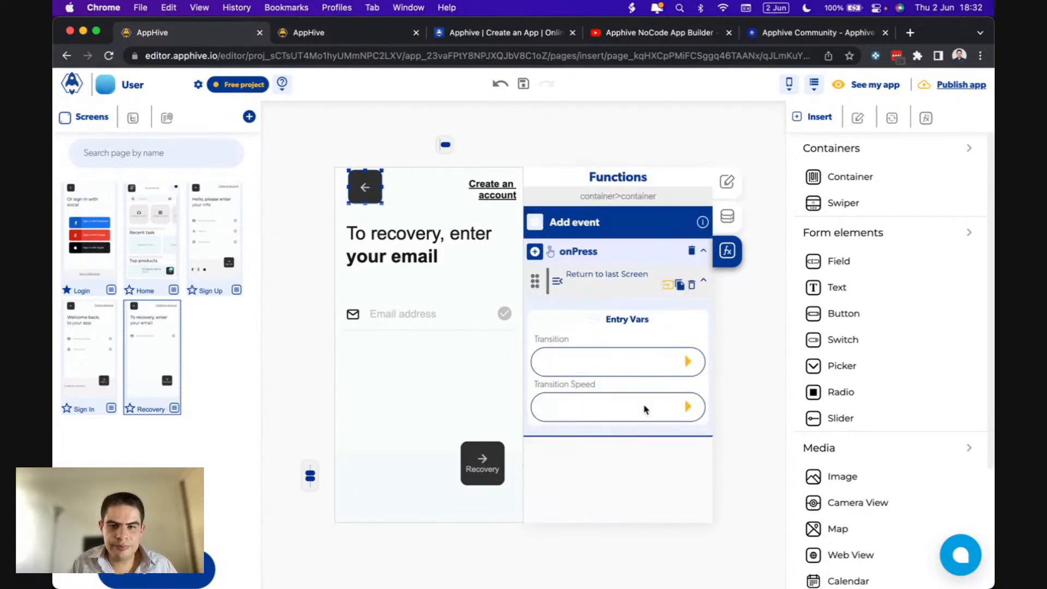
click(687, 362)
click(593, 414)
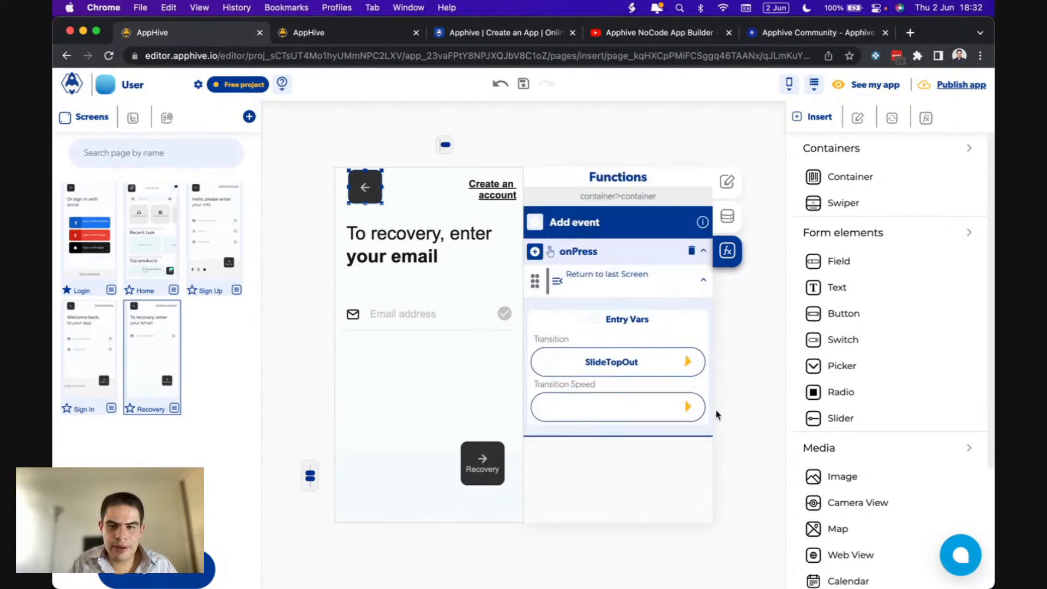
click(687, 408)
click(584, 477)
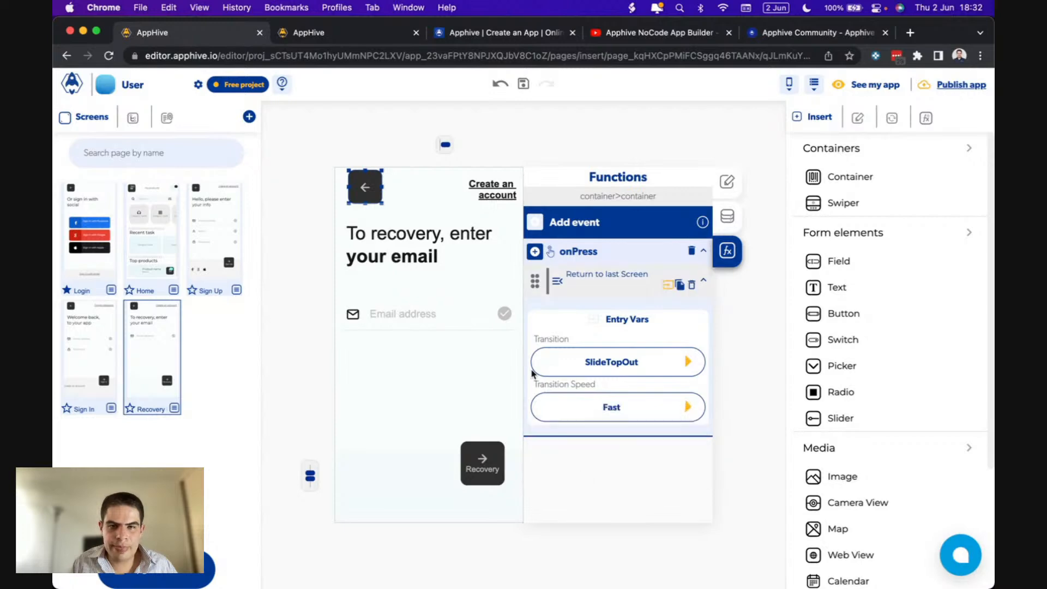
- Make the 'Create an account' text push to Sign Up with SlideLeft at Fast speed
click(518, 198)
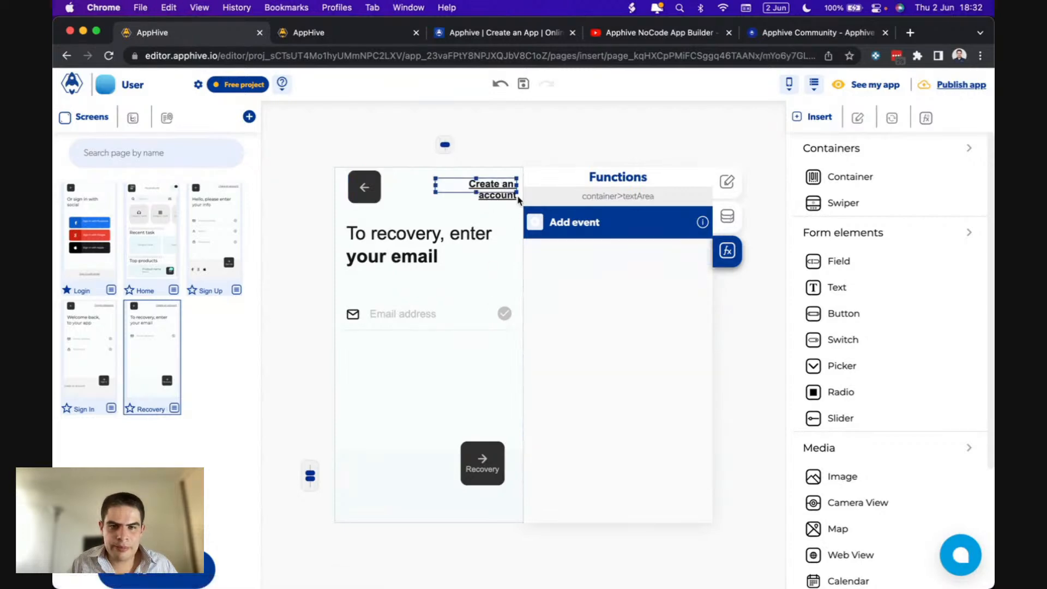
click(531, 224)
click(539, 247)
click(534, 220)
mouse_move(536, 445)
mouse_move(536, 491)
scroll(588, 507, down, 1)
click(578, 503)
click(637, 320)
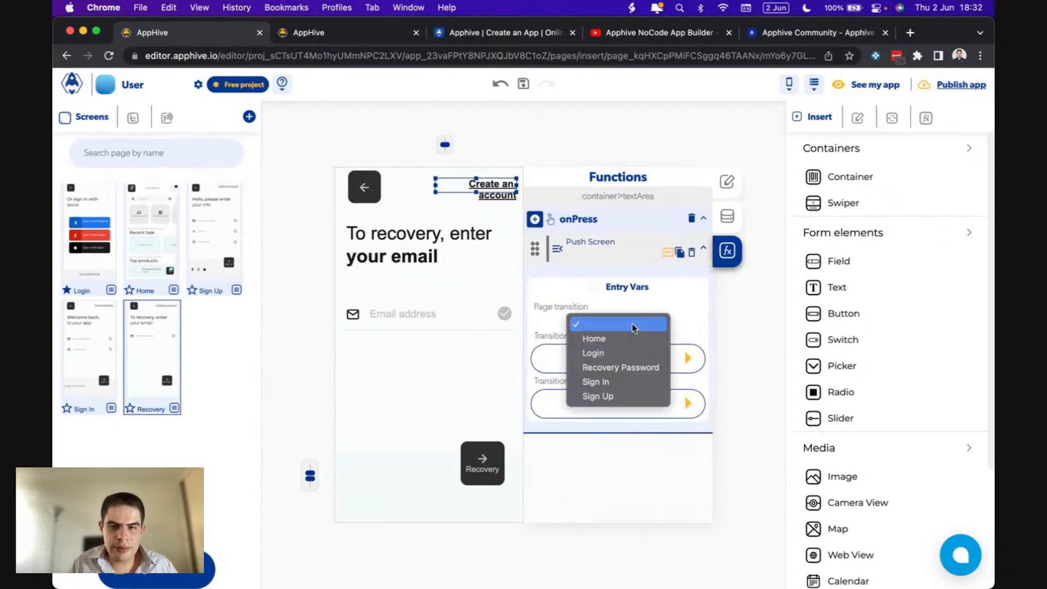
click(598, 396)
click(687, 361)
click(597, 450)
click(689, 405)
click(588, 475)
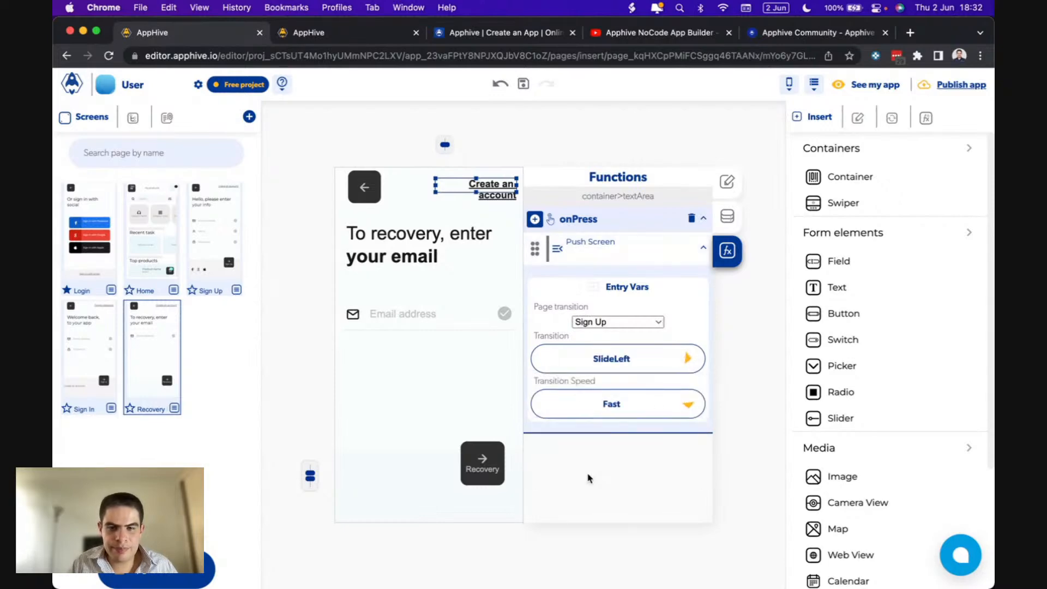
click(410, 319)
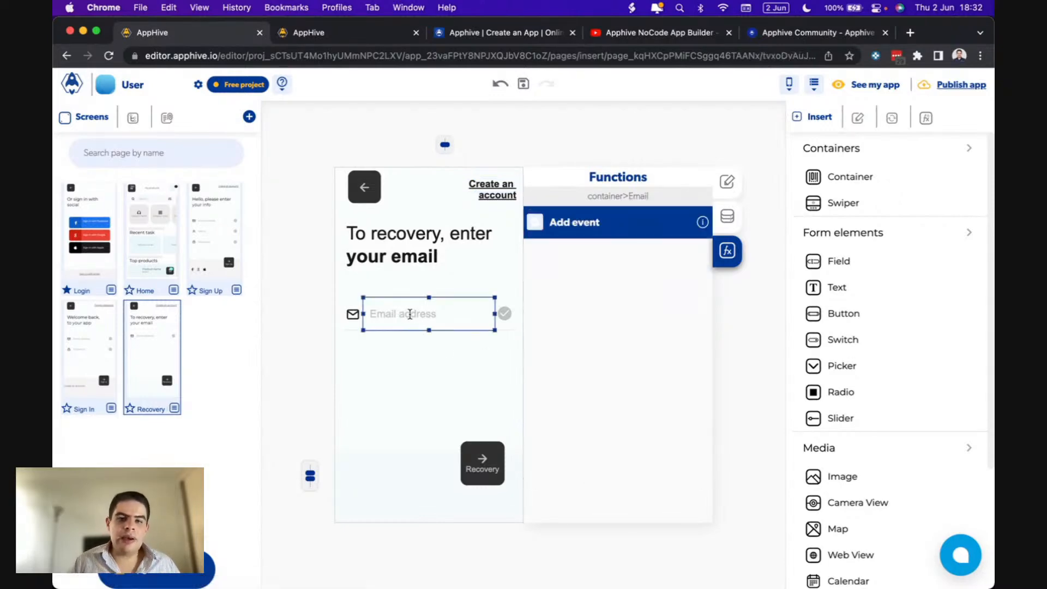
- Add a Forget Password onPress action to the Recovery button, using the Email field's value
click(489, 445)
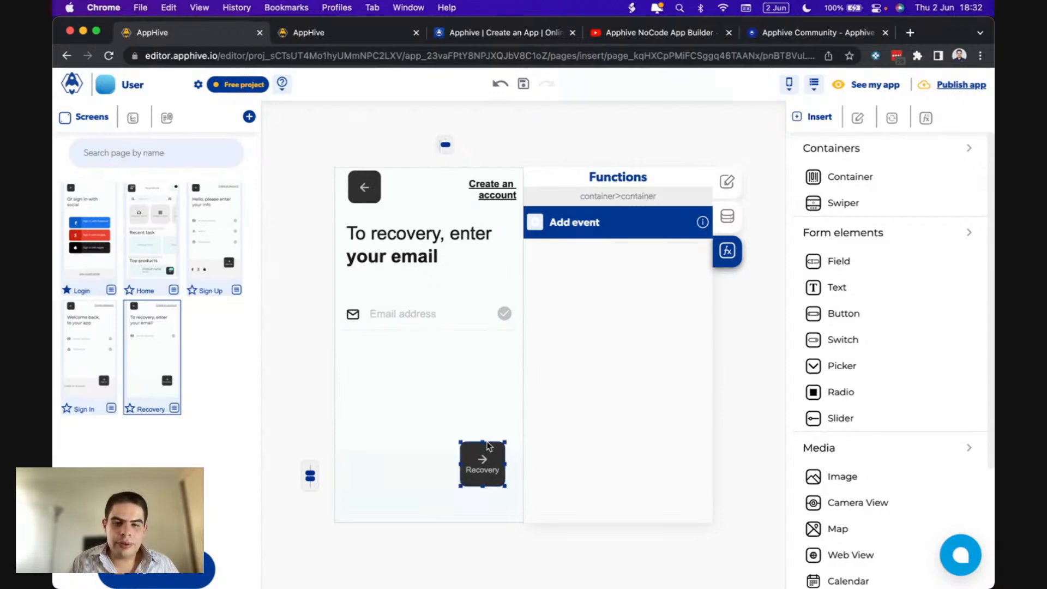
click(535, 223)
click(536, 250)
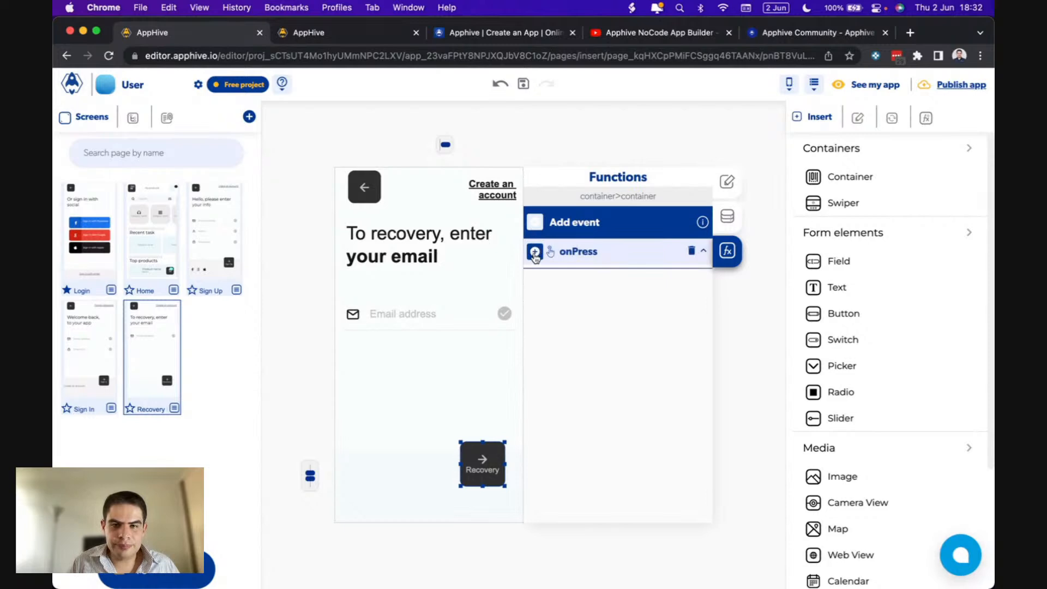
mouse_move(537, 277)
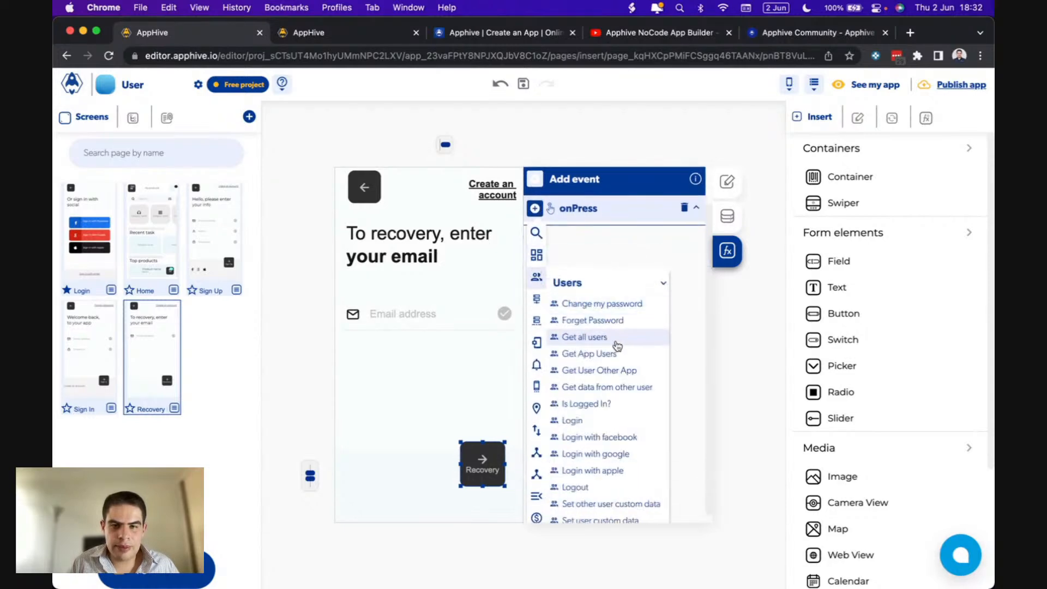
scroll(617, 356, down, 2)
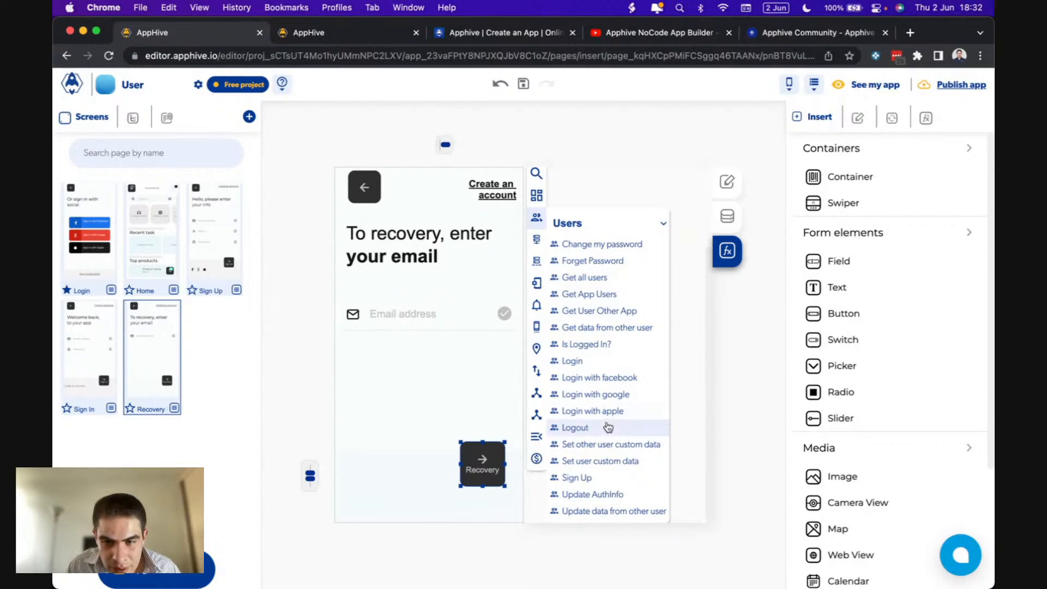
click(595, 262)
click(681, 361)
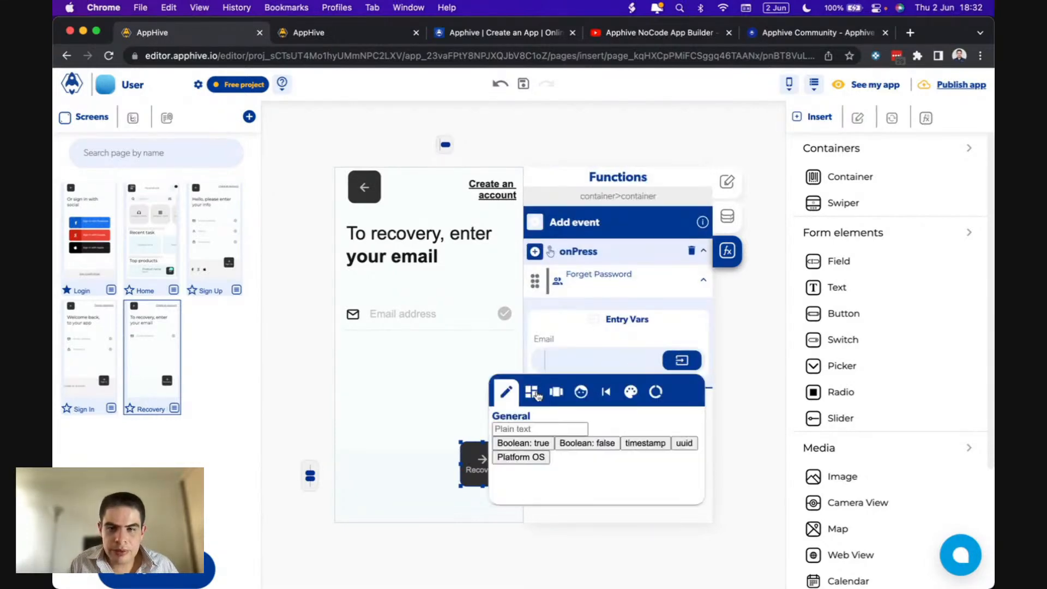
click(551, 392)
click(556, 440)
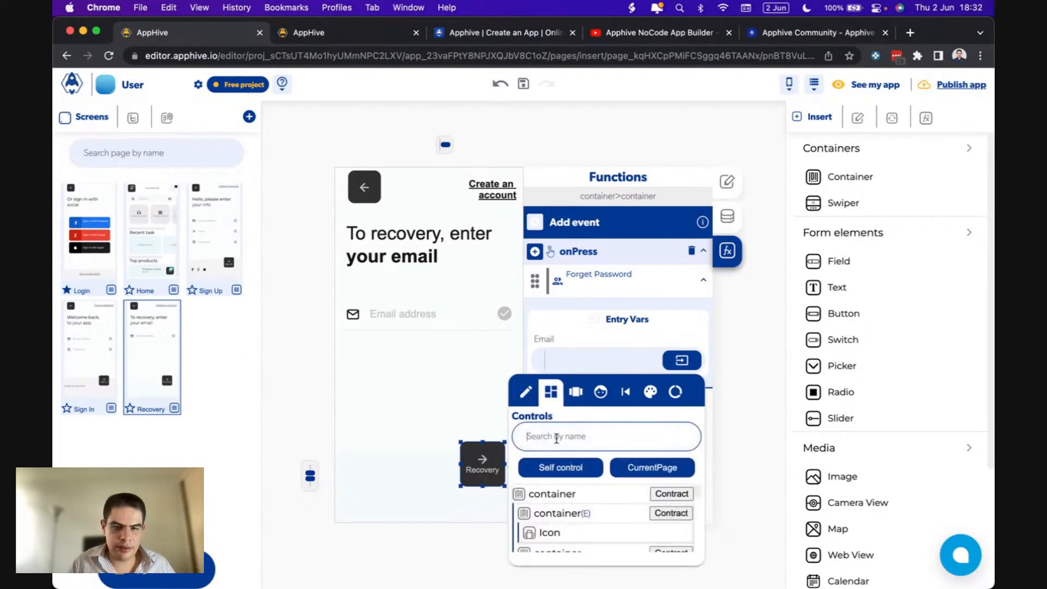
text(ema)
click(523, 494)
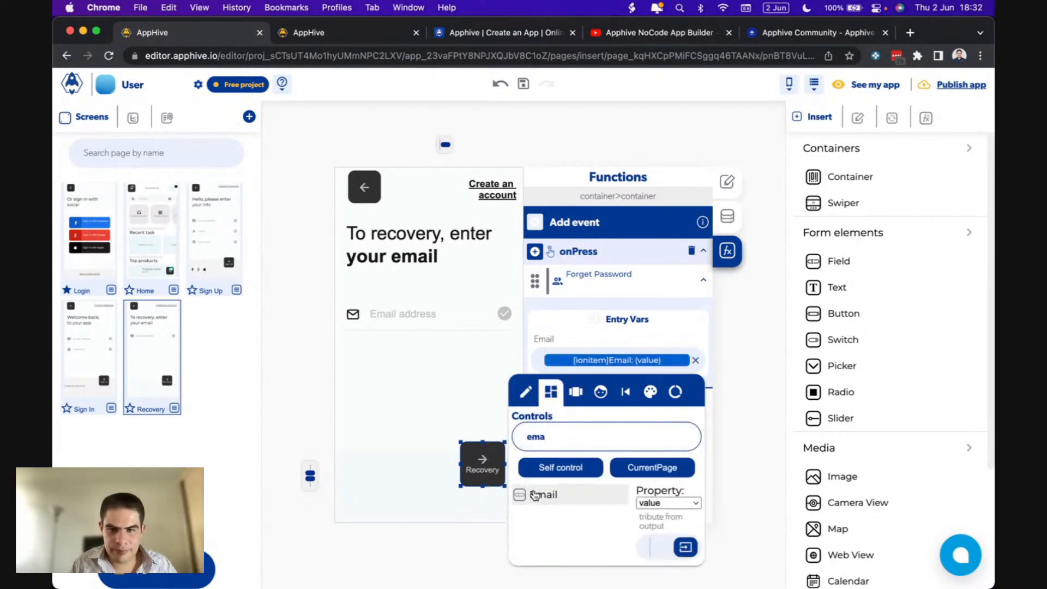
- Add a Send Alert on Email sent that reads 'Email was sent'
click(667, 286)
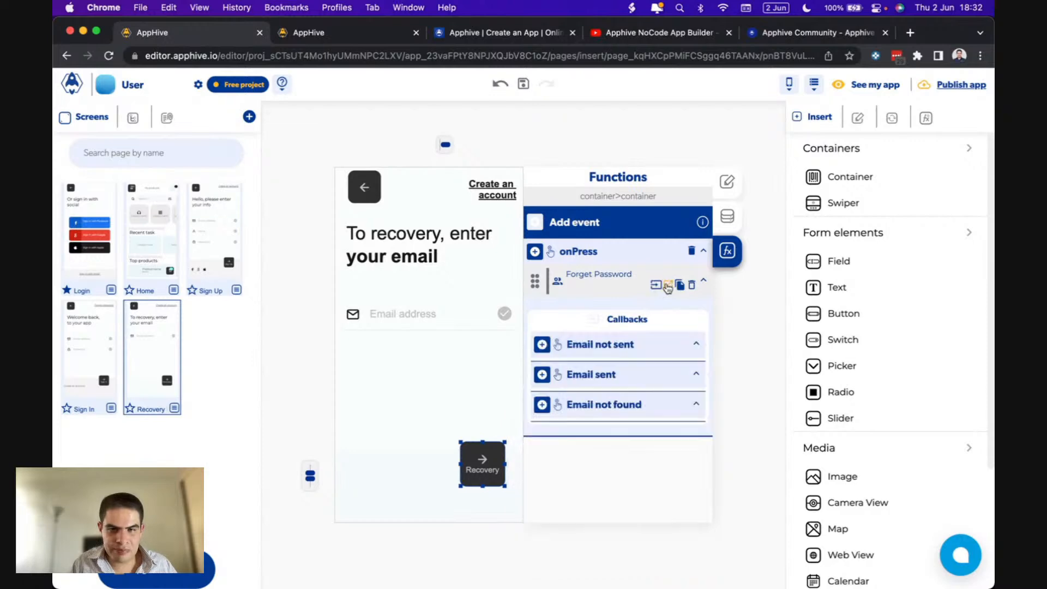
click(542, 407)
mouse_move(544, 399)
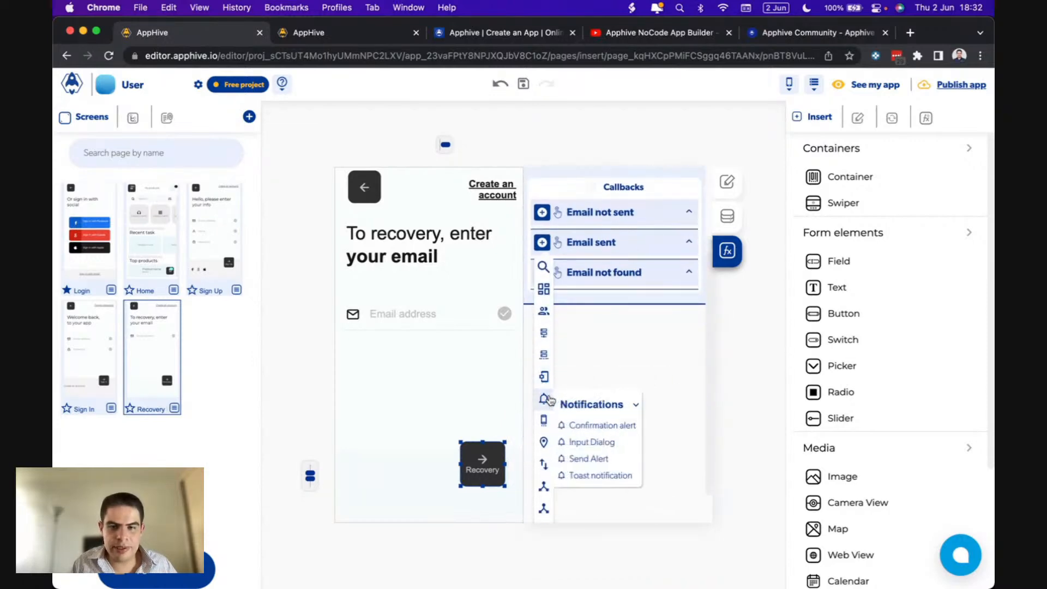
click(591, 457)
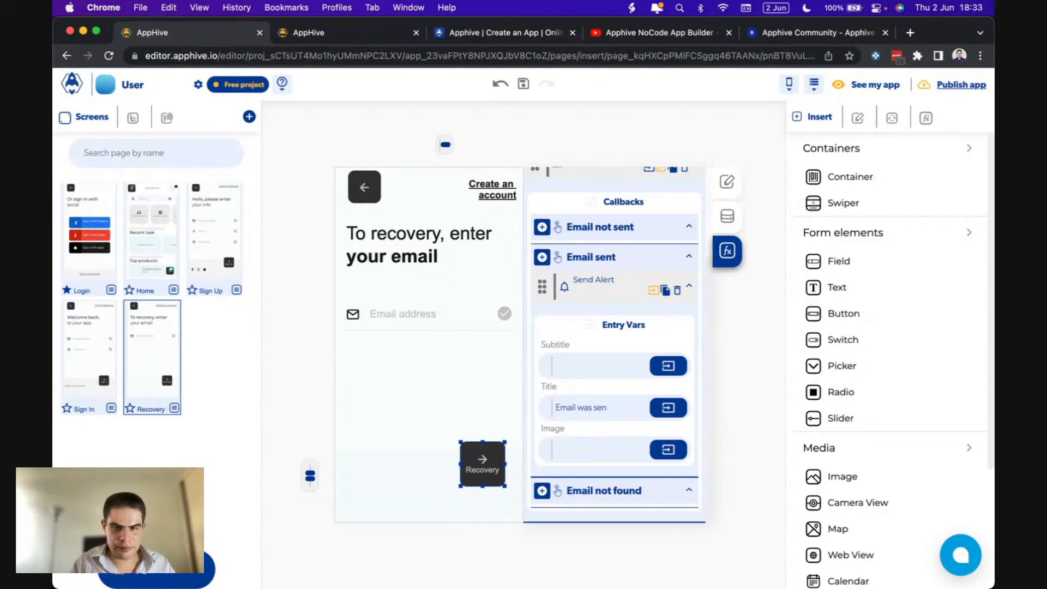
text(t)
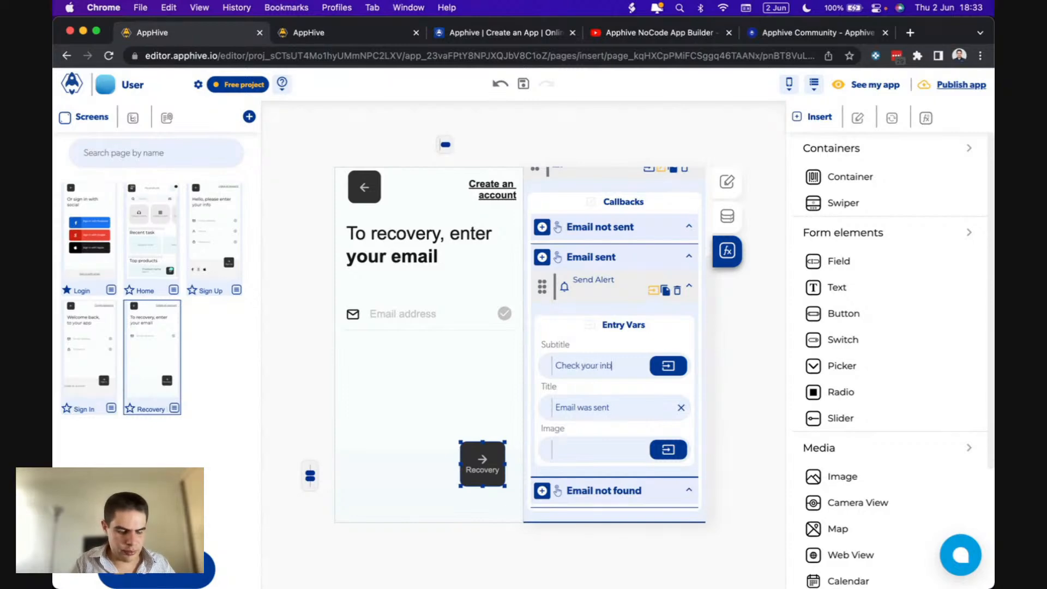
click(583, 366)
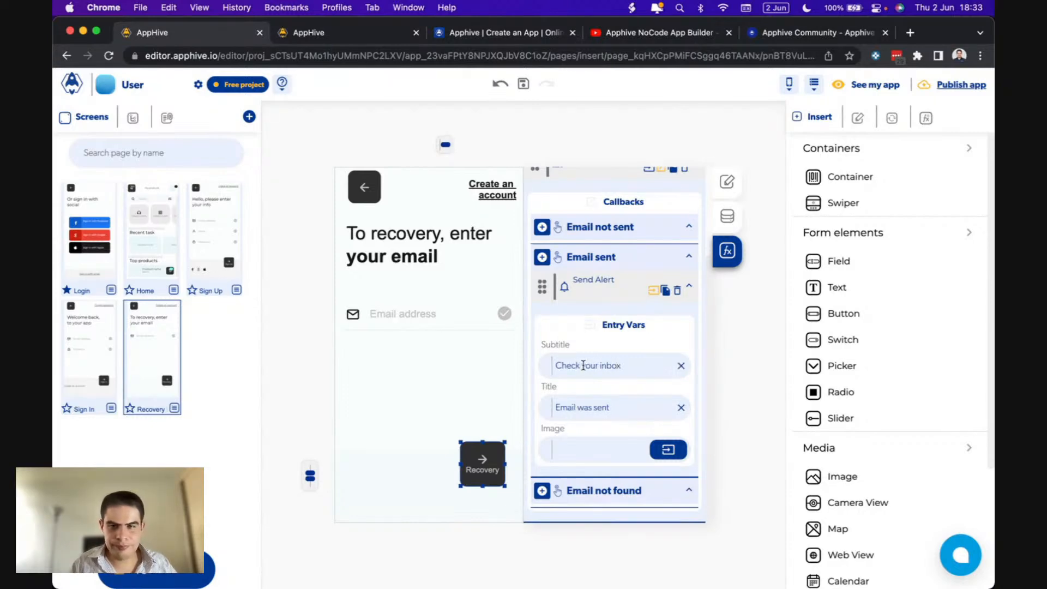
- Copy the alert to Email not found, titled 'Error' with subtitle 'Email not found'
click(665, 290)
scroll(615, 407, down, 2)
click(562, 462)
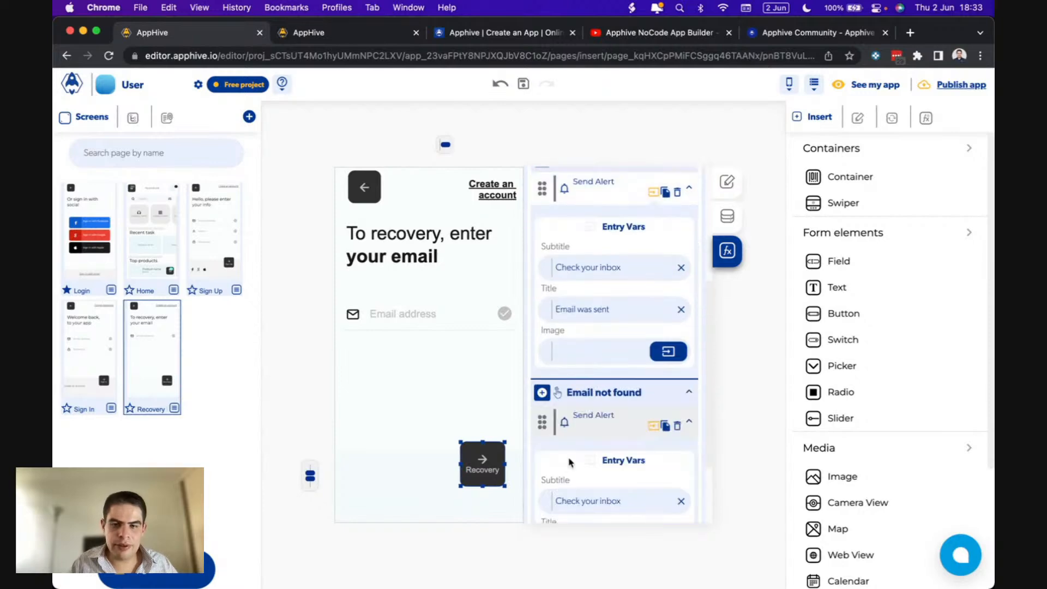
scroll(606, 463, down, 2)
drag(609, 444, 473, 437)
click(576, 438)
text(Erorr)
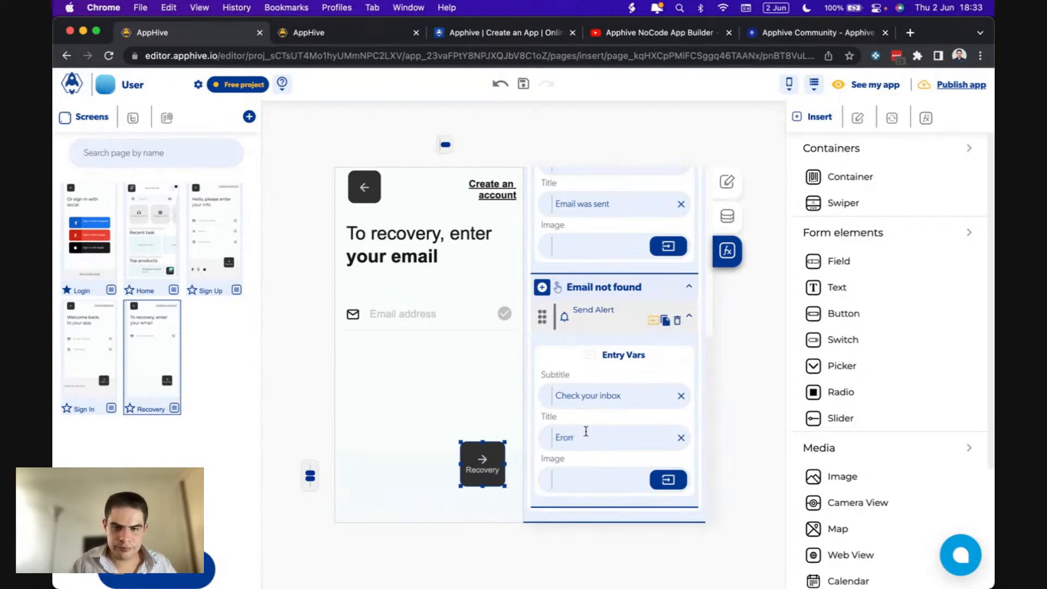
key(BackSpace)
key(BackSpace)
key(BackSpace)
key(BackSpace)
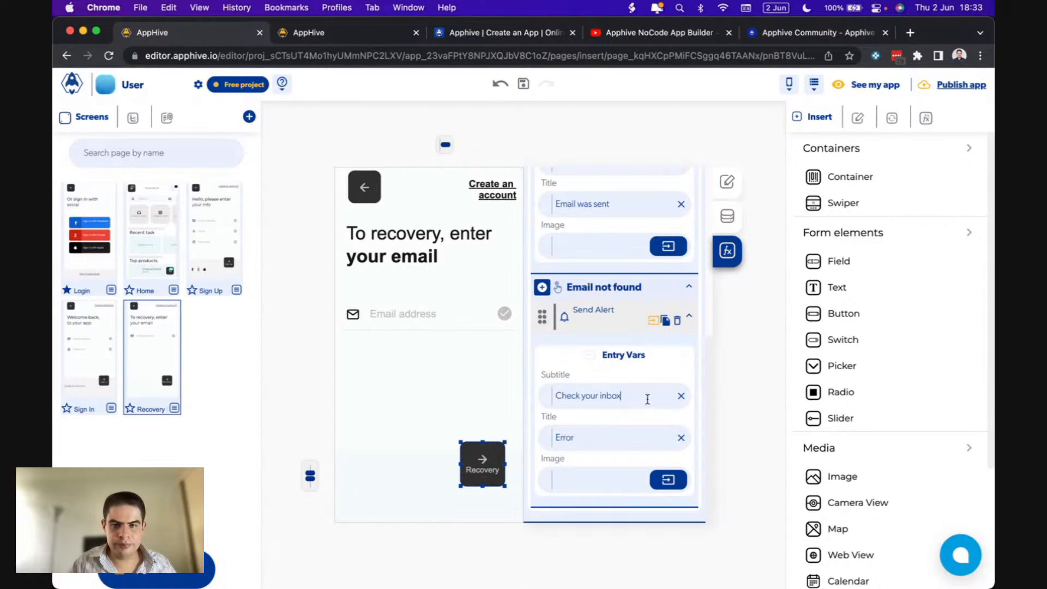
drag(648, 400, 554, 397)
text(Email not)
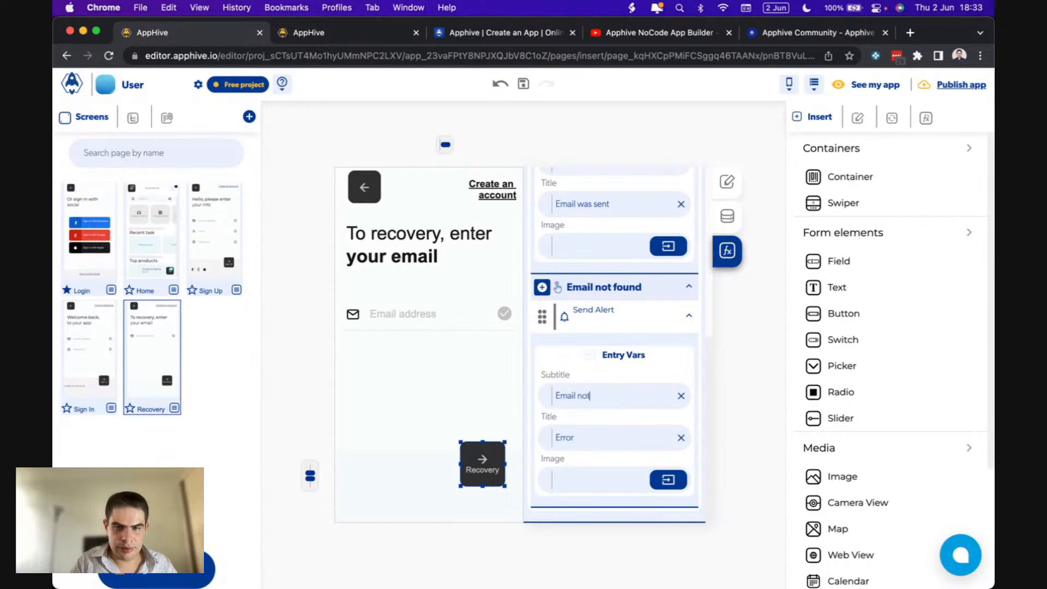
text( found)
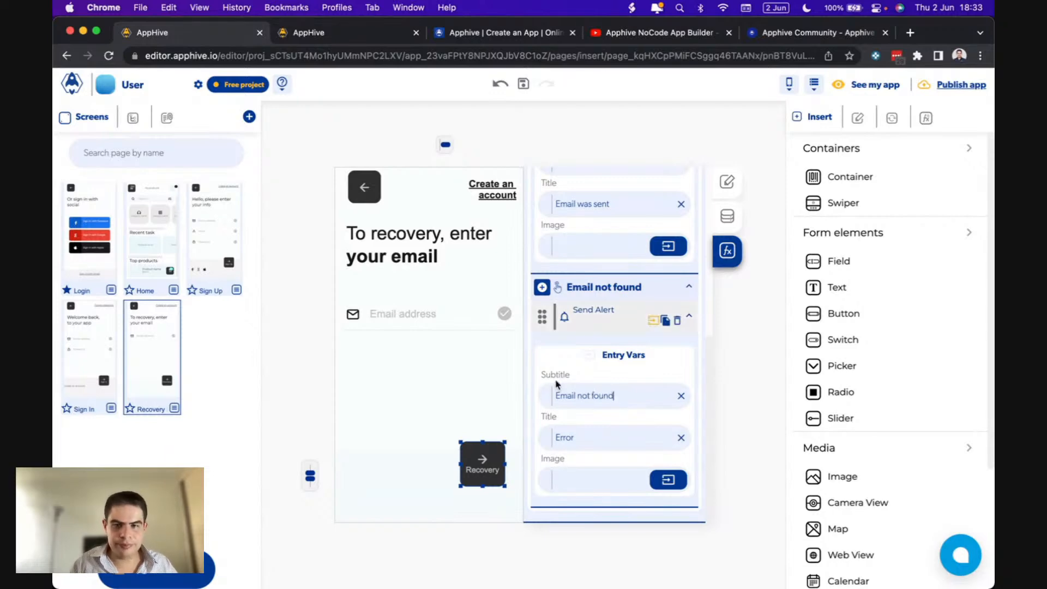
- Browse the Login and Sign Up screens, then open Home and select its menu button
click(85, 226)
click(218, 243)
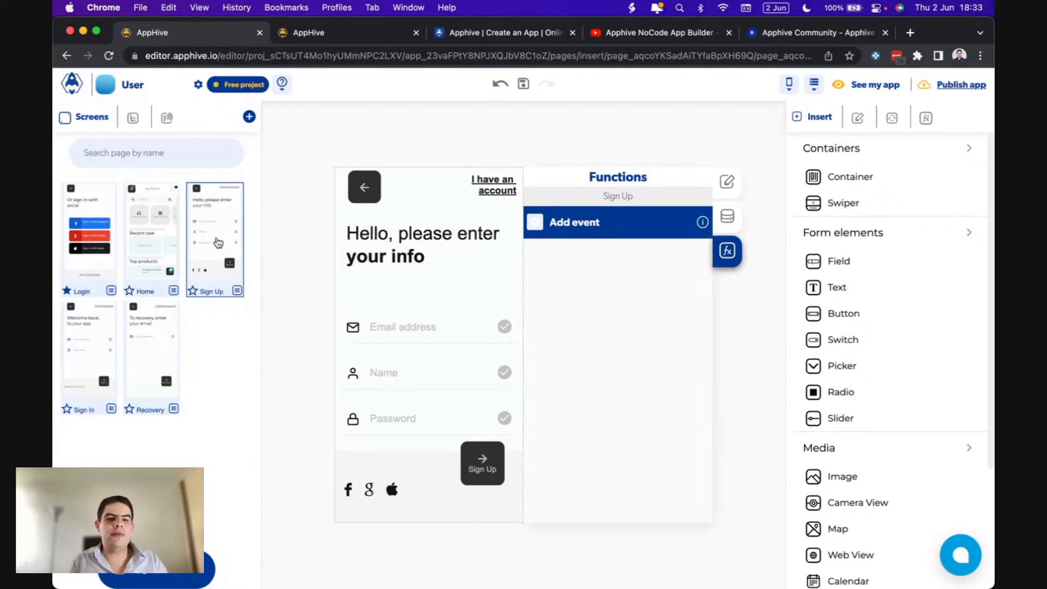
click(115, 228)
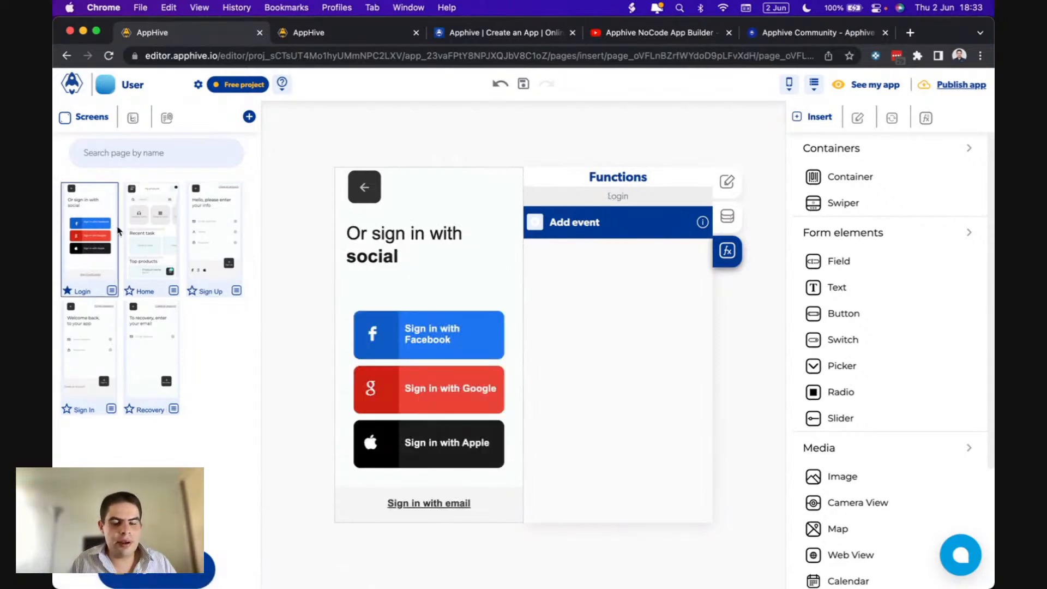
click(157, 235)
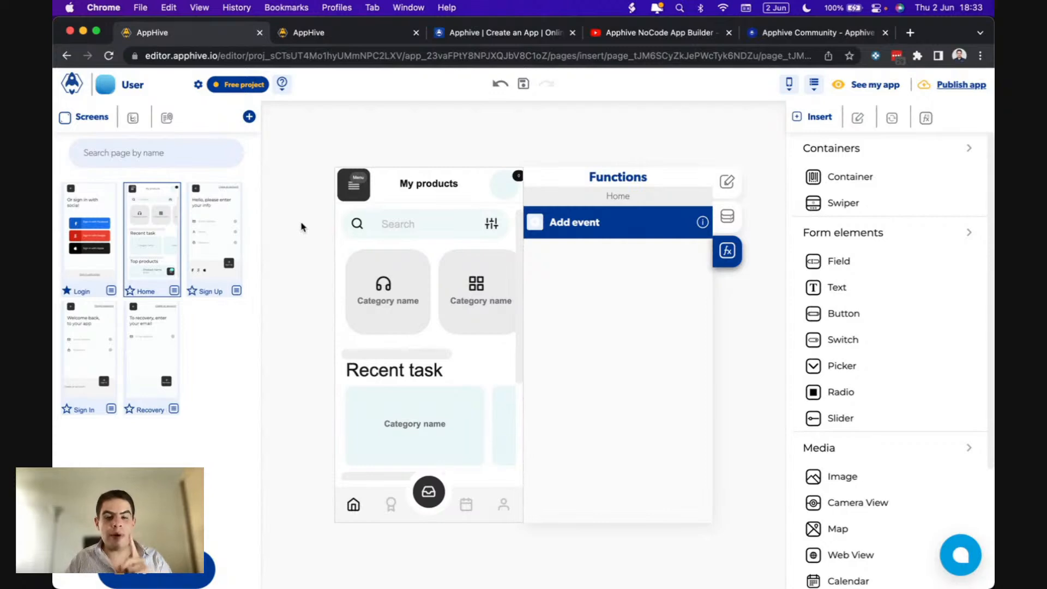
click(365, 201)
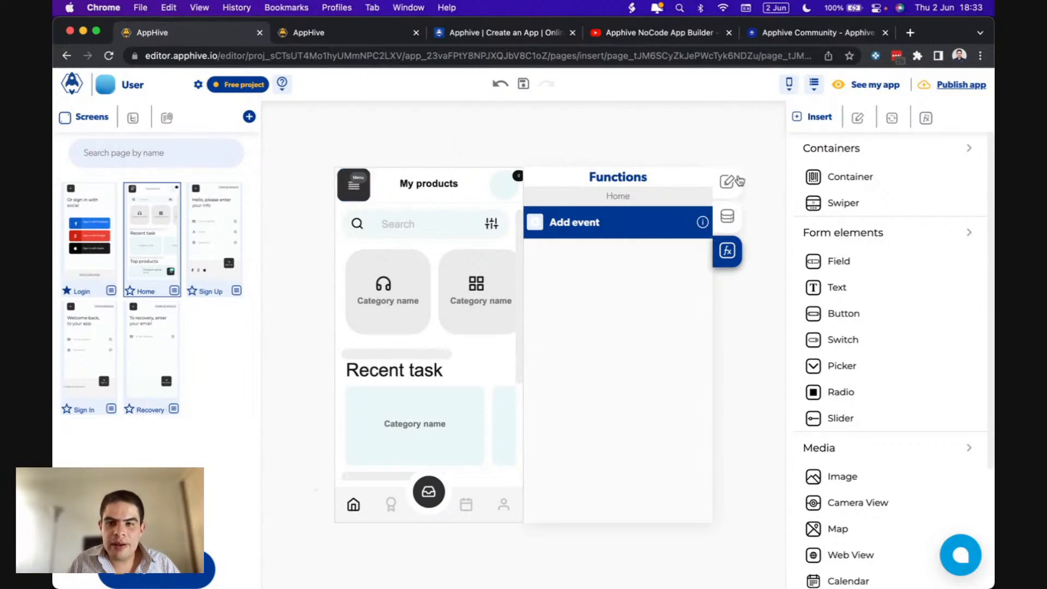
- Enable the Home screen's Left navigation bar and open the side drawer for editing
click(728, 216)
scroll(649, 368, down, 3)
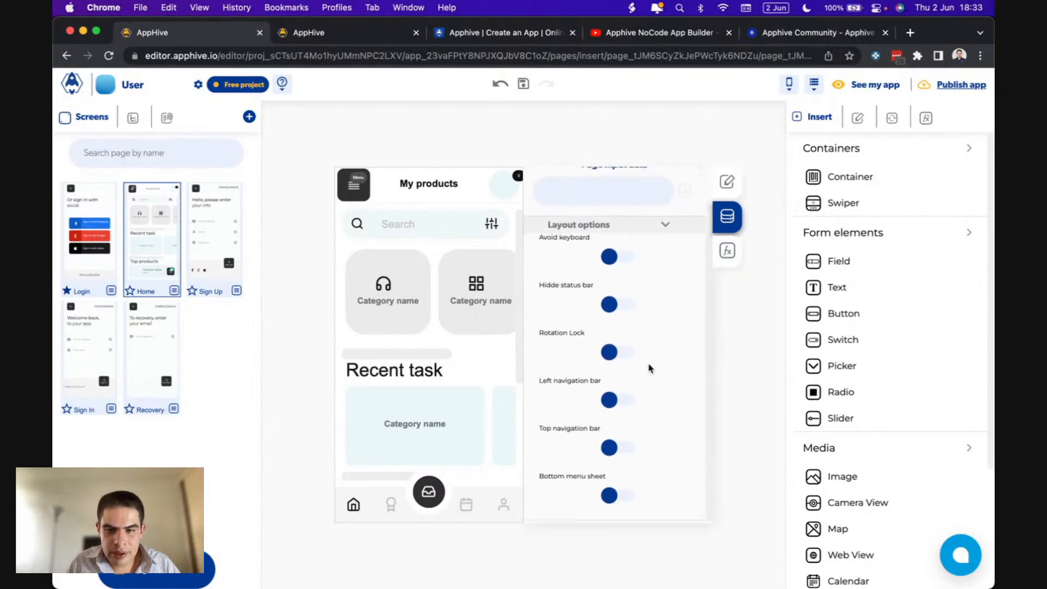
click(611, 492)
click(614, 491)
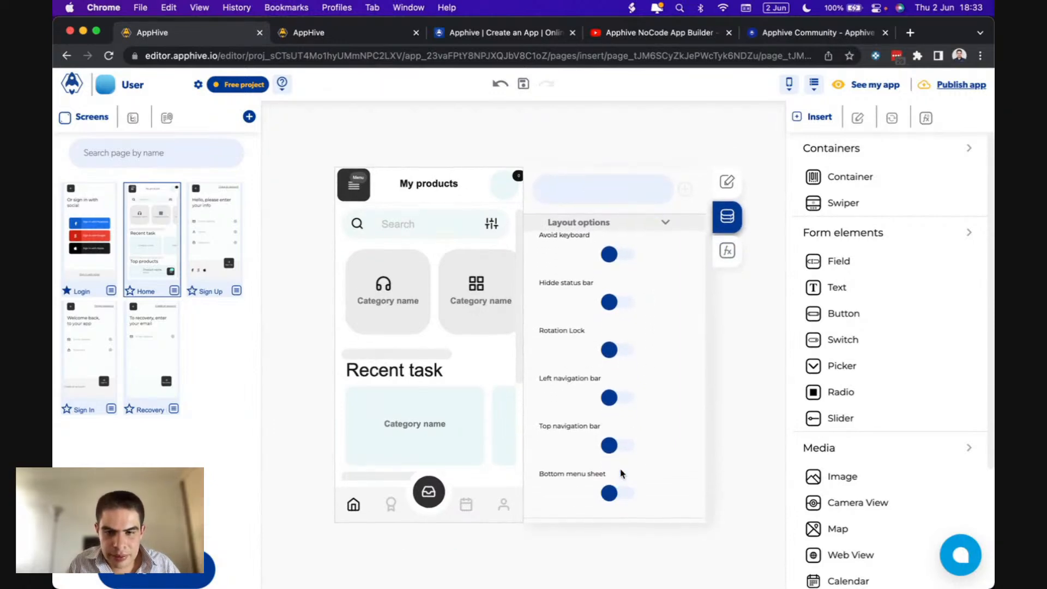
click(611, 398)
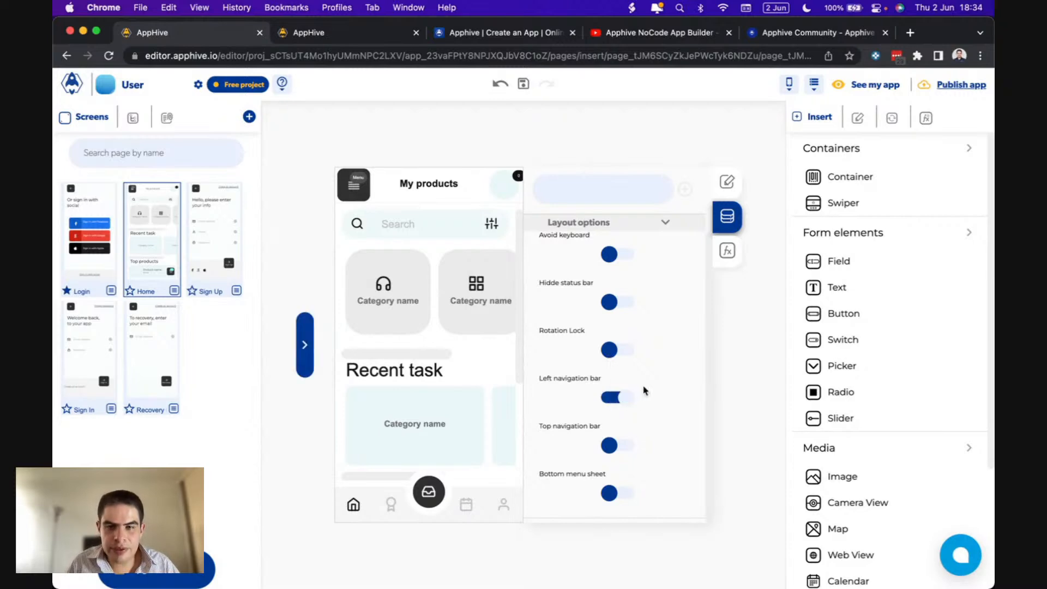
scroll(644, 391, up, 2)
click(301, 326)
click(302, 327)
click(301, 327)
click(301, 327)
click(301, 326)
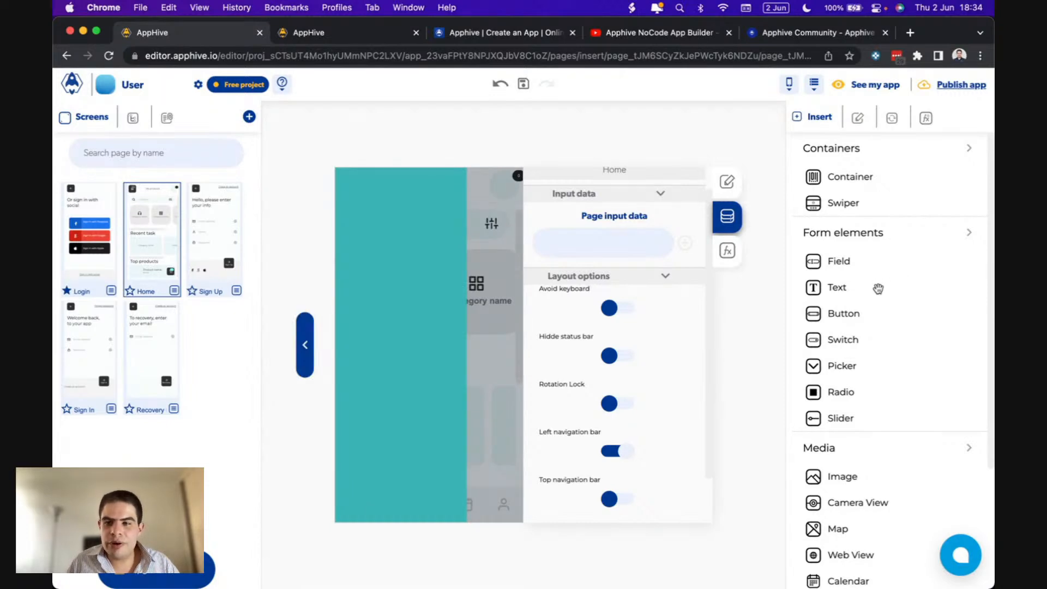
- Add a button to the side drawer labelled 'Logout'
drag(860, 312, 416, 376)
double_click(406, 344)
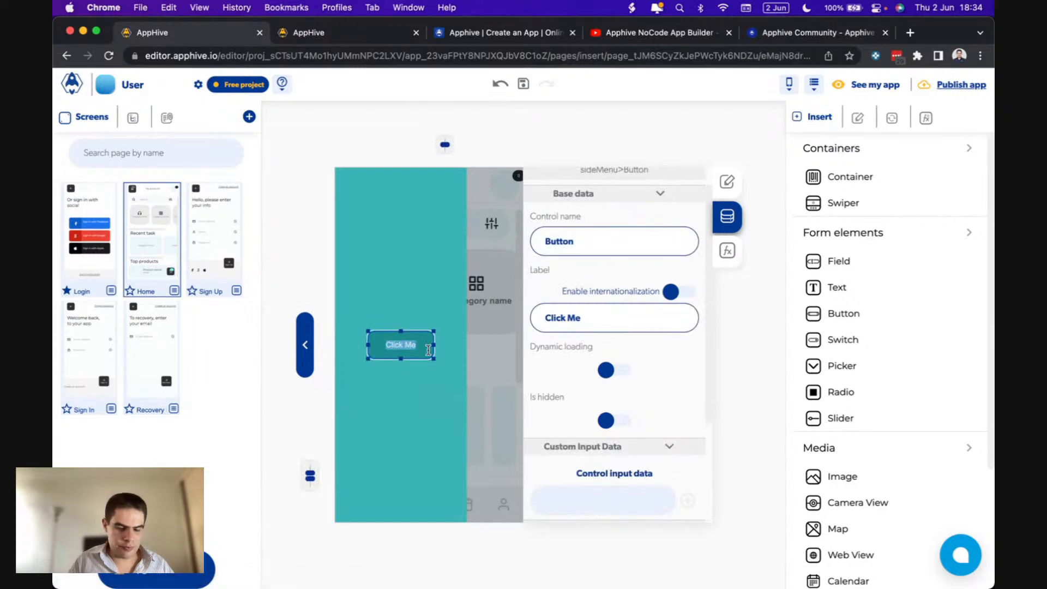
text(Logout)
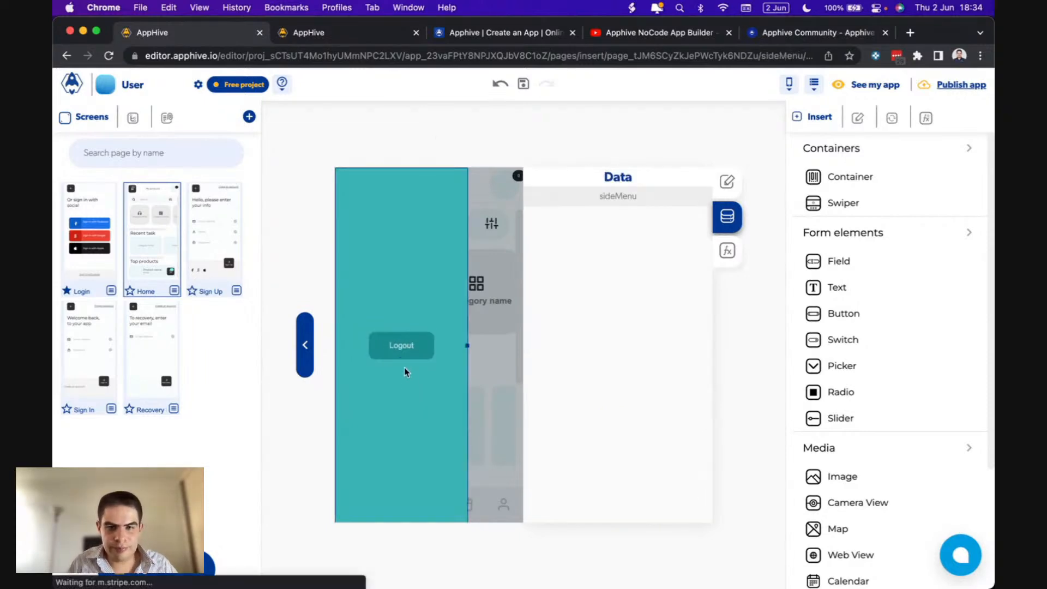
- Give the Logout button an onPress action that logs the user out
click(728, 250)
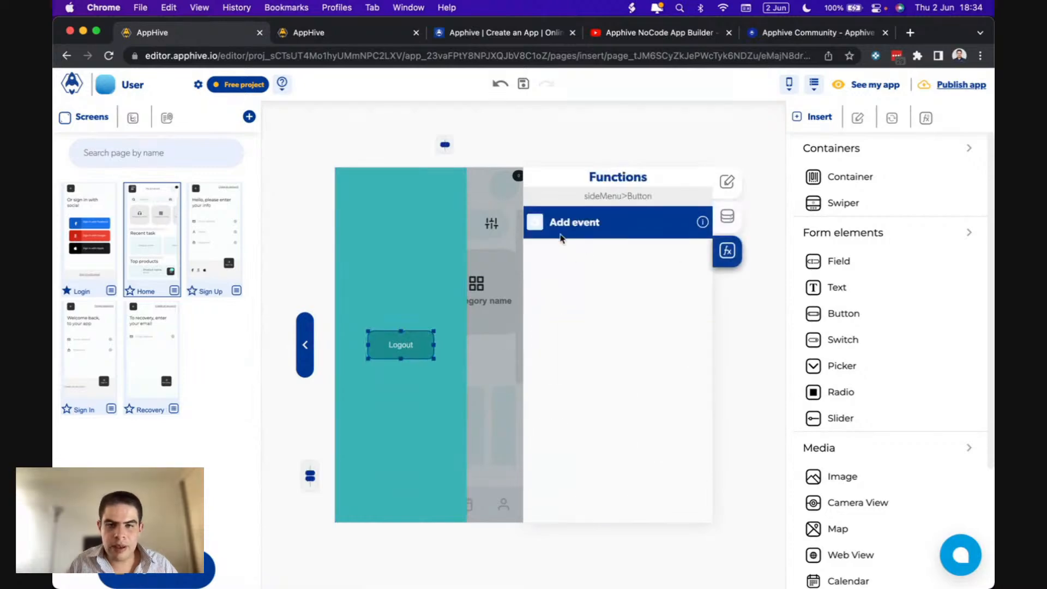
click(536, 223)
click(537, 268)
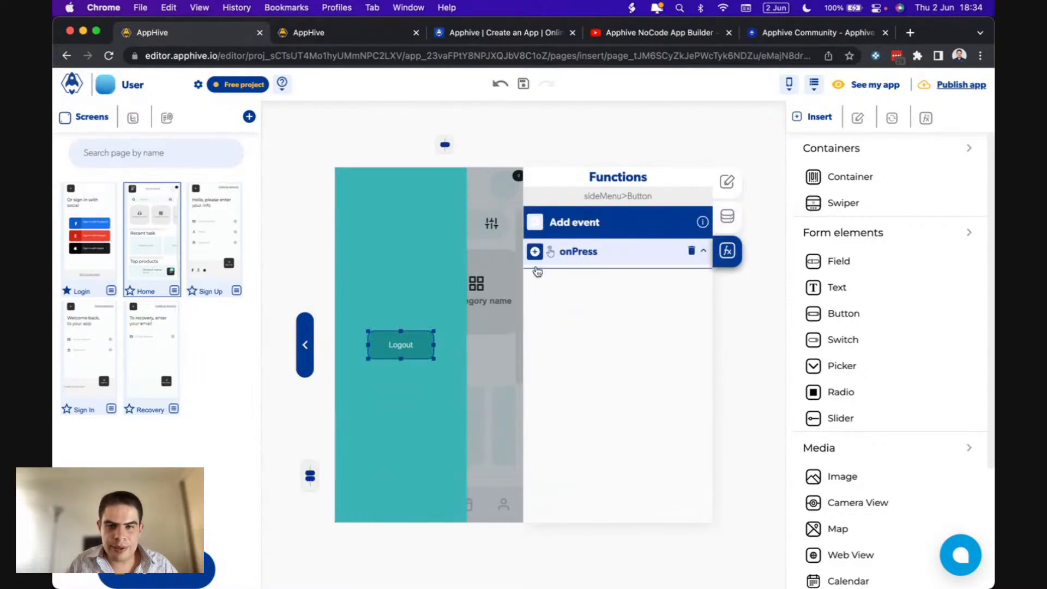
click(536, 315)
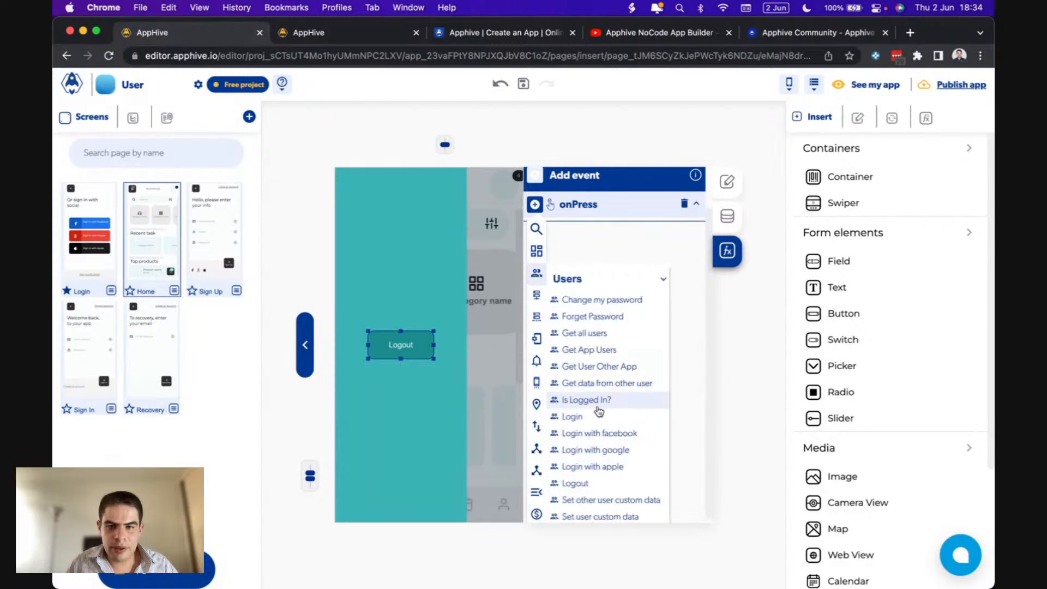
scroll(599, 407, down, 1)
click(589, 429)
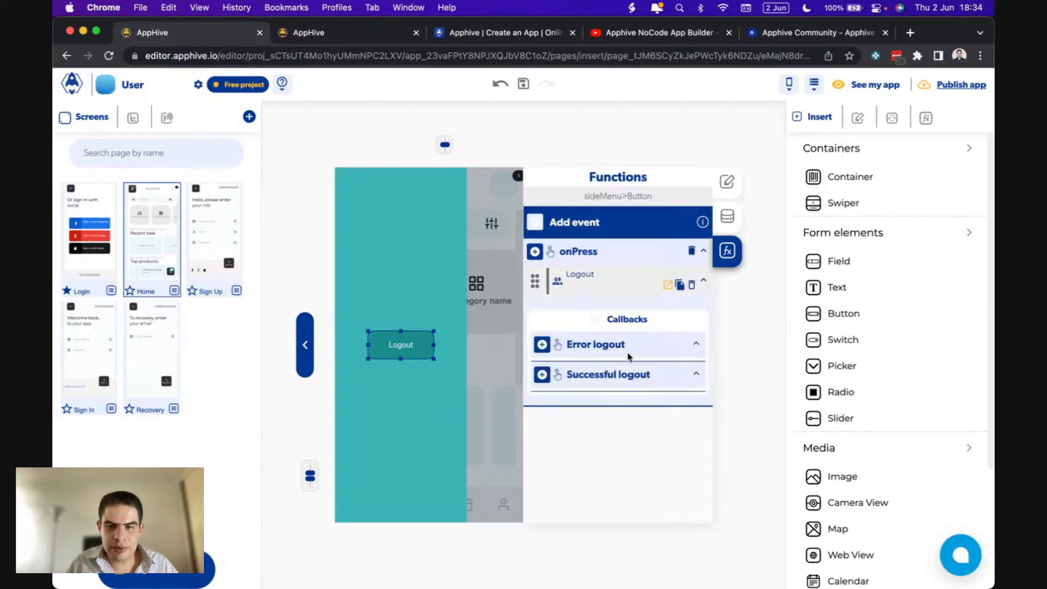
- On successful logout, replace the screen with Login using SlideRight at Slow speed
click(542, 375)
scroll(546, 382, down, 3)
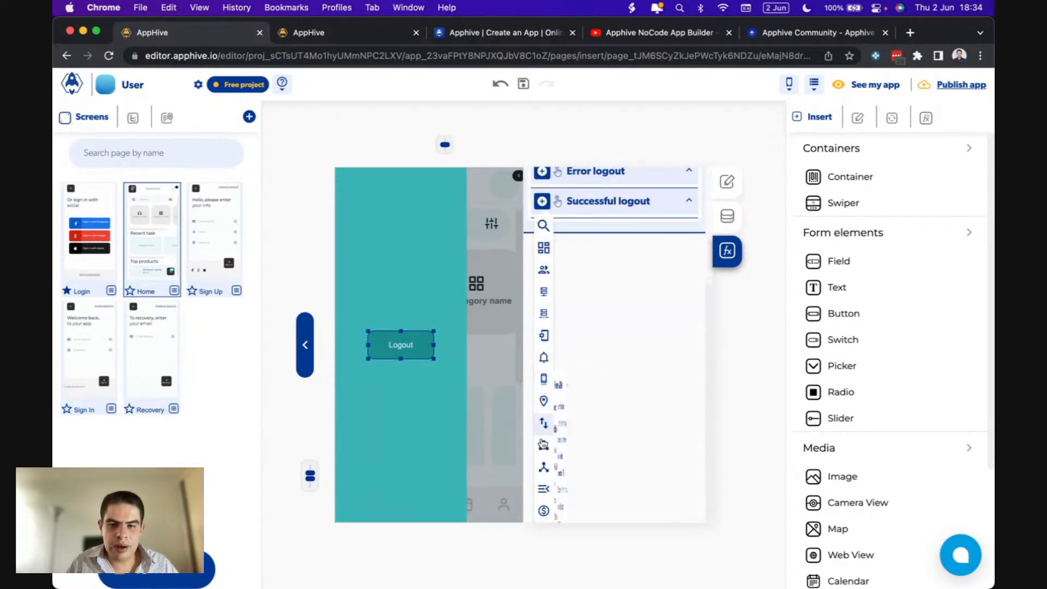
click(544, 489)
scroll(600, 507, down, 2)
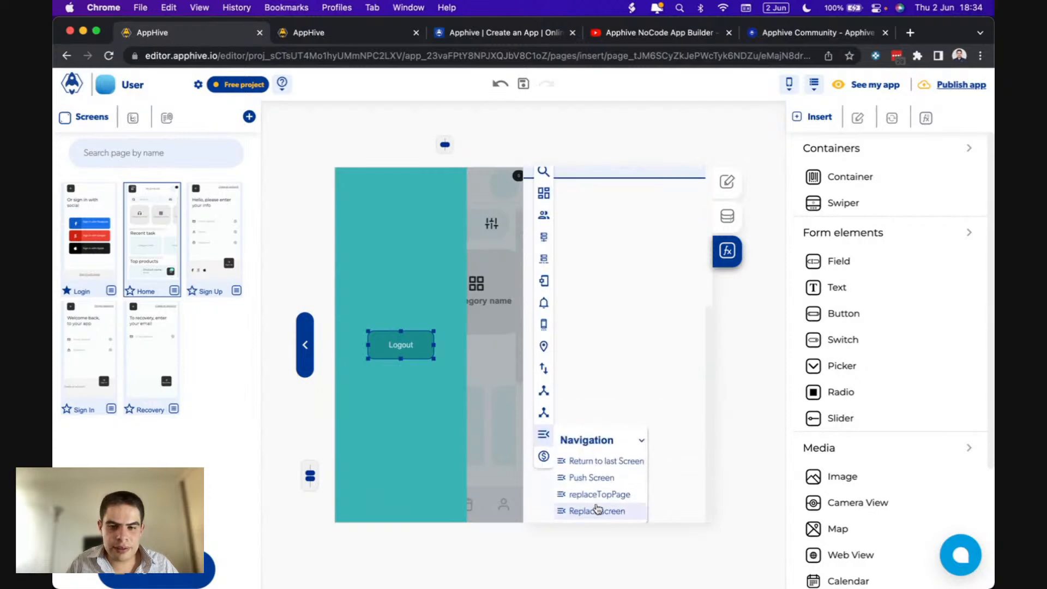
click(625, 513)
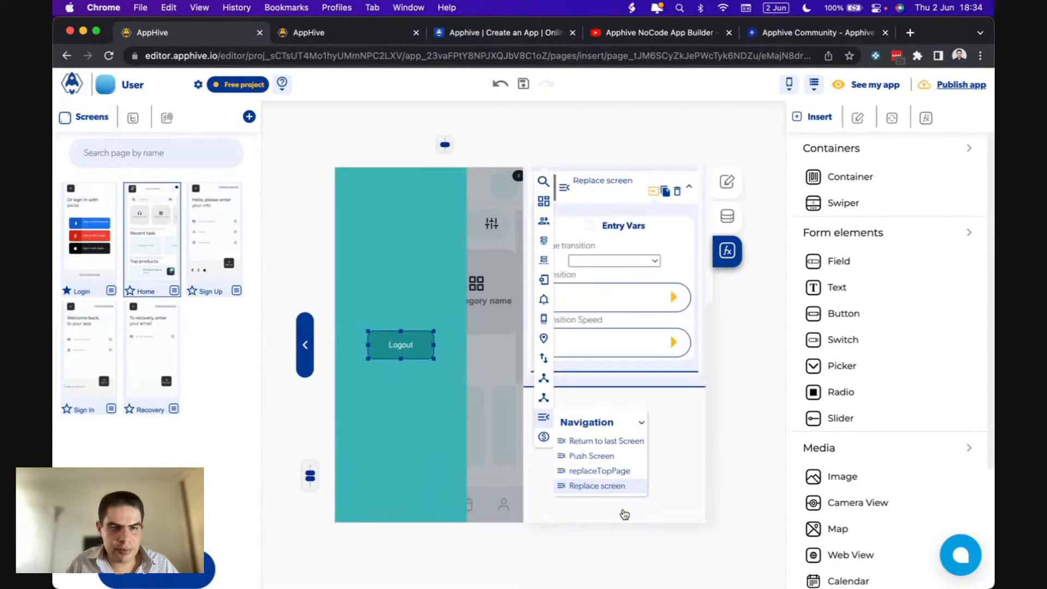
click(621, 401)
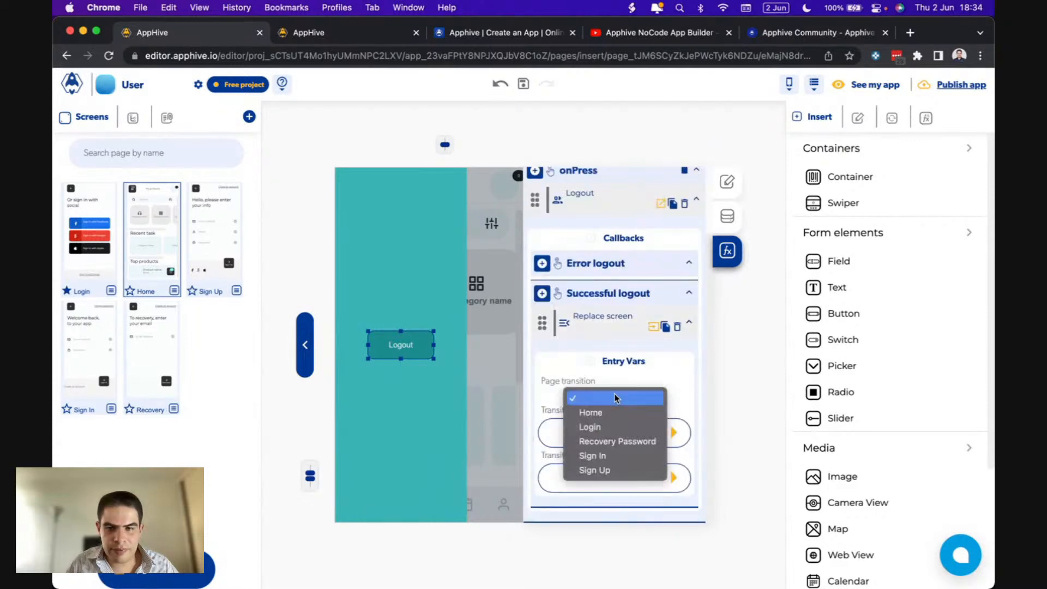
click(600, 427)
click(673, 434)
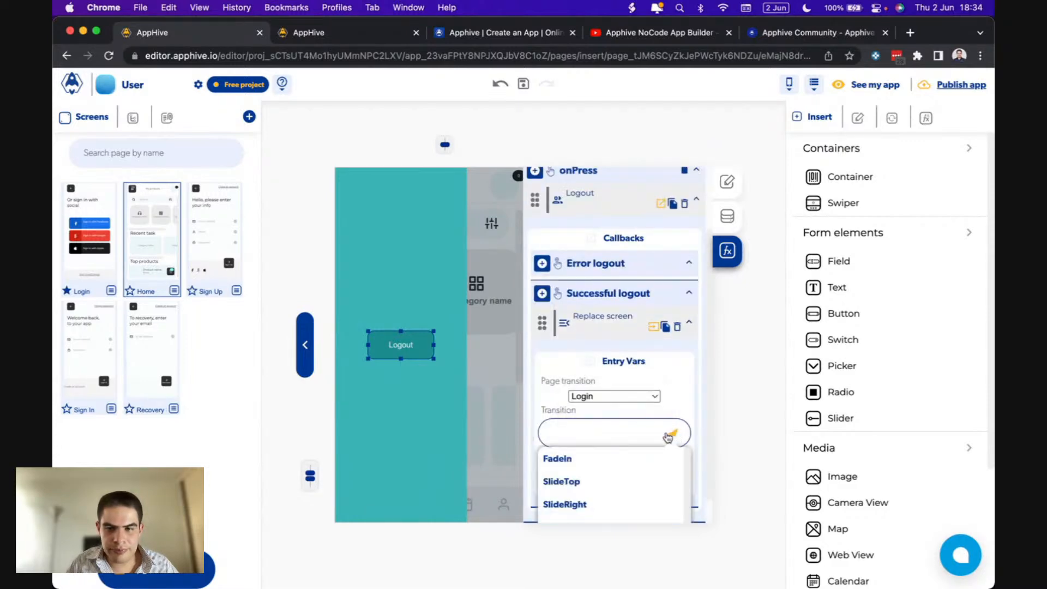
click(596, 504)
click(673, 480)
click(599, 508)
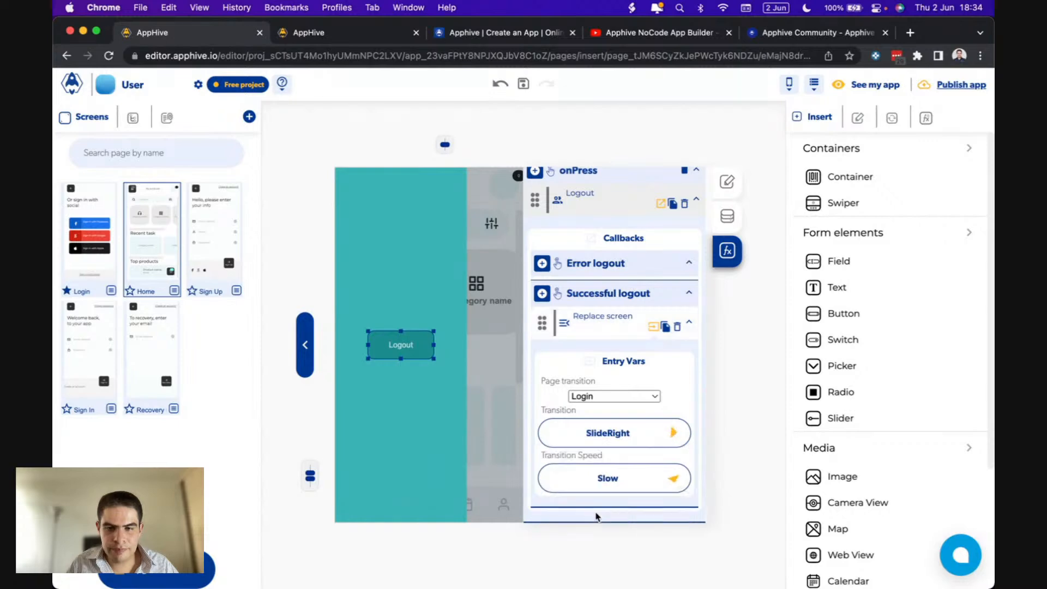
click(305, 344)
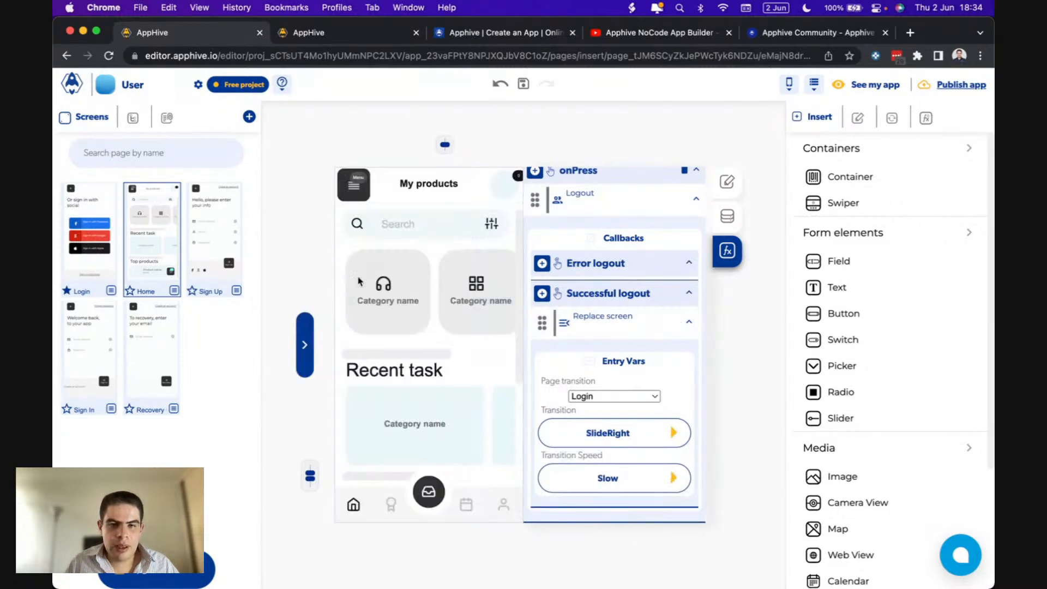
- Give the Home menu button an onPress Toggle side menu action at Fast animation speed
click(365, 199)
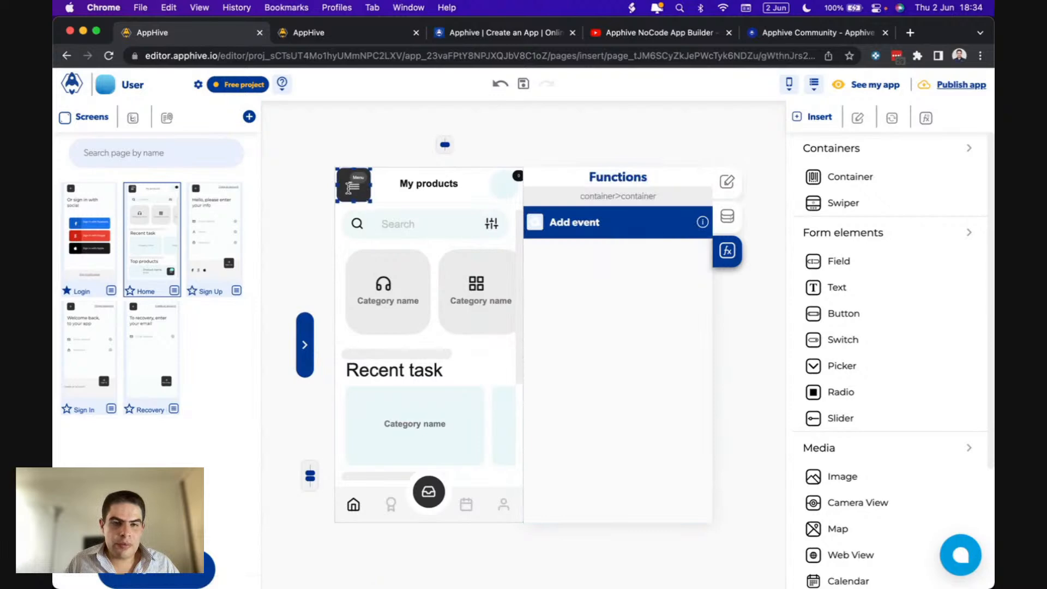
click(535, 222)
click(537, 248)
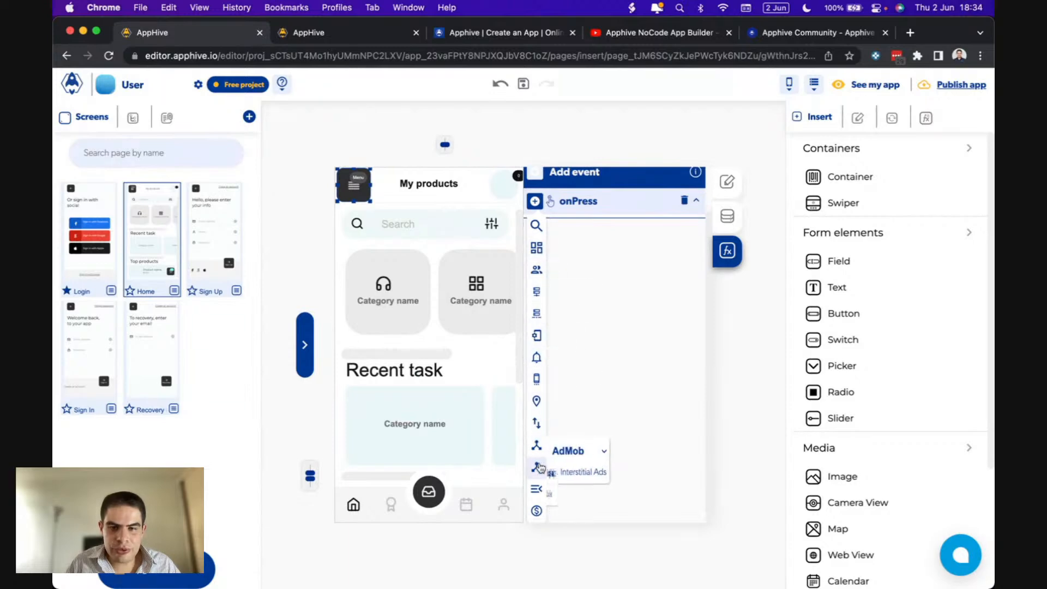
mouse_move(538, 241)
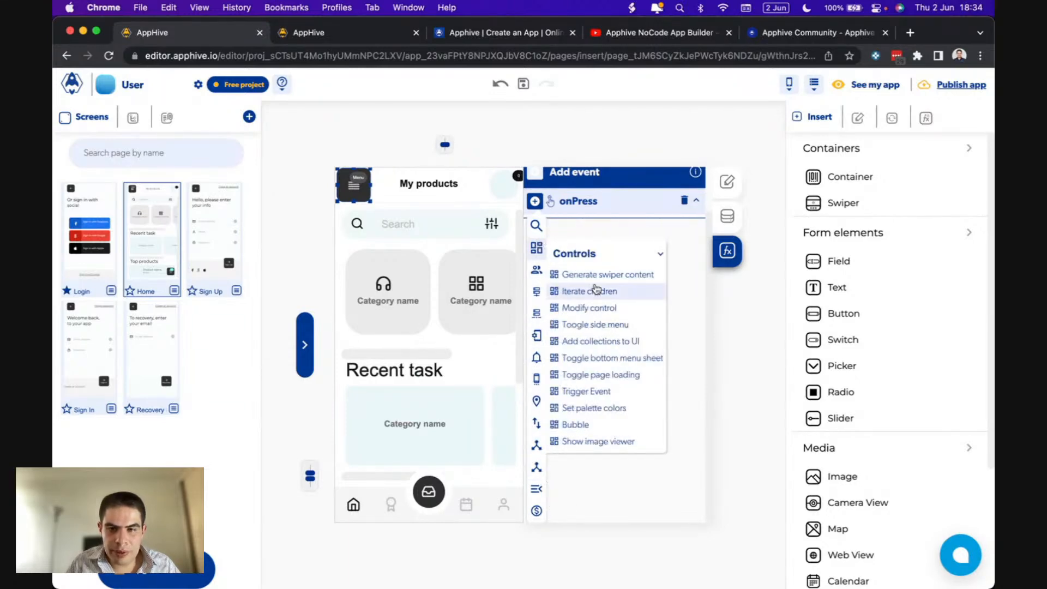
click(615, 323)
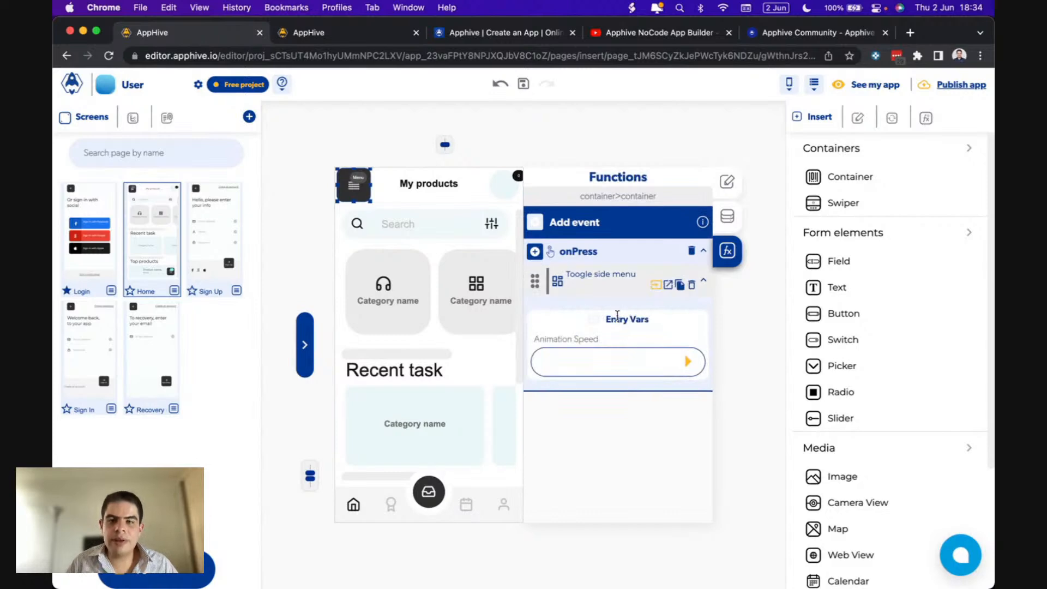
click(683, 367)
click(544, 433)
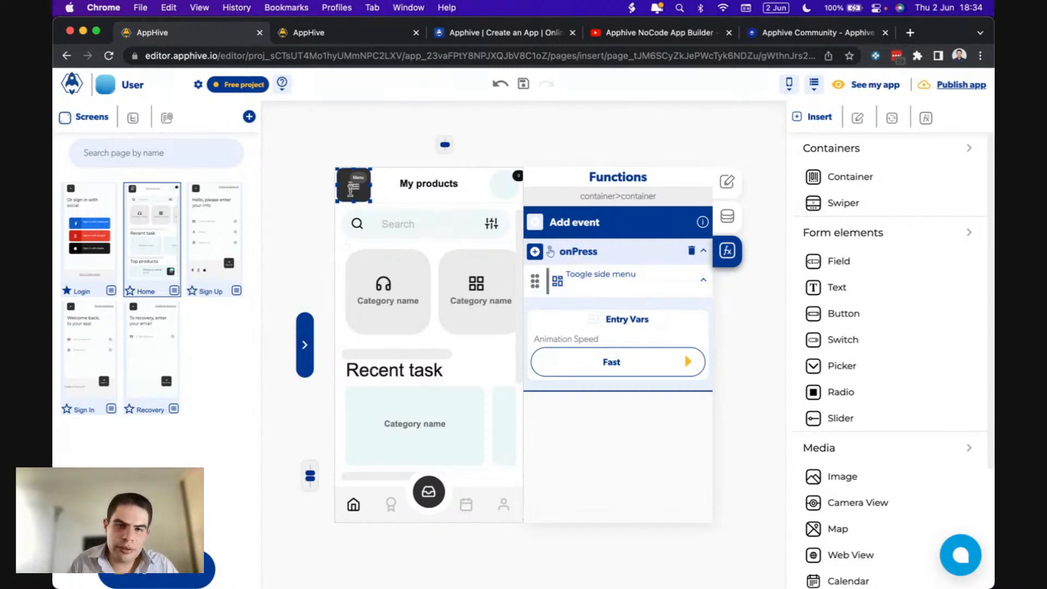
click(303, 341)
click(413, 338)
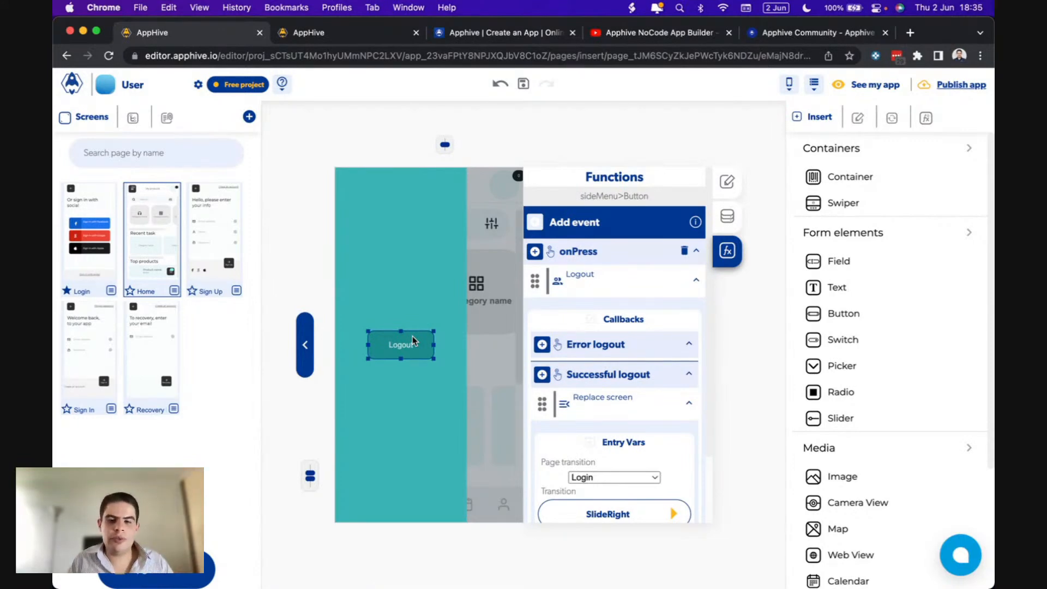
- Paste the menu button's Toggle side menu action under the Logout button's Successful logout, then open Login
click(308, 340)
click(365, 192)
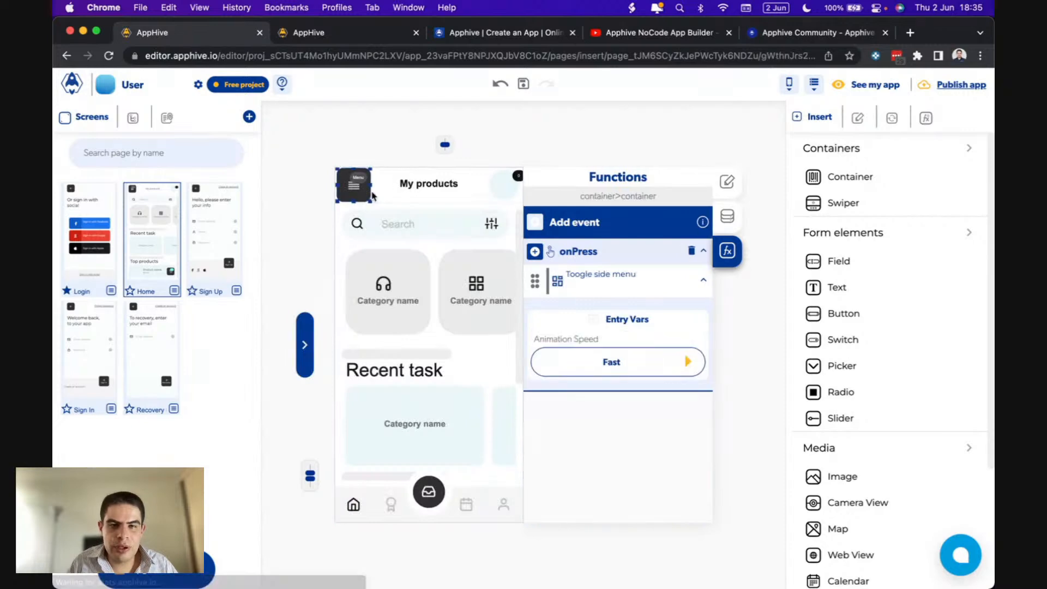
click(679, 287)
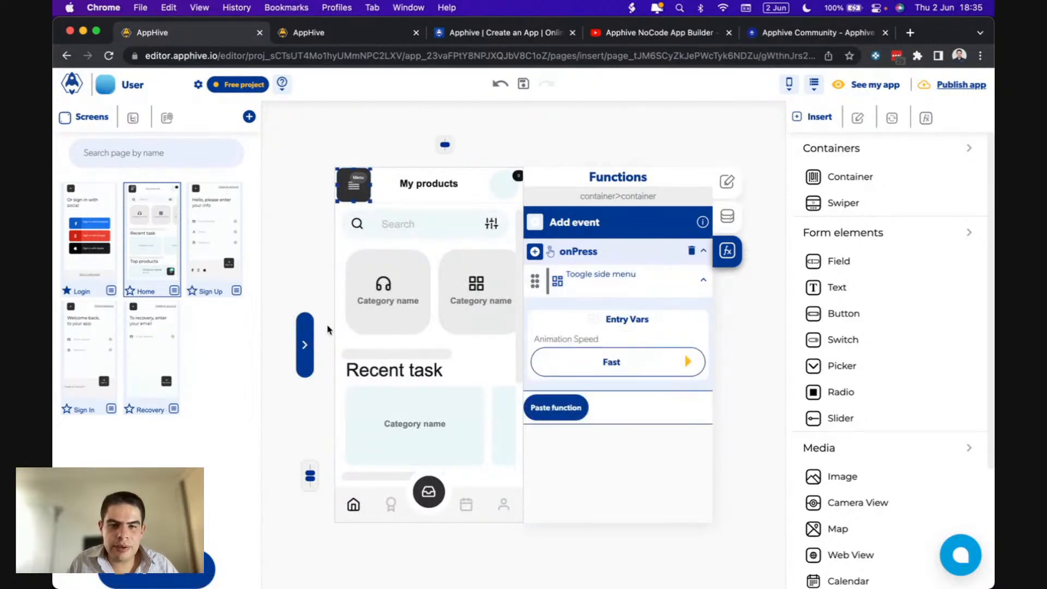
click(306, 342)
click(408, 357)
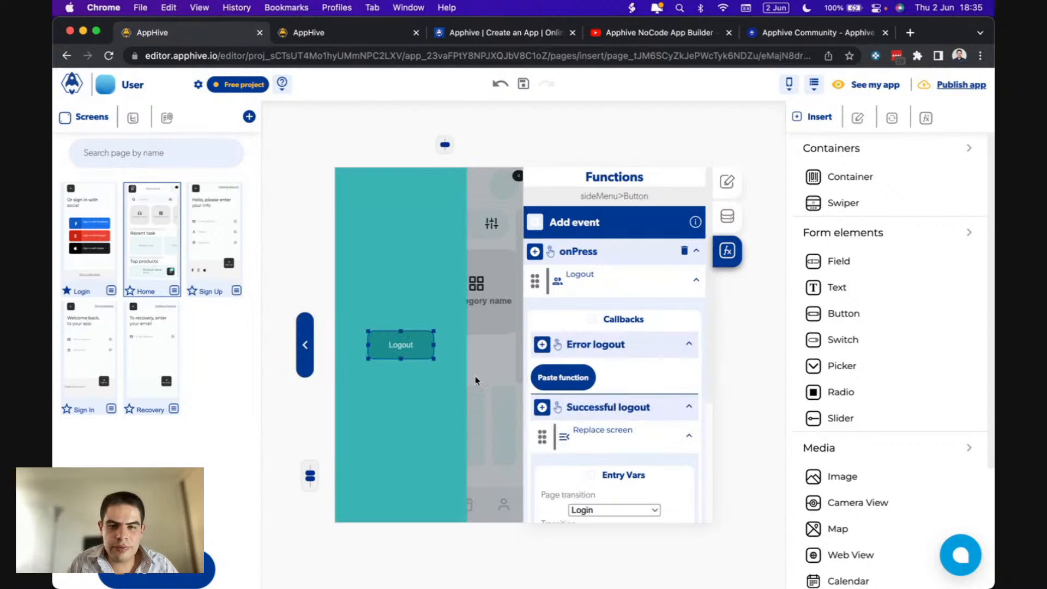
scroll(573, 414, down, 3)
click(563, 457)
scroll(579, 431, down, 2)
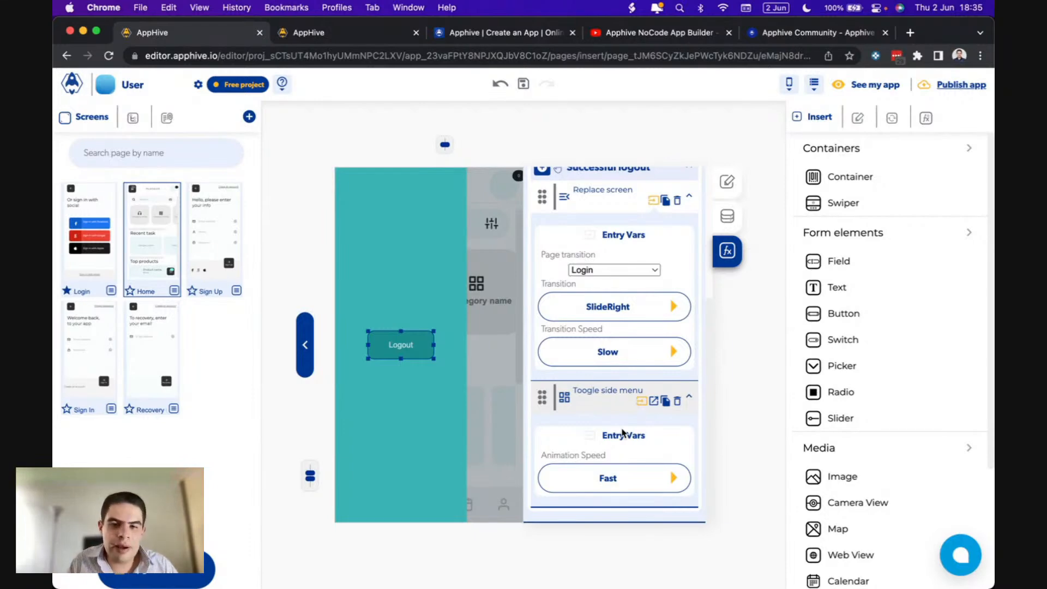
click(306, 344)
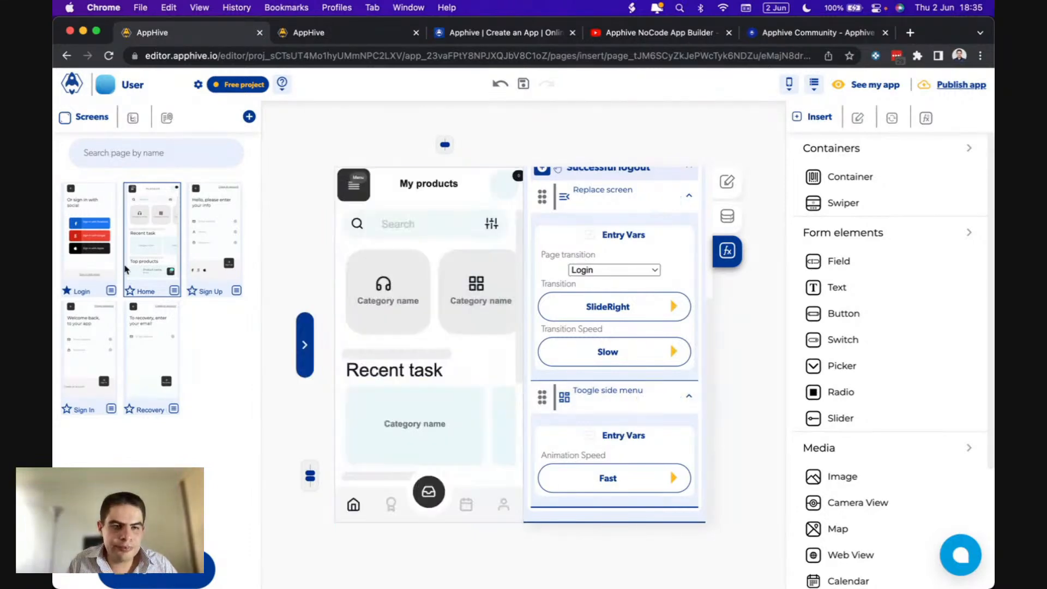
click(90, 262)
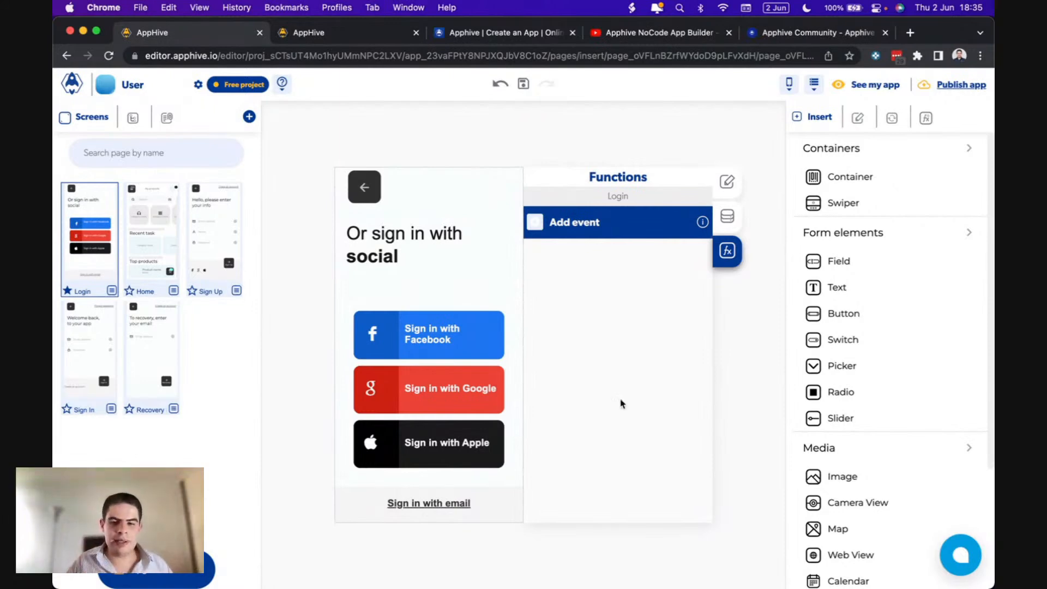
mouse_move(655, 586)
click(686, 561)
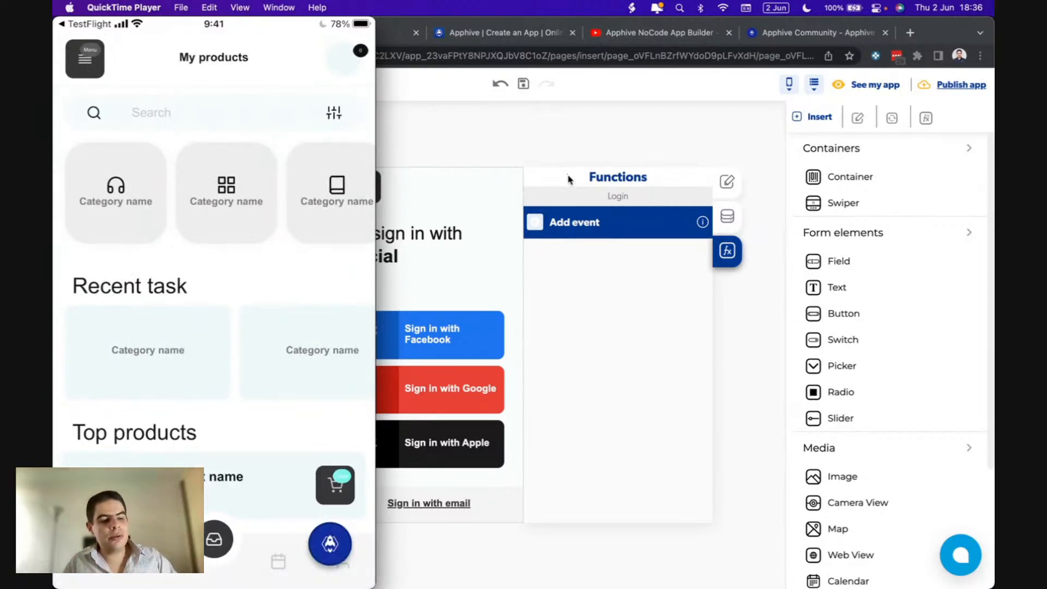
click(534, 142)
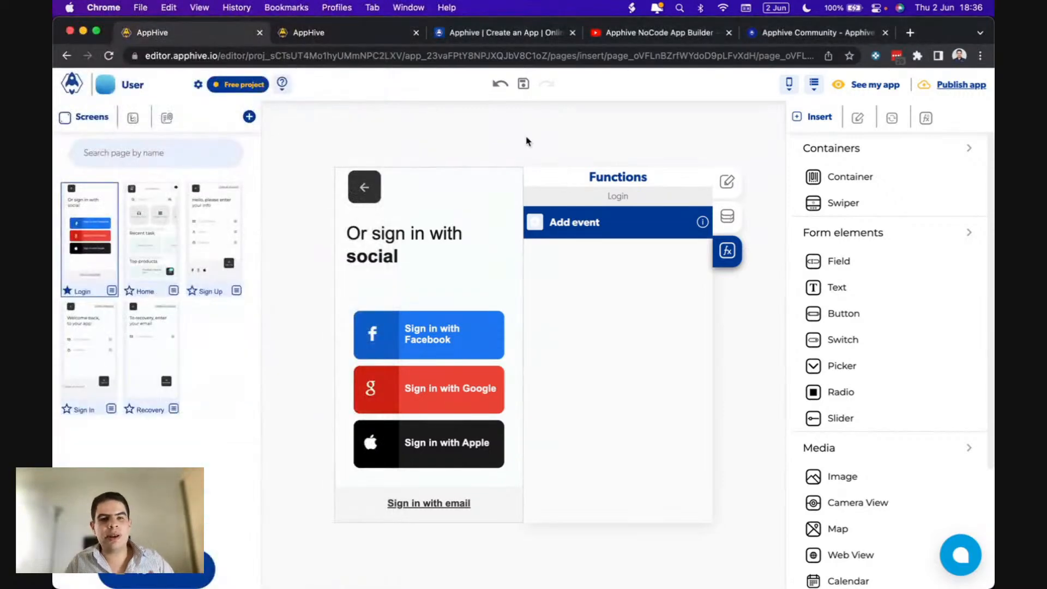
click(154, 89)
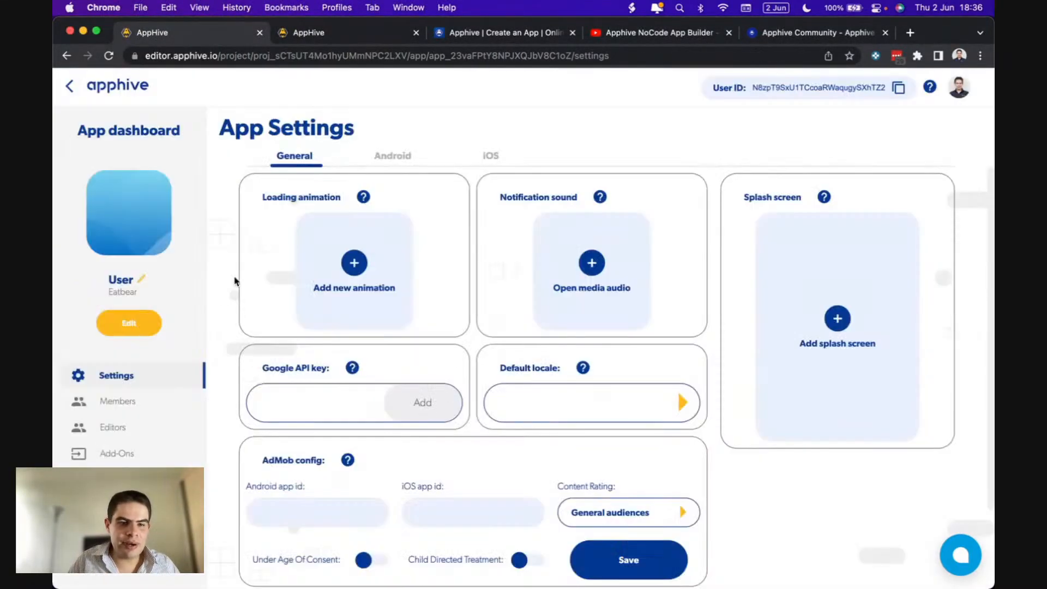
click(134, 404)
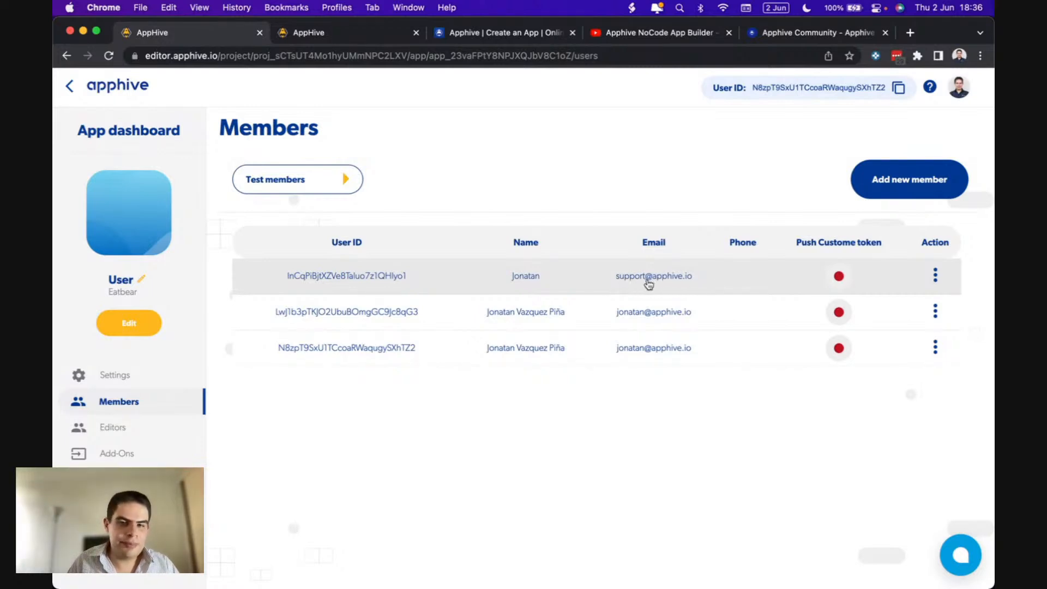
click(145, 326)
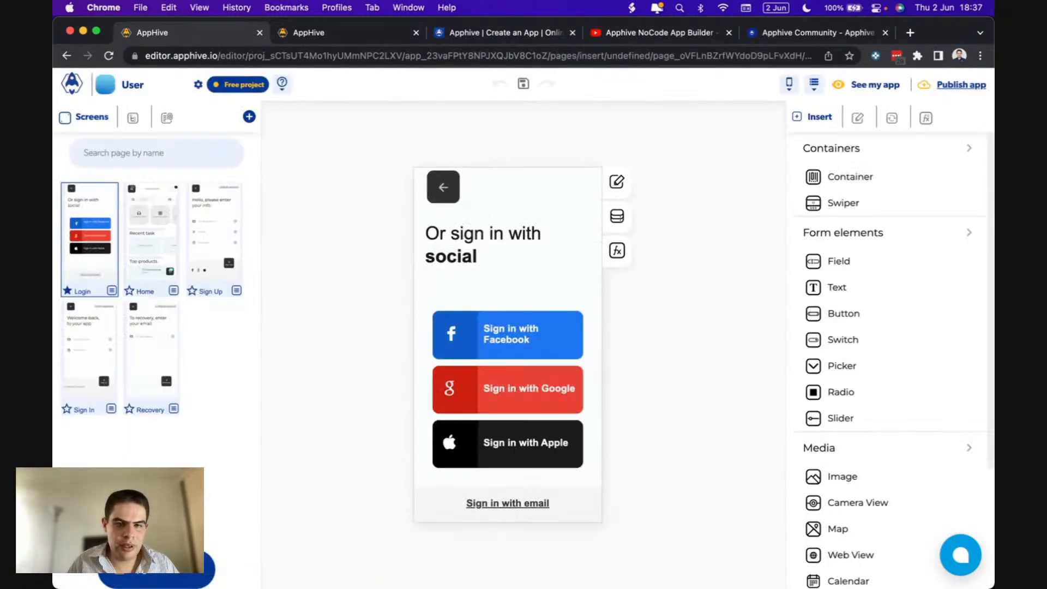
click(683, 559)
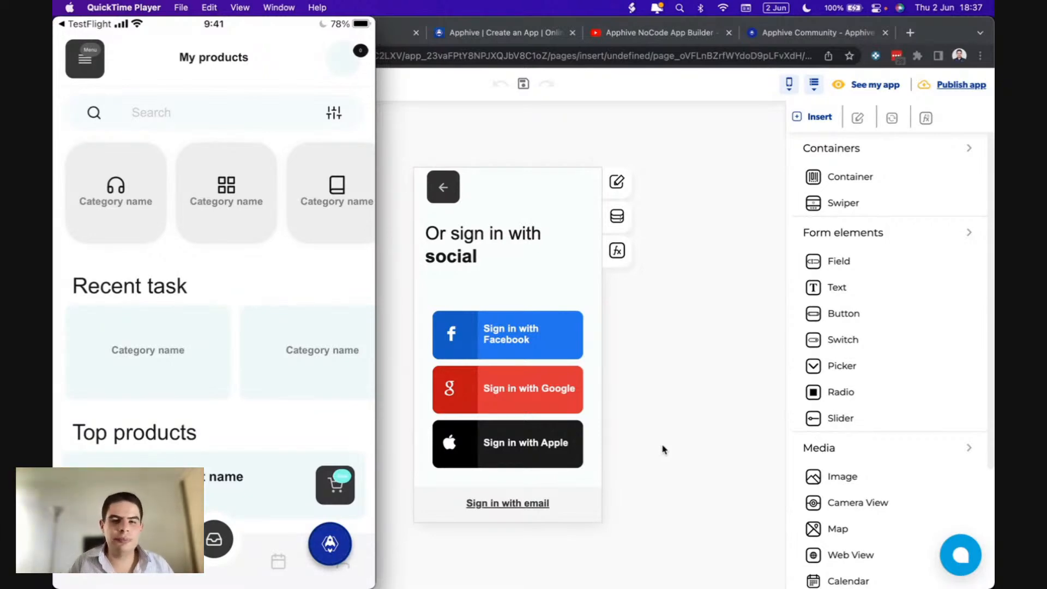
click(711, 414)
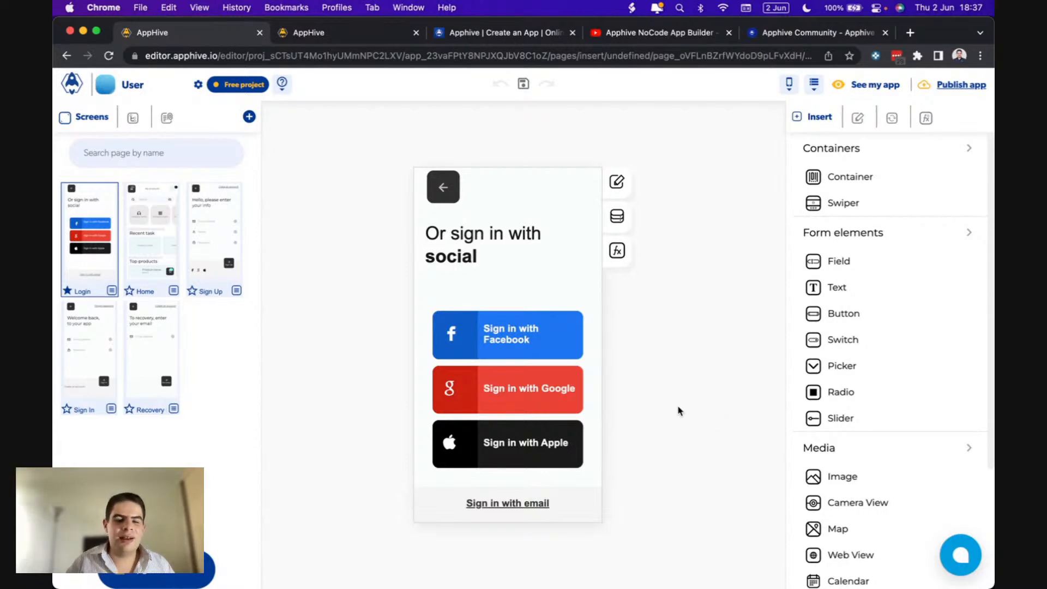
- Open the Home screen, then switch to the Apphive YouTube channel tab
click(133, 252)
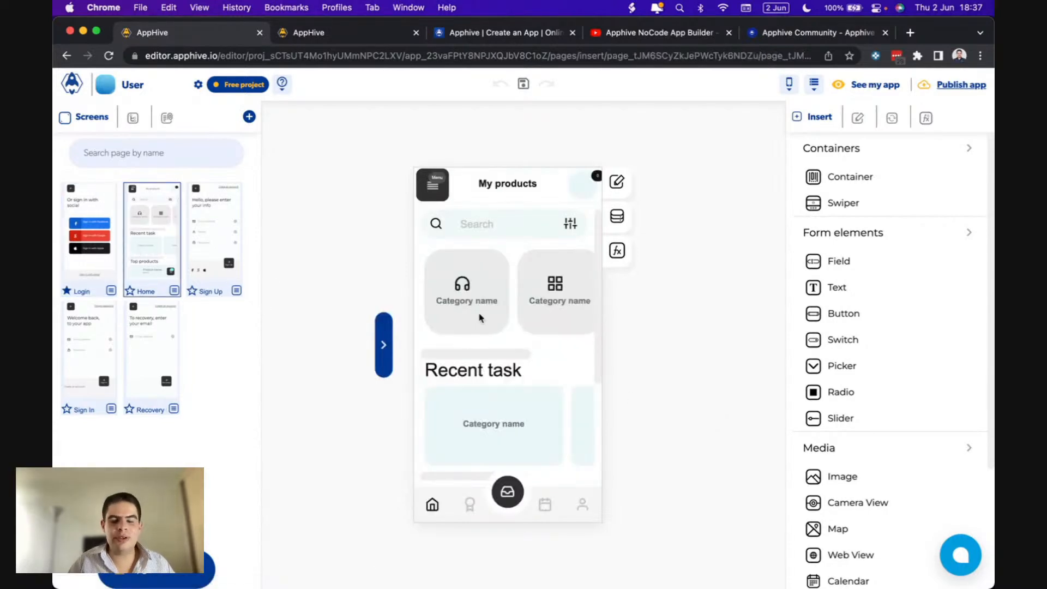
scroll(505, 358, down, 3)
scroll(505, 358, up, 3)
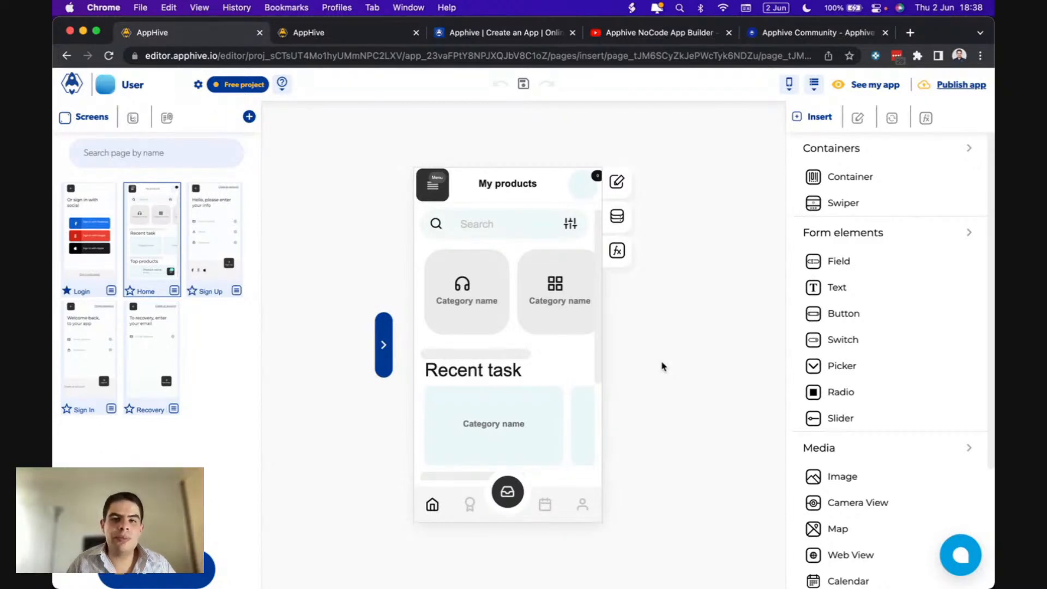
click(610, 37)
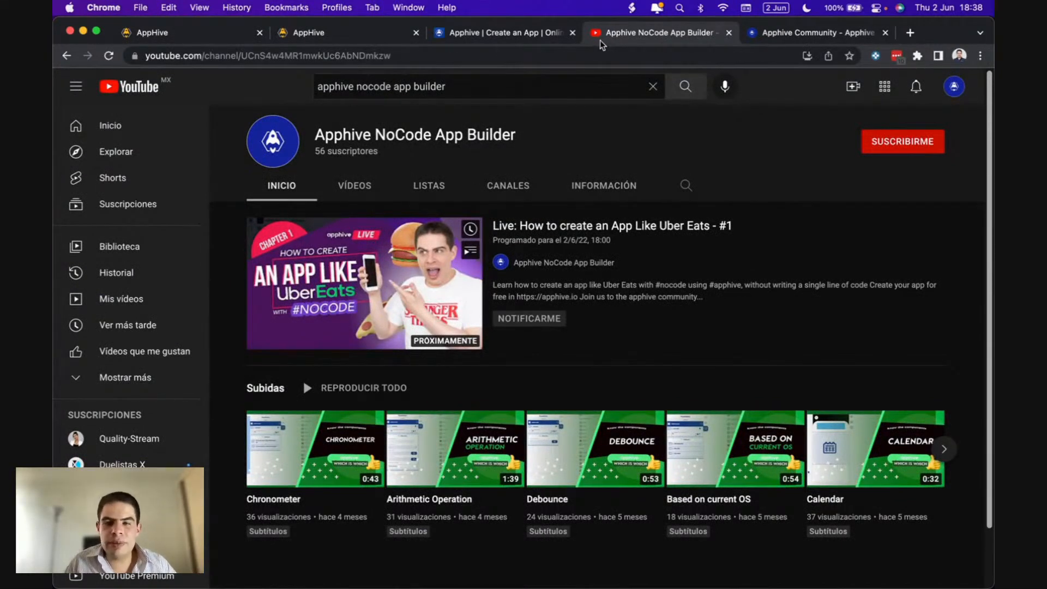
- Look over the apphive.io and Apphive Community tabs, then return to the editor tab
click(536, 40)
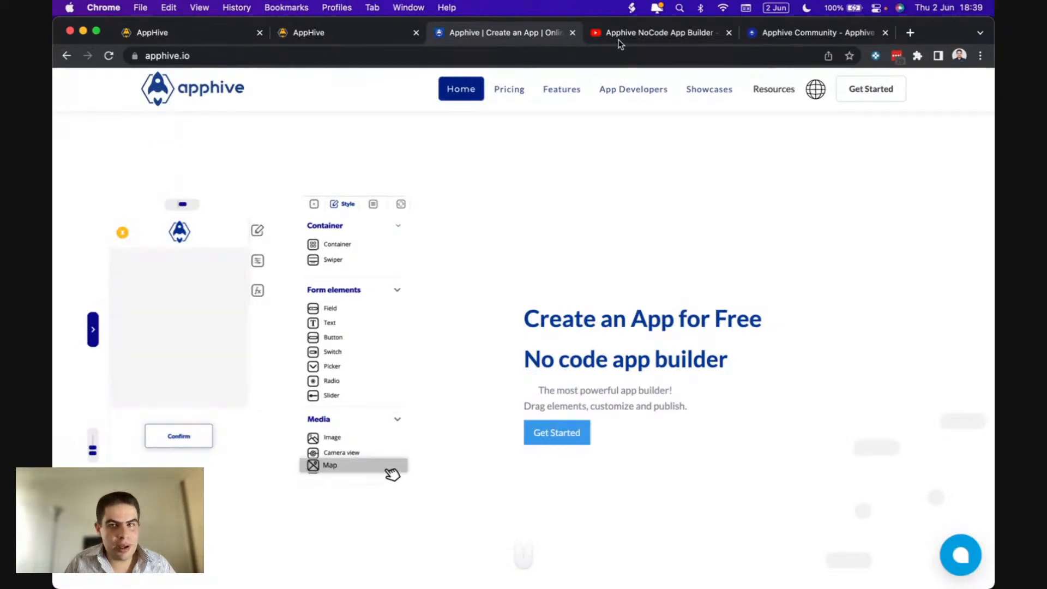
click(774, 34)
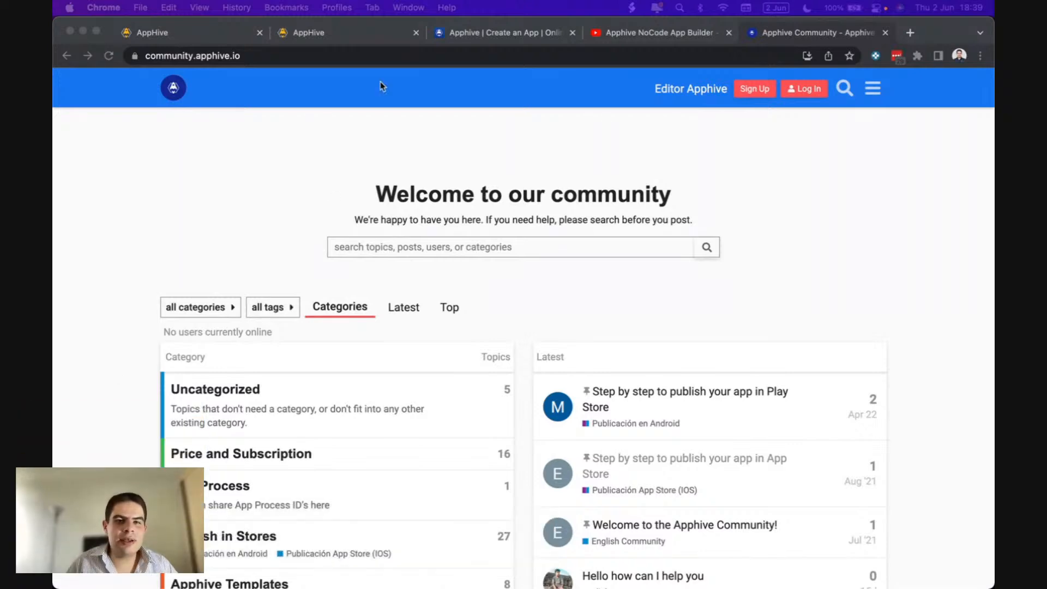
click(322, 35)
click(235, 36)
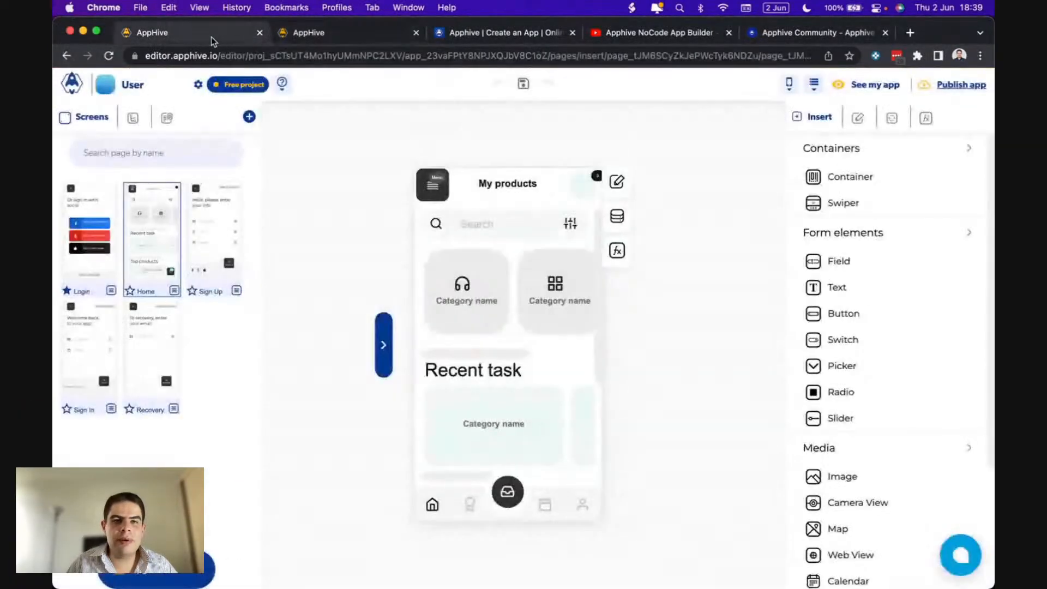